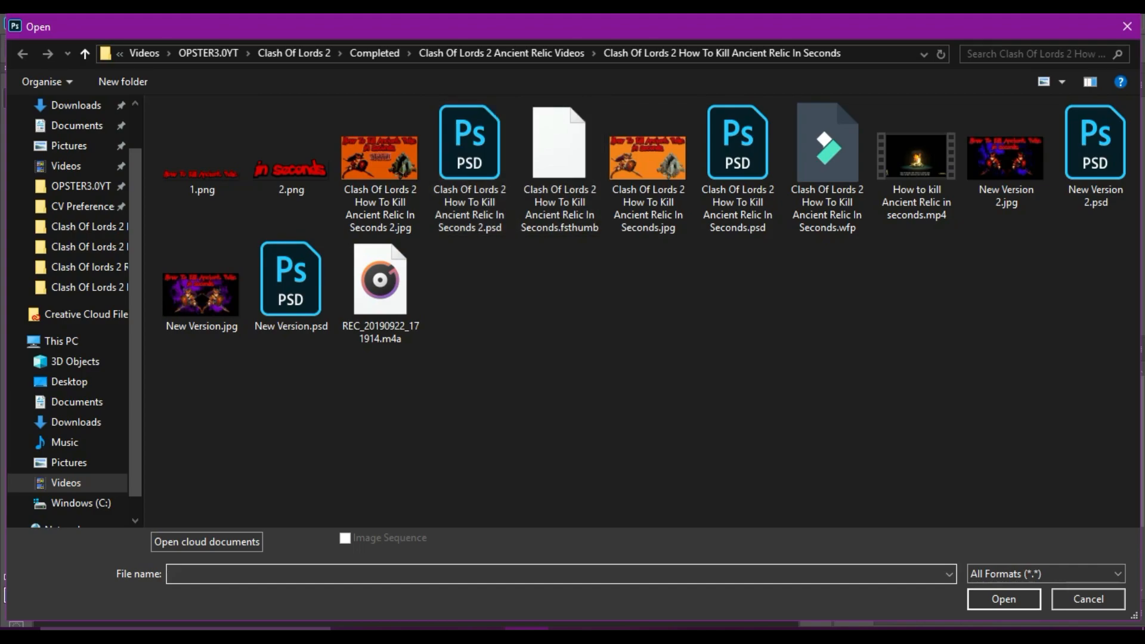
- Open Enchantress.jpg from the Thumbnail Creation > Clash Of Lords 2 > Characters > Enchantress folder and fit it to the screen
left_click(295, 53)
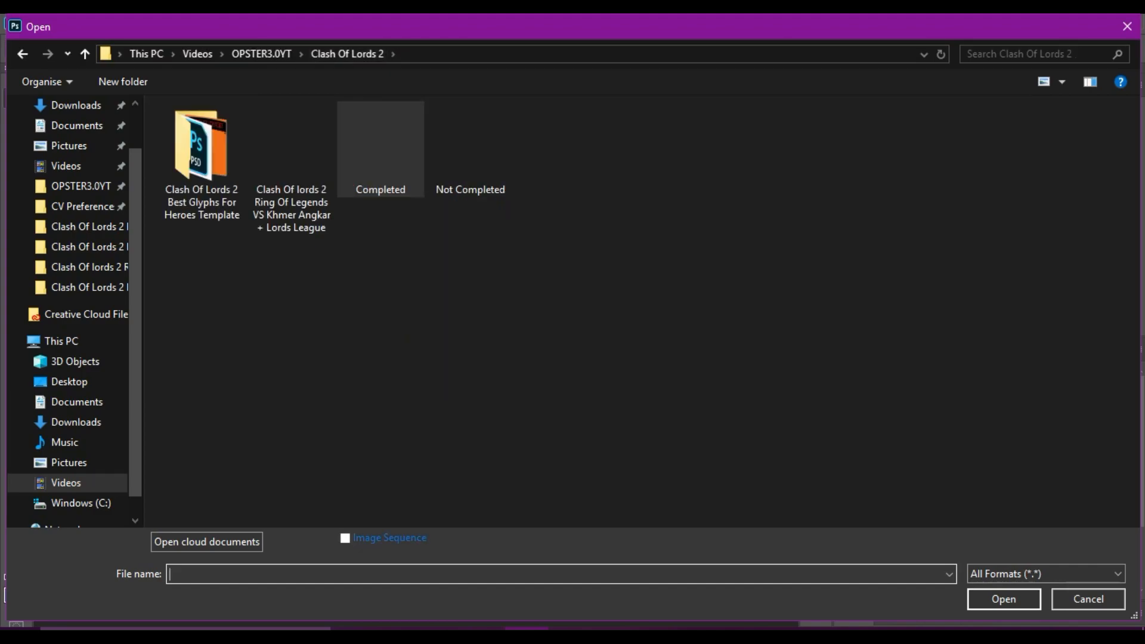
left_click(262, 55)
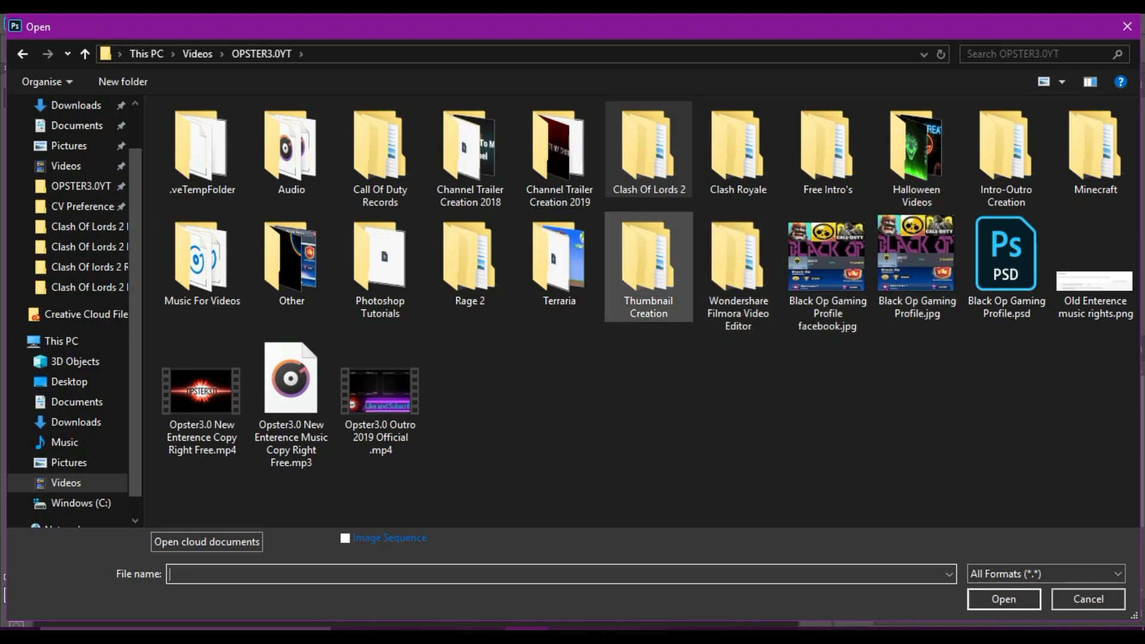
double_click(649, 263)
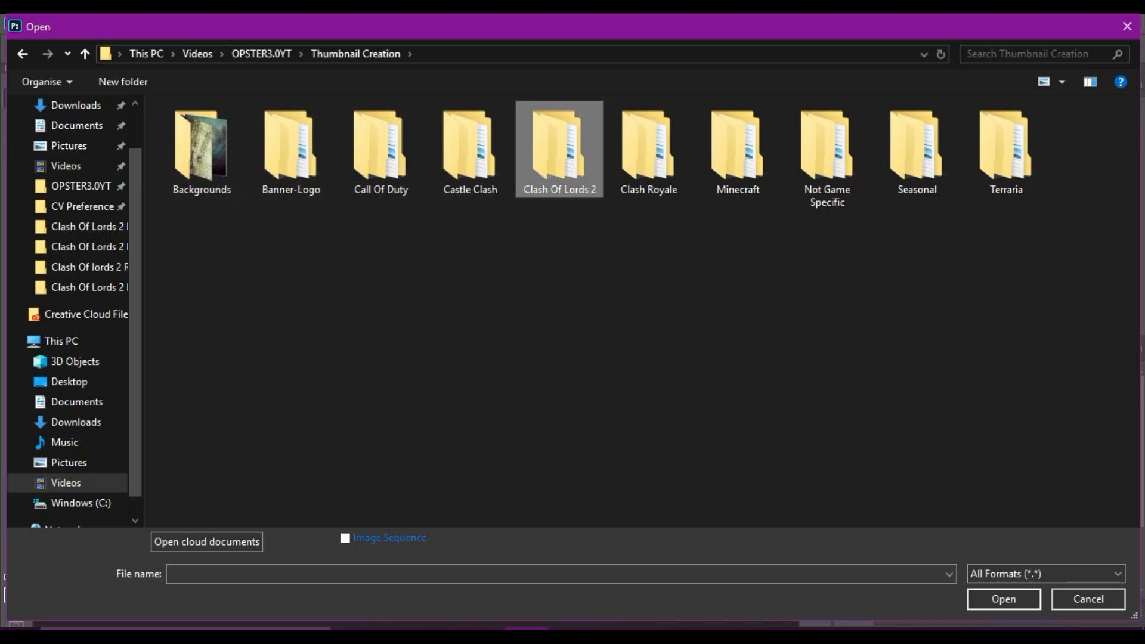
double_click(559, 149)
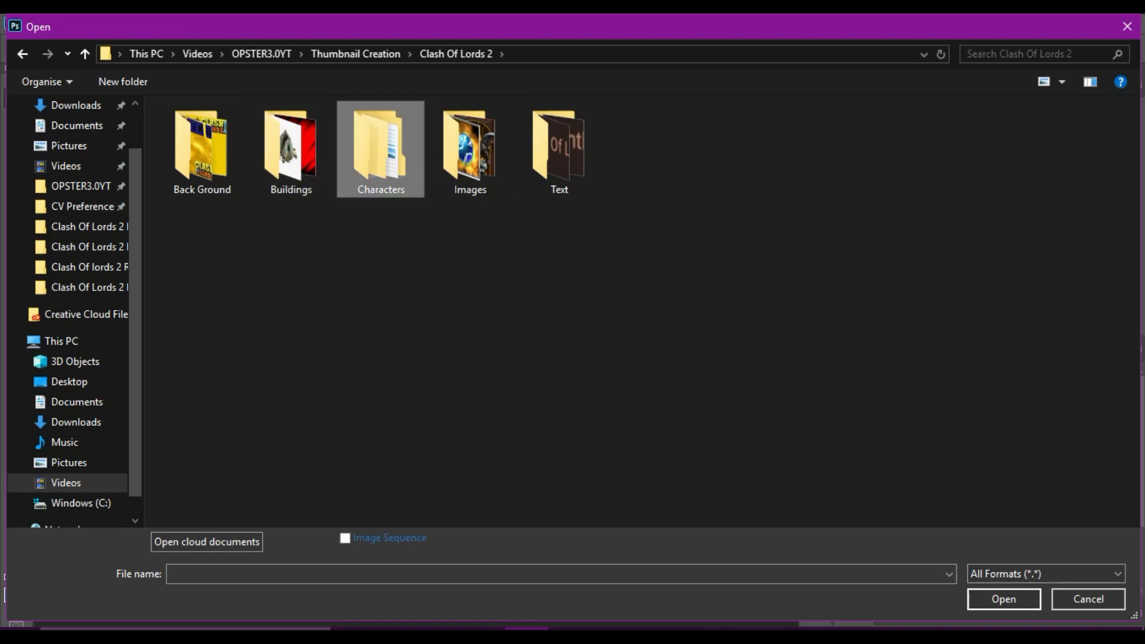
double_click(381, 149)
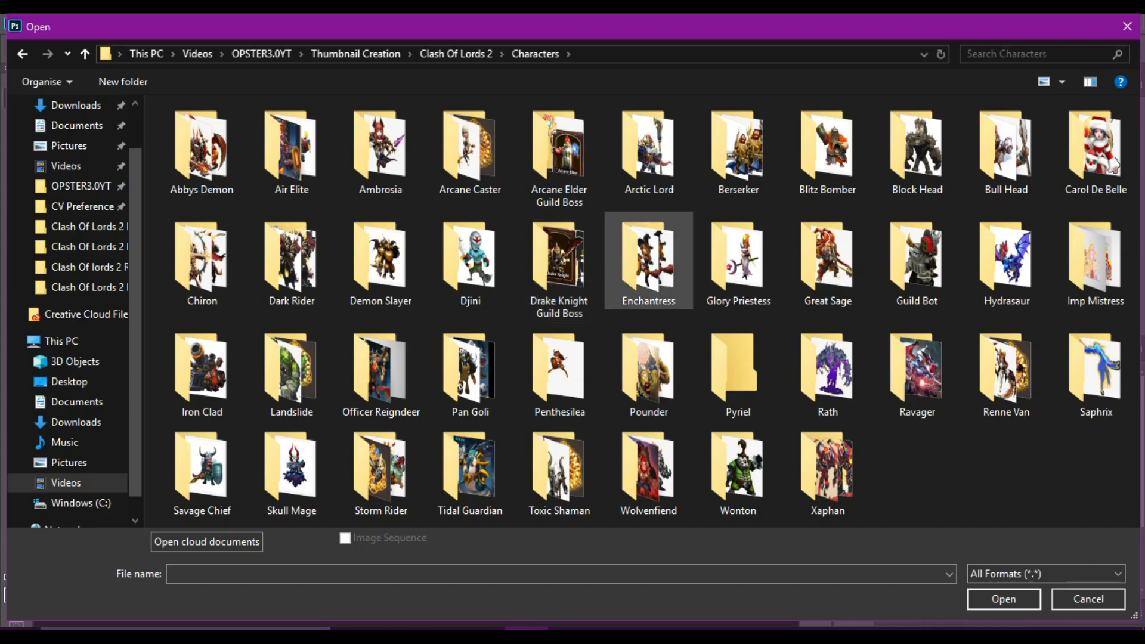
double_click(648, 260)
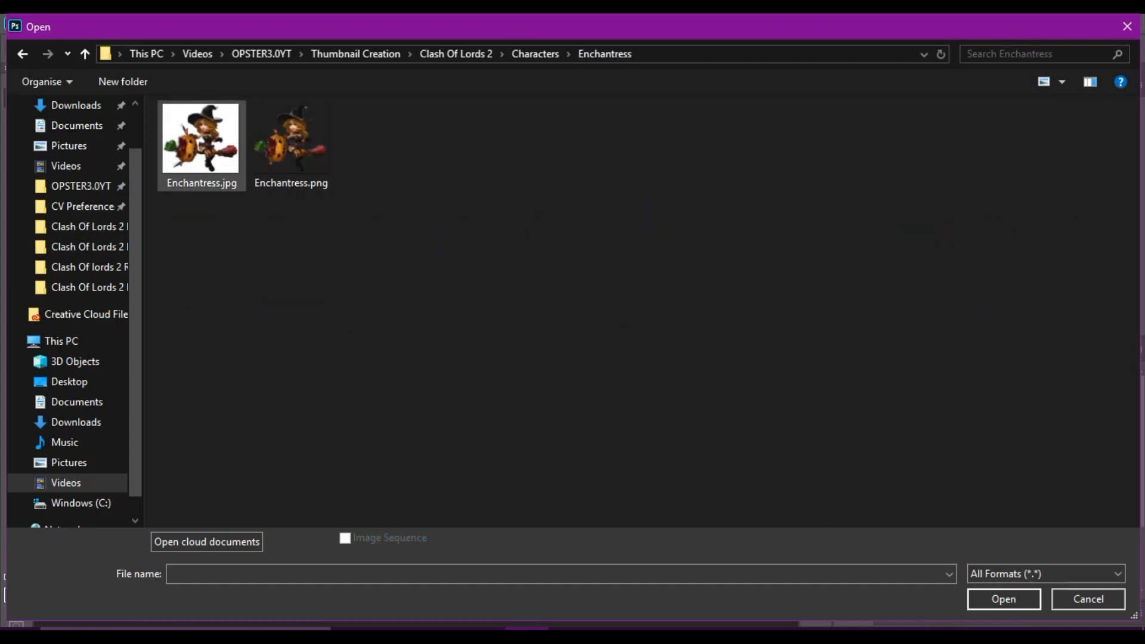
double_click(201, 143)
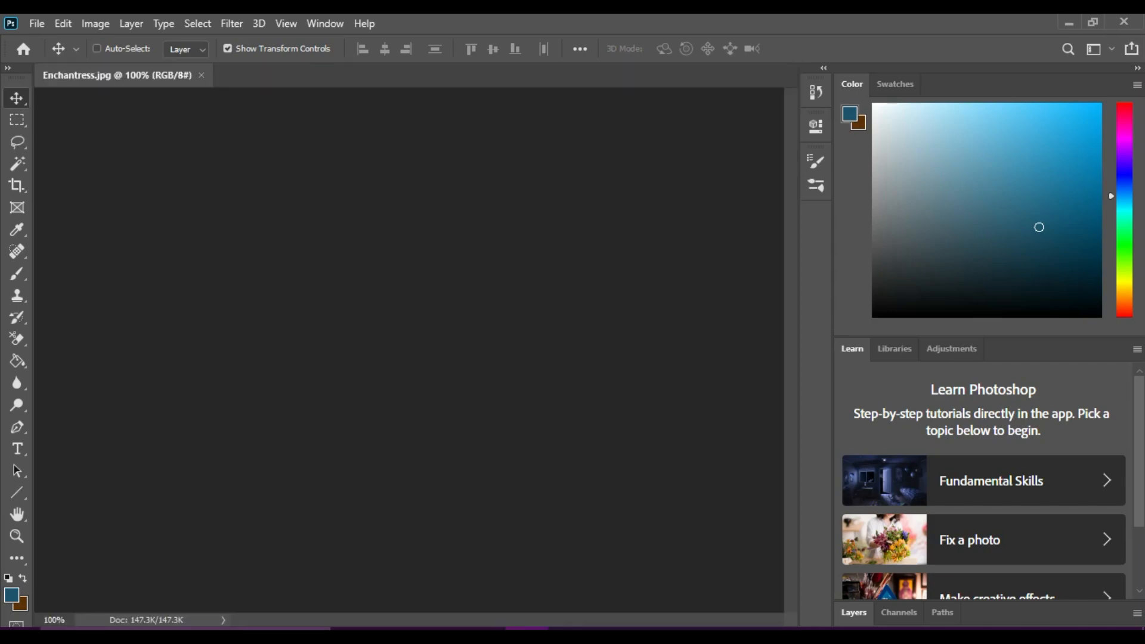
left_click(17, 536)
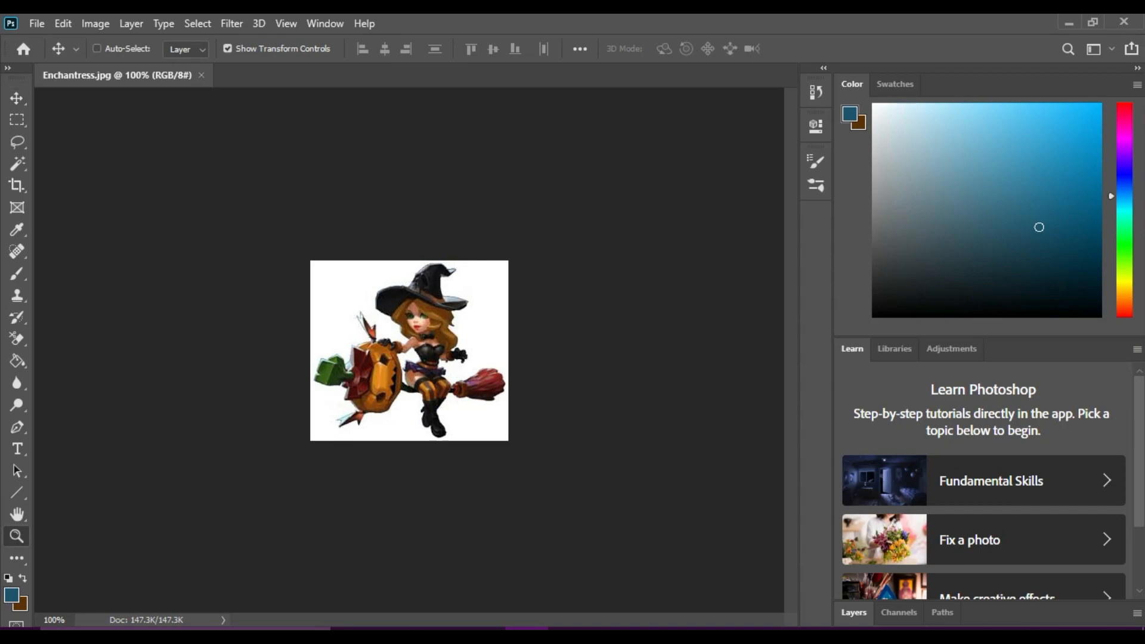
left_click(506, 49)
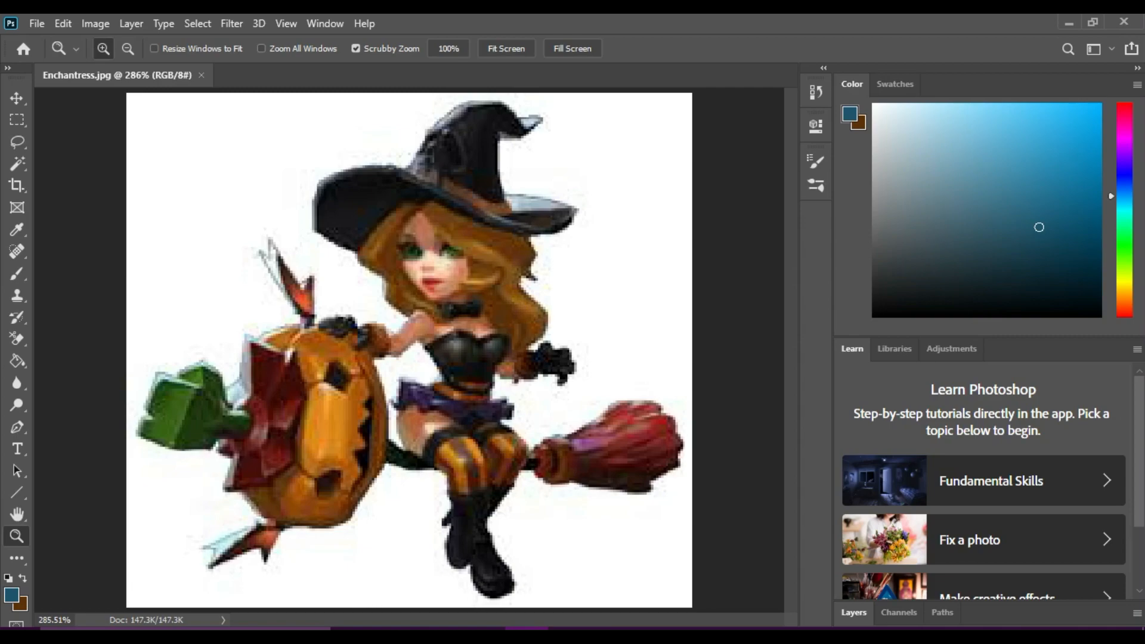
- Select the white background with the Magic Wand tool and invert the selection so it covers the witch
key("v")
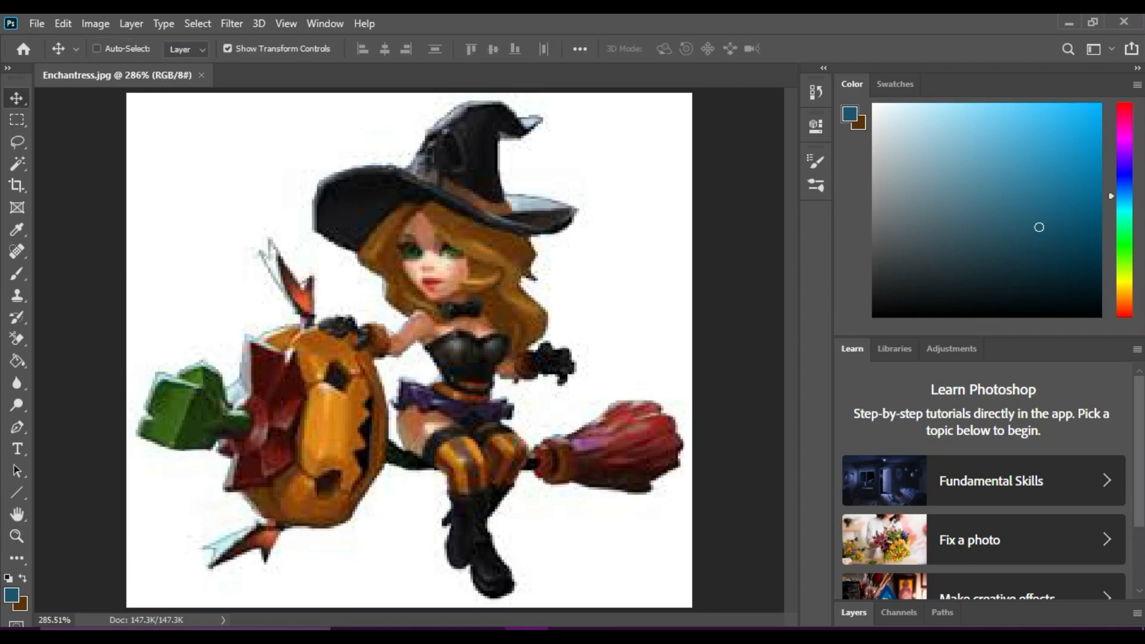
left_click(17, 164)
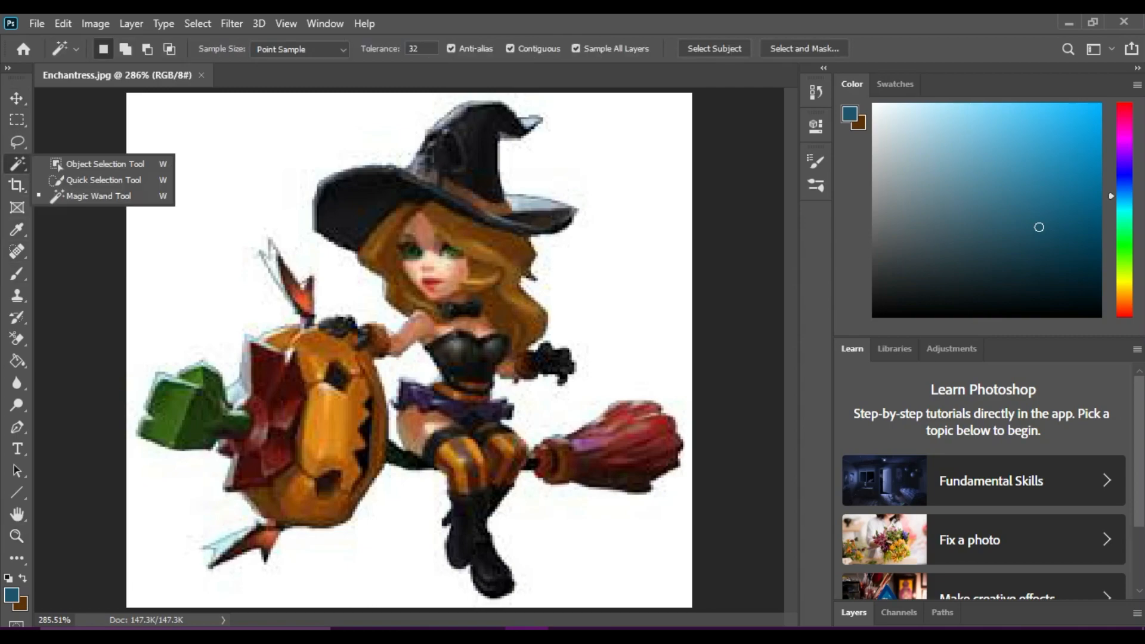
left_click(98, 197)
left_click(221, 186)
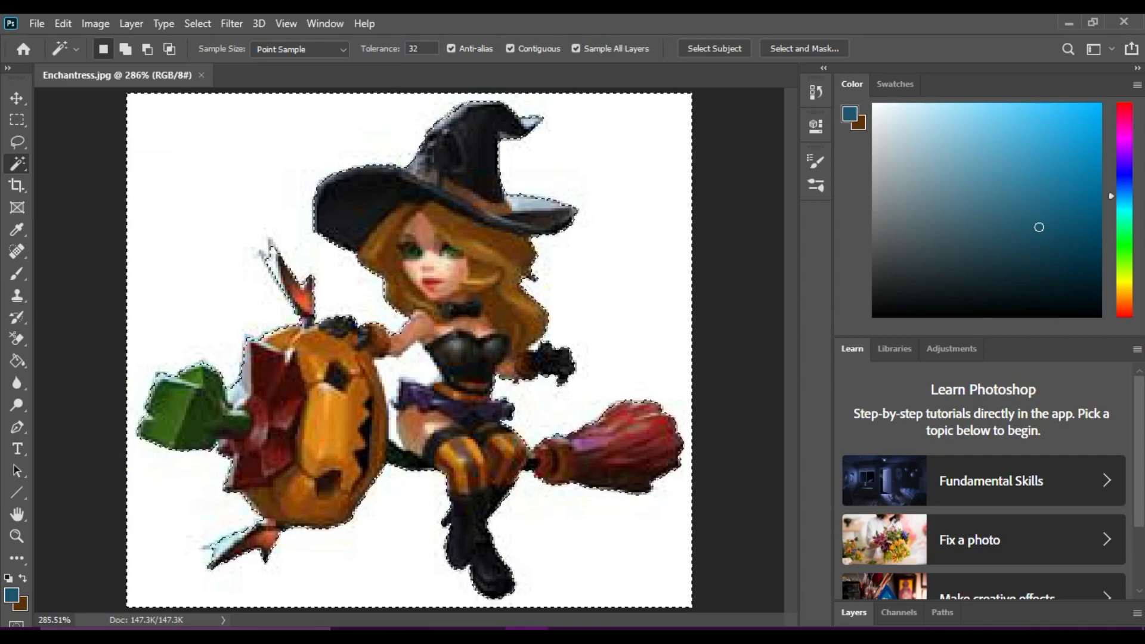
right_click(225, 225)
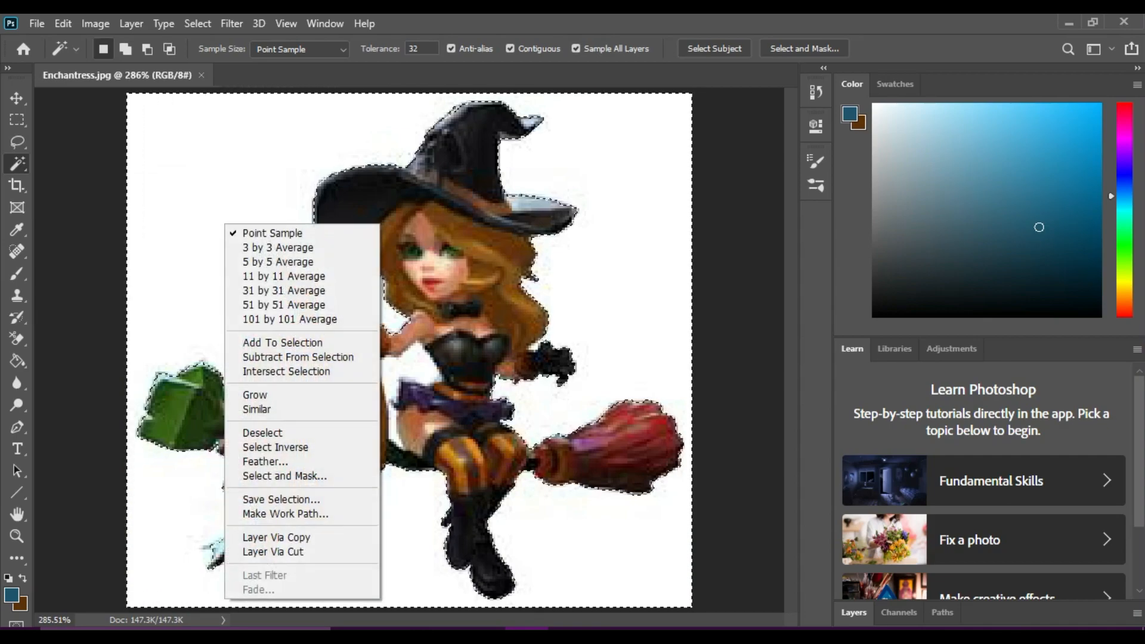
left_click(274, 447)
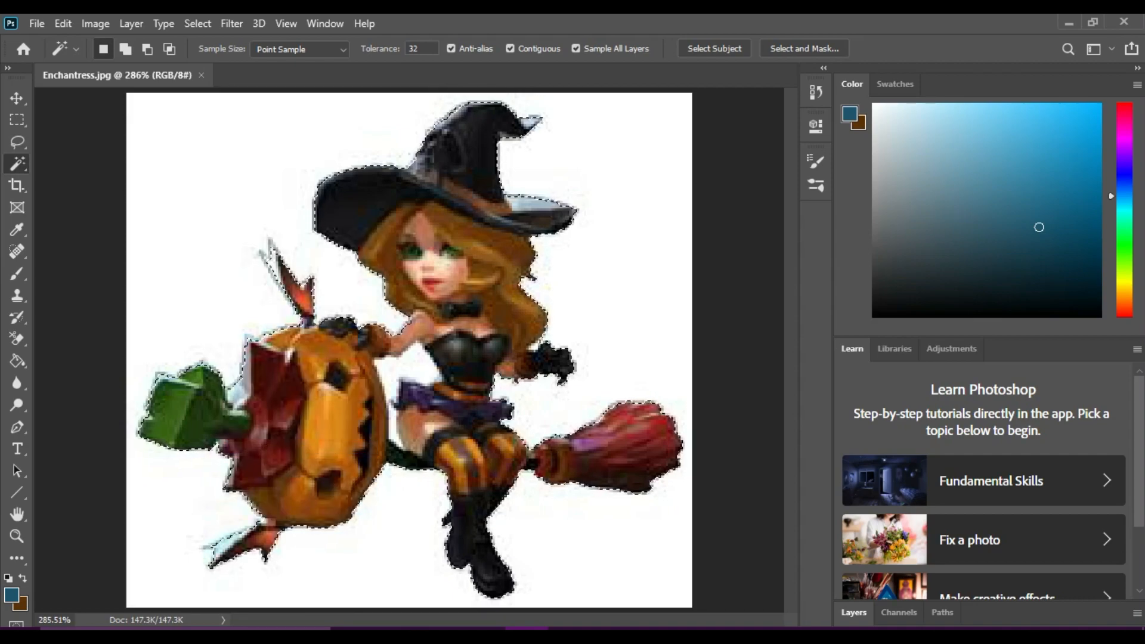
- Copy the selected witch onto a new layer and move that layer slightly away from the original
key("ctrl+j")
key("v")
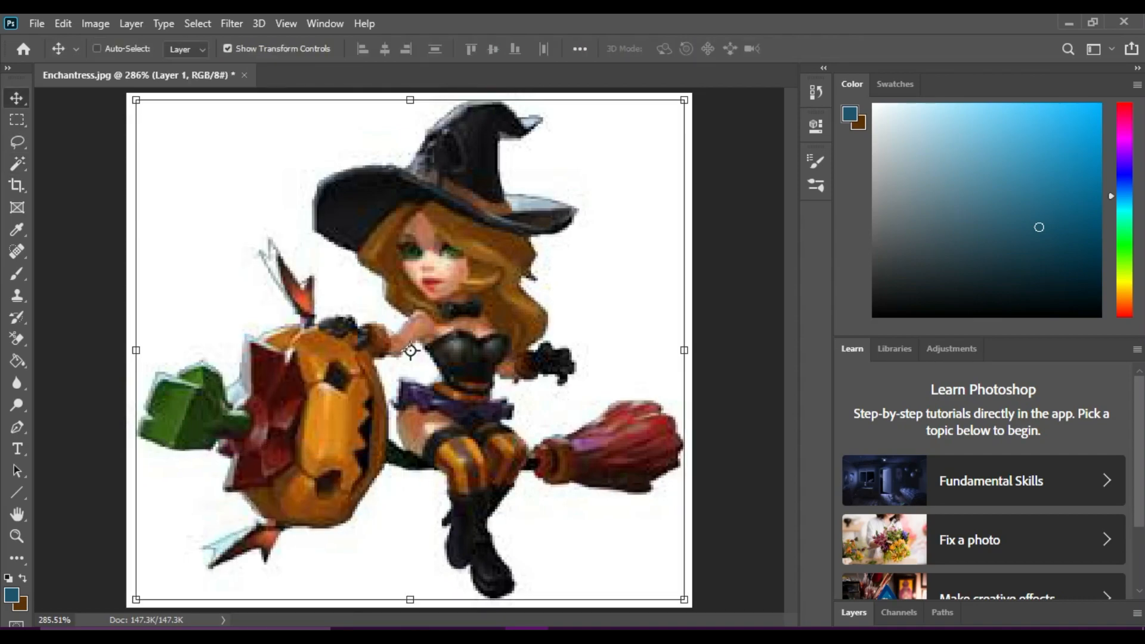
left_click(853, 612)
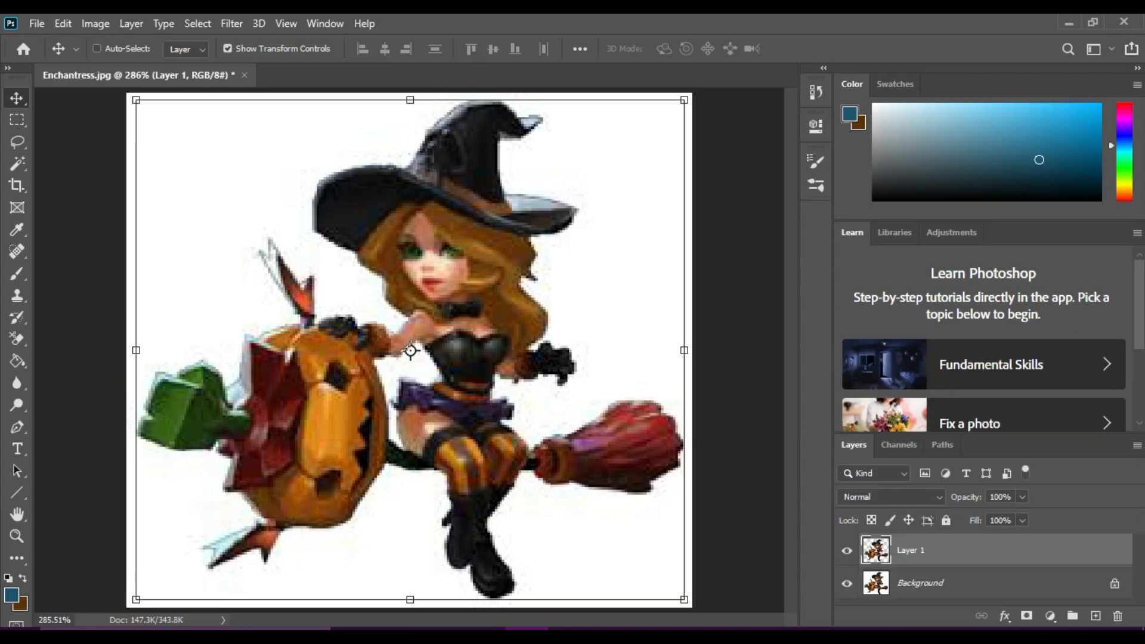
left_click(920, 583)
left_click(911, 550)
left_click_drag(396, 329, 494, 314)
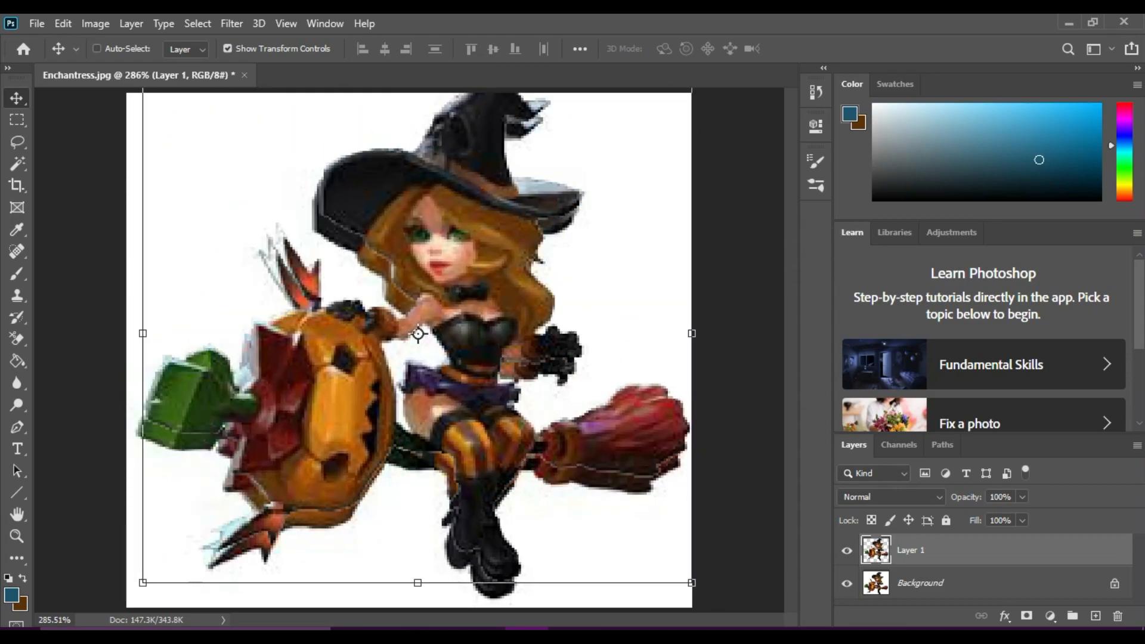
- Delete the Background layer and reposition the cut-out witch within the canvas
left_click(921, 583)
key("Delete")
left_click_drag(452, 408, 420, 424)
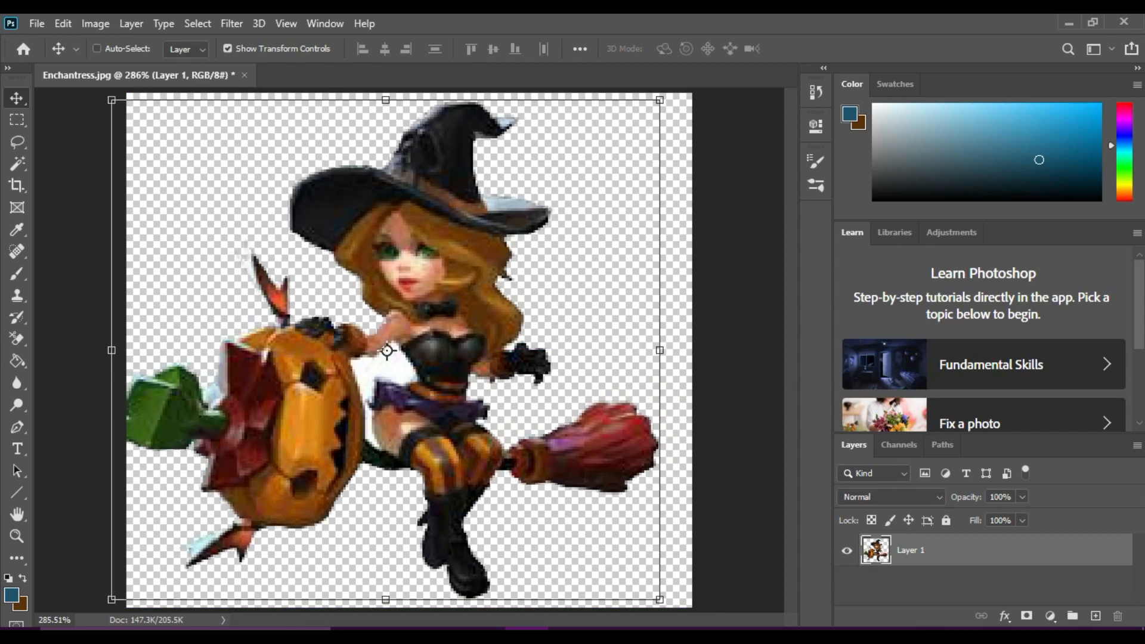
left_click_drag(407, 365, 421, 364)
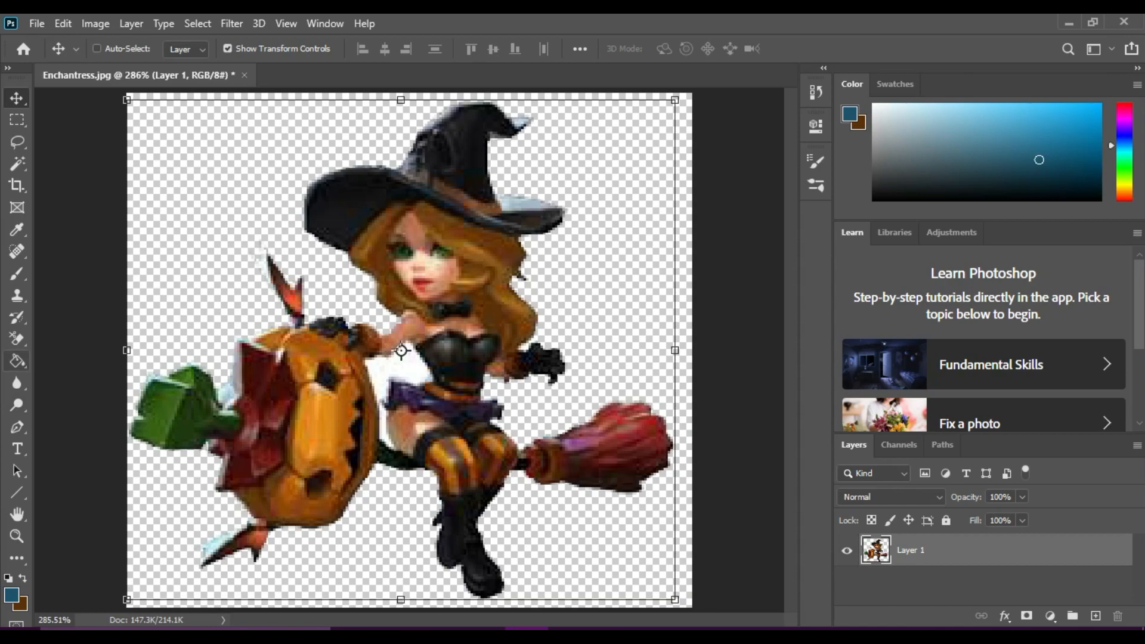
- Erase the white patch between the witch's arm and body with the Background Eraser
left_click(16, 339)
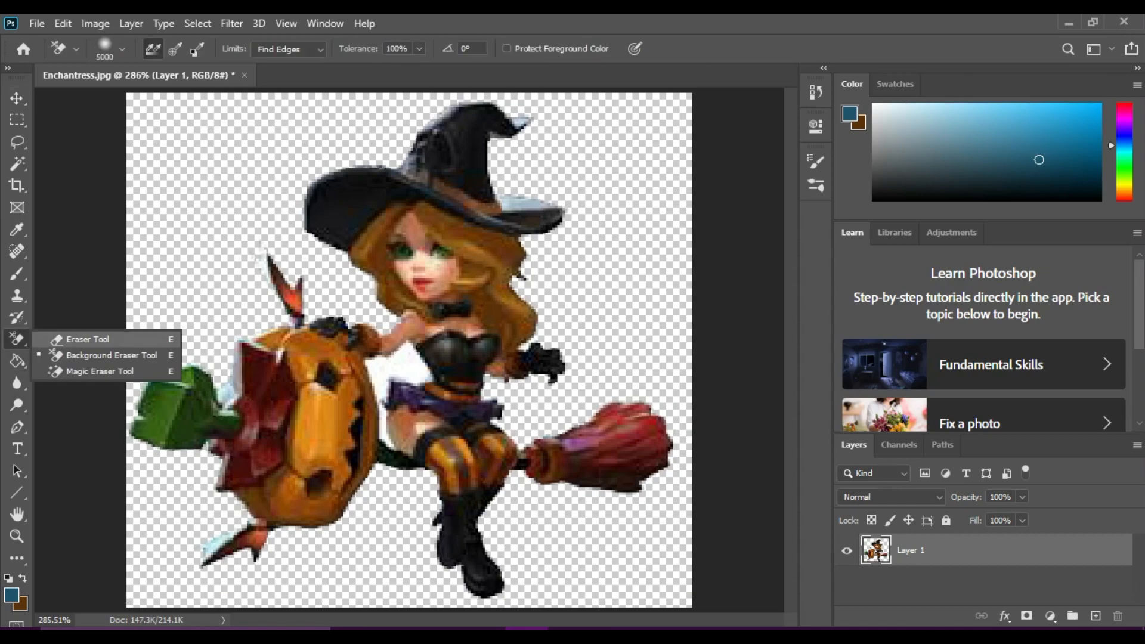
left_click(112, 356)
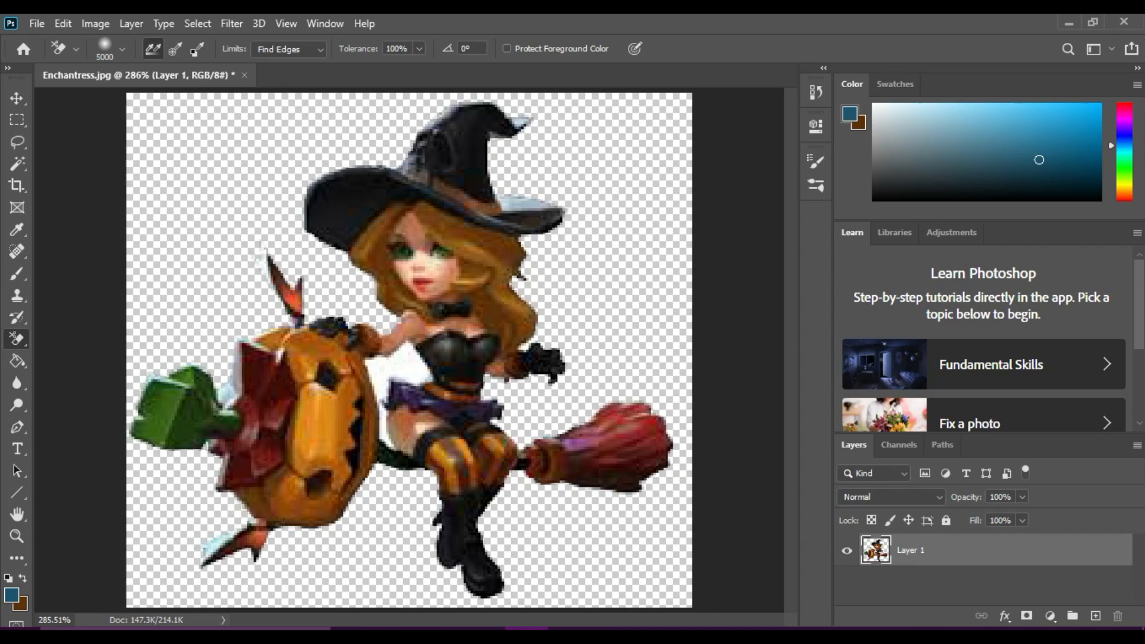
left_click(398, 367)
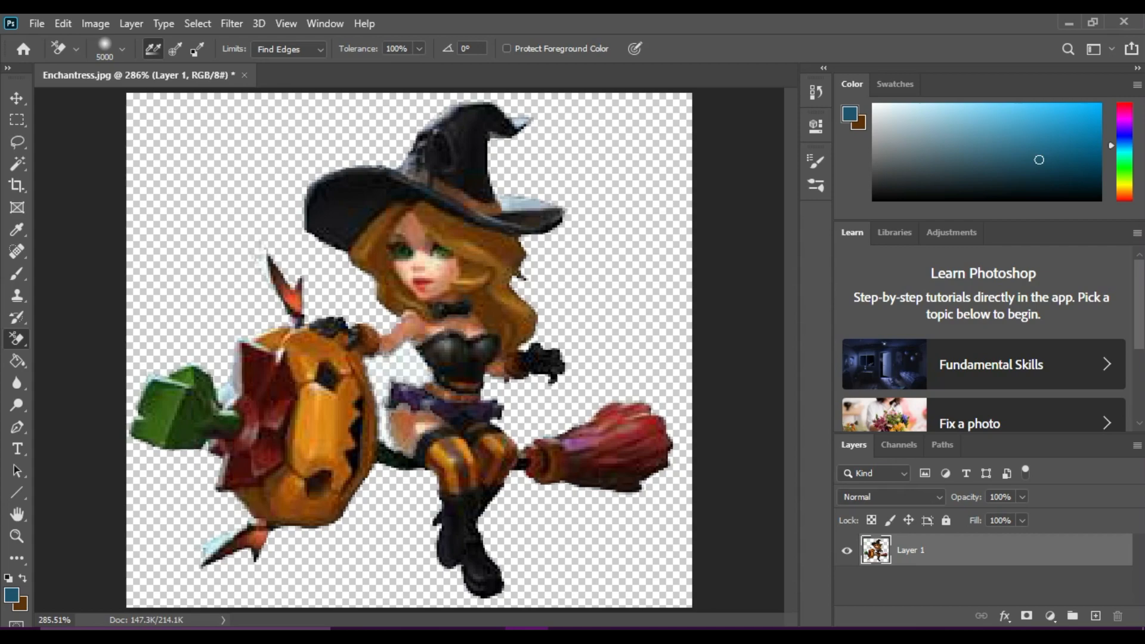
key("v")
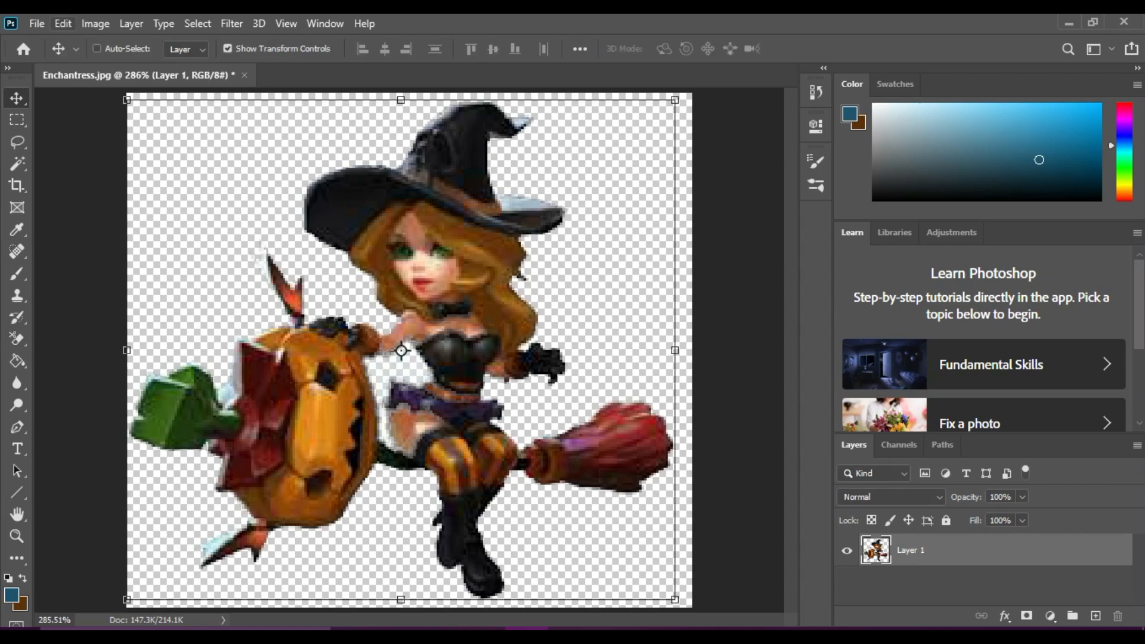
- Undo the erasing, the moves, the layer deletion and the layer copy, back to the single original Background layer
left_click(62, 23)
left_click(132, 38)
left_click(63, 24)
left_click(132, 38)
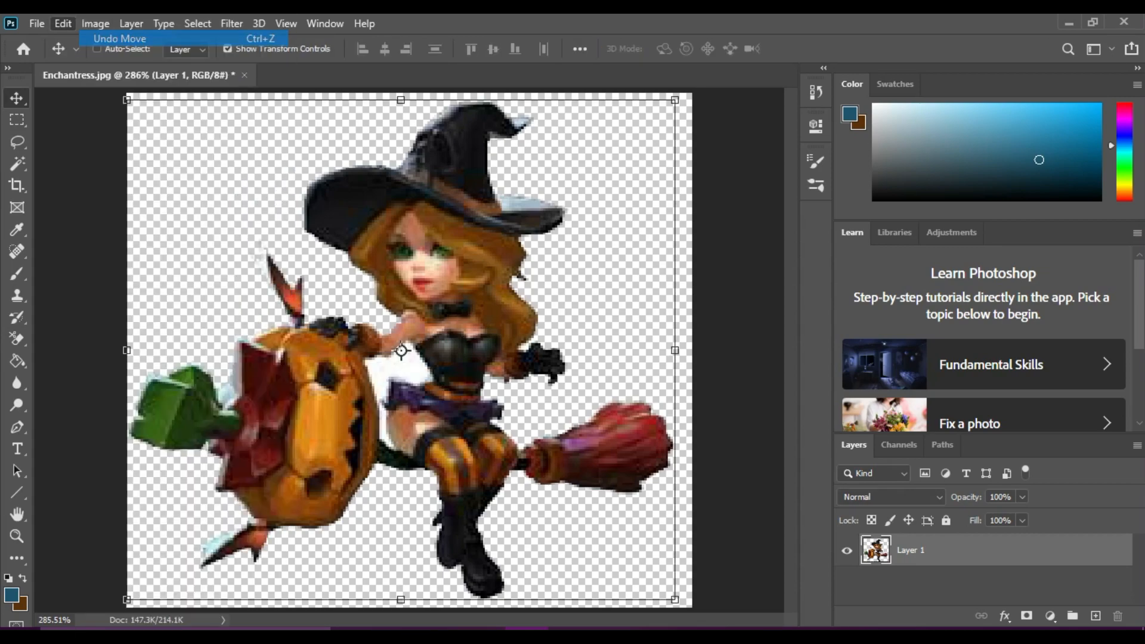
left_click(63, 24)
left_click(133, 38)
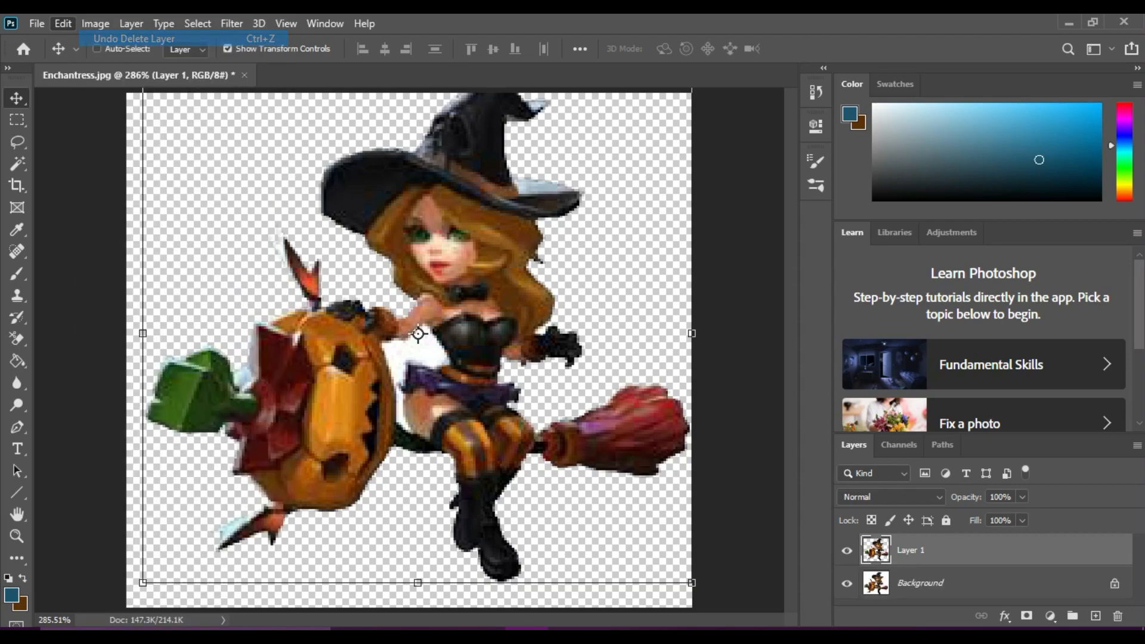
left_click(63, 24)
left_click(133, 38)
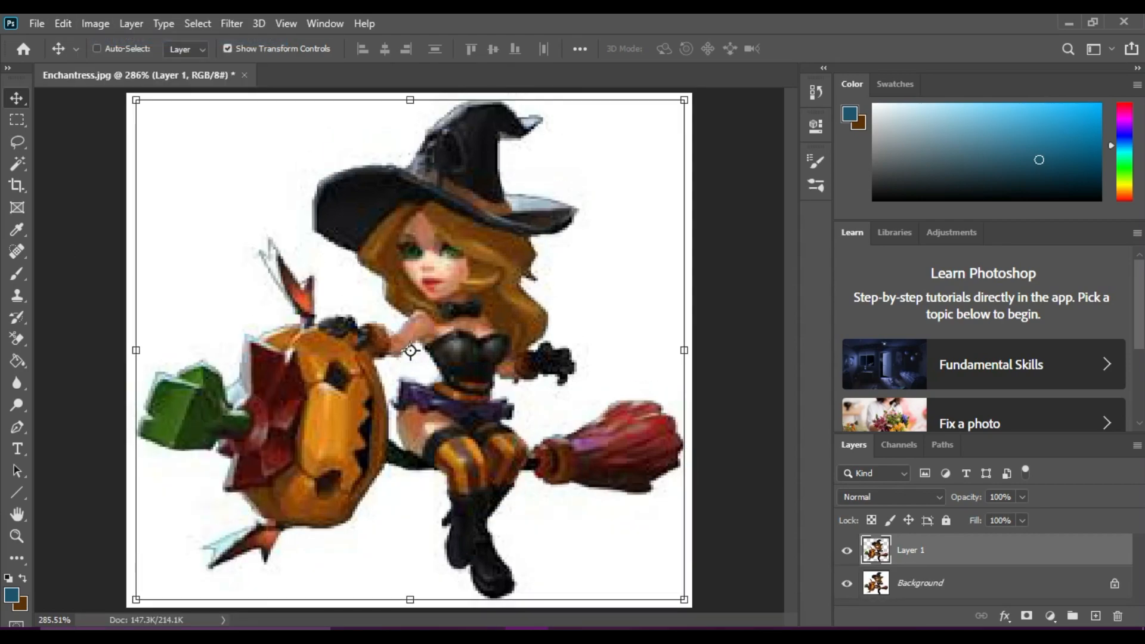
key("ctrl+z")
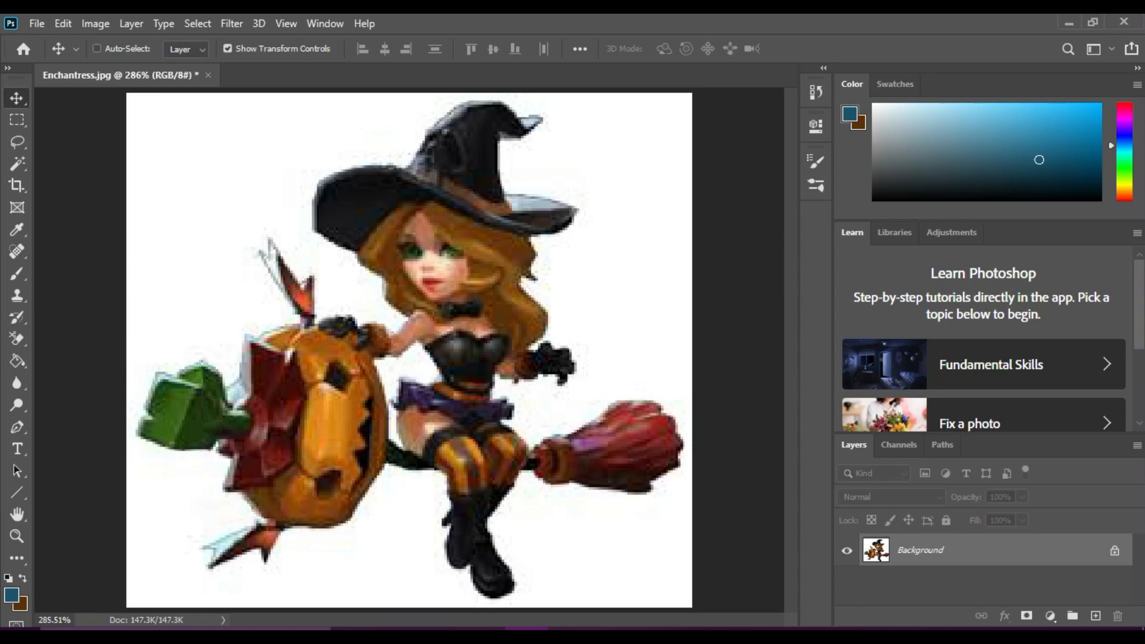
- Erase the white background beside the witch and the patch between her arm and body with the Background Eraser
left_click(17, 339)
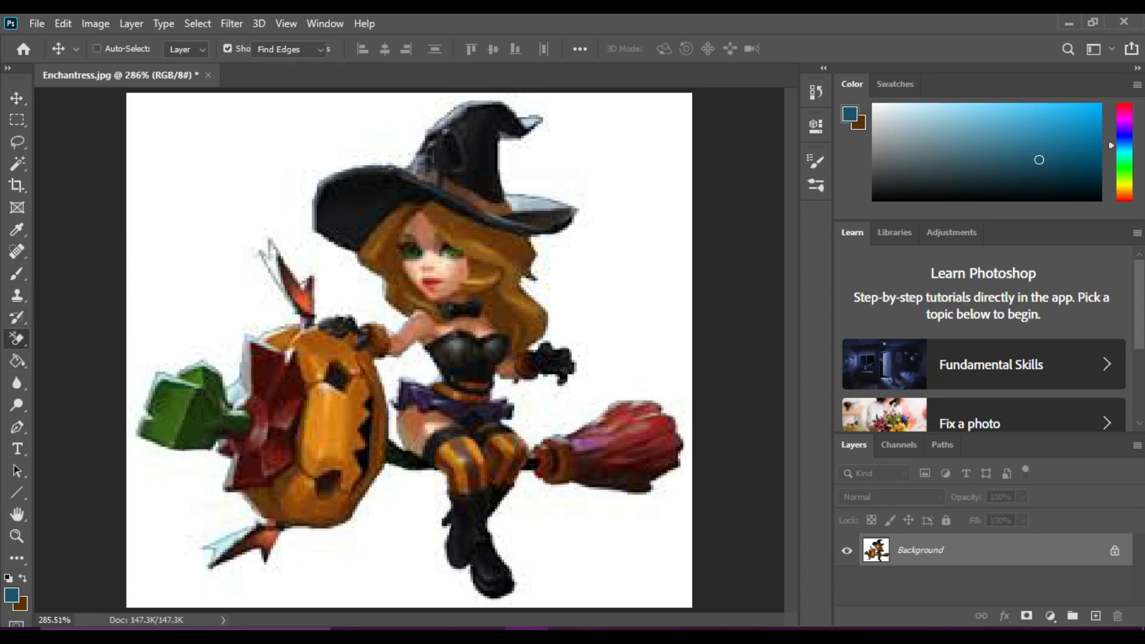
left_click(111, 355)
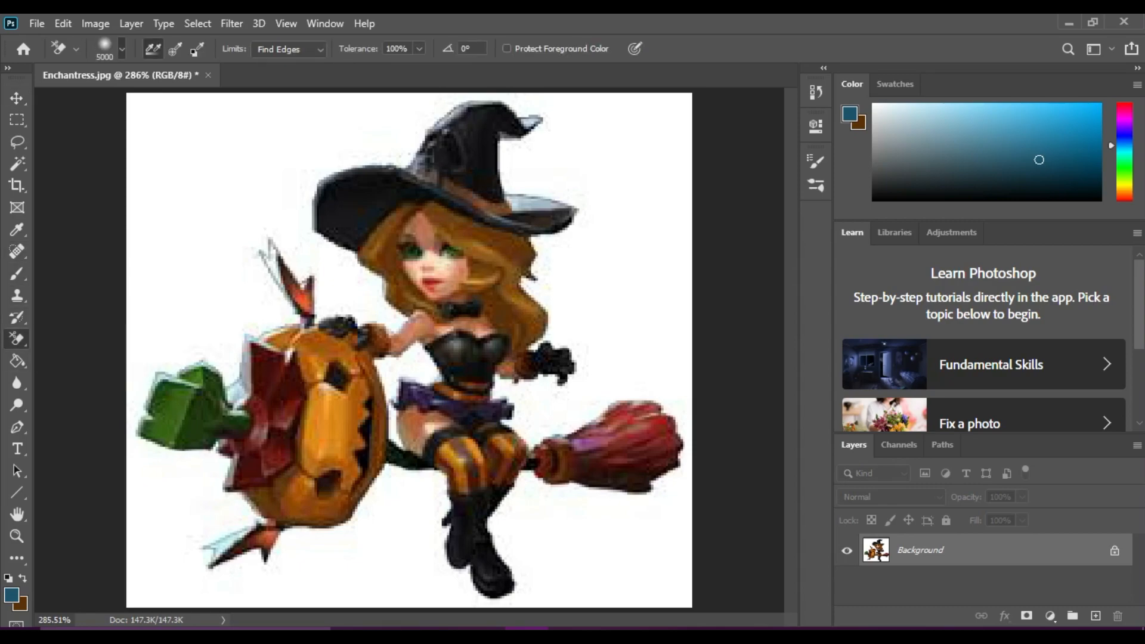
left_click(122, 49)
key("Escape")
left_click(626, 251)
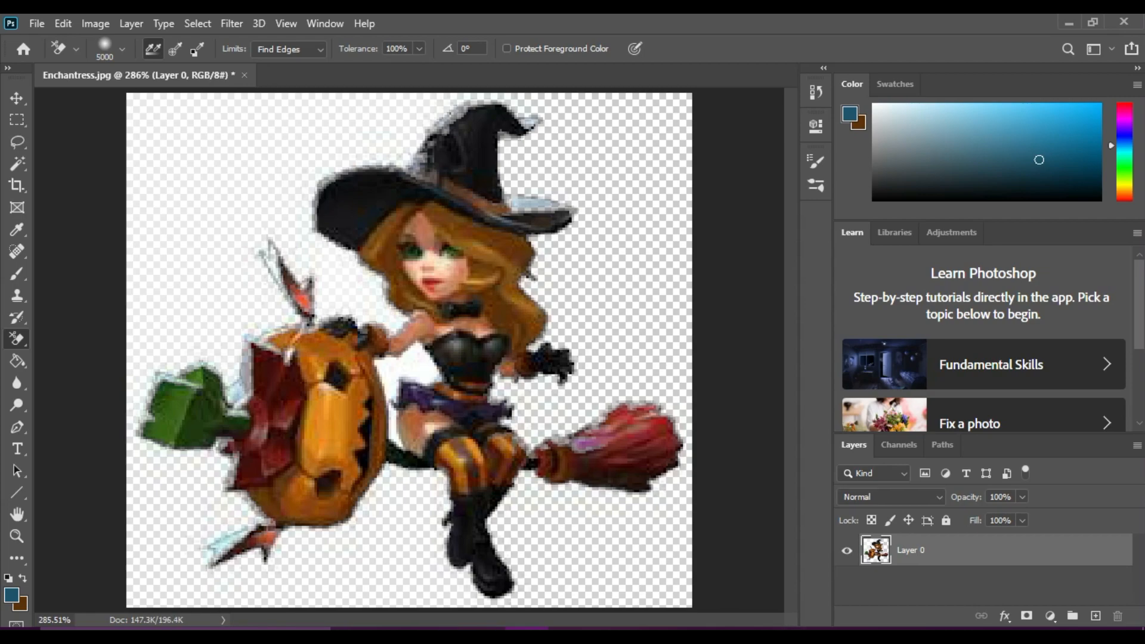
left_click(409, 368)
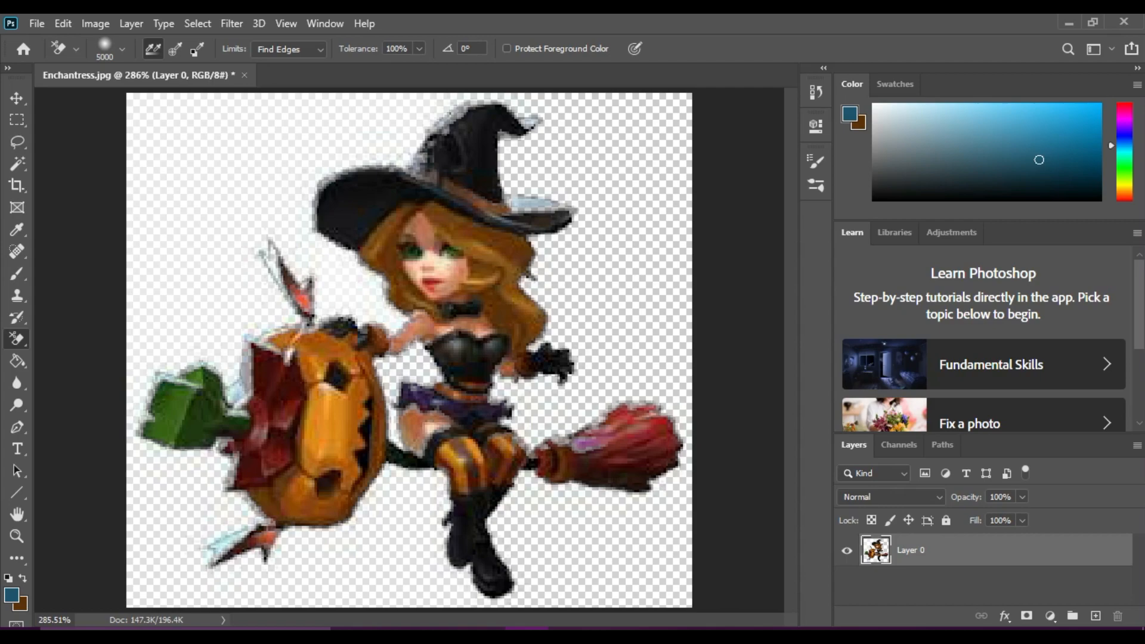
- Move the witch layer slightly to the right and erase the white remnants above the pumpkin with the Background Eraser
key("v")
left_click_drag(483, 233, 511, 232)
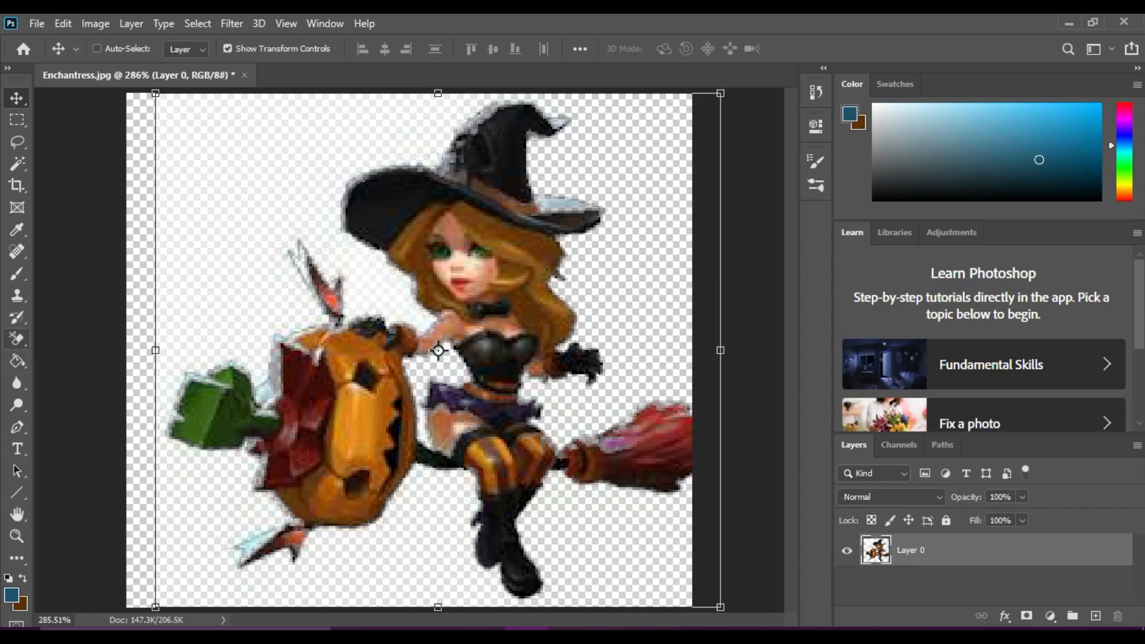
left_click(17, 339)
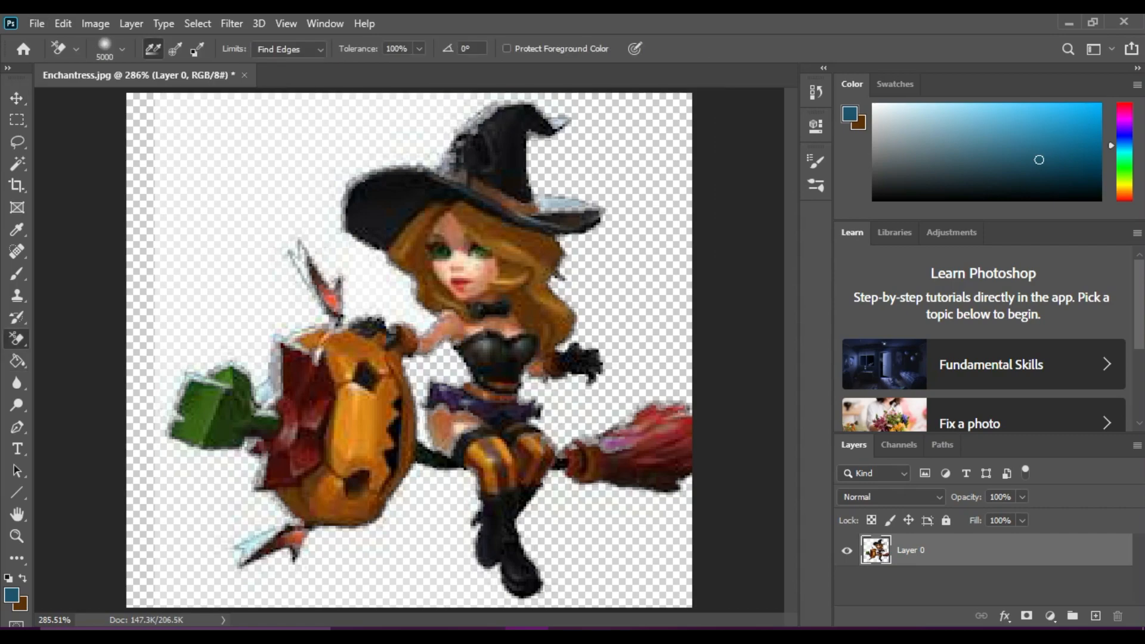
left_click(257, 203)
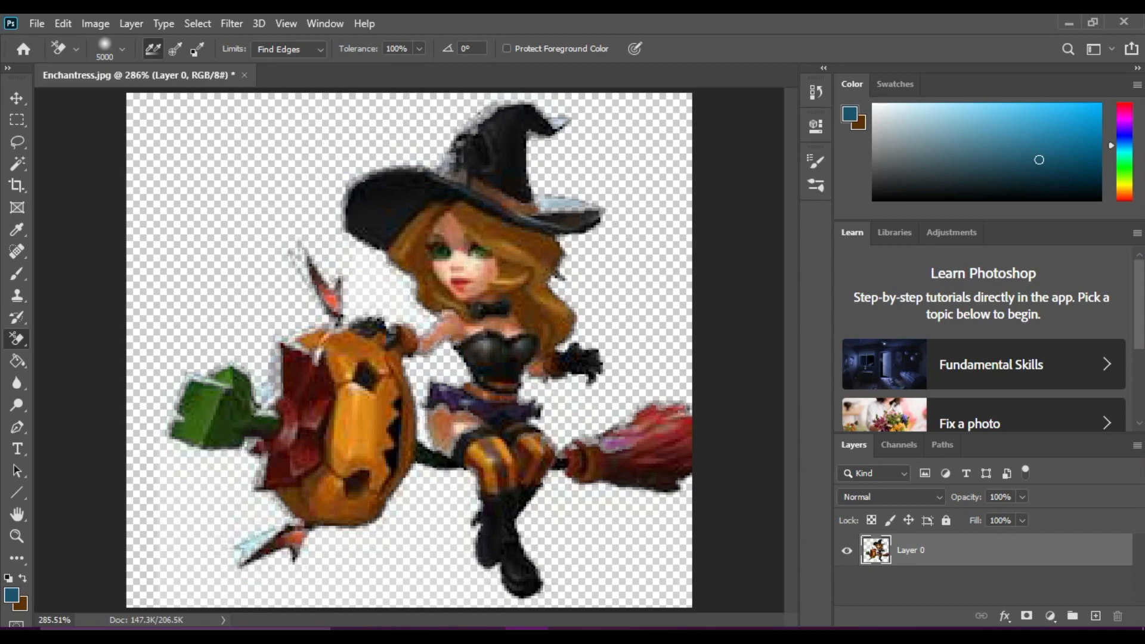
key("v")
- Open paint_colorful_overlay_139992_1280x720.jpg from the Backgrounds folder inside Thumbnail Creation
left_click(37, 24)
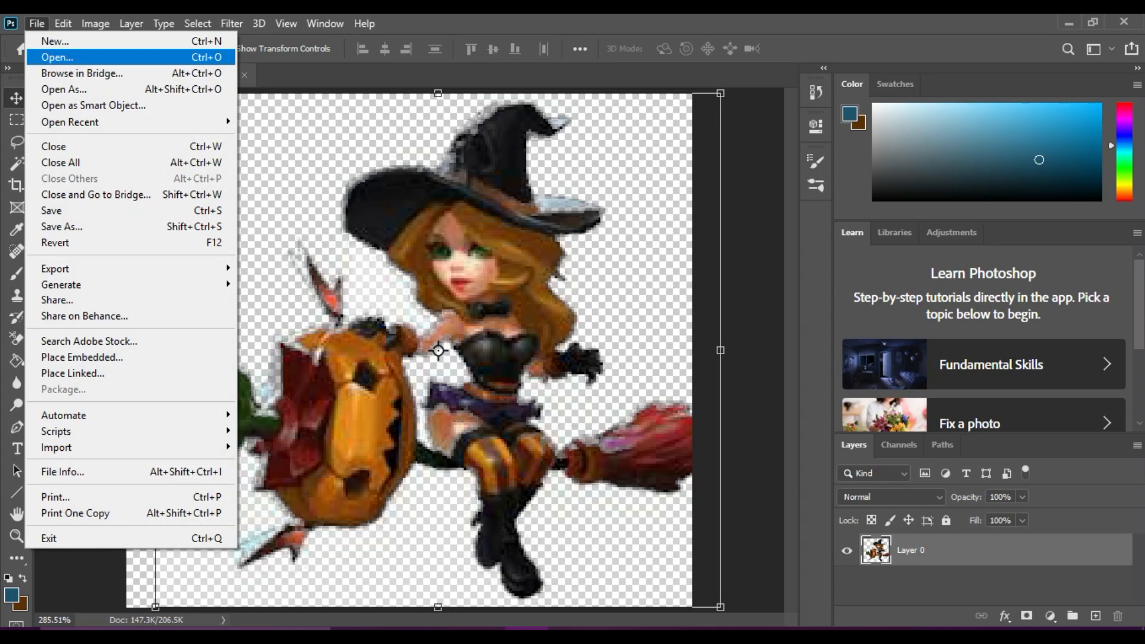
left_click(56, 57)
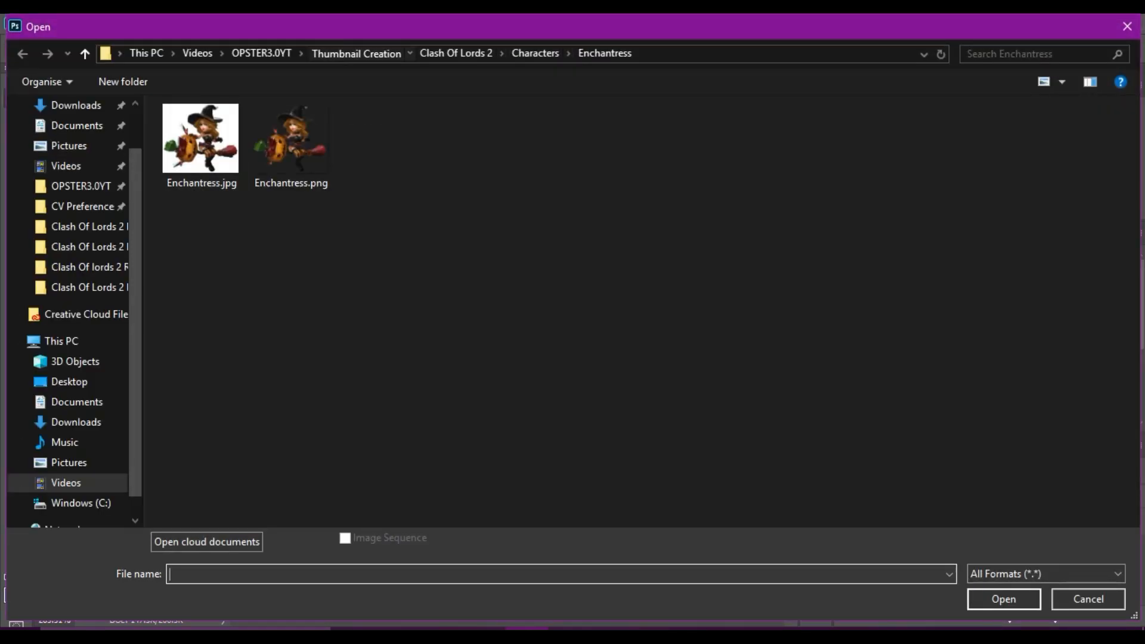
left_click(355, 53)
double_click(201, 146)
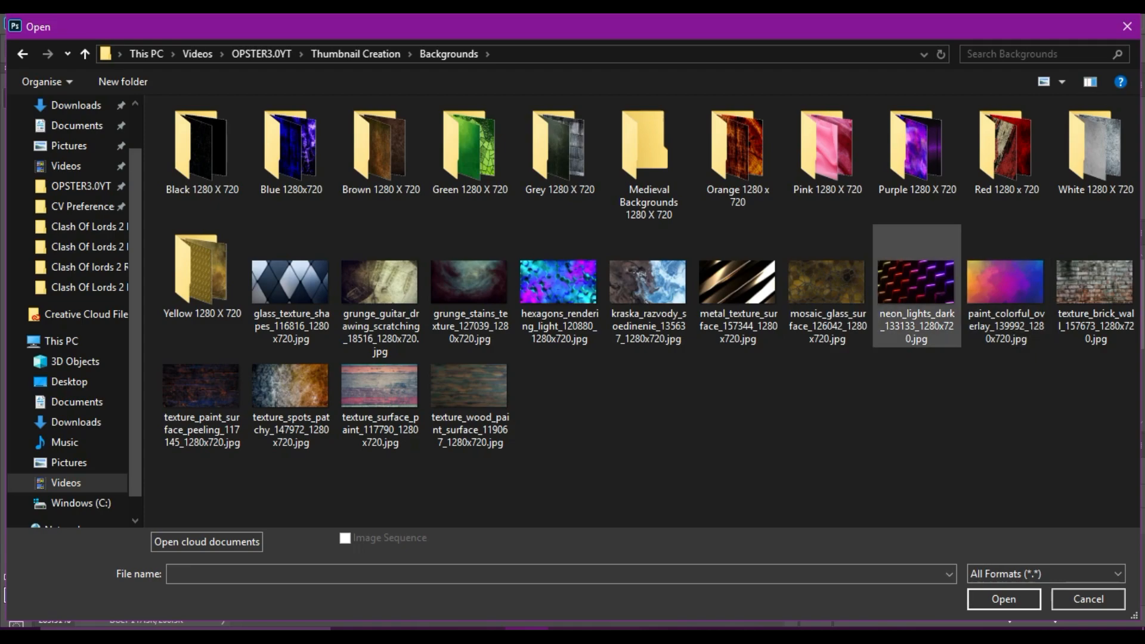
double_click(1006, 280)
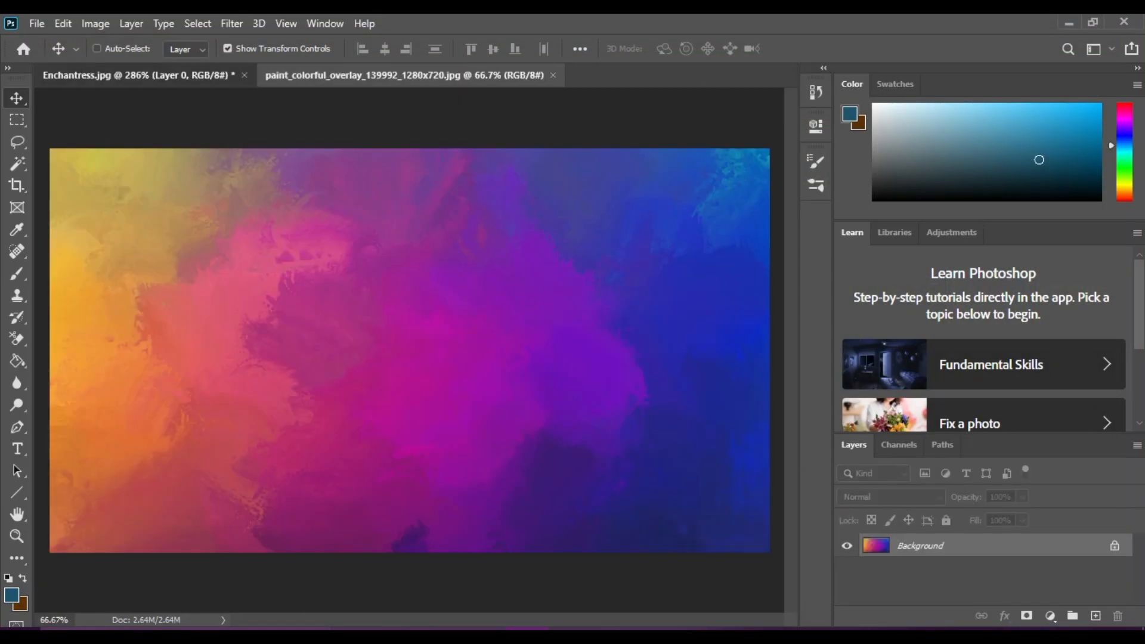
- Bring the witch layer from Enchantress.jpg into the colorful background document and scale it up to about 251%
left_click(138, 76)
mouse_move(496, 371)
left_mouse_down()
mouse_move(453, 387)
mouse_move(456, 77)
mouse_move(476, 363)
mouse_move(359, 303)
mouse_move(467, 289)
mouse_move(552, 253)
mouse_move(411, 270)
left_mouse_up()
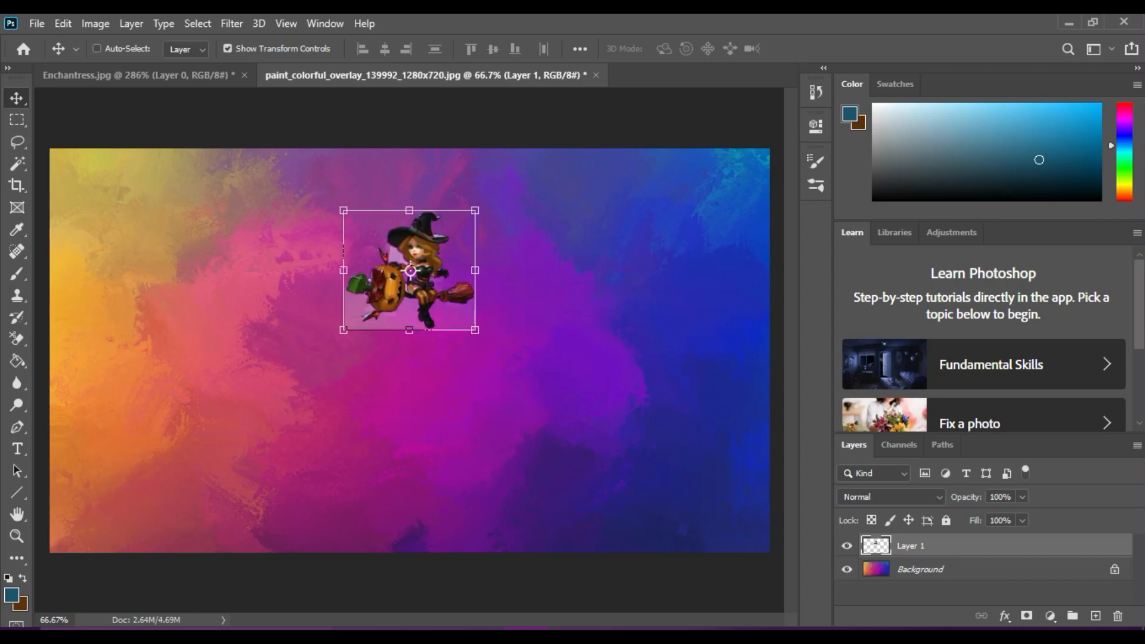
left_click_drag(474, 330, 675, 511)
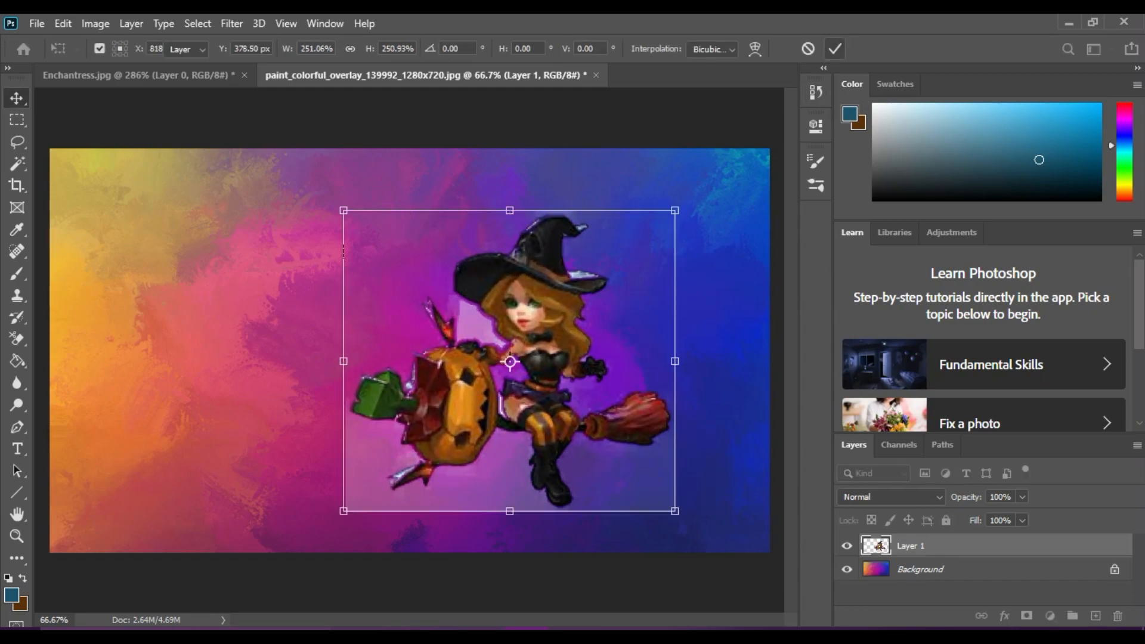
left_click(835, 48)
- Erase the pale remnants around the witch and beside her arm with the Background Eraser, then move her left toward the image's center
left_click(17, 339)
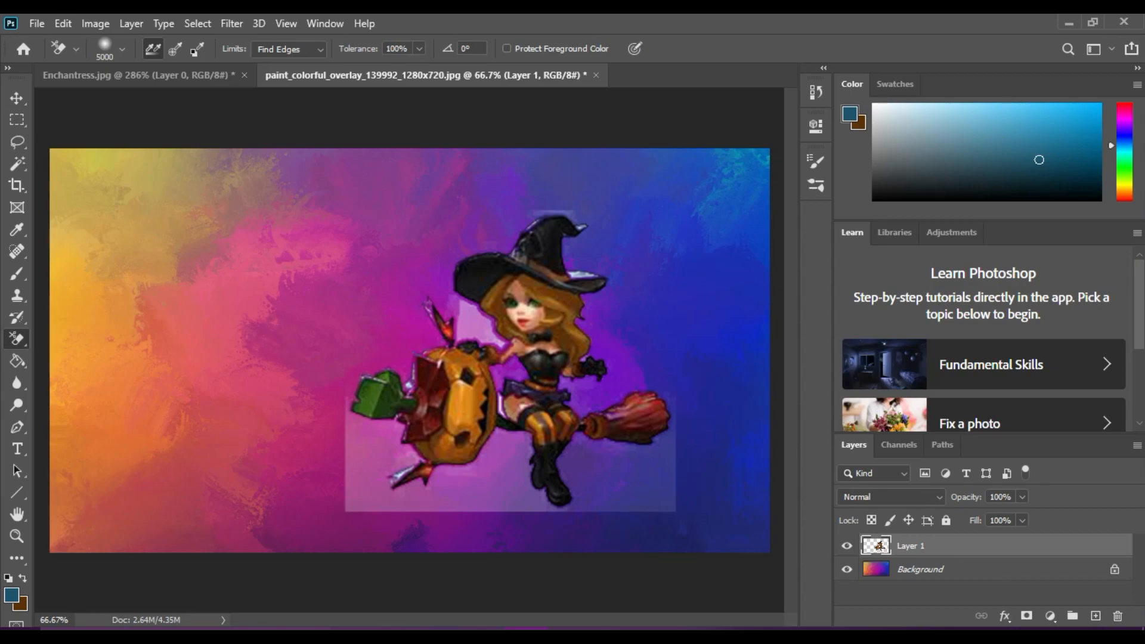
left_click(449, 487)
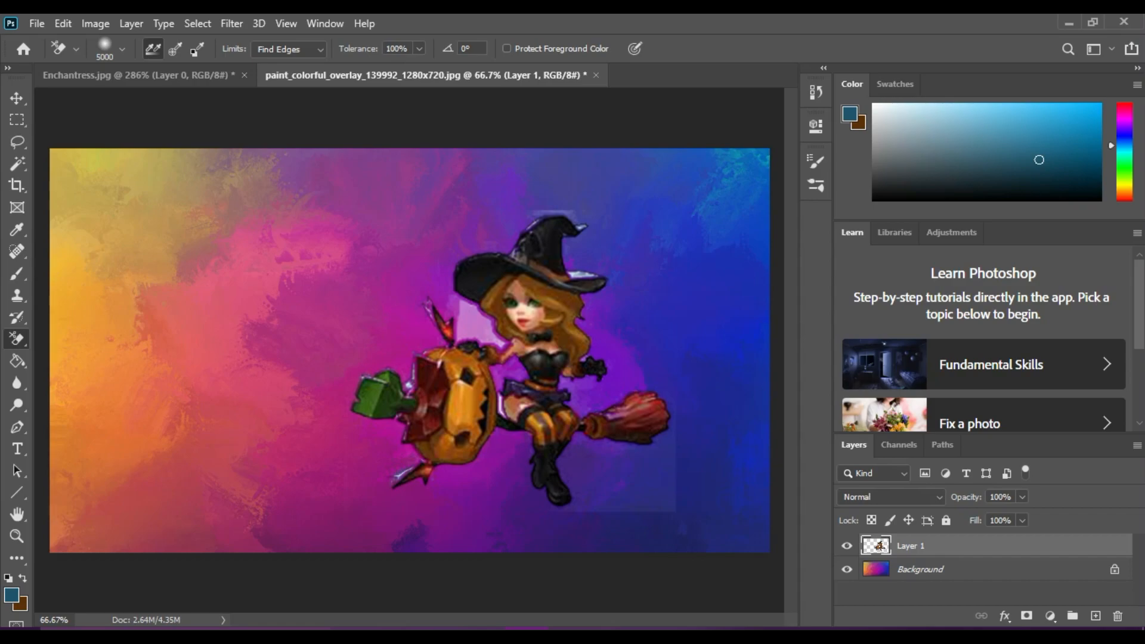
left_click(474, 325)
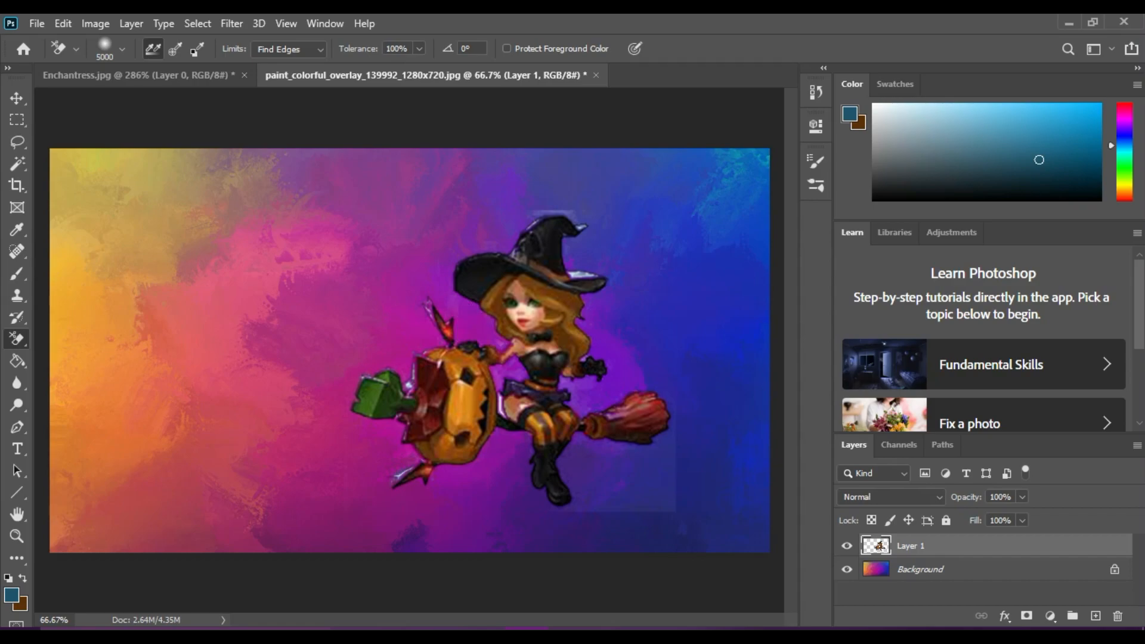
left_click(508, 377)
left_click(501, 406)
left_click(627, 477)
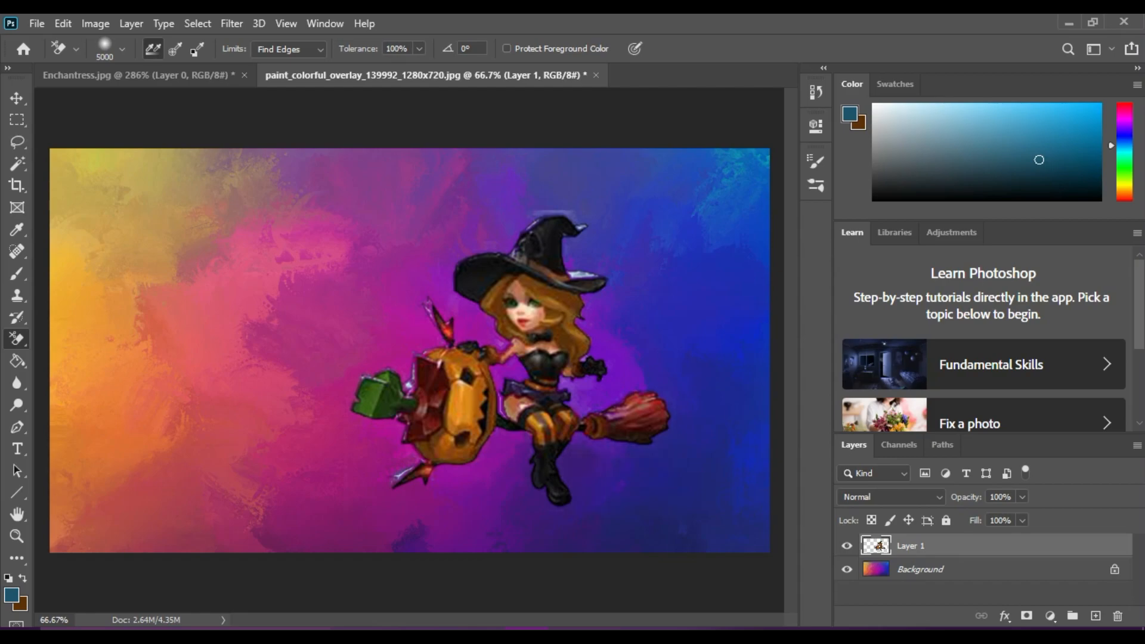
key("v")
left_click_drag(480, 378, 356, 375)
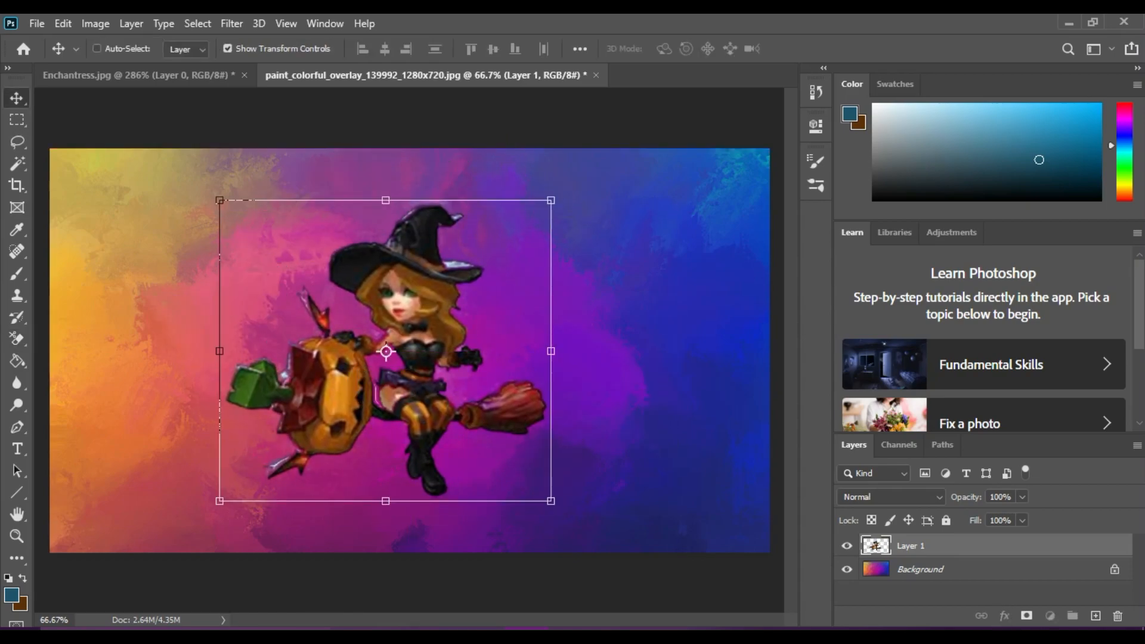
- Apply an Exposure adjustment to the Background layer with exposure -0.34, offset +0.081 and gamma correction 0.18
left_click(1008, 569)
left_click(96, 23)
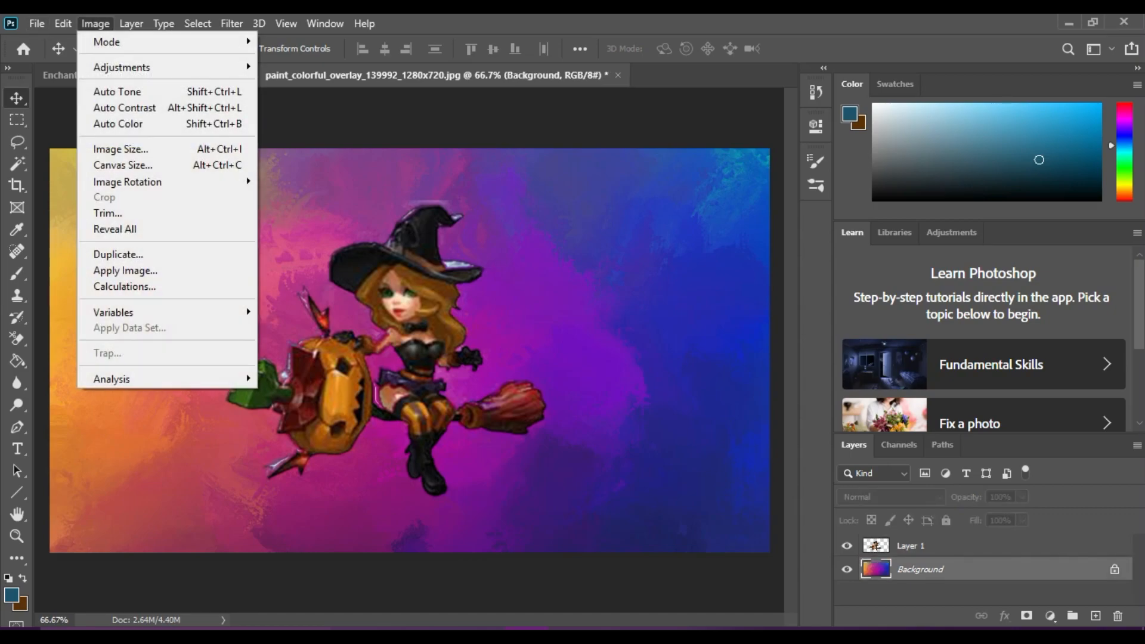
mouse_move(149, 67)
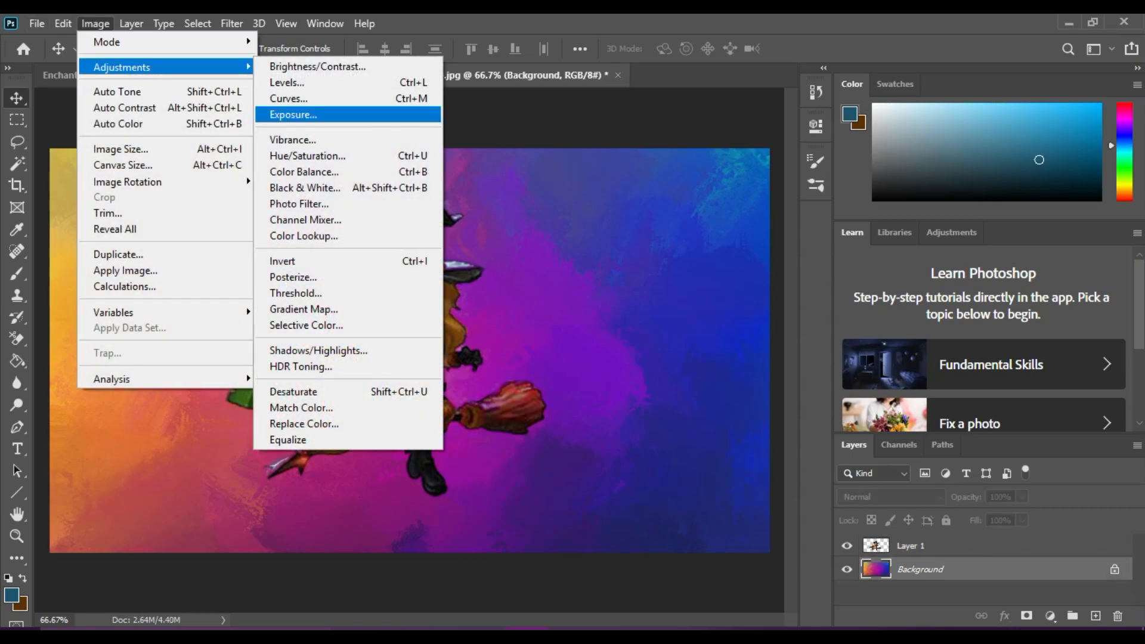
left_click(292, 114)
left_click_drag(910, 180, 971, 180)
left_click_drag(909, 218, 827, 218)
left_click_drag(911, 255, 974, 256)
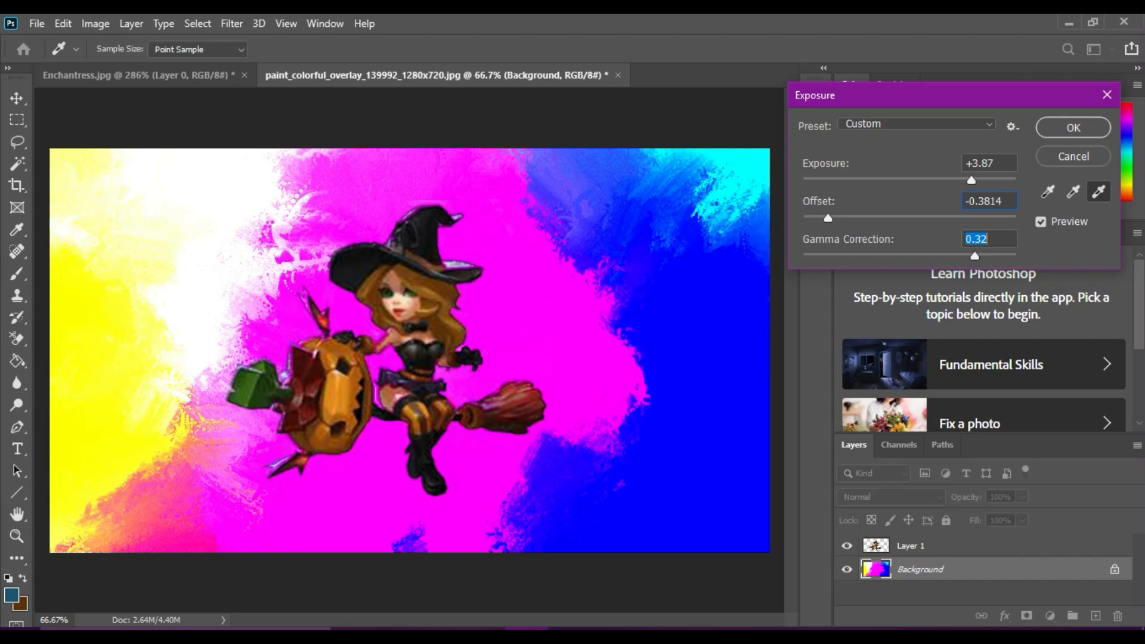
left_click_drag(949, 180, 904, 180)
left_click_drag(827, 218, 926, 218)
key("Tab")
type("0.90")
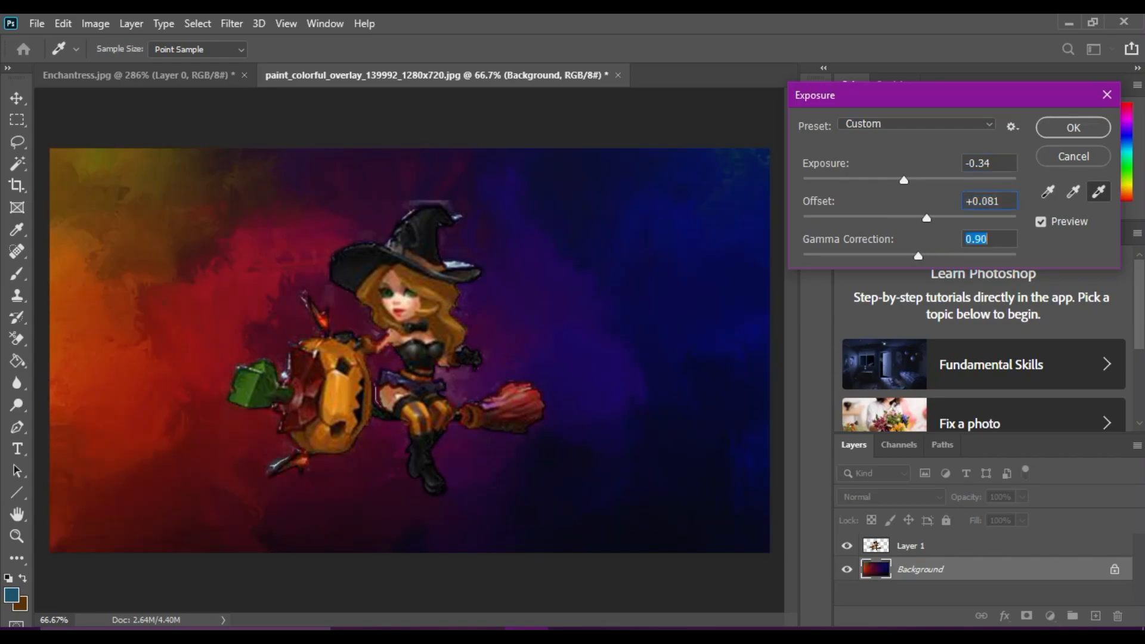
left_click_drag(918, 256, 991, 256)
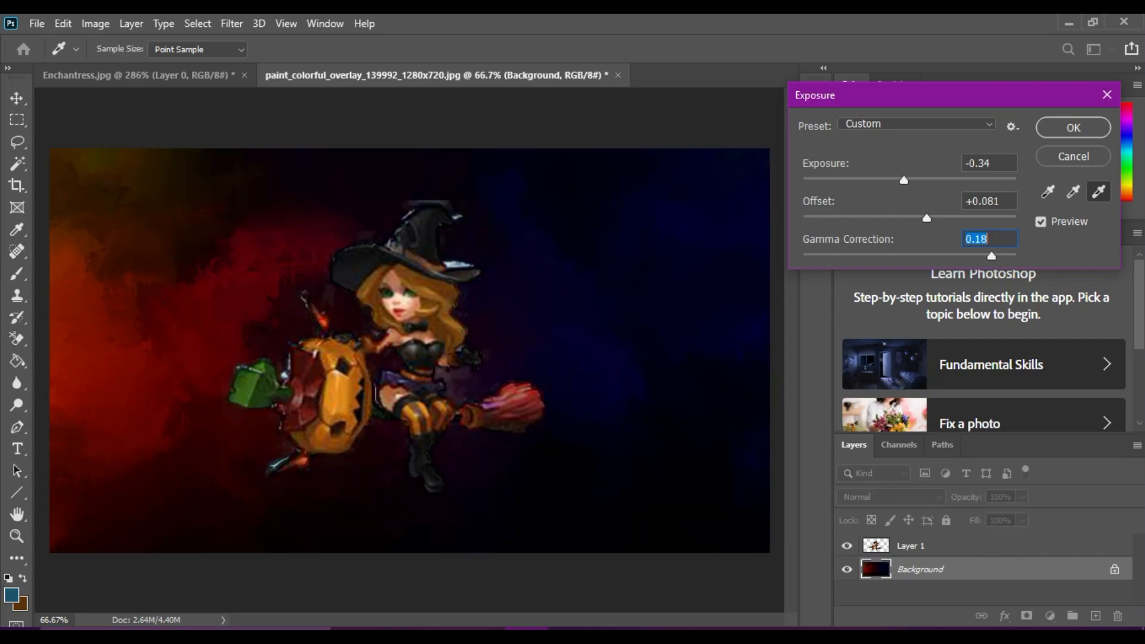
key("Return")
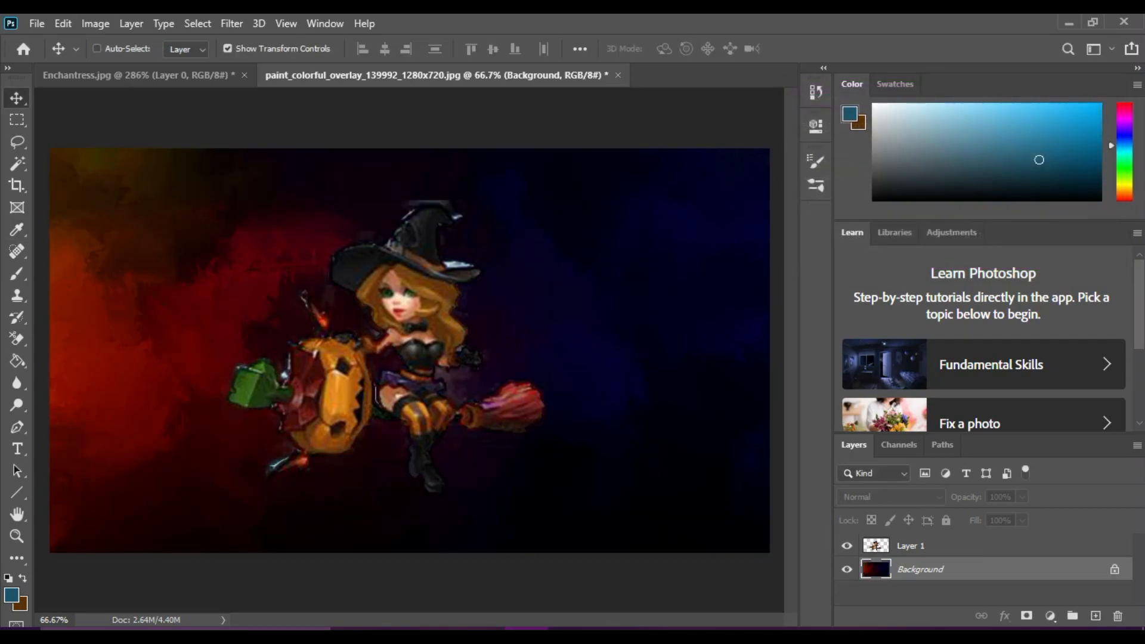
left_click(95, 23)
mouse_move(119, 67)
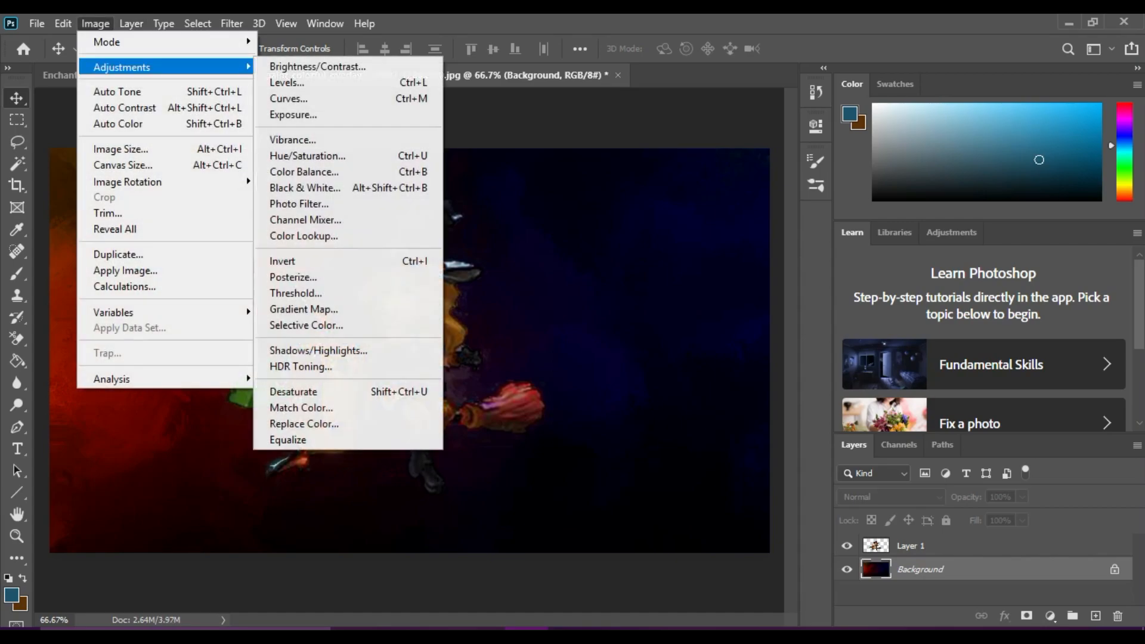
left_click(292, 115)
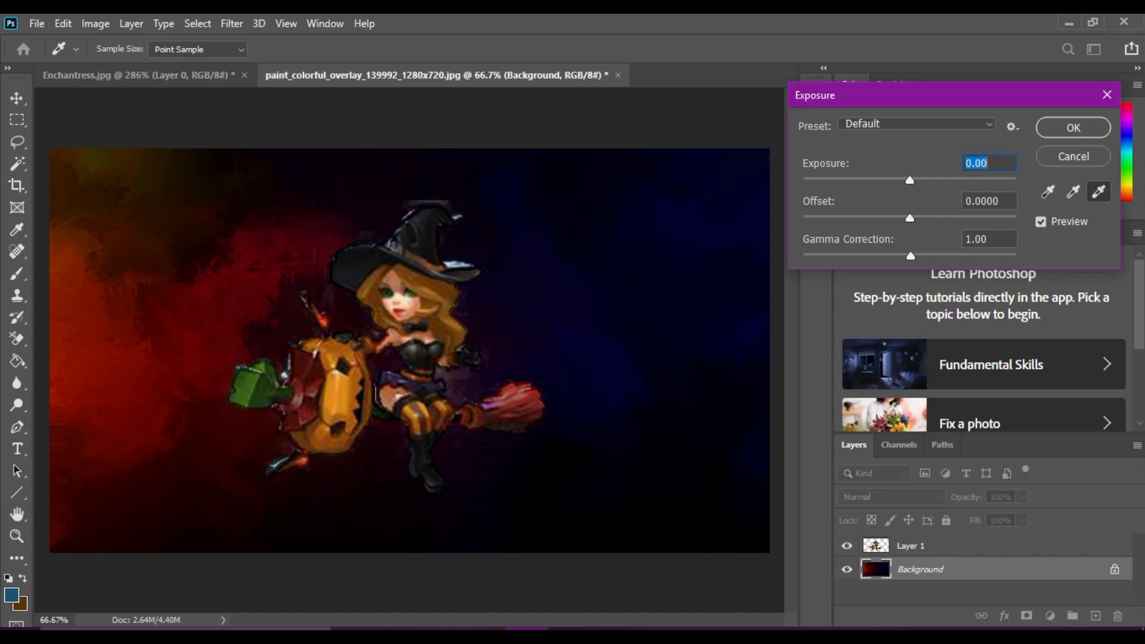
left_click_drag(909, 219, 880, 219)
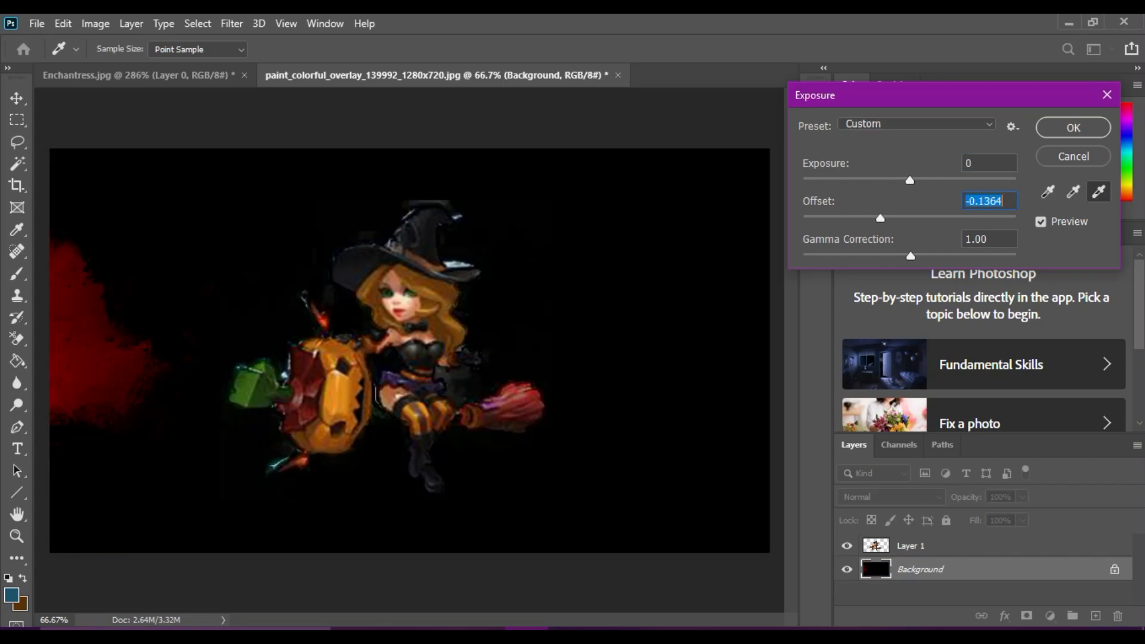
left_click_drag(910, 256, 831, 256)
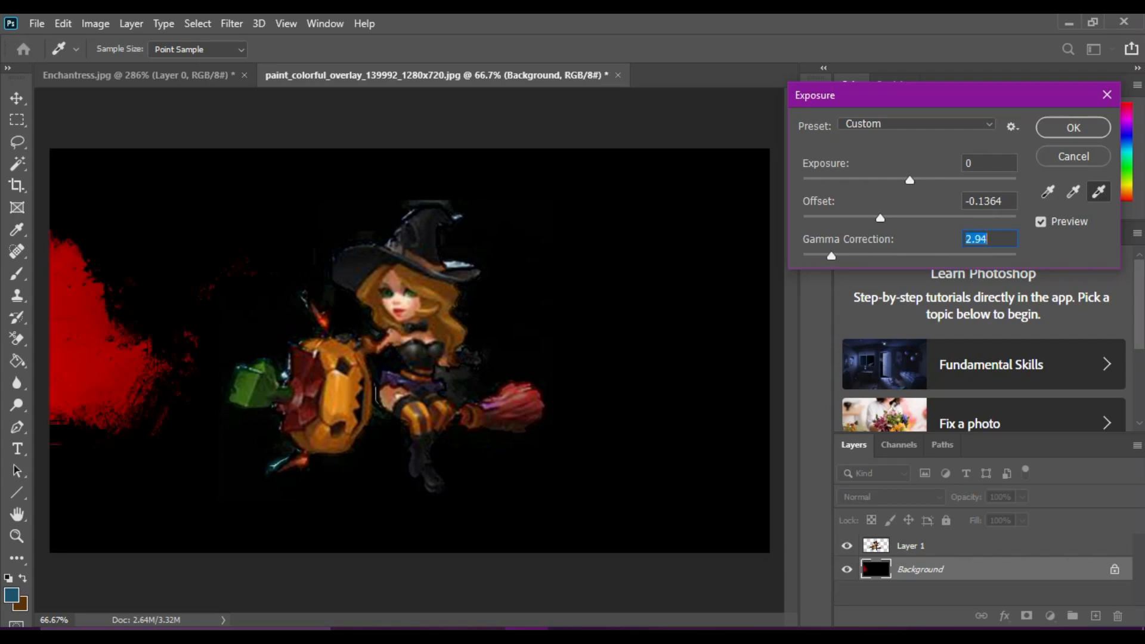
left_click(1074, 157)
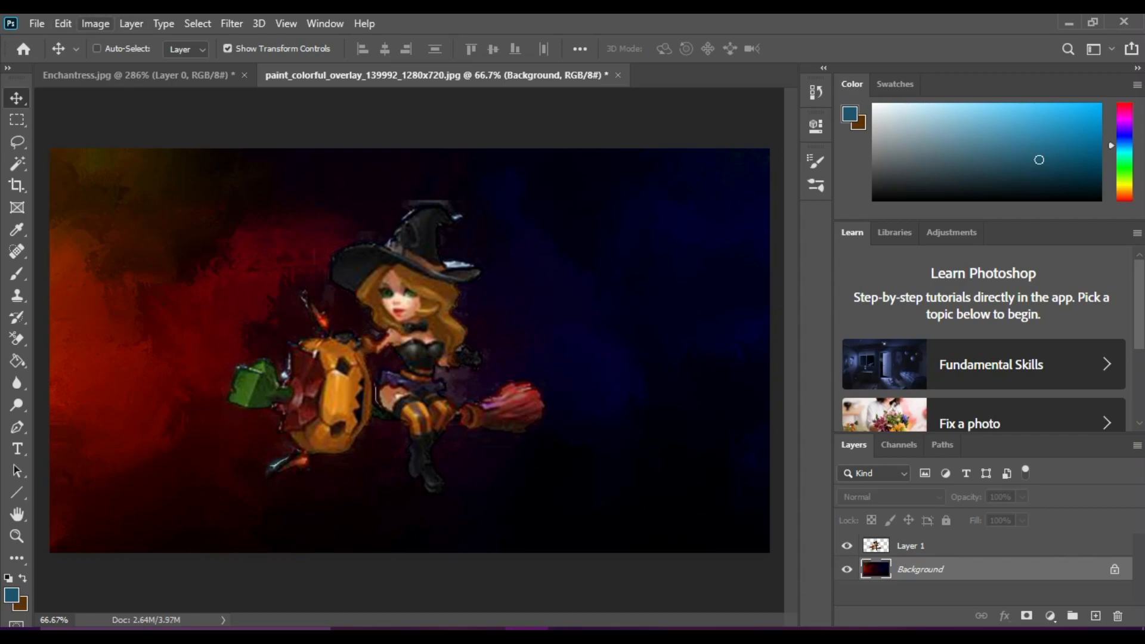
- Apply a Brightness/Contrast adjustment to the Background layer with brightness -70 and a lowered contrast
left_click(95, 24)
mouse_move(167, 67)
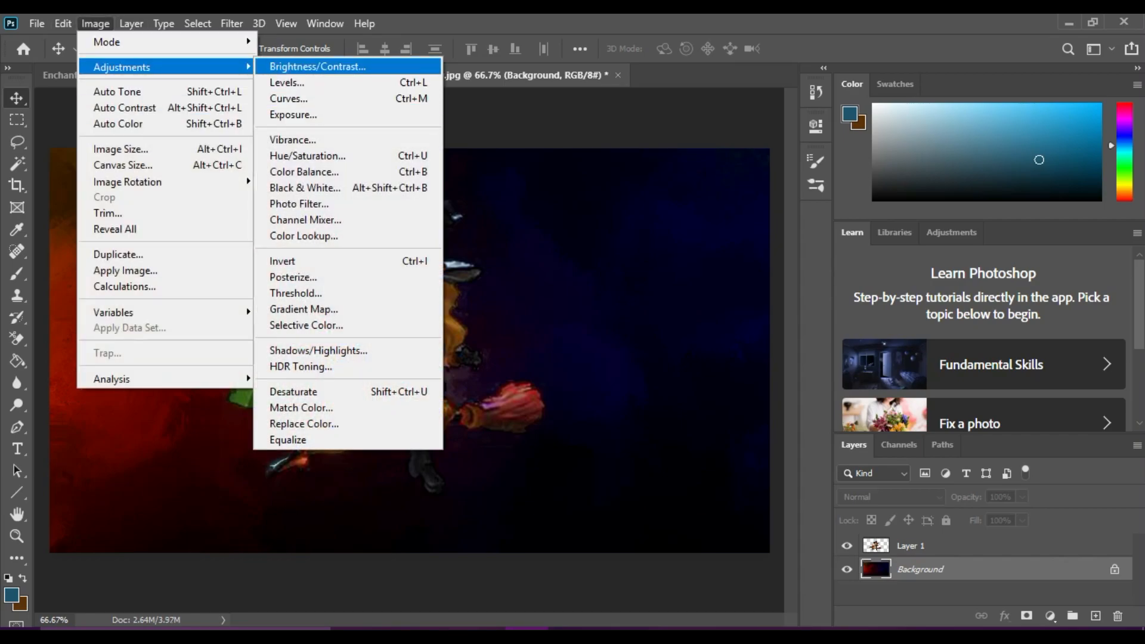
left_click(317, 66)
type("95")
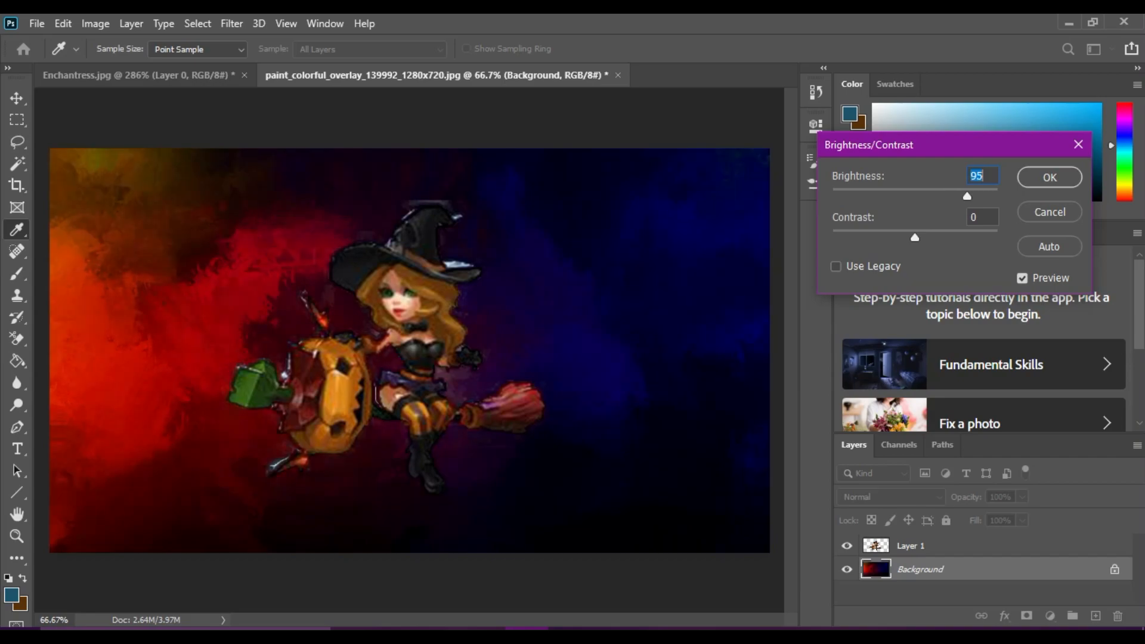
left_click_drag(964, 196, 876, 197)
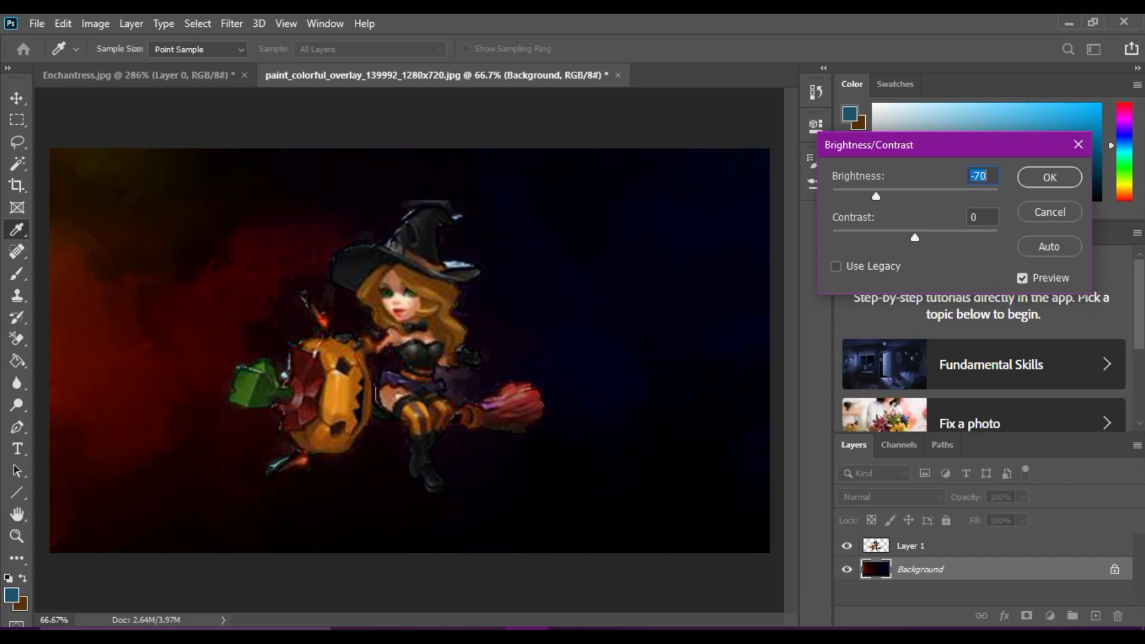
left_click_drag(914, 237, 855, 238)
key("Return")
- Apply a Vibrance adjustment to the Background layer with vibrance -100 and saturation about +61
left_click(95, 23)
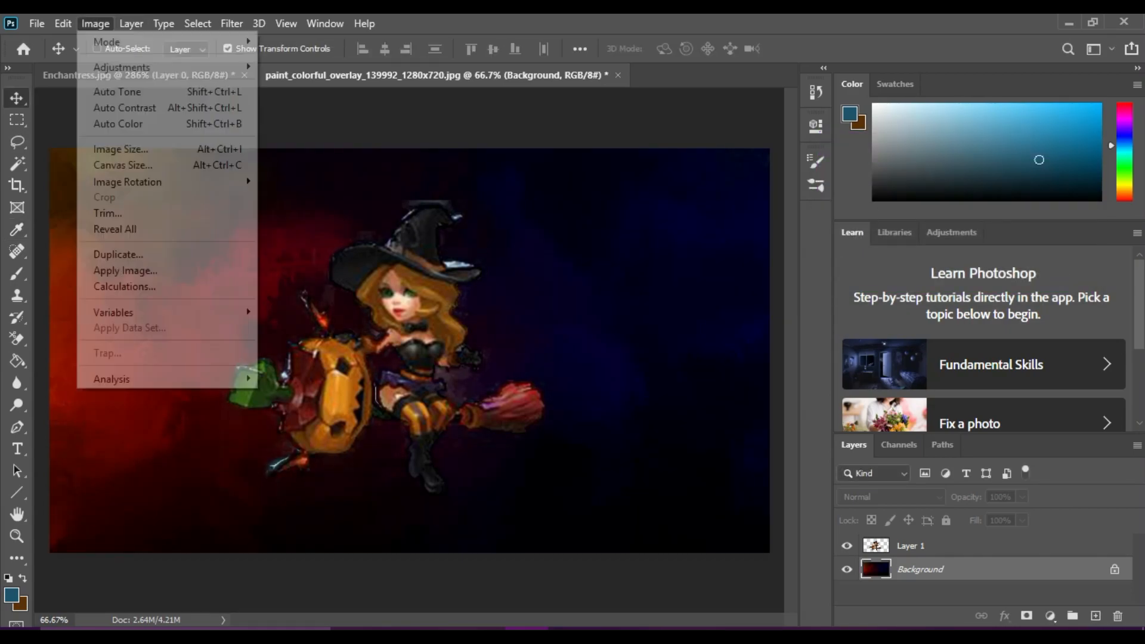
mouse_move(167, 67)
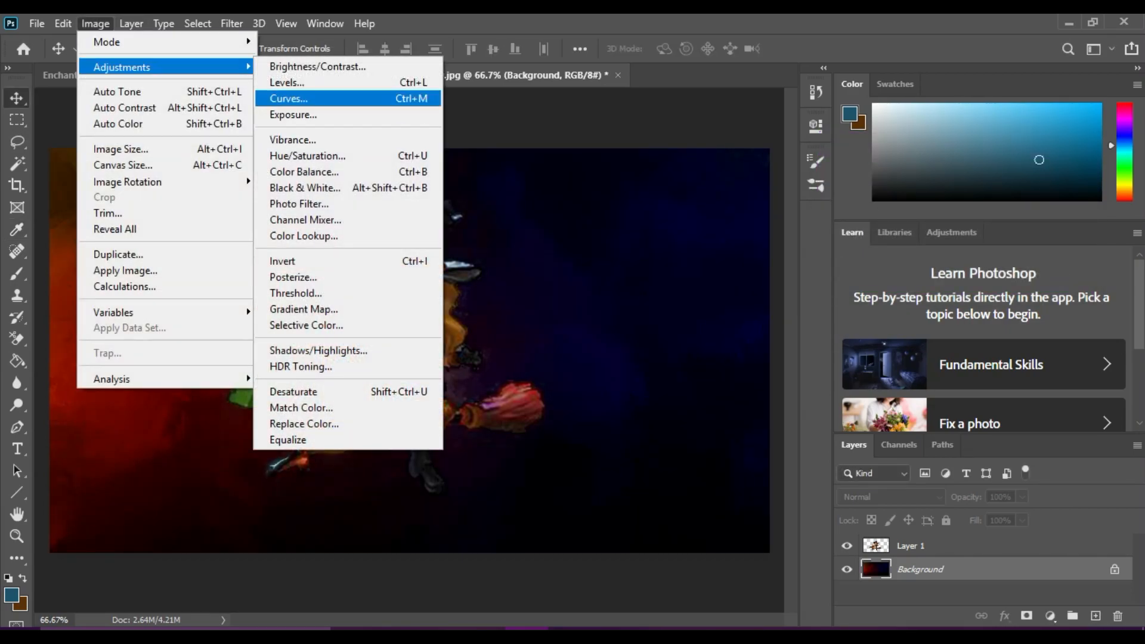
left_click(292, 140)
left_click_drag(767, 222, 685, 223)
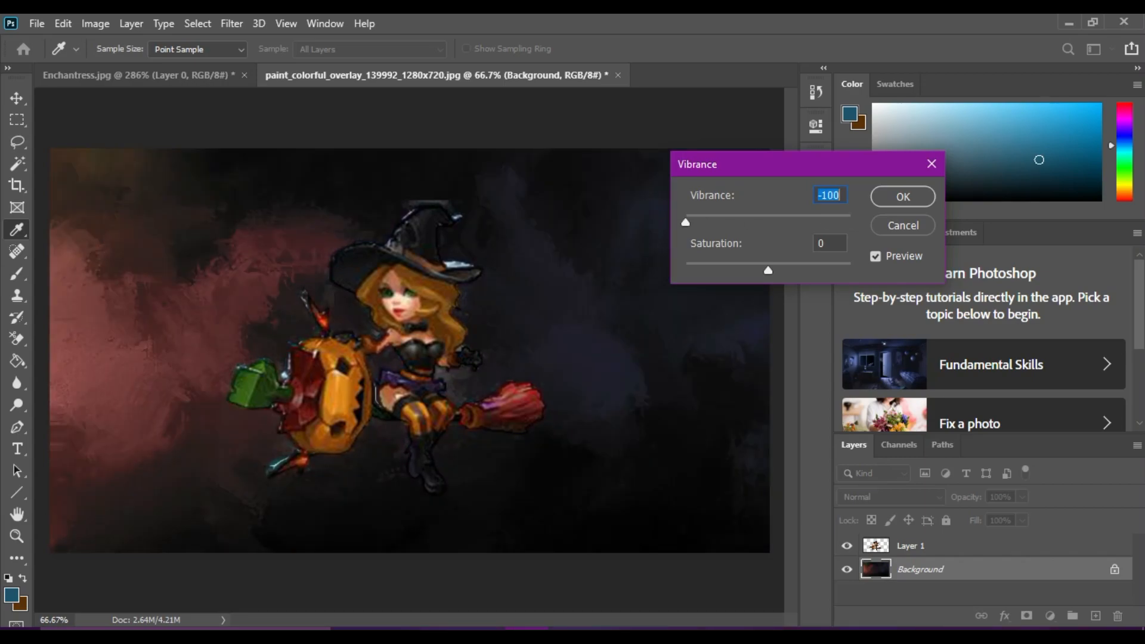
key("Tab")
key("Up")
key("Up")
key("Up")
key("Up")
key("Up")
key("Up")
key("Up")
key("Up")
key("Up")
key("Up")
key("Up")
key("Up")
key("Up")
key("Up")
key("Up")
key("Up")
key("Up")
key("Up")
key("Up")
key("Up")
key("Up")
key("Up")
key("Up")
key("Up")
key("Up")
key("Up")
key("Up")
key("Up")
key("Up")
key("Up")
key("Up")
key("Up")
key("Up")
key("Up")
key("Up")
key("Up")
key("Up")
key("Up")
key("Up")
key("Up")
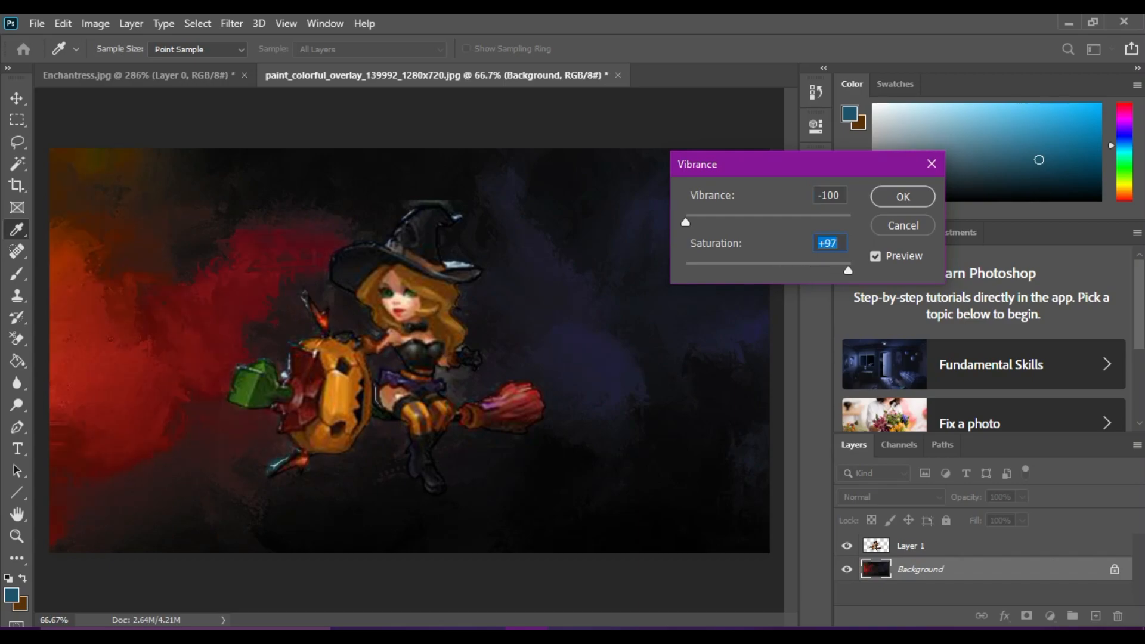
key("Up")
key("Up")
key("Up")
key("Down")
key("Down")
key("Down")
key("Down")
key("Down")
key("Down")
key("Down")
key("Down")
key("Down")
key("Down")
key("Down")
key("Down")
key("Down")
key("Down")
key("Down")
key("Down")
key("Down")
key("Down")
key("Down")
key("Down")
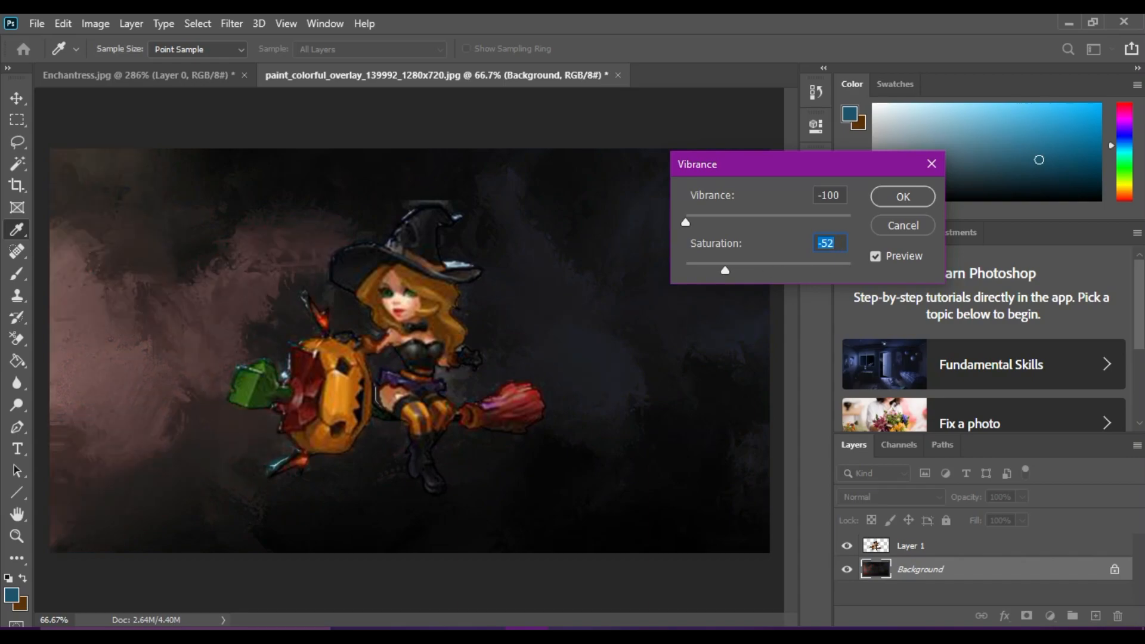
key("shift+Up")
key("shift+Up")
key("shift+Up")
key("shift+Up")
key("shift+Up")
key("shift+Up")
key("shift+Up")
key("shift+Up")
key("shift+Up")
key("shift+Up")
key("shift+Up")
key("shift+Up")
key("shift+Up")
key("shift+Up")
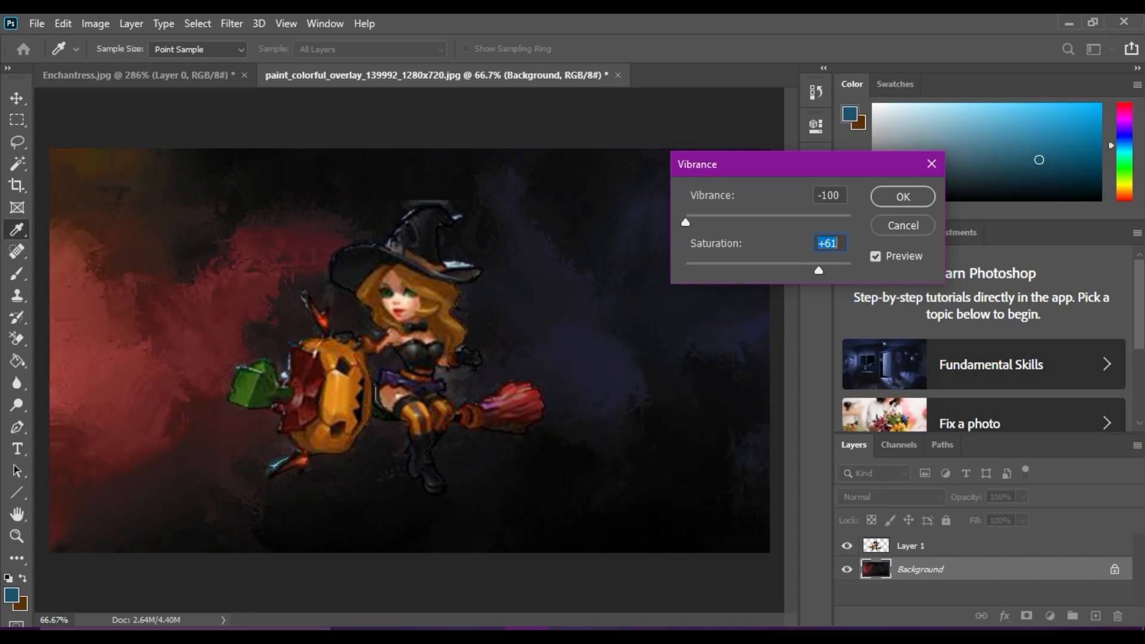
left_click(903, 196)
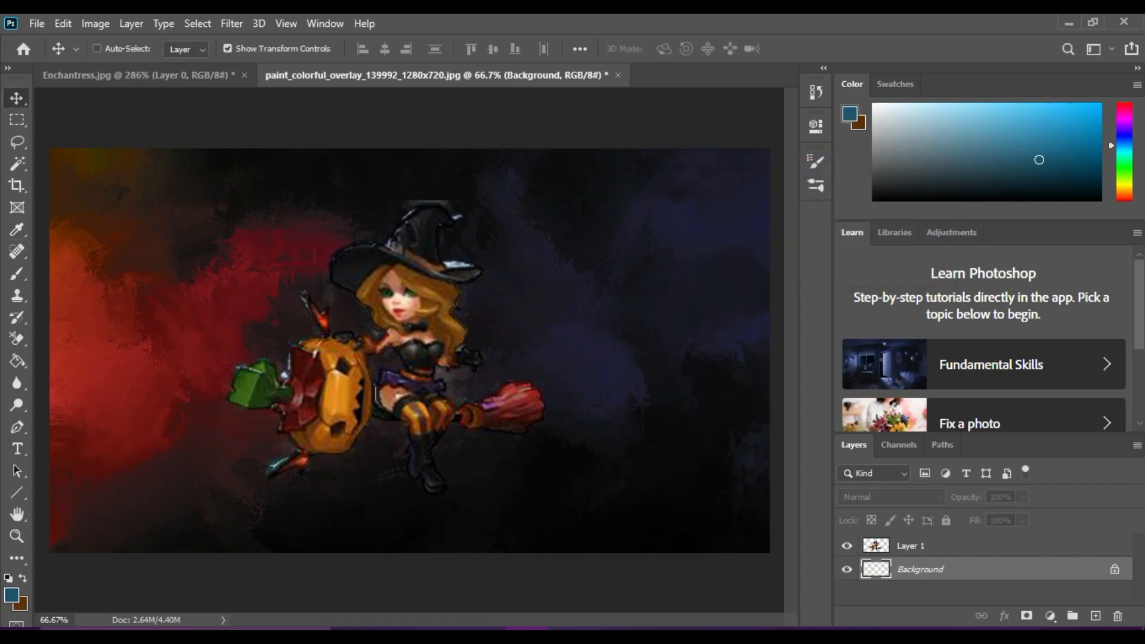
- Apply a Hue/Saturation adjustment to the Background layer with hue +12, saturation +86 and lightness +7
left_click(96, 23)
mouse_move(122, 67)
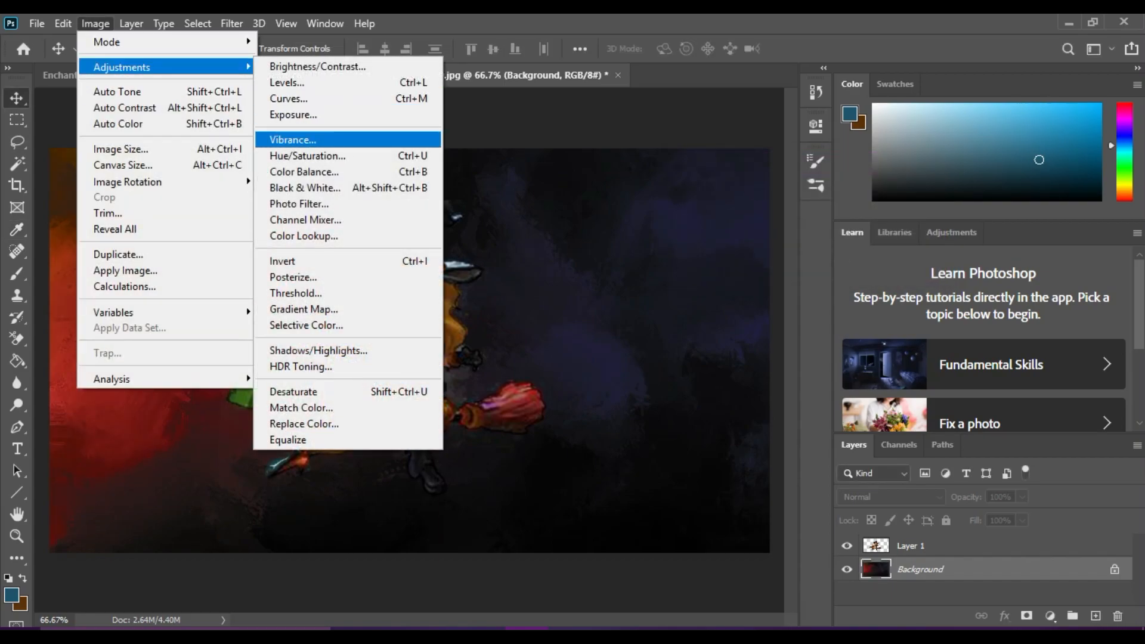
left_click(322, 156)
left_click_drag(632, 106, 949, 88)
left_click_drag(849, 201, 782, 201)
left_click_drag(849, 243, 920, 243)
left_click_drag(782, 199, 858, 200)
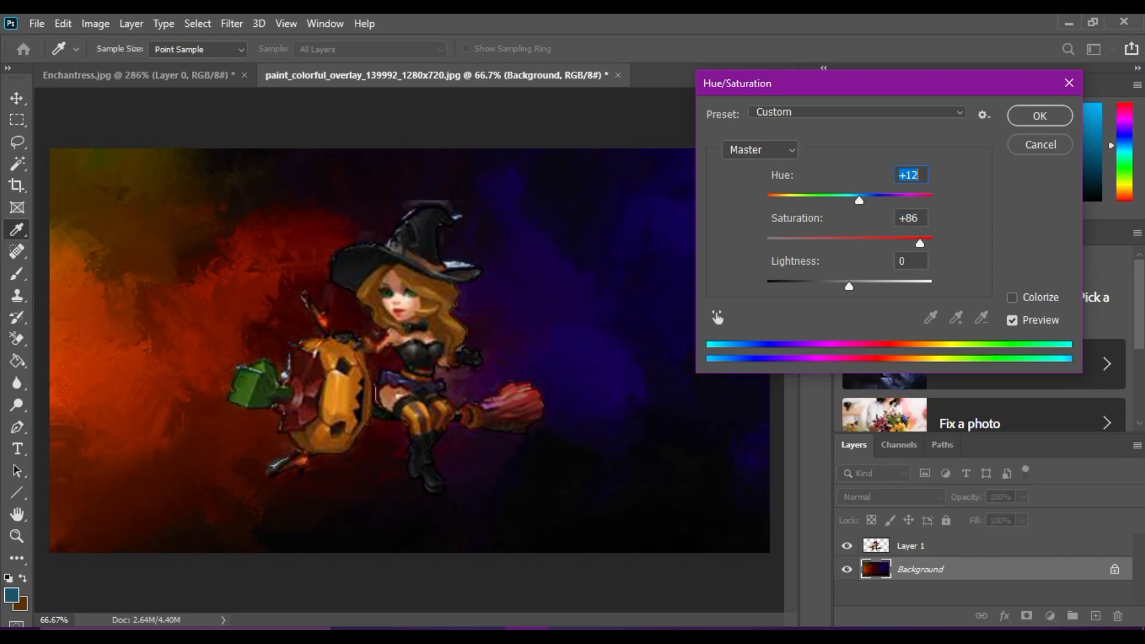
mouse_move(849, 286)
left_mouse_down()
mouse_move(895, 286)
mouse_move(799, 286)
mouse_move(878, 286)
mouse_move(855, 286)
left_mouse_up()
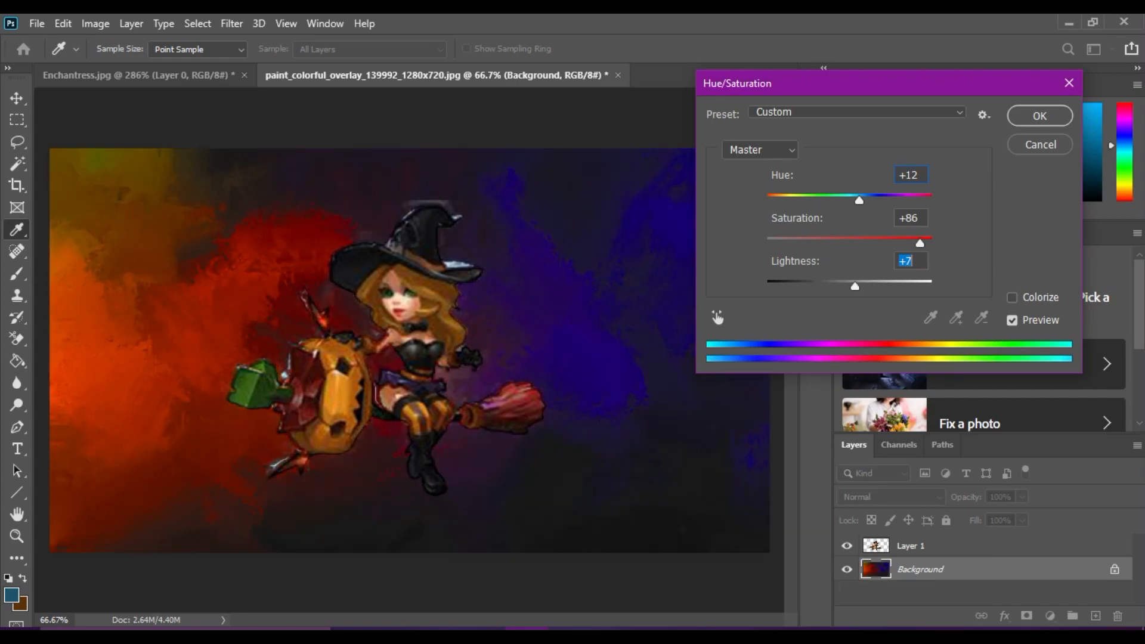
left_click(1039, 116)
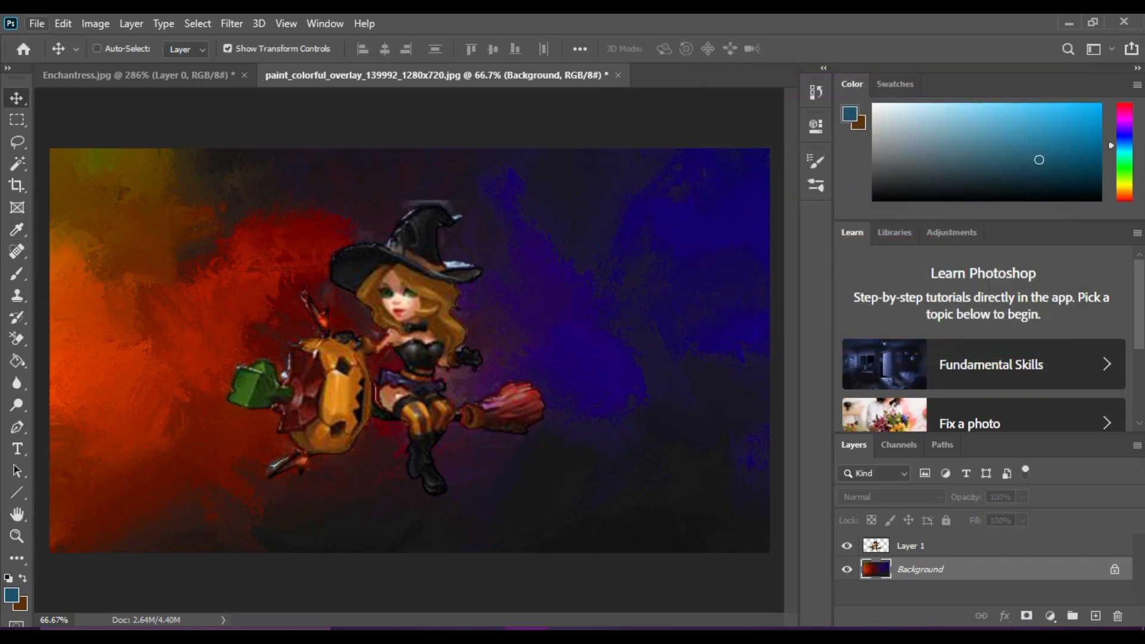
- Apply a colorized Hue/Saturation adjustment to the Background layer with hue 22, saturation 86 and lightness -27
left_click(96, 23)
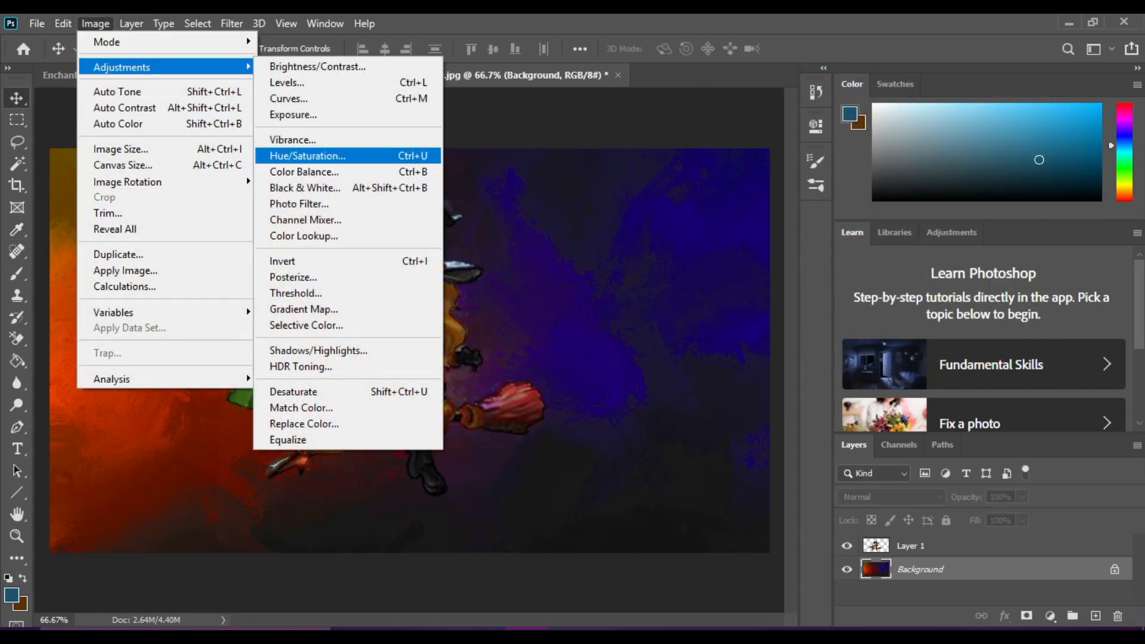
left_click(286, 157)
left_click(1011, 298)
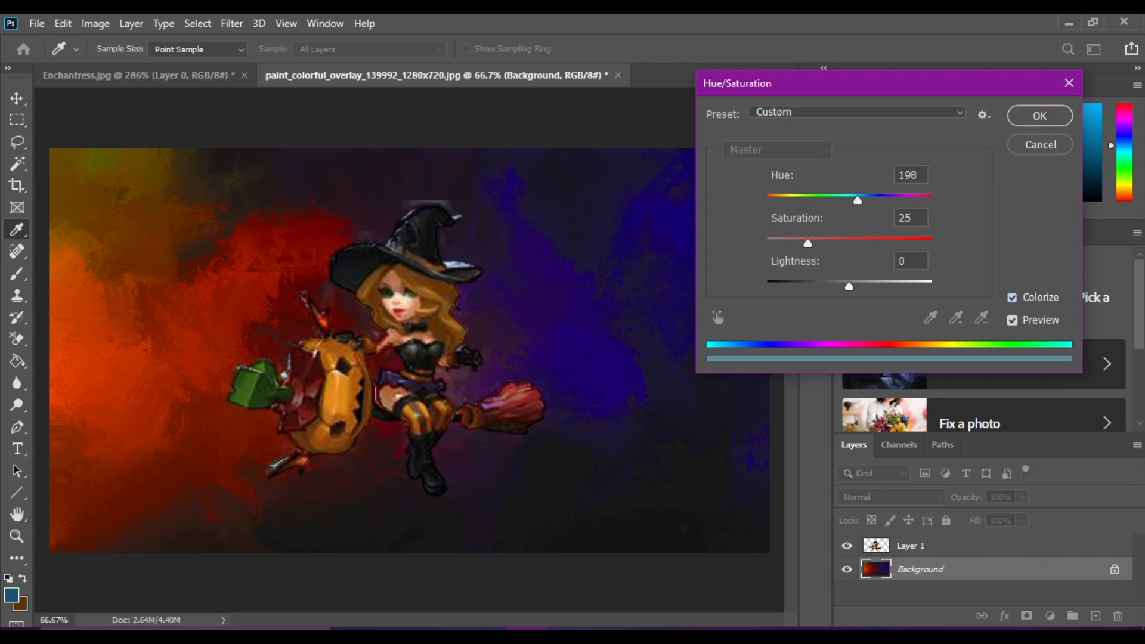
left_click_drag(858, 201, 767, 201)
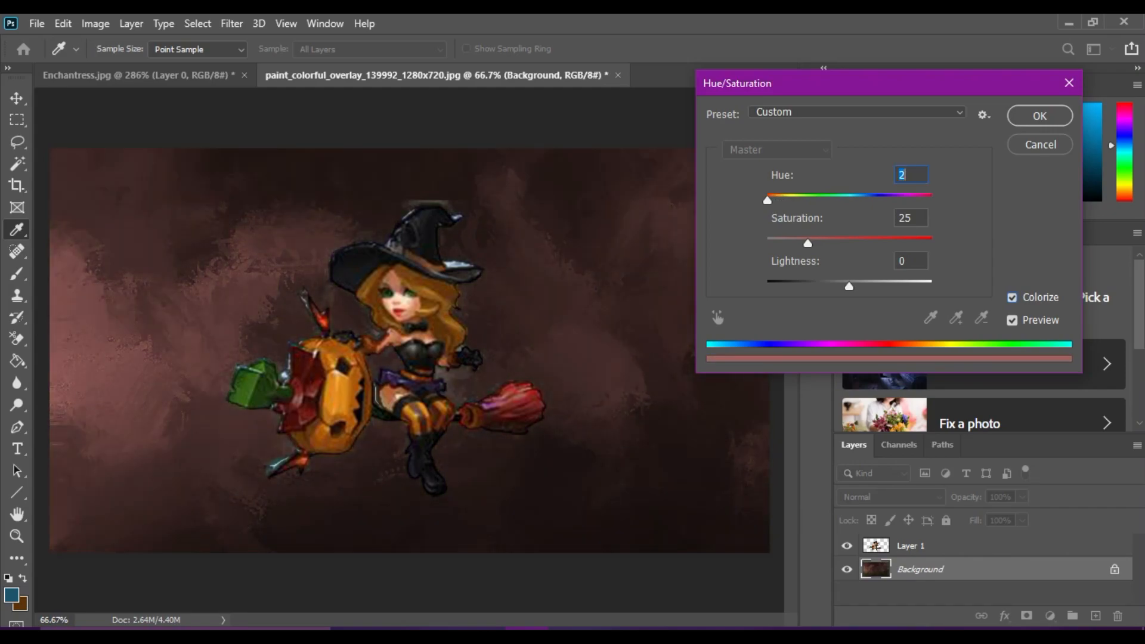
key("Tab")
type("80")
mouse_move(767, 200)
left_mouse_down()
mouse_move(914, 201)
mouse_move(777, 200)
left_mouse_up()
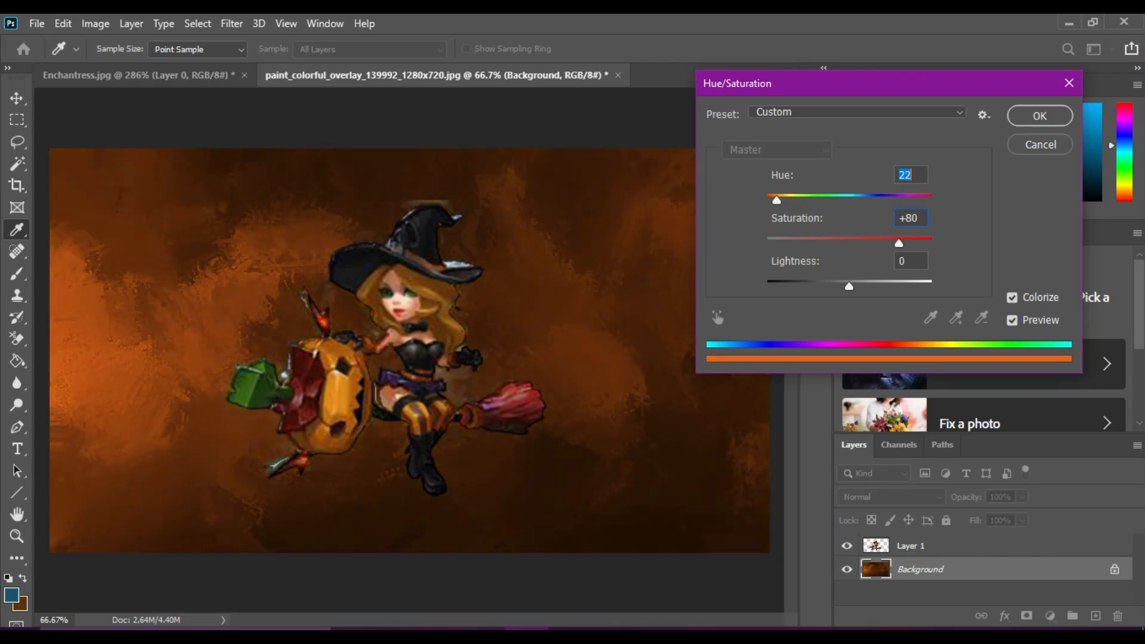
left_click_drag(899, 243, 909, 243)
mouse_move(849, 287)
left_mouse_down()
mouse_move(871, 286)
mouse_move(828, 286)
left_mouse_up()
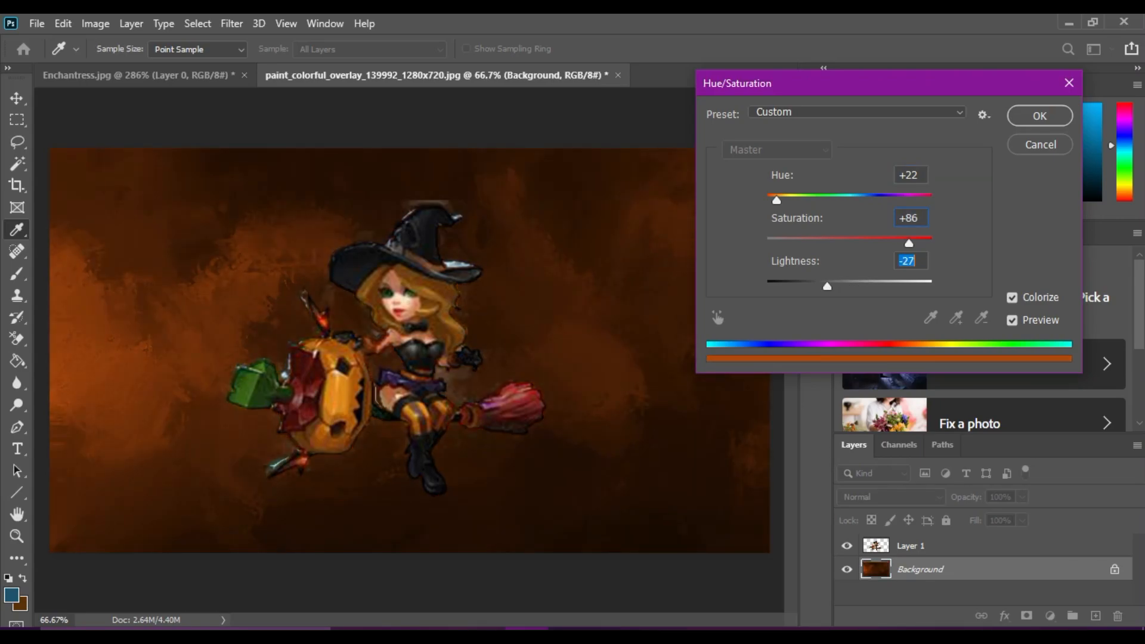
left_click(1040, 116)
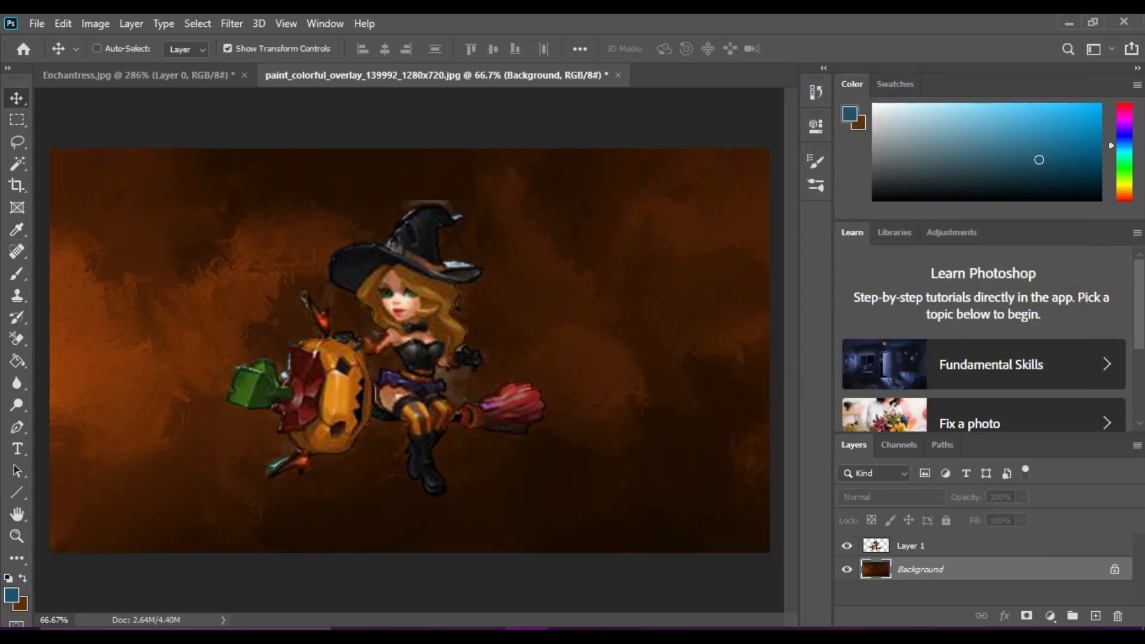
- Invert the Background layer's colors and undo the inversion
left_click(95, 23)
mouse_move(122, 67)
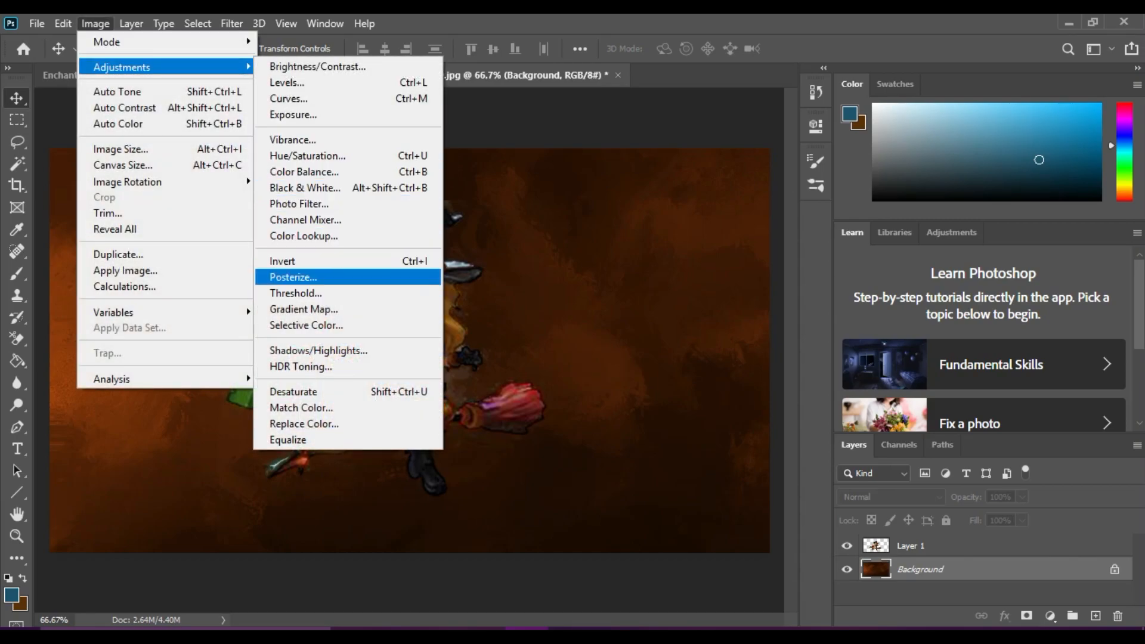
left_click(282, 261)
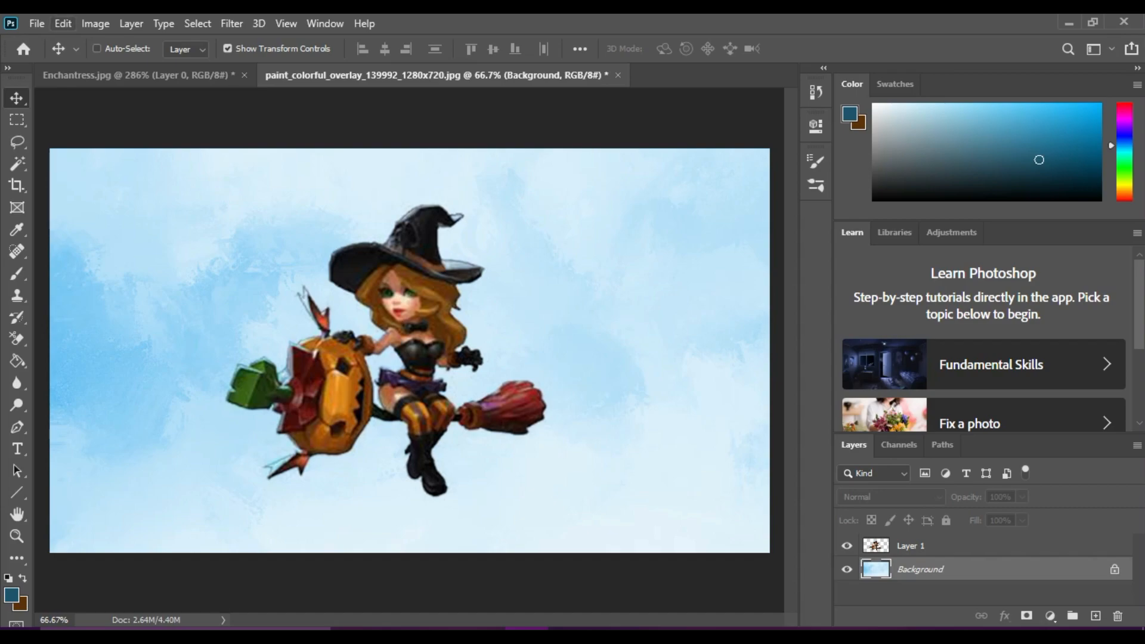
left_click(95, 24)
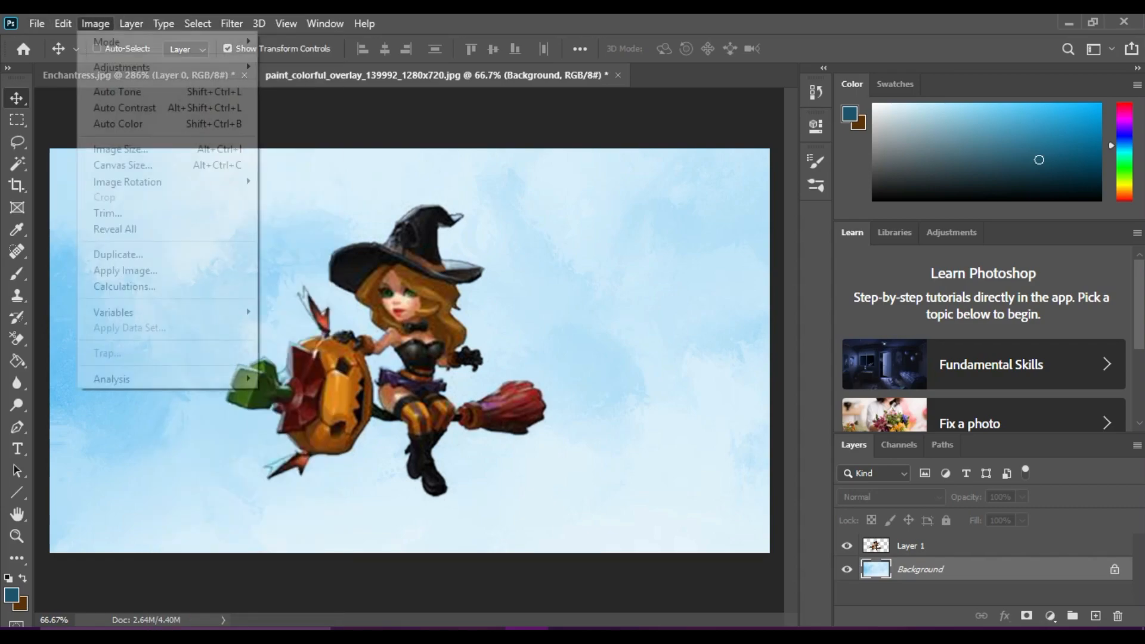
mouse_move(63, 23)
left_click(120, 38)
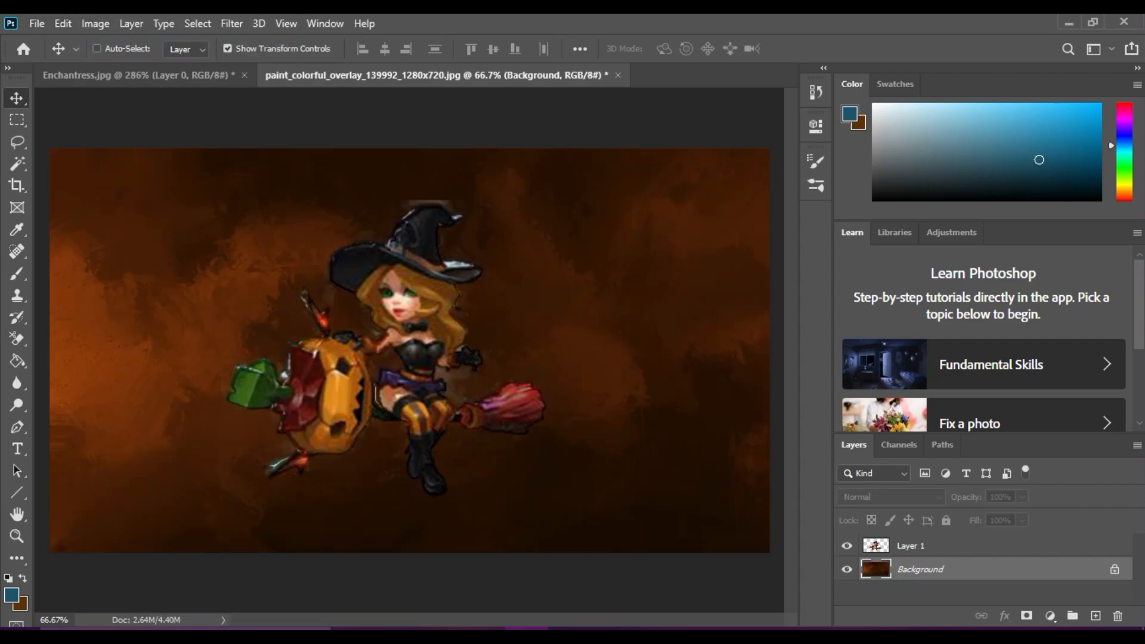
- Invert the colors of the witch on Layer 1 and undo the inversion
left_click(911, 545)
left_click(95, 23)
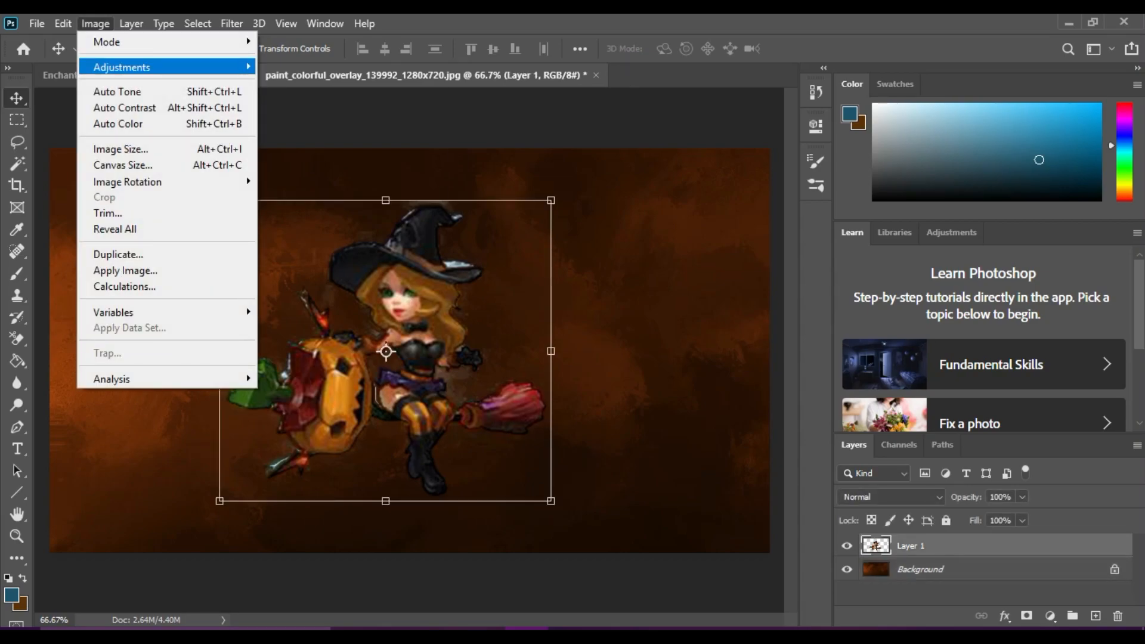
mouse_move(121, 66)
left_click(282, 261)
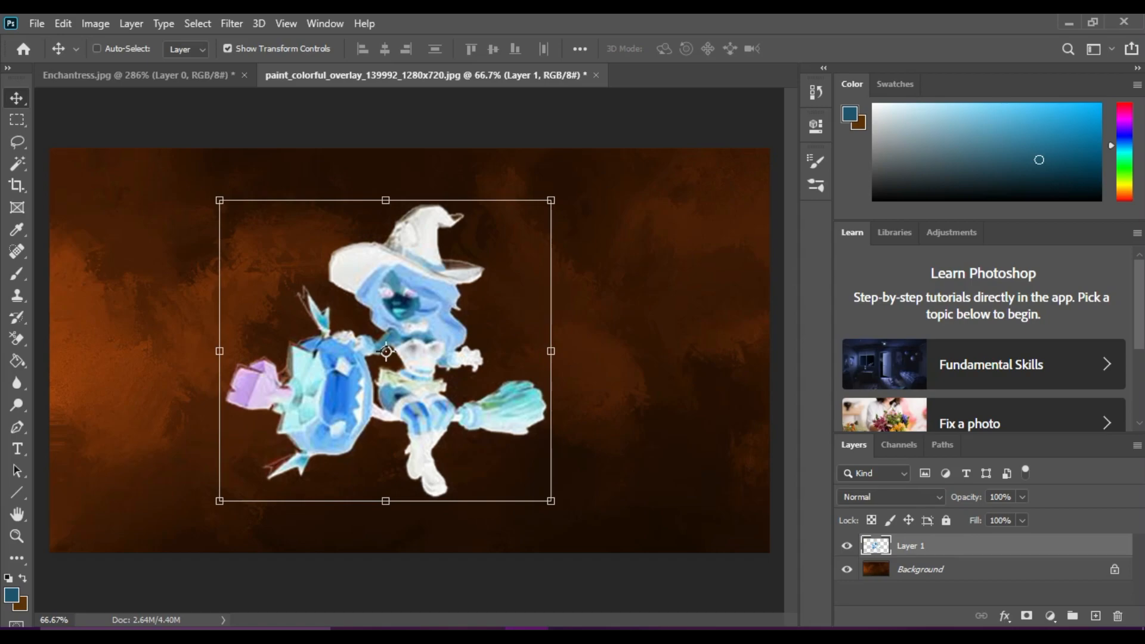
left_click(62, 23)
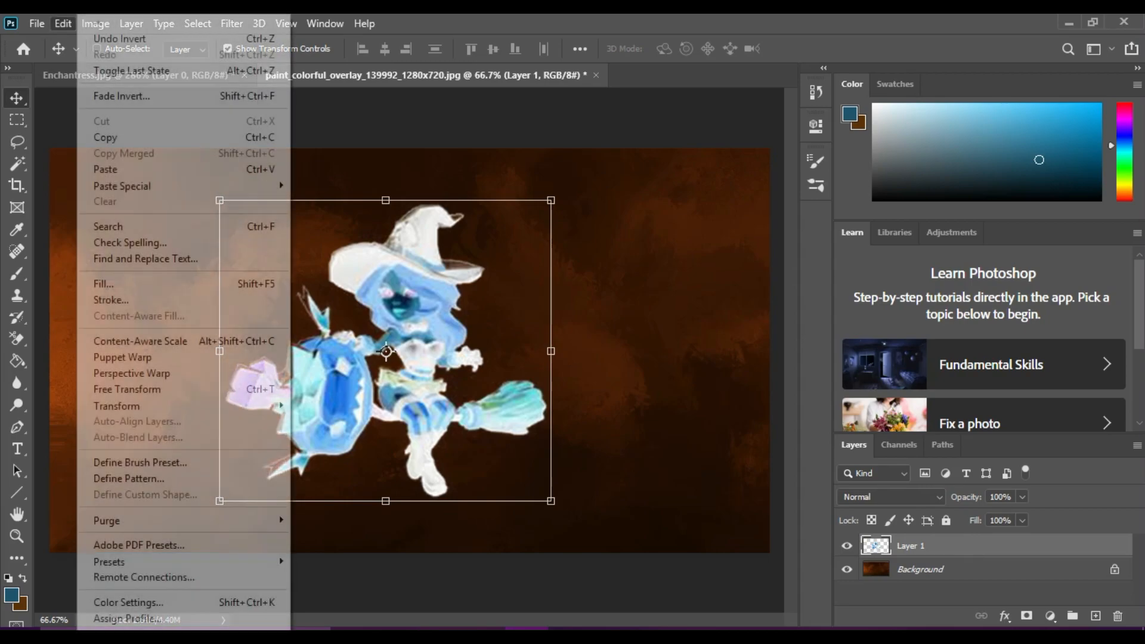
left_click(114, 36)
- Start a Black & White adjustment on Layer 1 with reds 158, yellows -60, greens 238, cyans -38, blues 177 and magentas -89
left_click(96, 23)
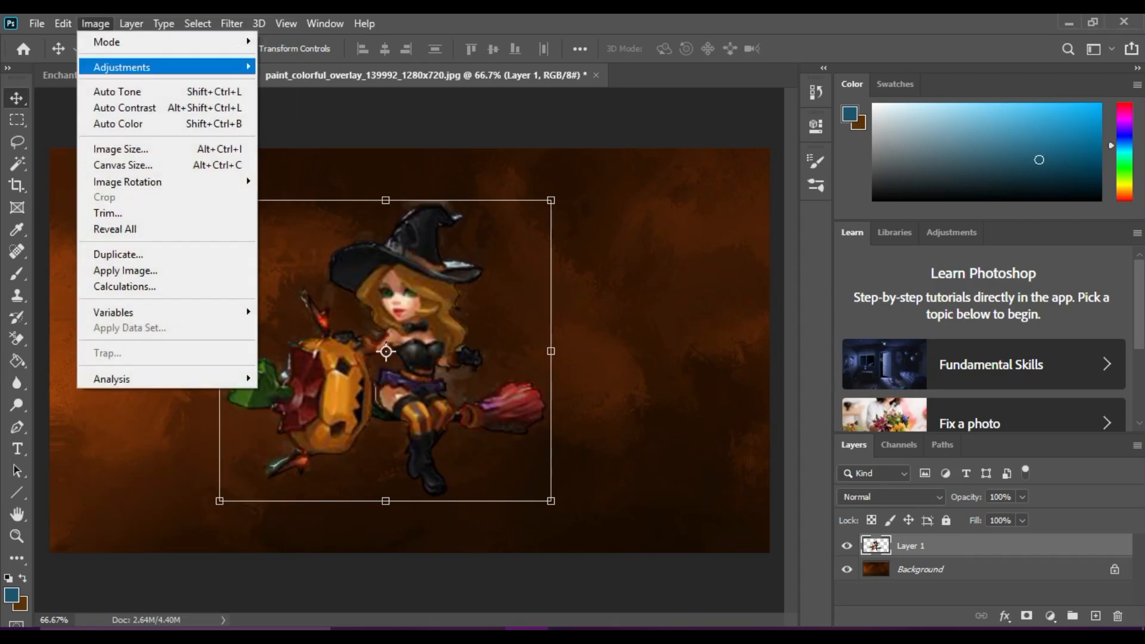
mouse_move(122, 67)
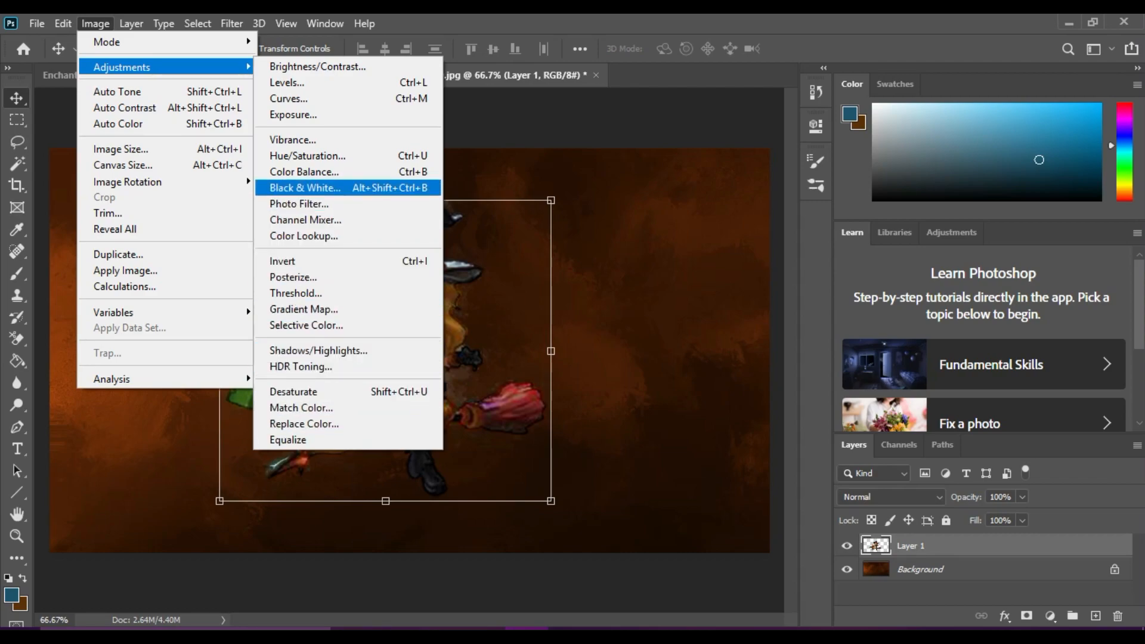
left_click(304, 188)
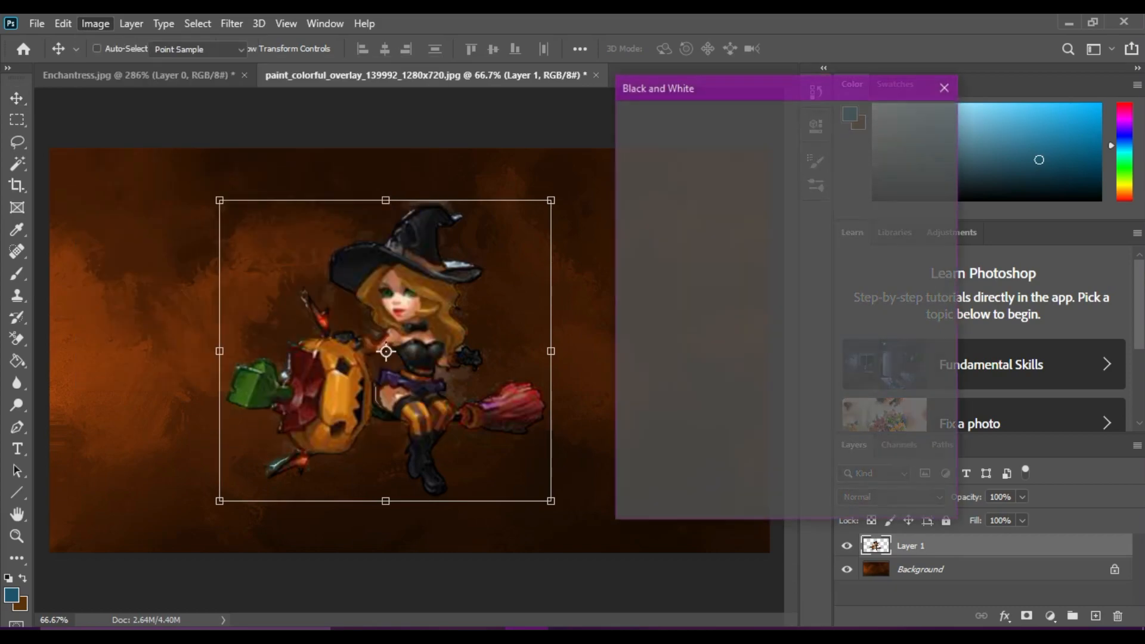
left_click_drag(735, 174, 789, 174)
left_click_drag(745, 216, 691, 216)
left_click_drag(735, 258, 824, 259)
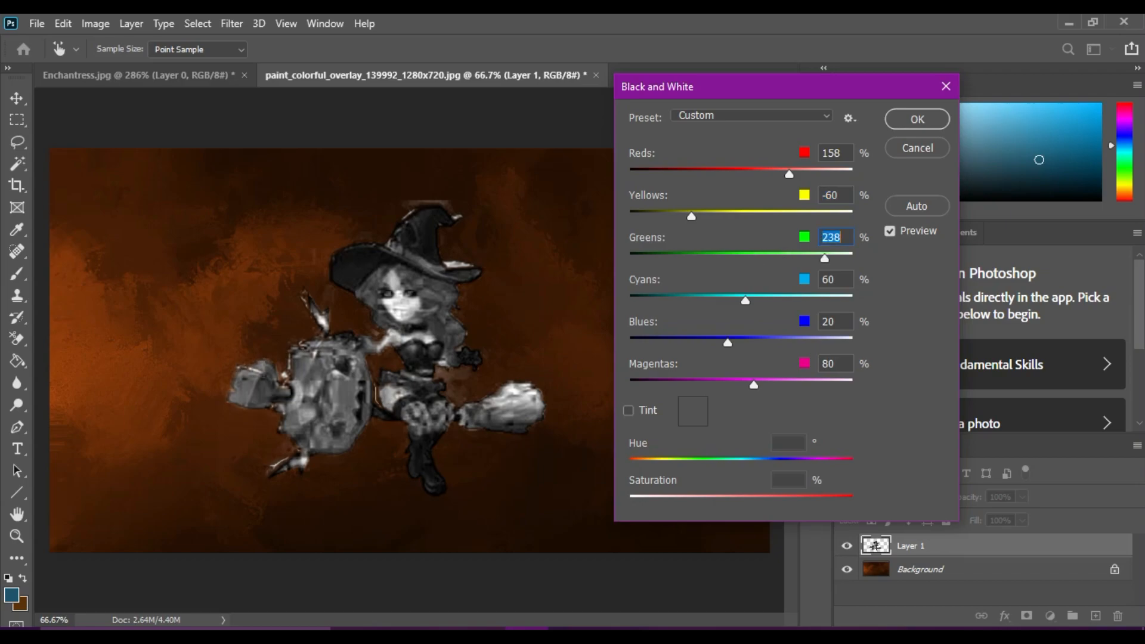
left_click_drag(745, 301, 701, 300)
left_click_drag(727, 343, 797, 342)
left_click_drag(753, 385, 679, 385)
- Tint the Black & White adjustment with hue 359 and saturation 82%, and apply it to the witch
left_click(628, 410)
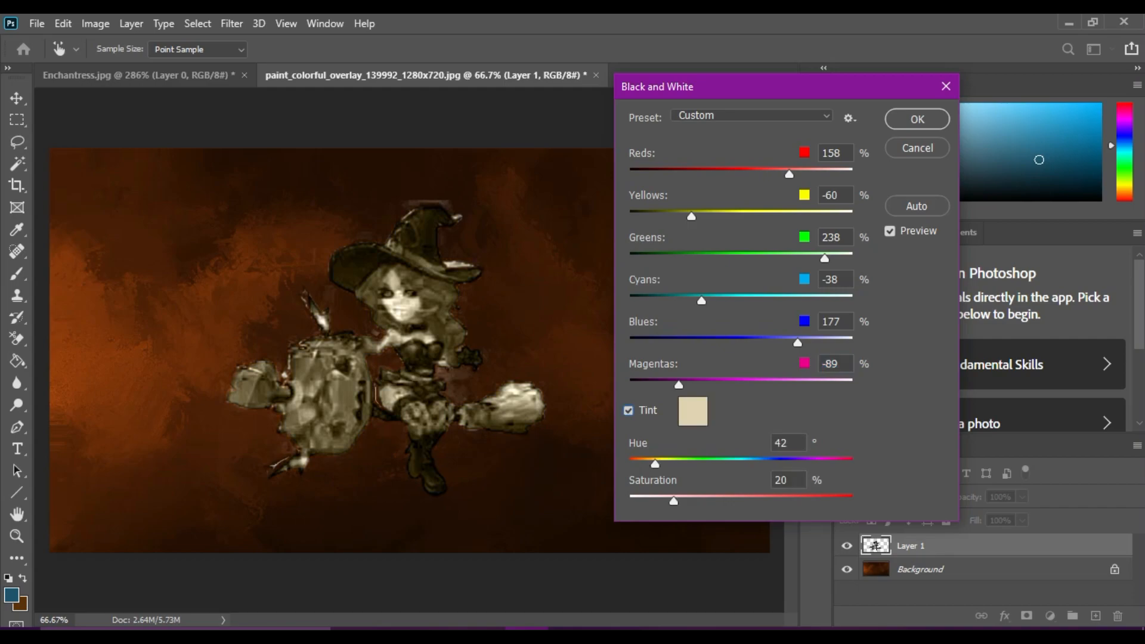
left_click_drag(655, 464, 852, 464)
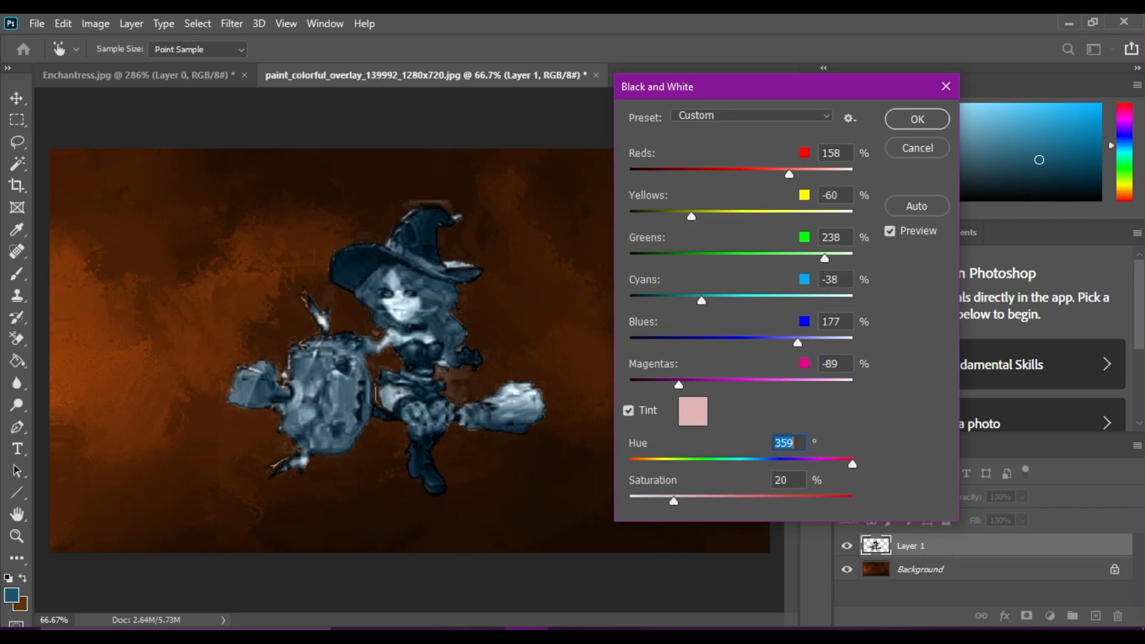
left_click_drag(673, 500, 812, 501)
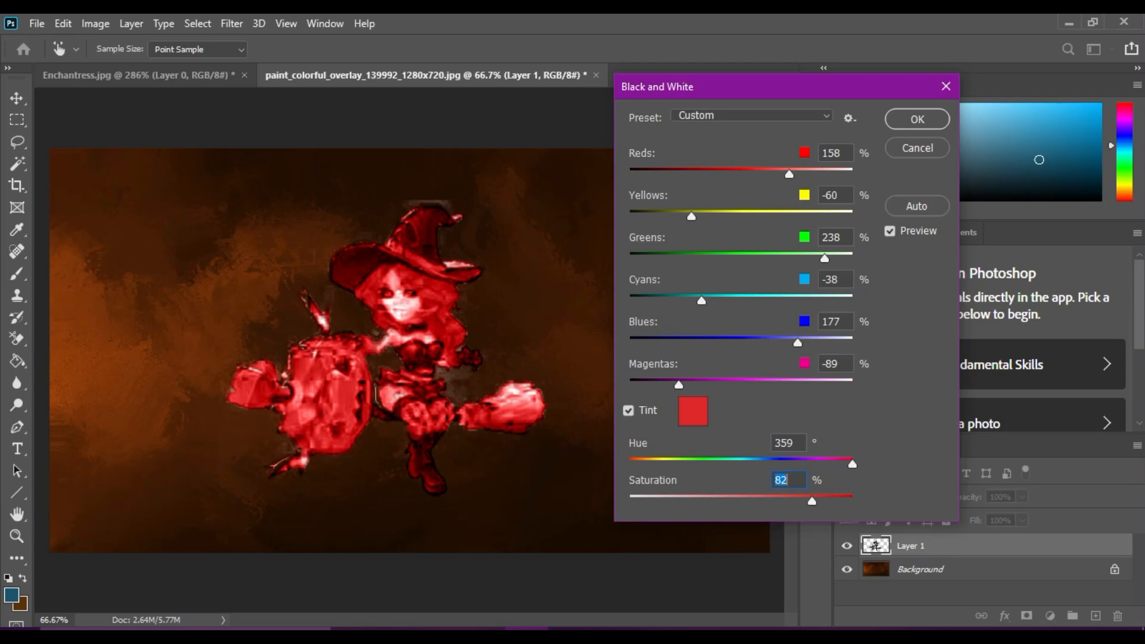
key("Return")
key("v")
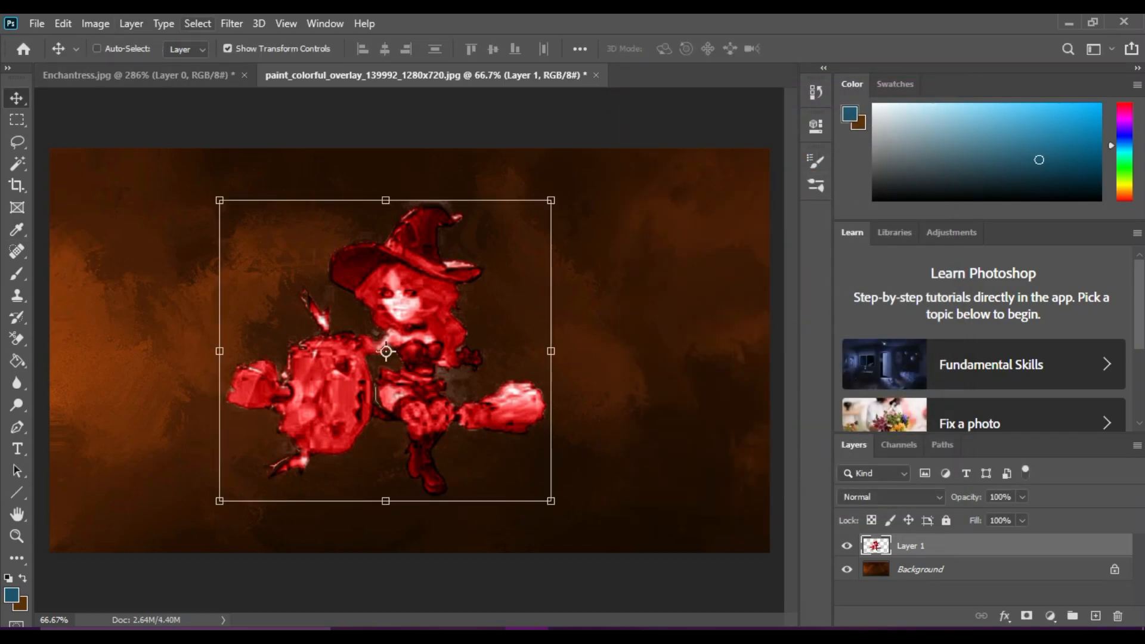
left_click(95, 24)
left_click(95, 24)
left_click(325, 23)
left_click(325, 23)
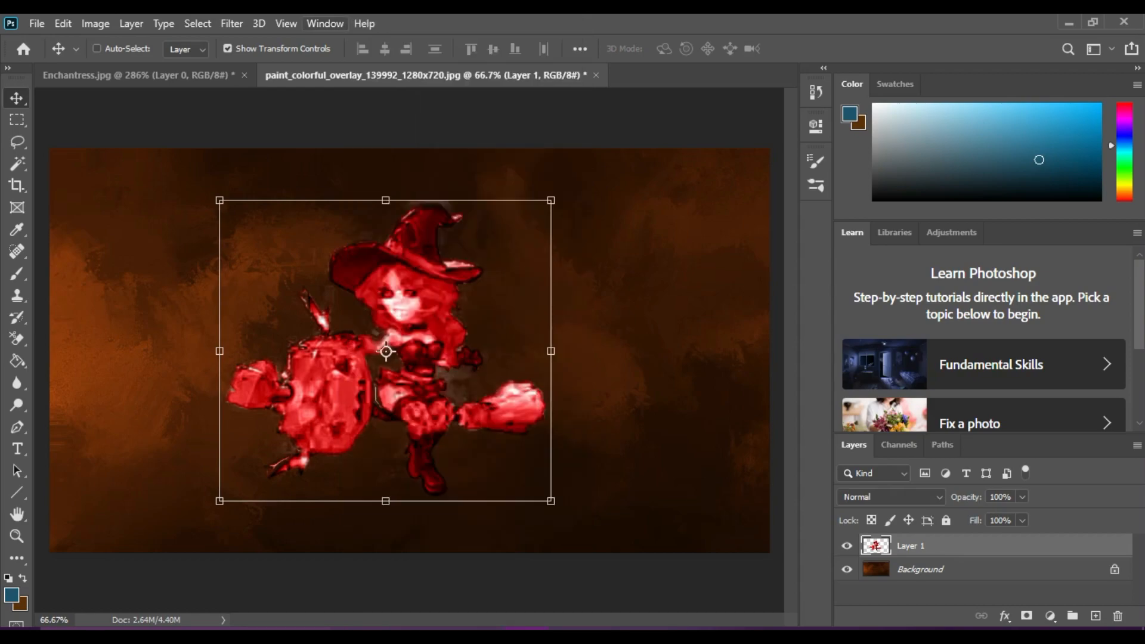
- Show the document's history and enlarge it enough to list all recorded states
left_click(325, 24)
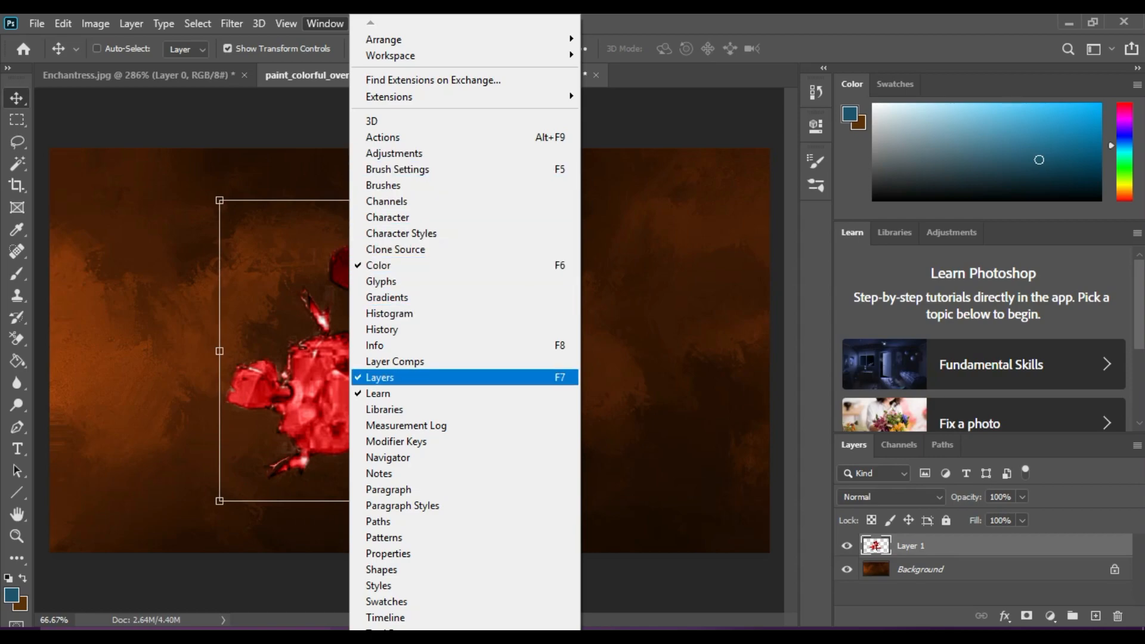
left_click(381, 329)
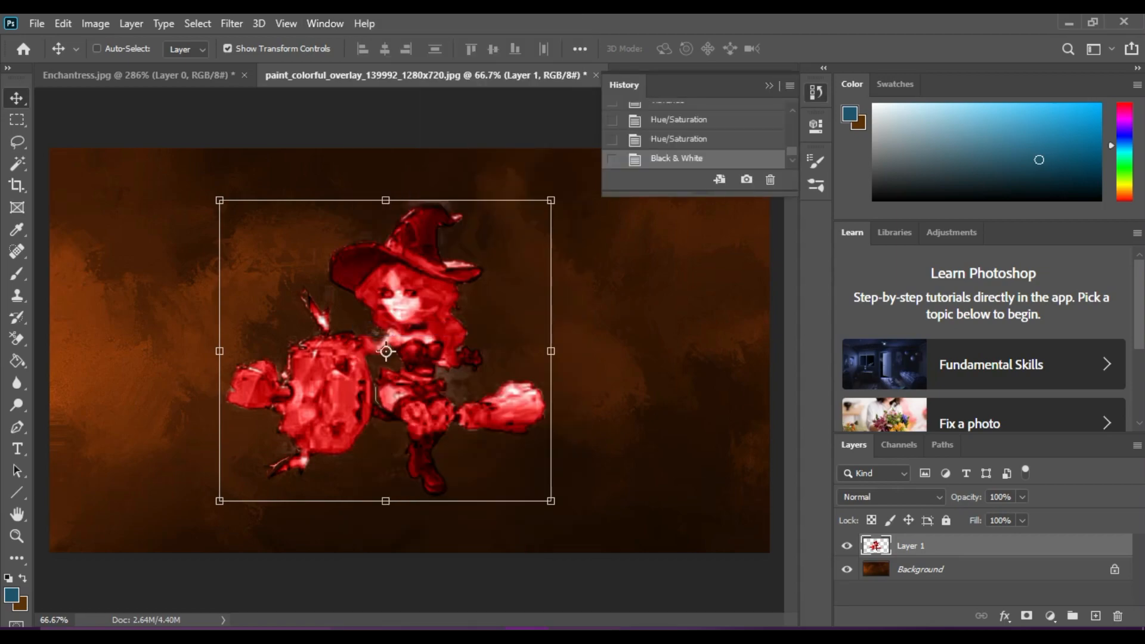
left_click_drag(713, 194, 713, 564)
- Undo the edits one by one back to the first Move state, before the witch's Free Transform
key("ctrl+z")
key("ctrl+z")
key("ctrl+z")
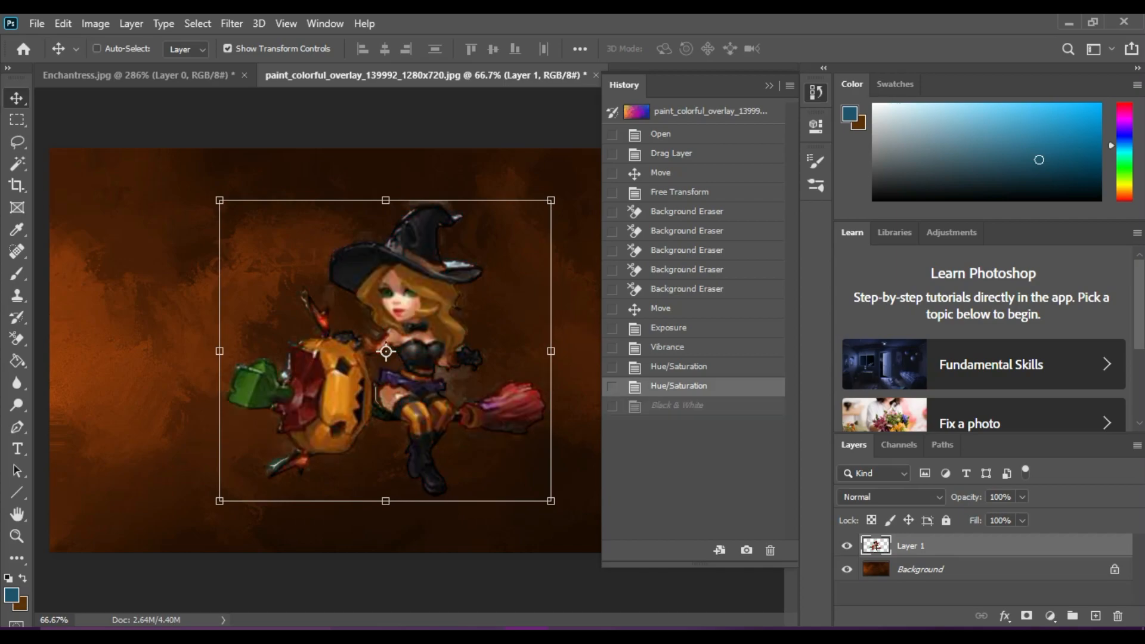
key("ctrl+z")
key("ctrl+z")
key("ctrl+z")
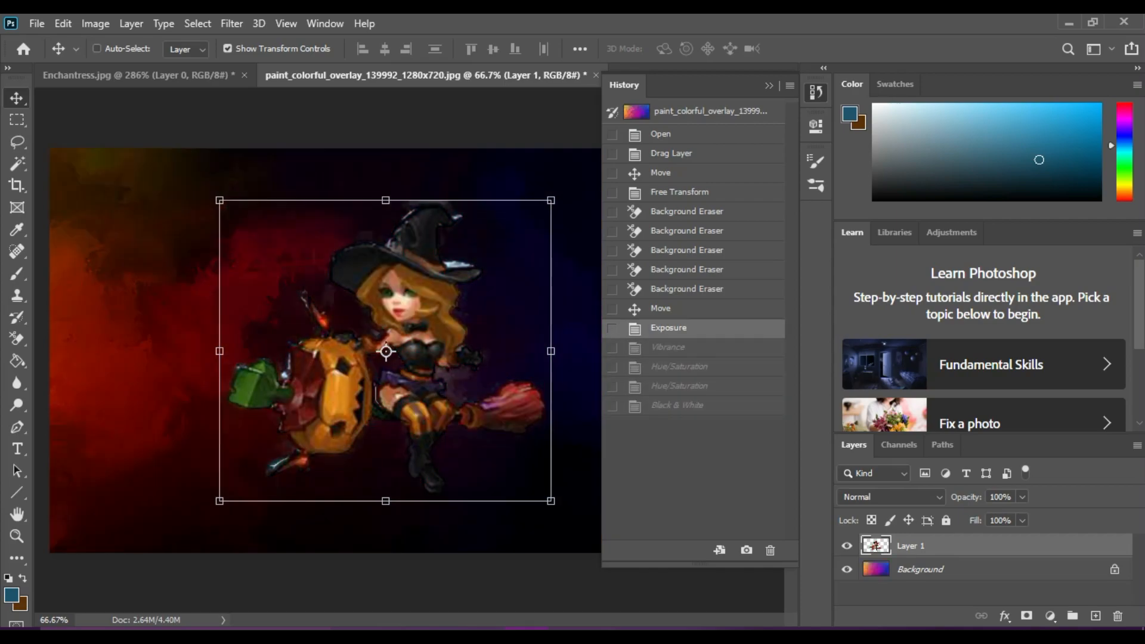
key("ctrl+z")
key("ctrl+z")
key("ctrl+z")
key("ctrl+z")
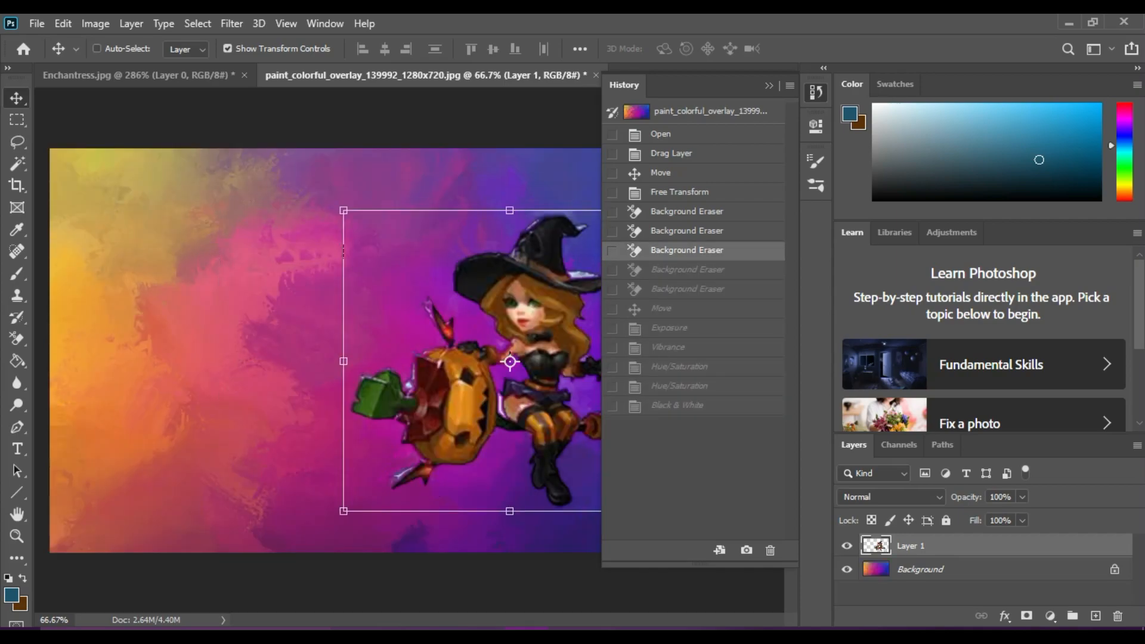
key("ctrl+z")
key("ctrl+z")
key("ctrl+z")
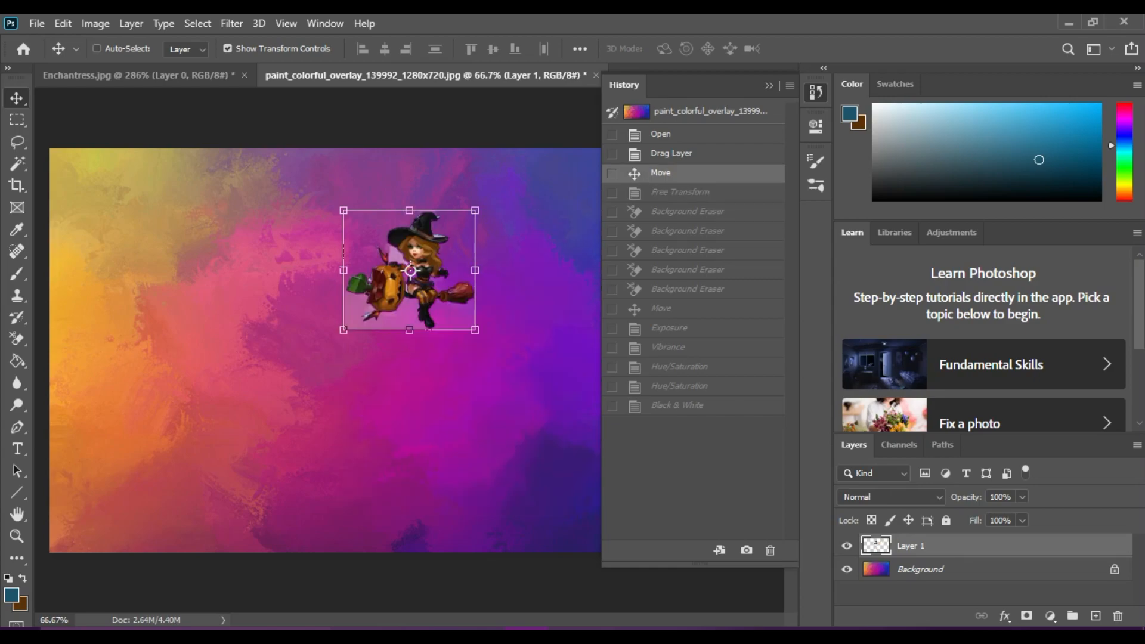
- Redo all the undone edits up to the Black & White adjustment
key("ctrl+shift+z")
key("ctrl+shift+z")
key("ctrl+shift+z")
key("ctrl+shift+z")
key("ctrl+shift+z")
key("ctrl+shift+z")
key("ctrl+shift+z")
key("ctrl+shift+z")
key("ctrl+shift+z")
key("ctrl+shift+z")
key("ctrl+shift+z")
key("ctrl+shift+z")
key("ctrl+shift+z")
key("ctrl+shift+z")
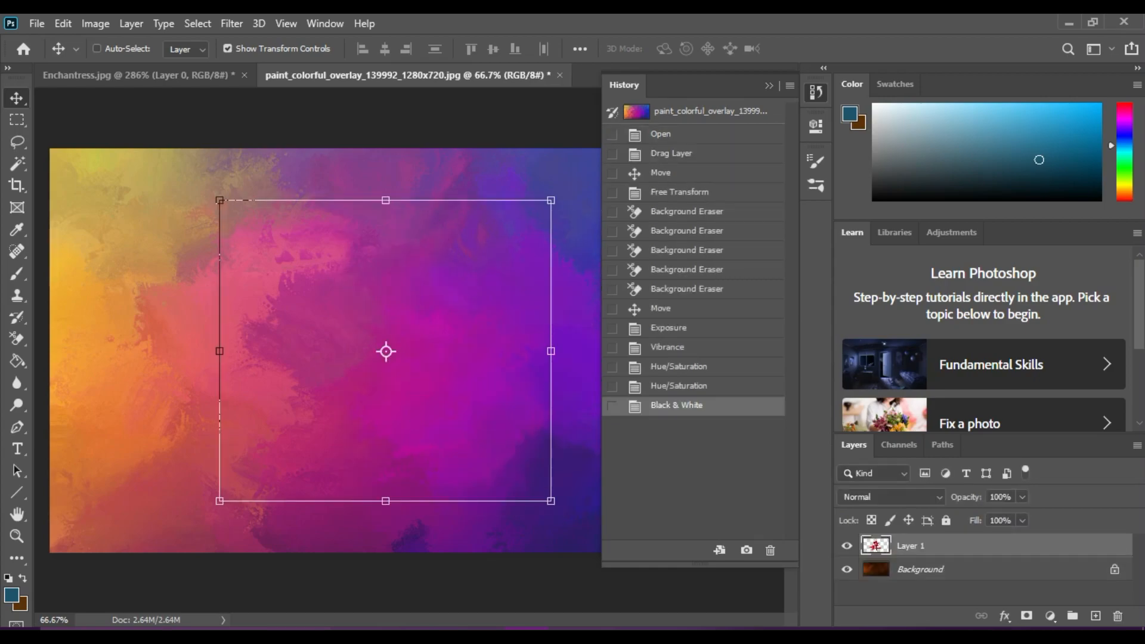
- Step backward and forward through the history, ending at the Vibrance state with Black & White and both Hue/Saturation adjustments undone
key("ctrl+z")
key("ctrl+z")
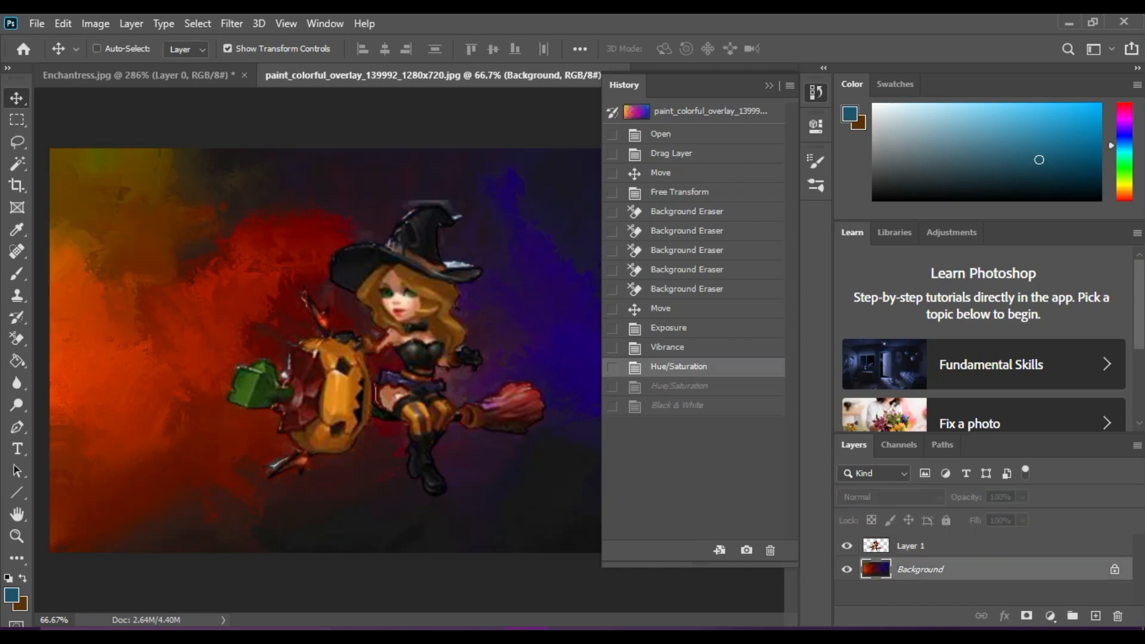
key("ctrl+z")
key("ctrl+z")
key("ctrl+z")
key("ctrl+shift+z")
key("ctrl+shift+z")
key("ctrl+shift+z")
key("ctrl+shift+z")
key("ctrl+shift+z")
key("ctrl+z")
key("ctrl+z")
key("ctrl+z")
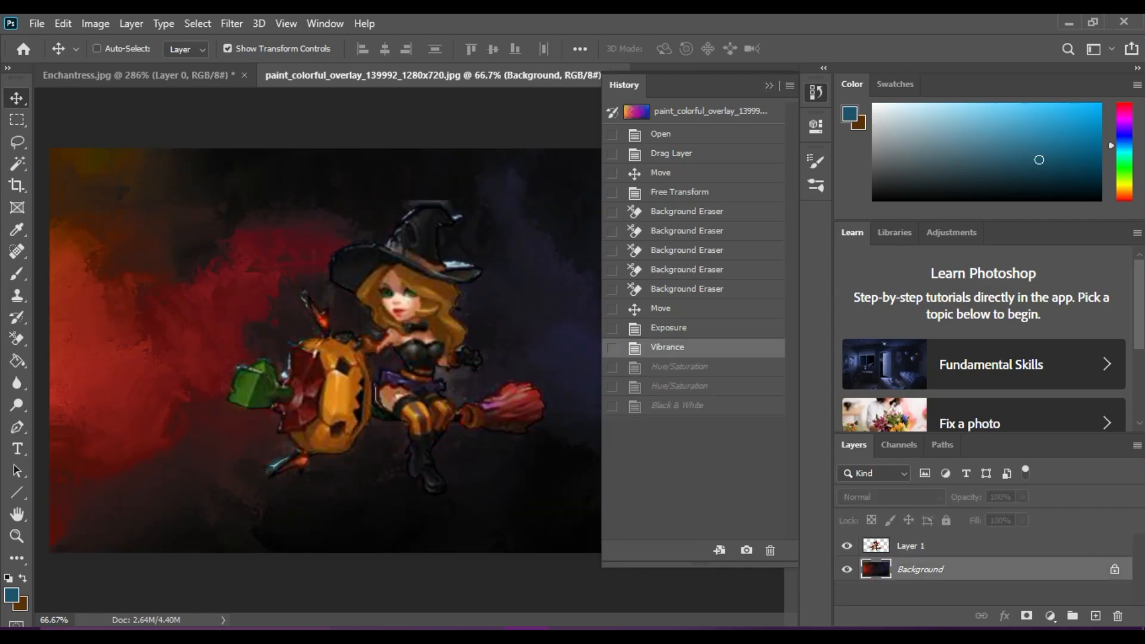
- Collapse the history and close the Enchantress.jpg document
left_click(769, 85)
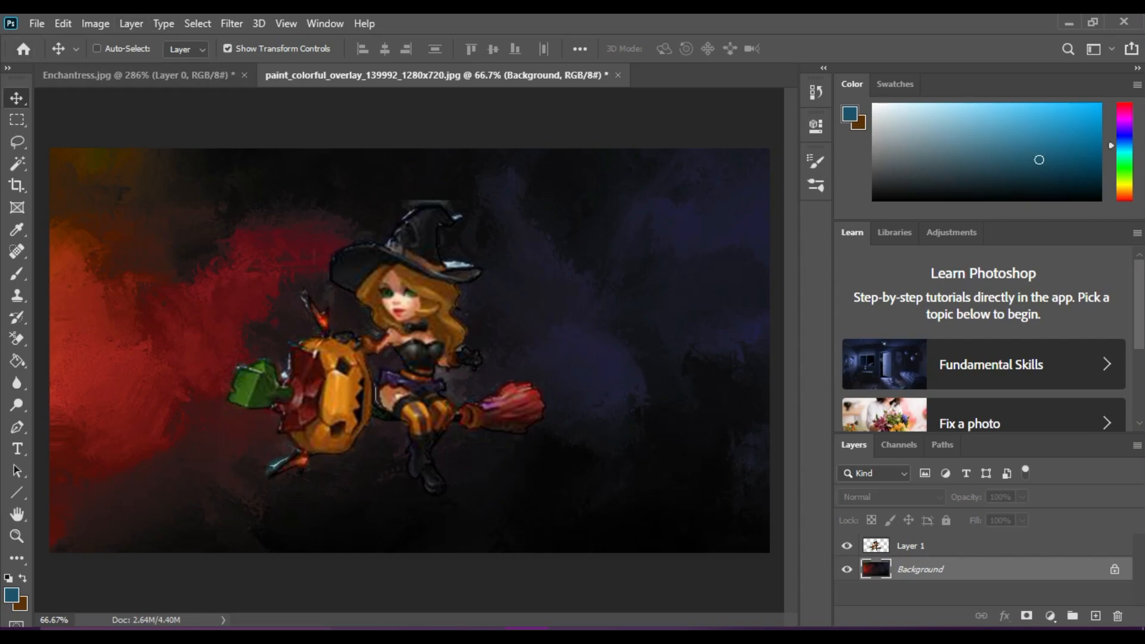
left_click(243, 75)
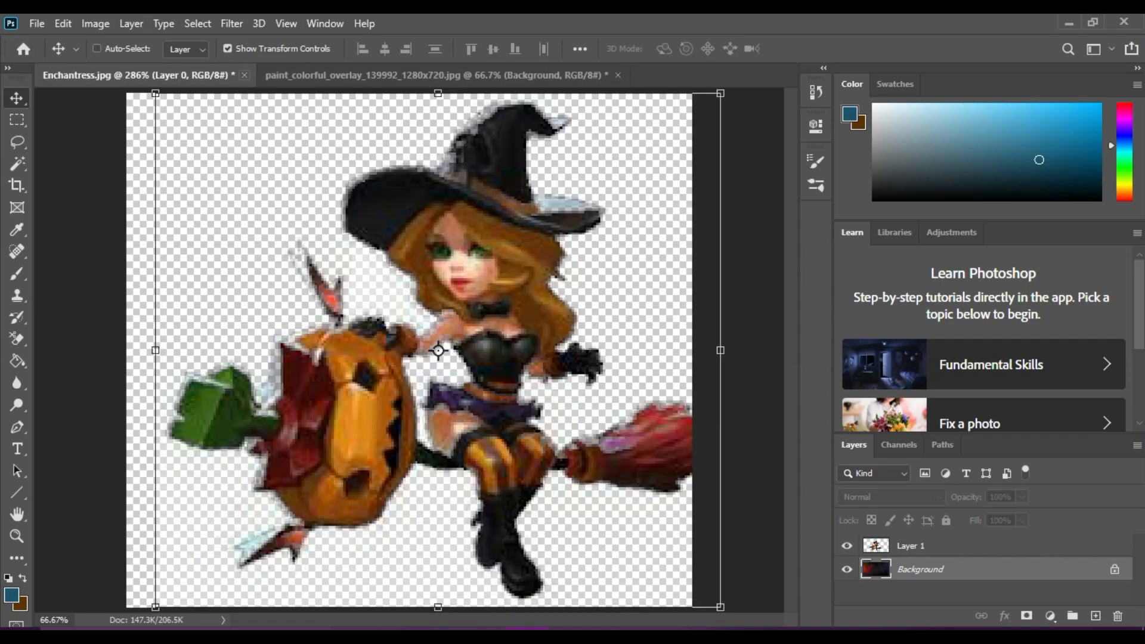
left_click(566, 258)
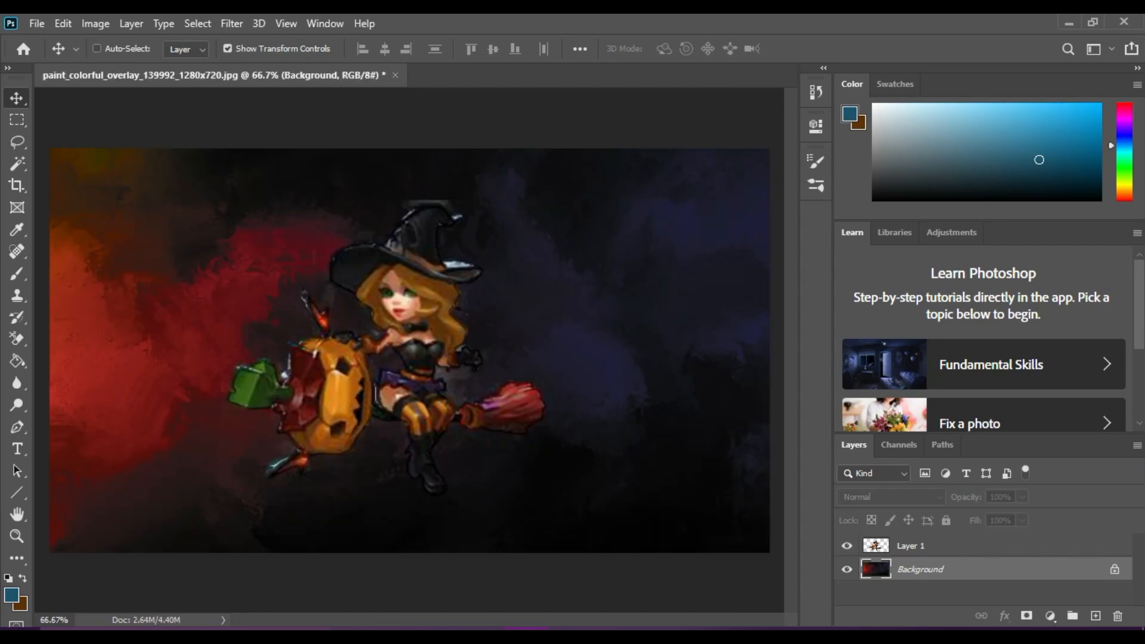
- Open Warrior-3.jpg from the Images folder inside Thumbnail Creation > Clash Of Lords 2
left_click(36, 24)
left_click(56, 57)
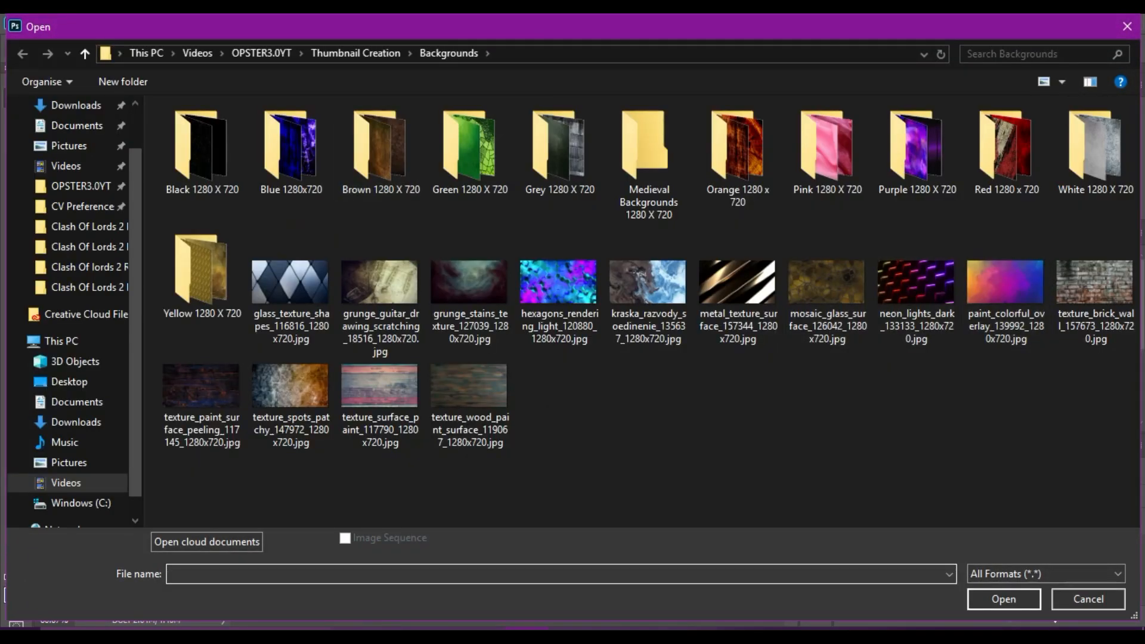
left_click(355, 53)
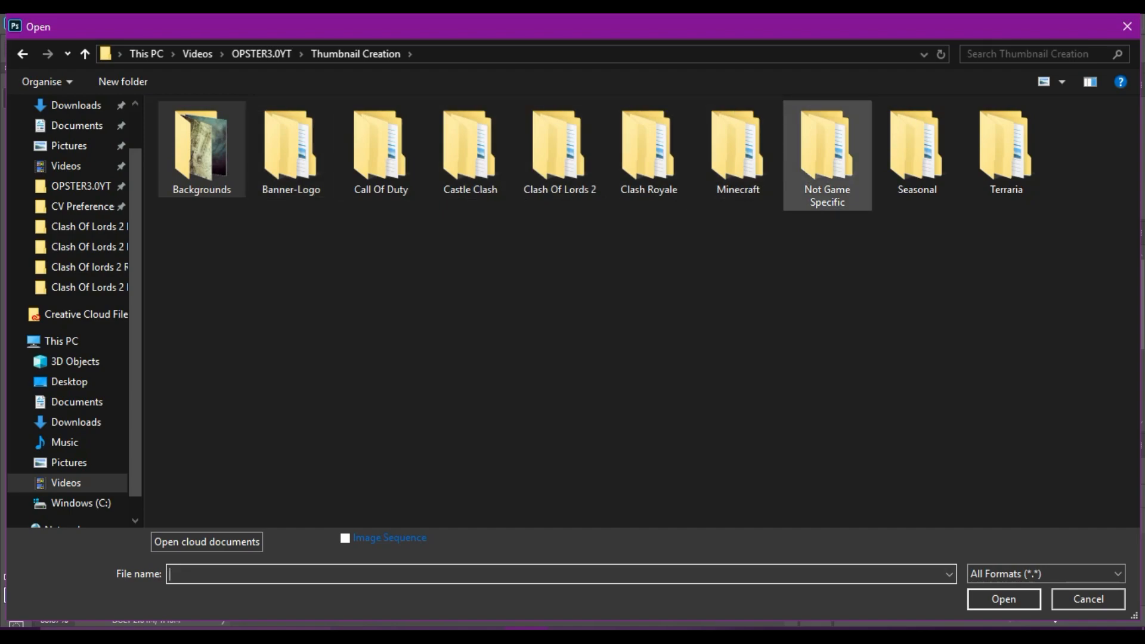
double_click(559, 146)
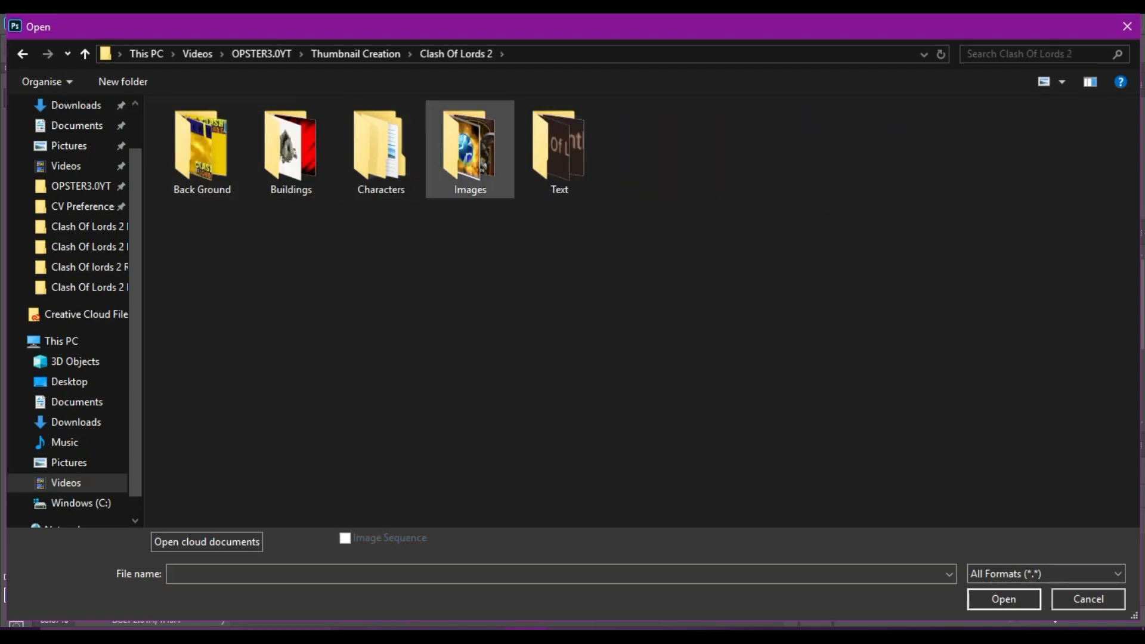
double_click(470, 146)
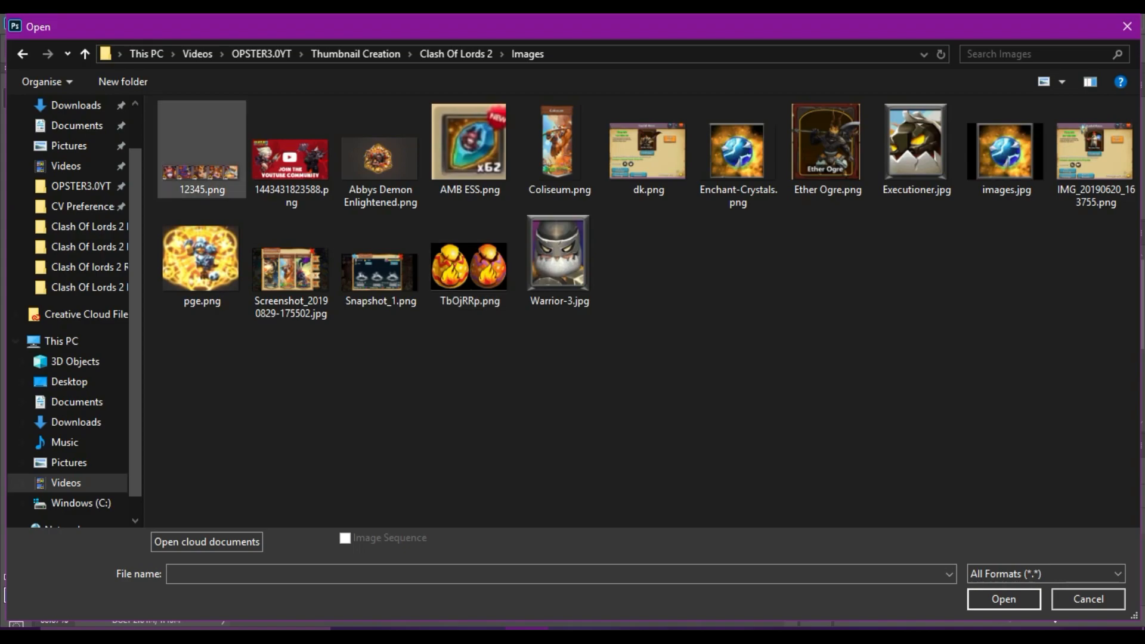
double_click(559, 257)
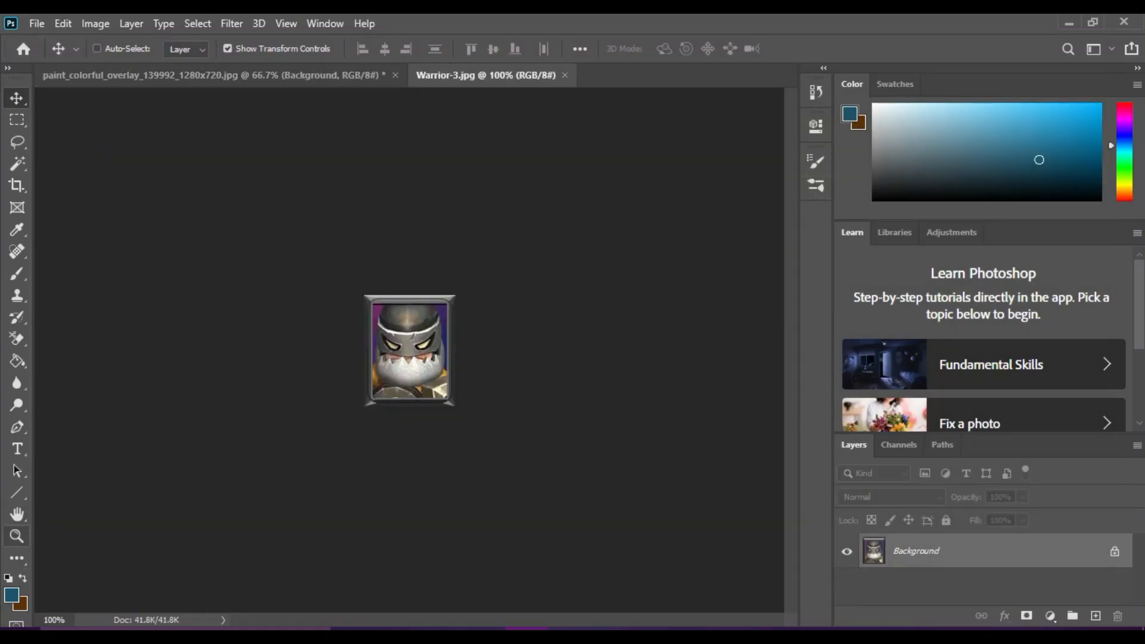
- Select the skin tones in the fitted warrior image with Color Range, with Detect Faces enabled
left_click(17, 536)
left_click(505, 48)
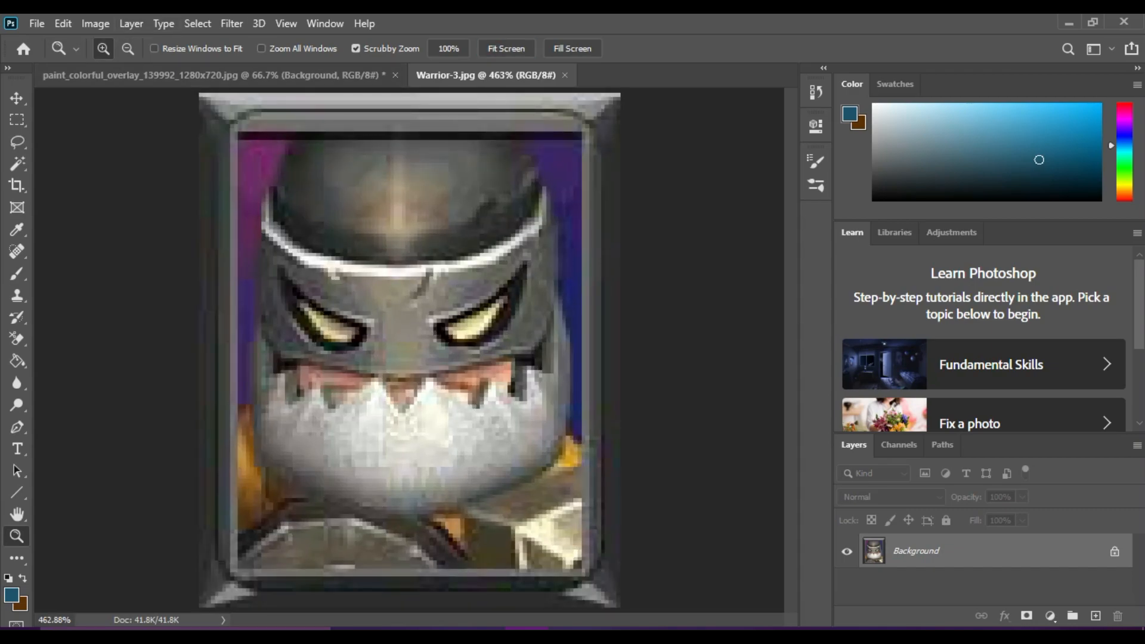
left_click(198, 24)
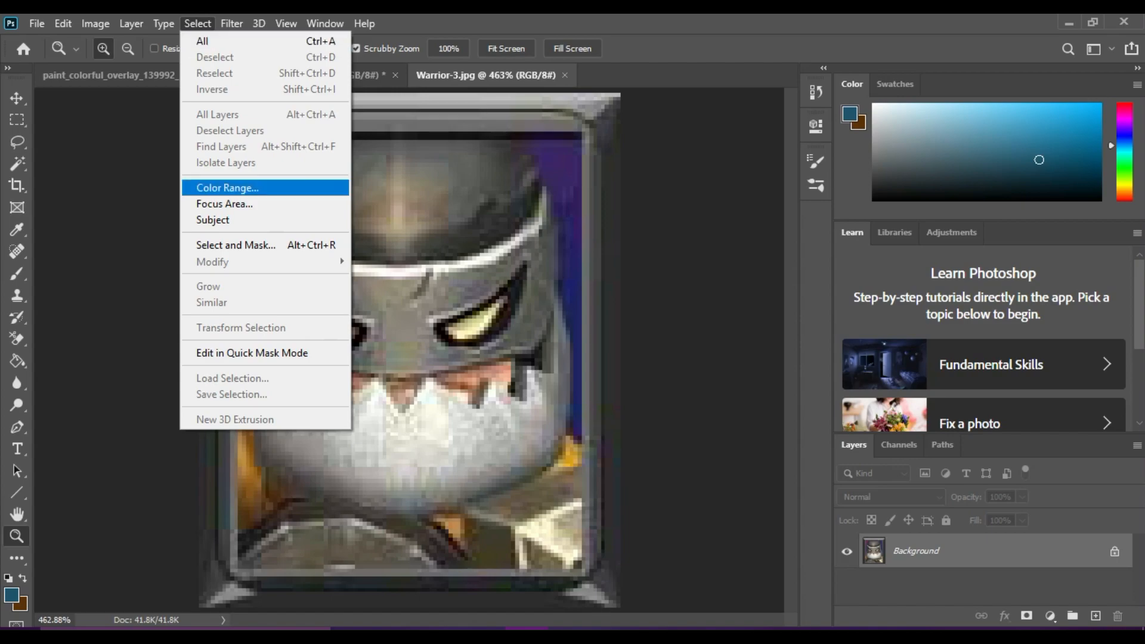
left_click(227, 187)
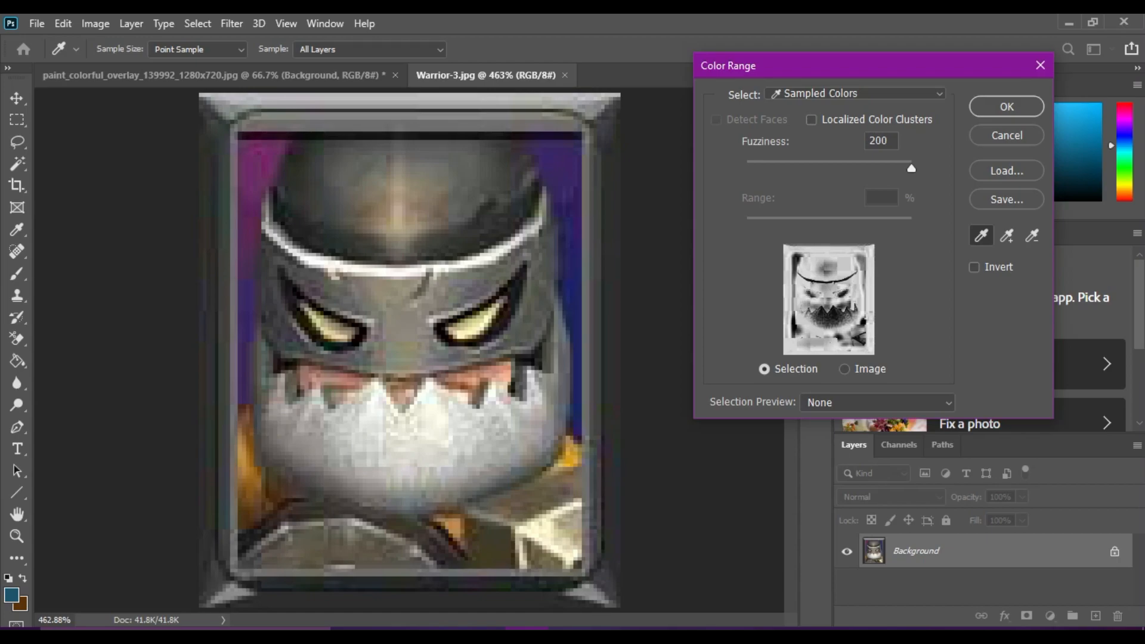
left_click(856, 93)
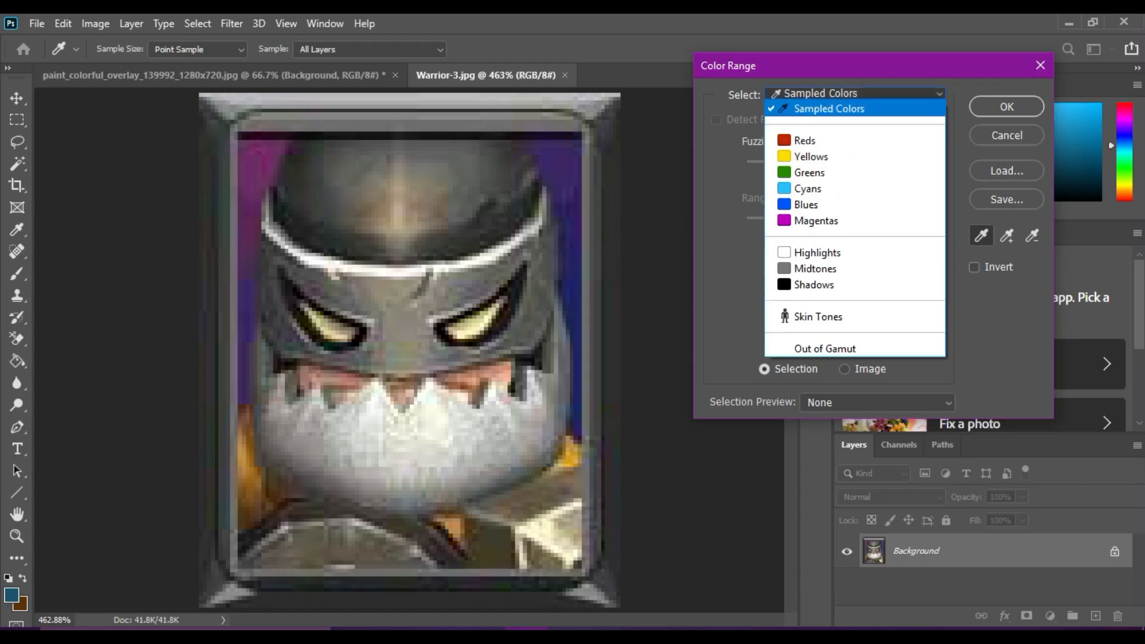
left_click(818, 316)
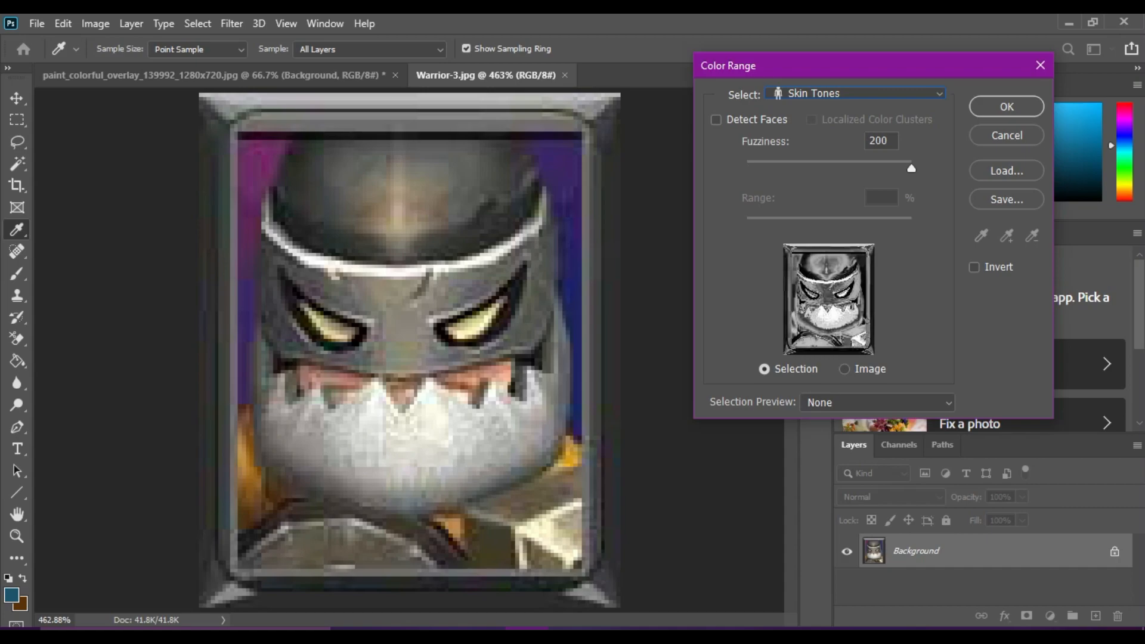
left_click(716, 120)
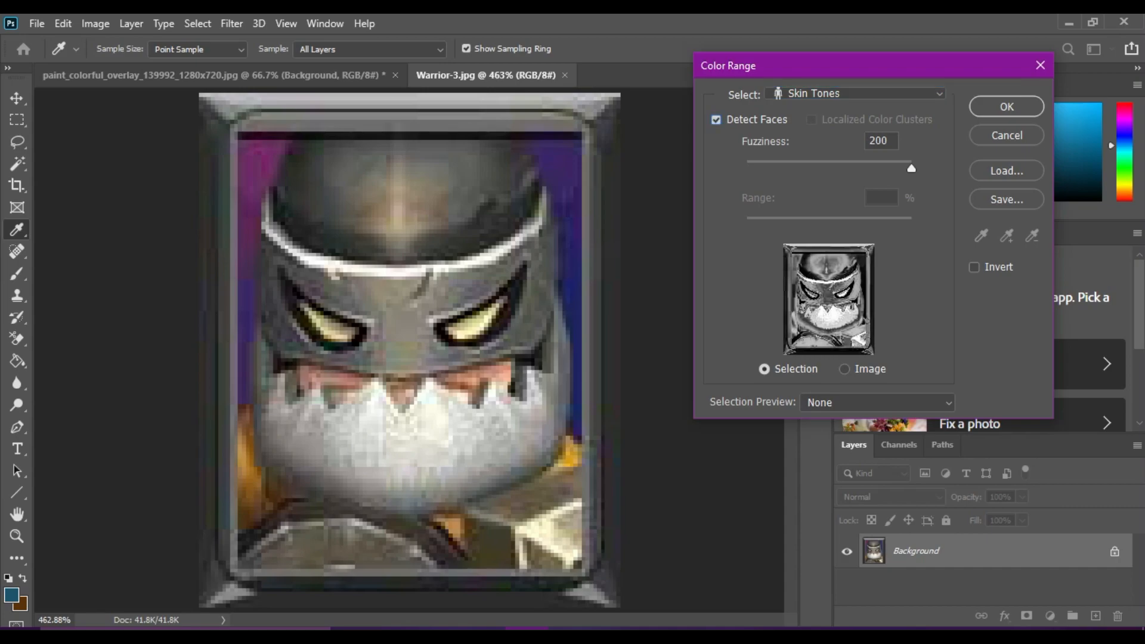
key("Tab")
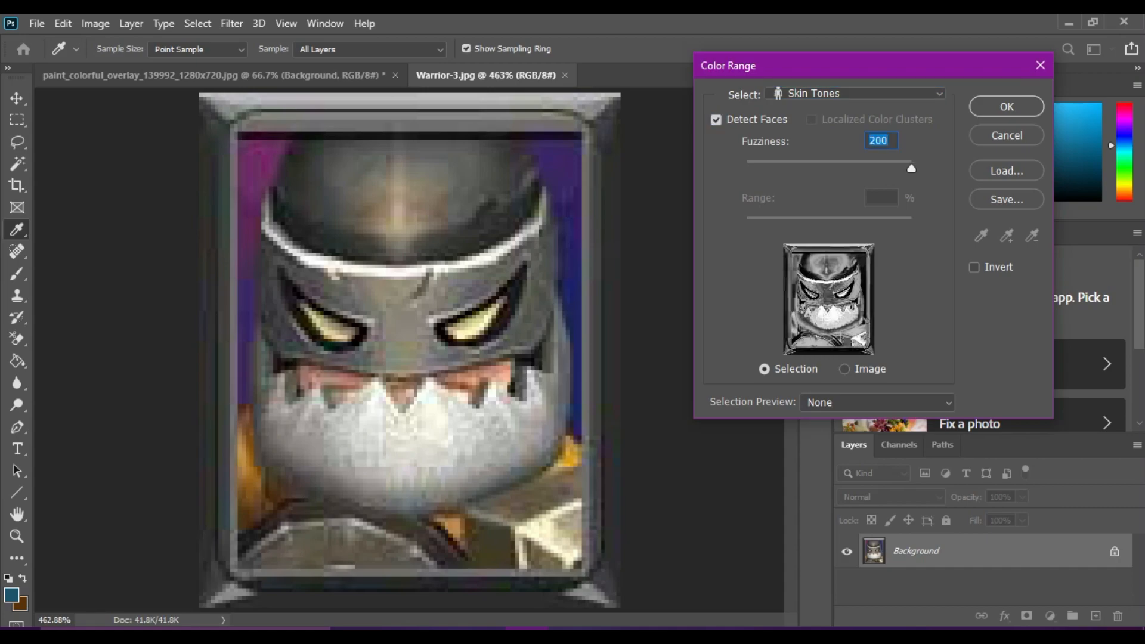
key("Return")
key("z")
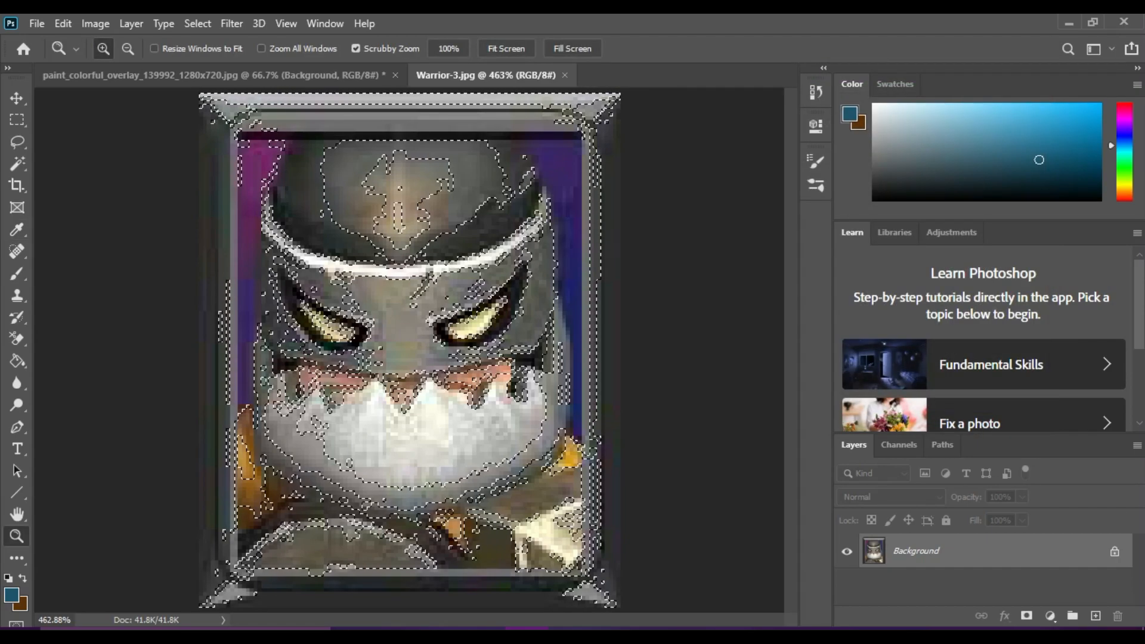
- Invert the skin-tone selection on the warrior image, using the Magic Wand tool's selection options
right_click(303, 325)
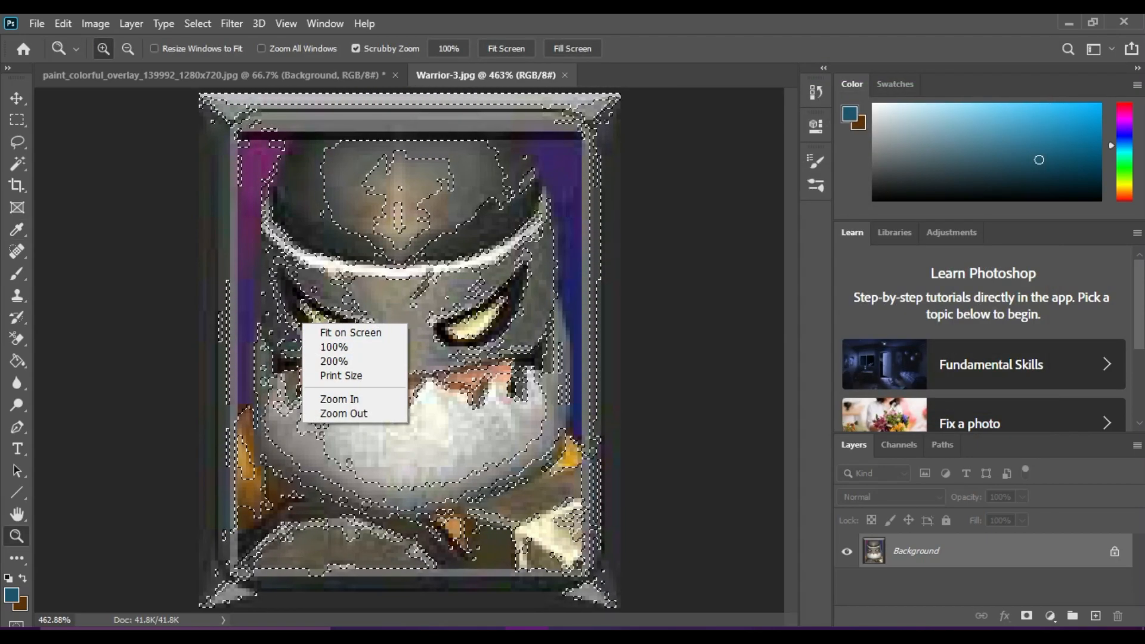
right_click(243, 272)
right_click(256, 260)
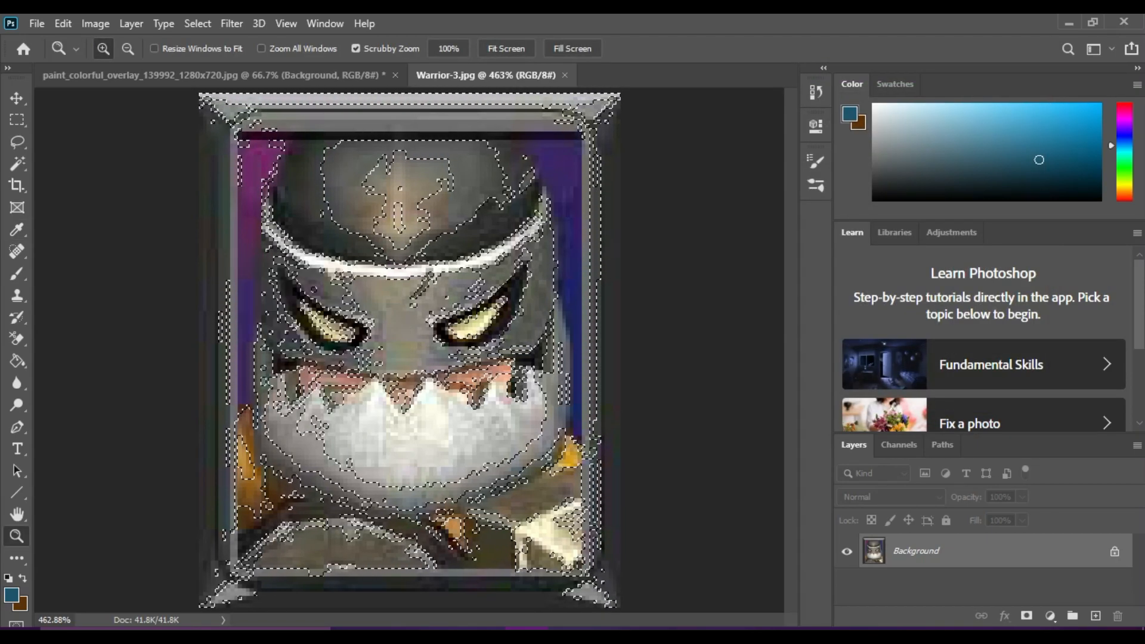
right_click(409, 258)
left_click(17, 164)
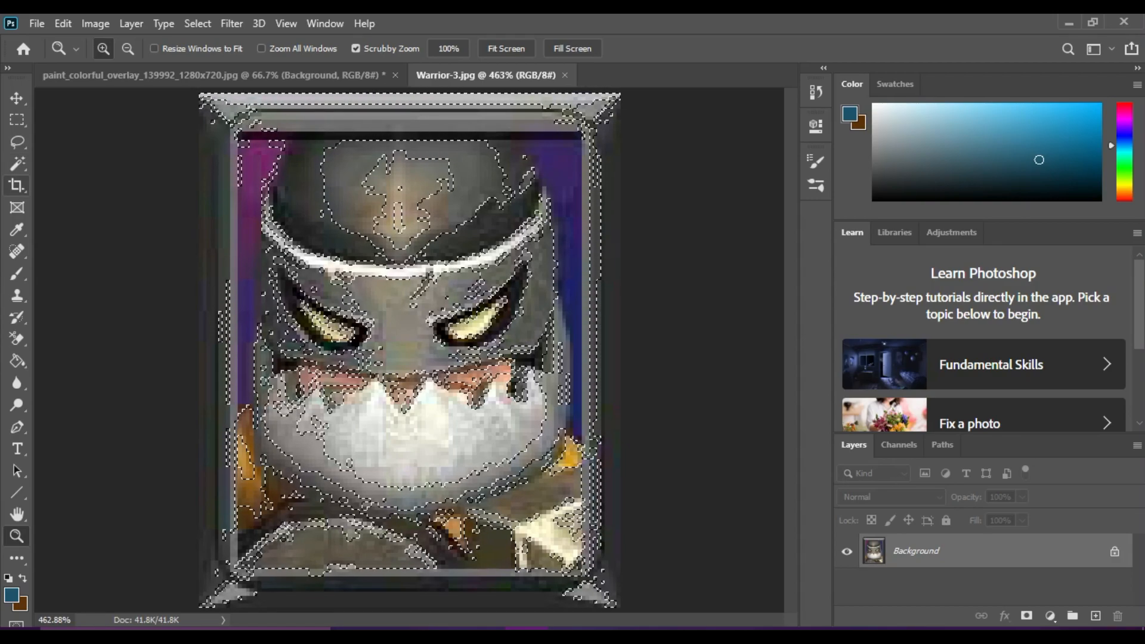
right_click(409, 258)
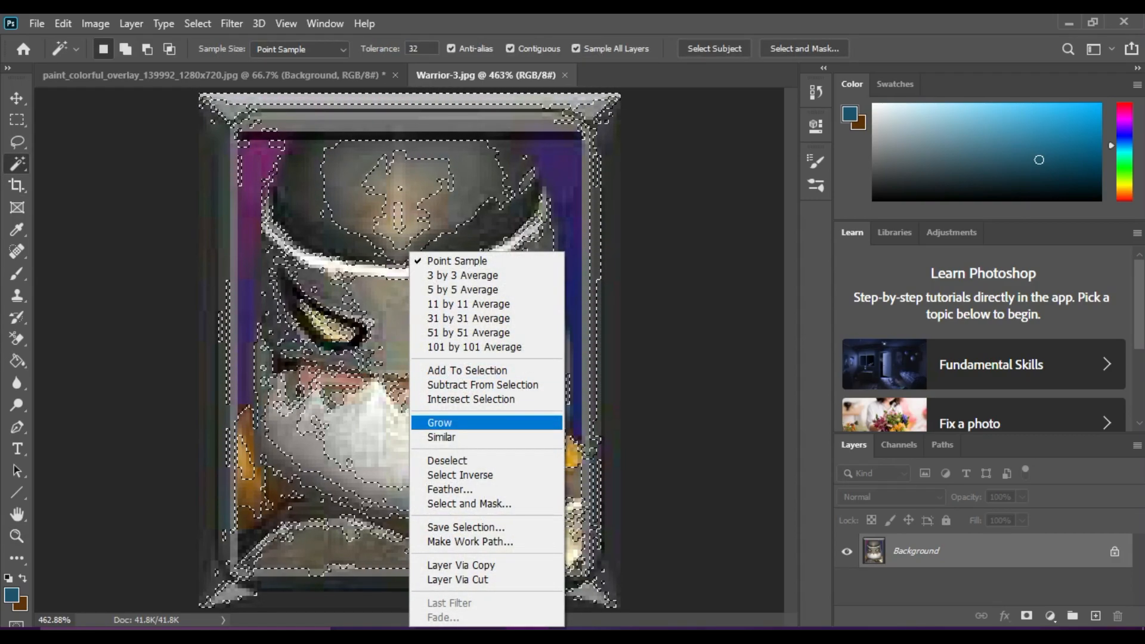
left_click(471, 474)
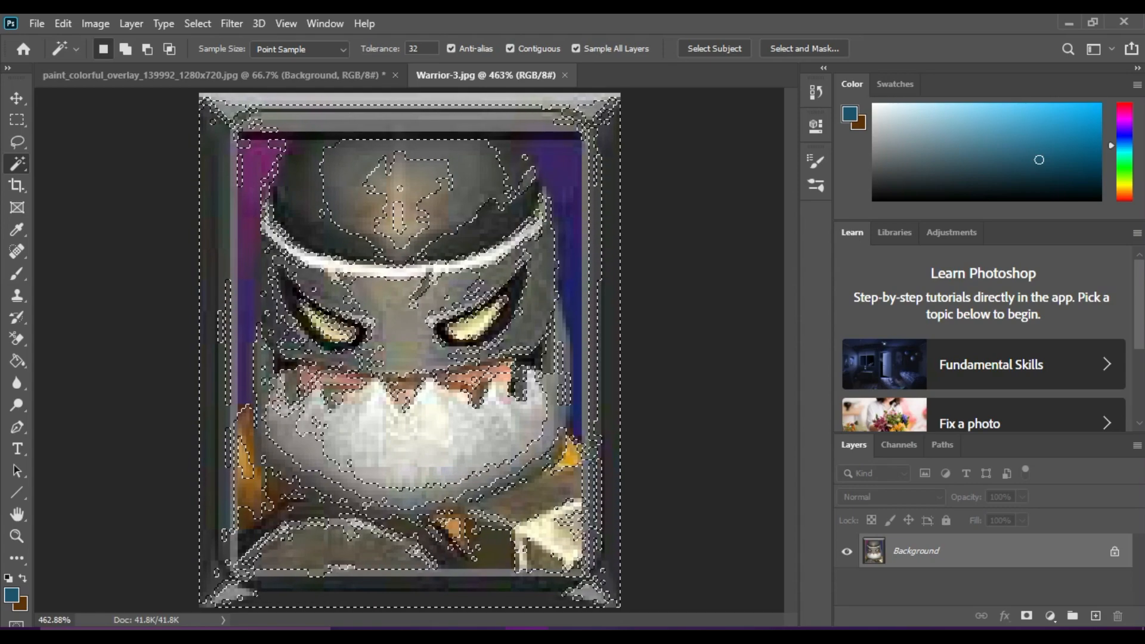
- Copy the selected pixels to a new layer and move that layer slightly up and to the left
key("ctrl+j")
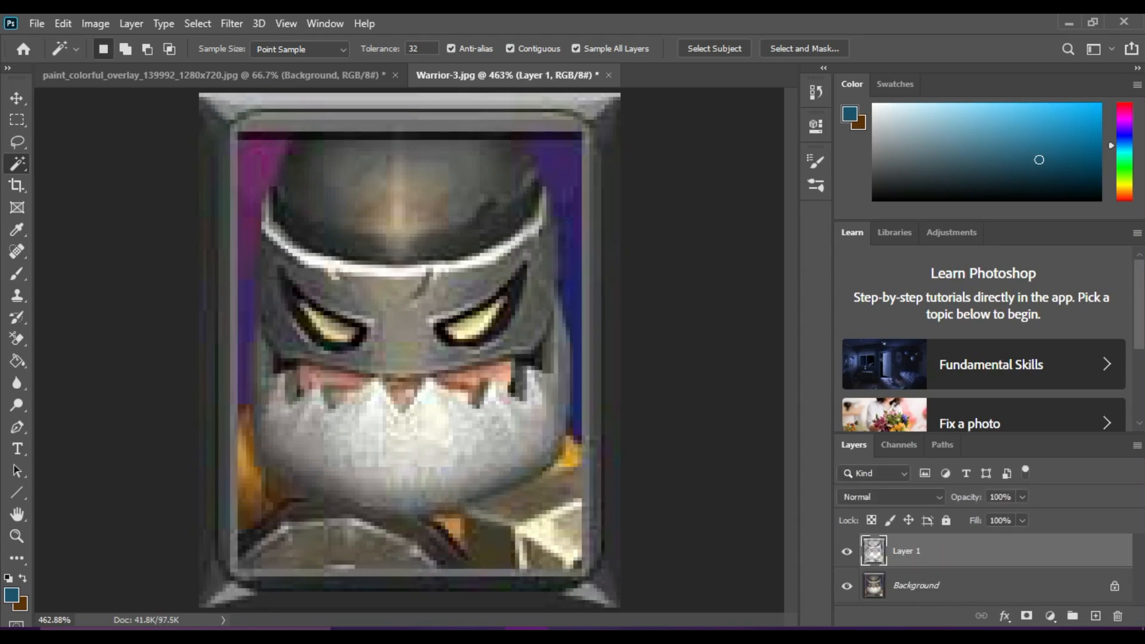
key("v")
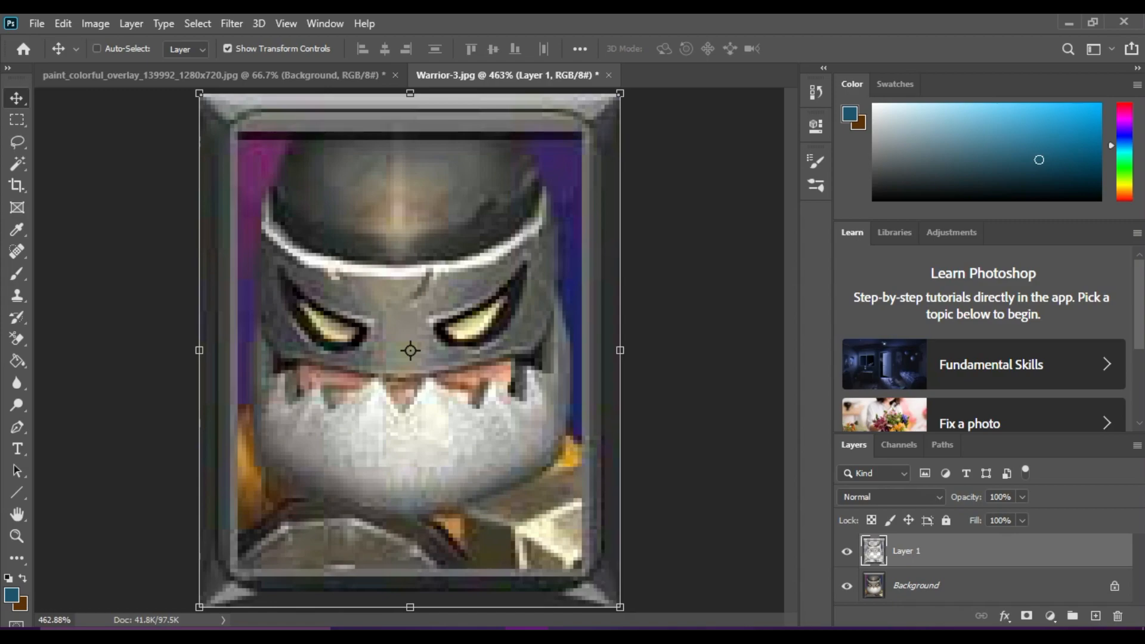
mouse_move(510, 316)
left_mouse_down()
mouse_move(575, 307)
mouse_move(626, 262)
mouse_move(486, 310)
mouse_move(504, 313)
left_mouse_up()
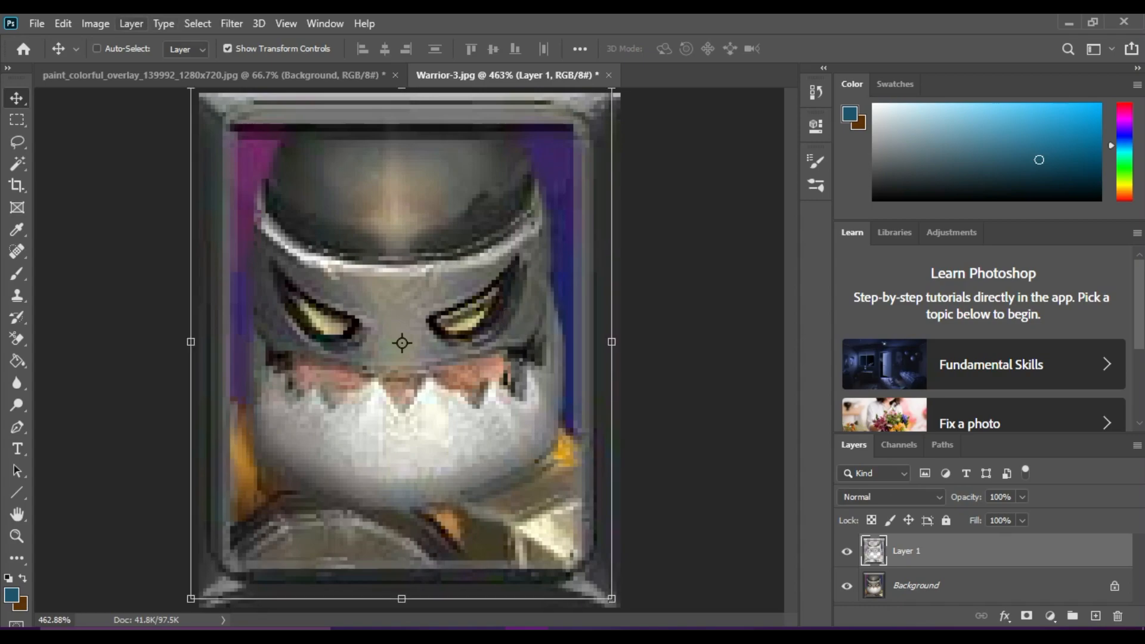
- Start a new document and choose the recent Custom preset of 1280 x 720 px at 72 ppi
left_click(37, 23)
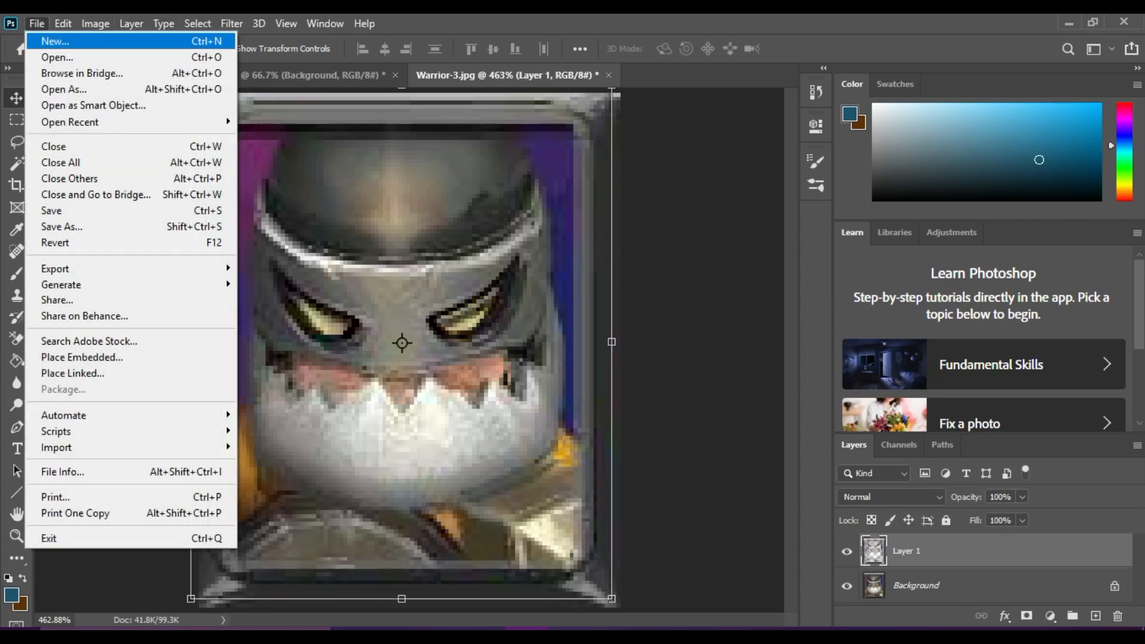
key("Escape")
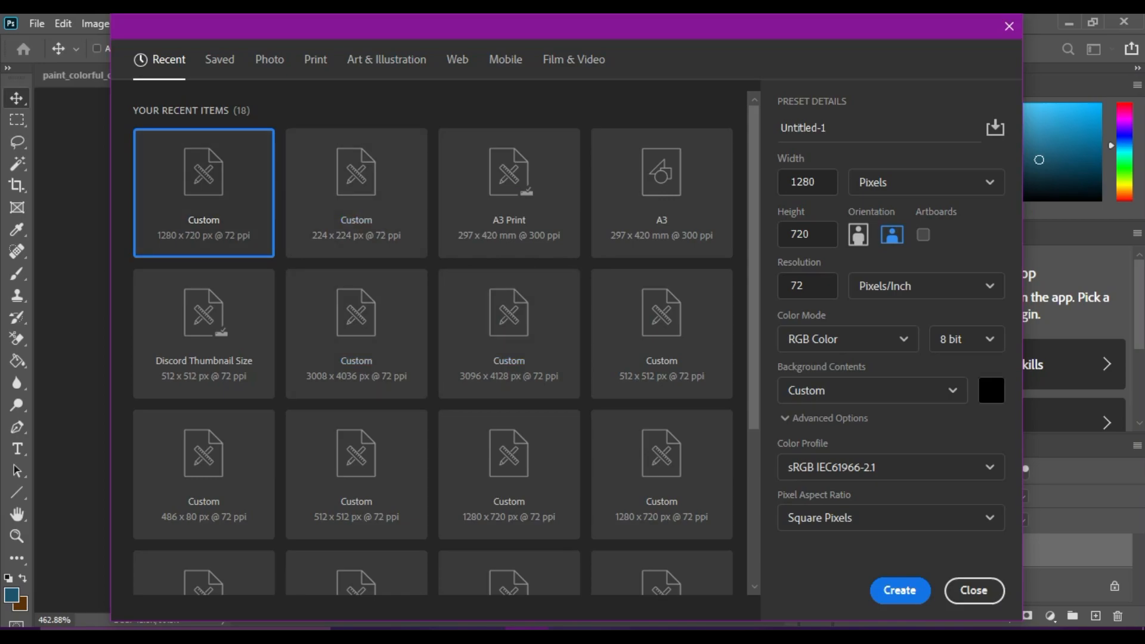
left_click(209, 220)
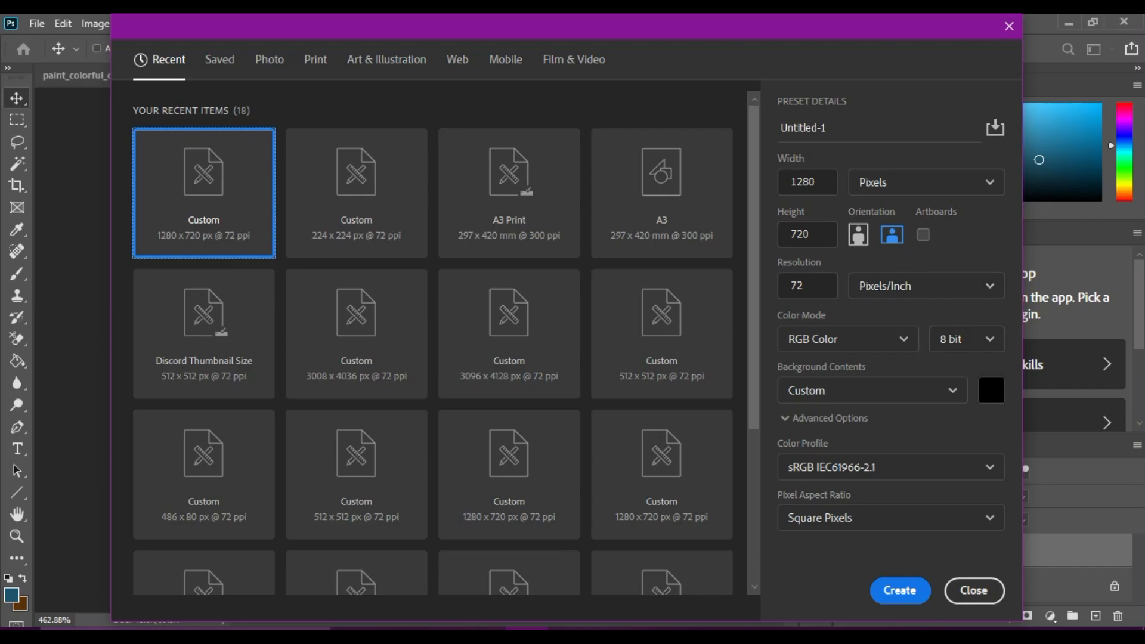
- Examine the resolution unit, color mode and bit depth options for the new document
left_click(942, 287)
left_click(942, 286)
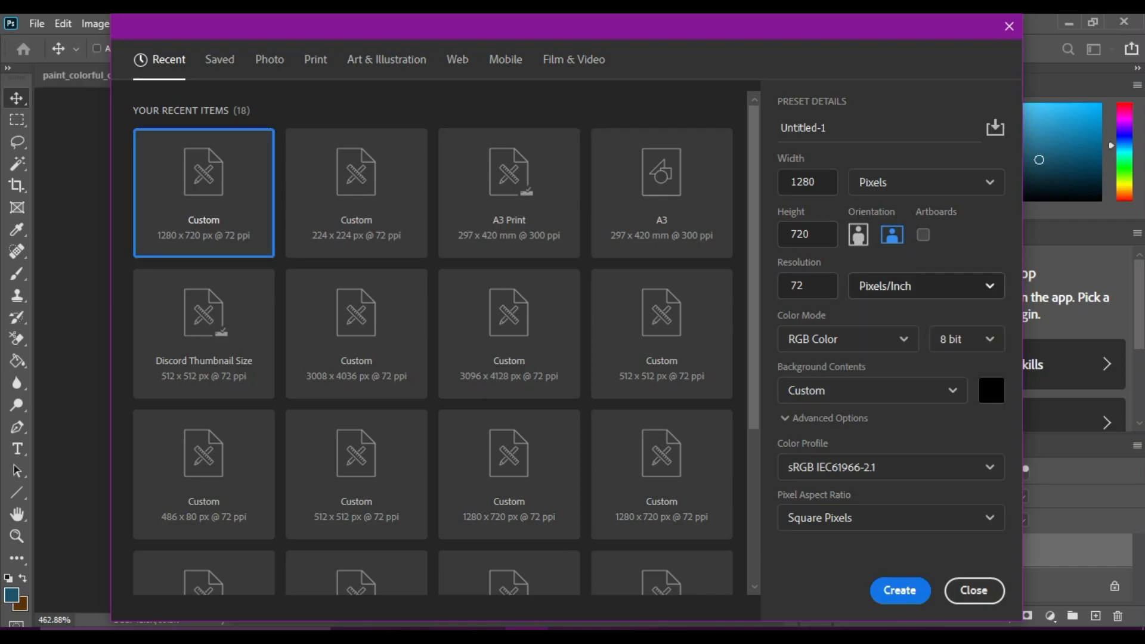
left_click(846, 338)
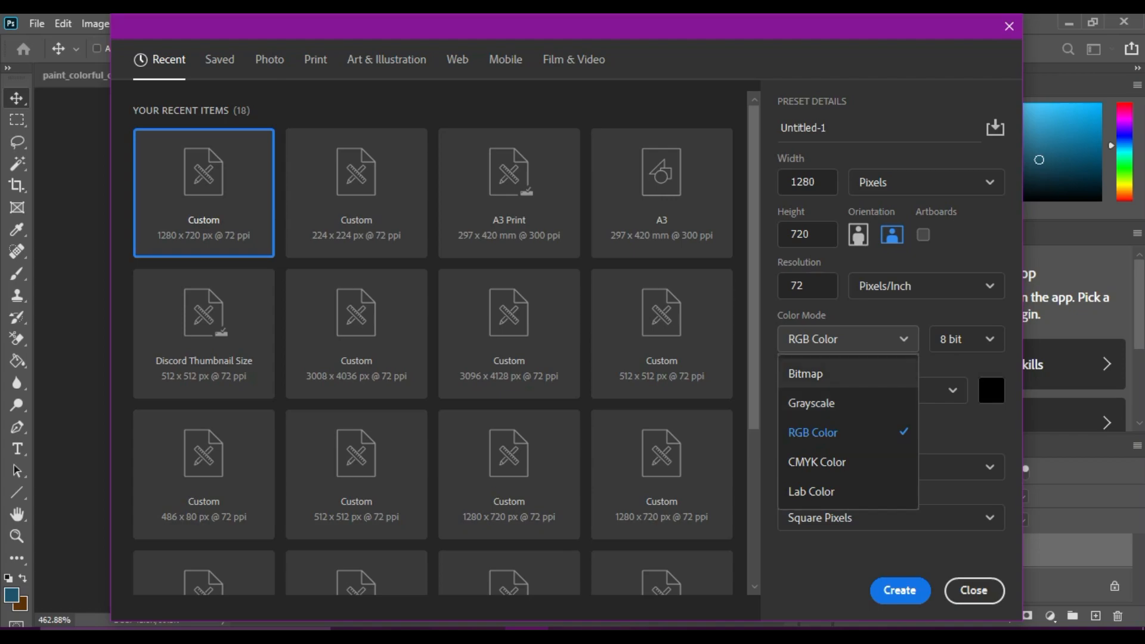
left_click(966, 340)
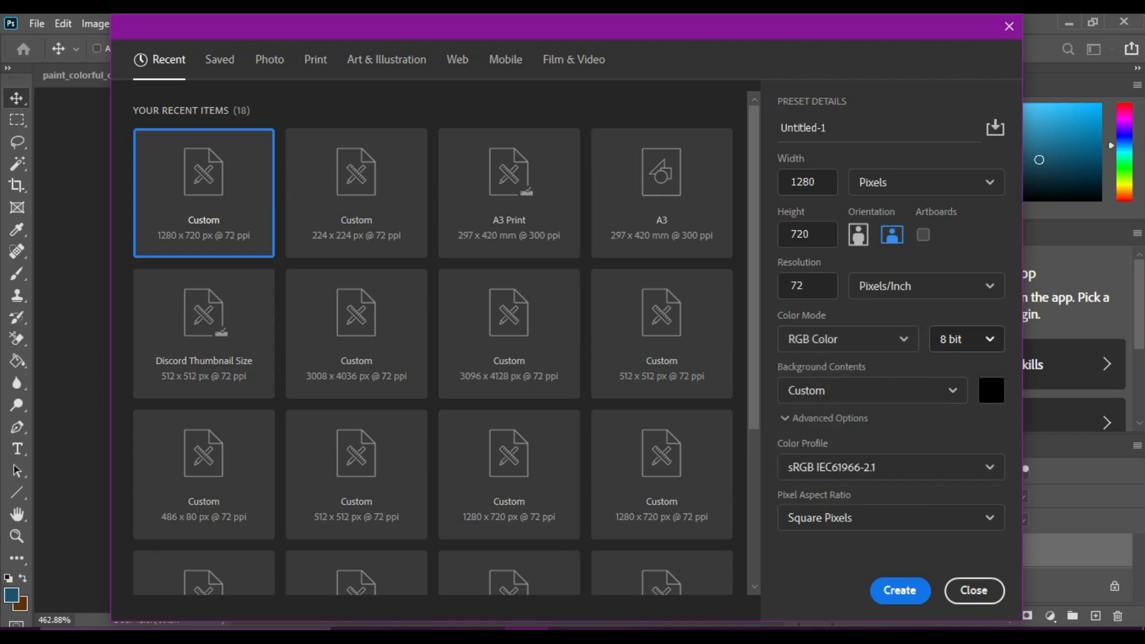
left_click(967, 339)
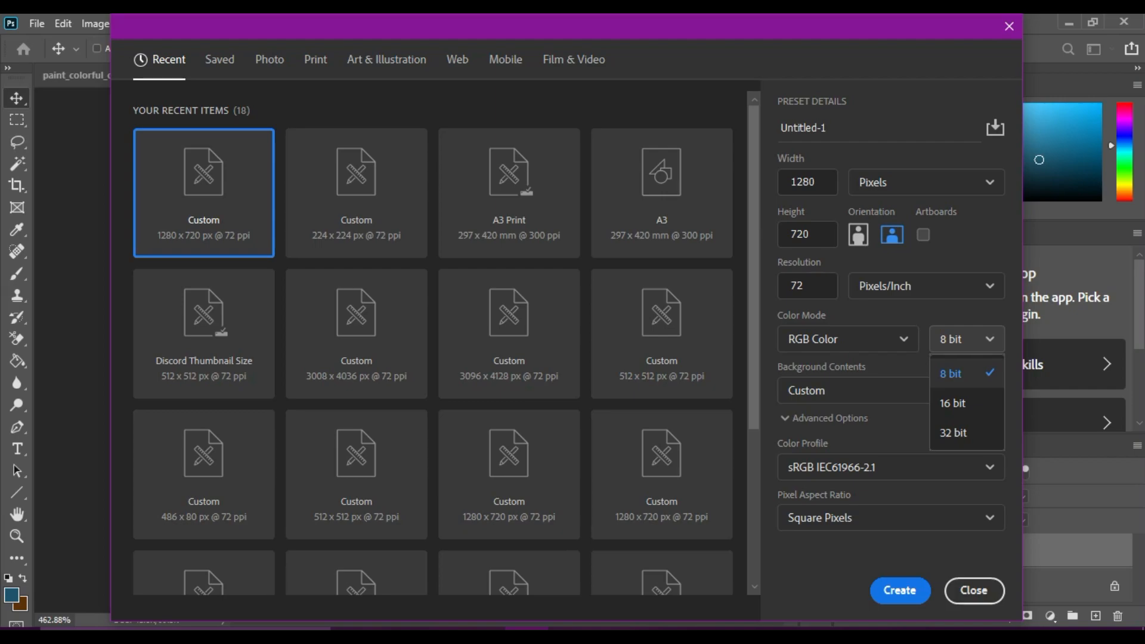
left_click(966, 340)
- Examine the background contents options and the custom background color picker for the new document
left_click(872, 390)
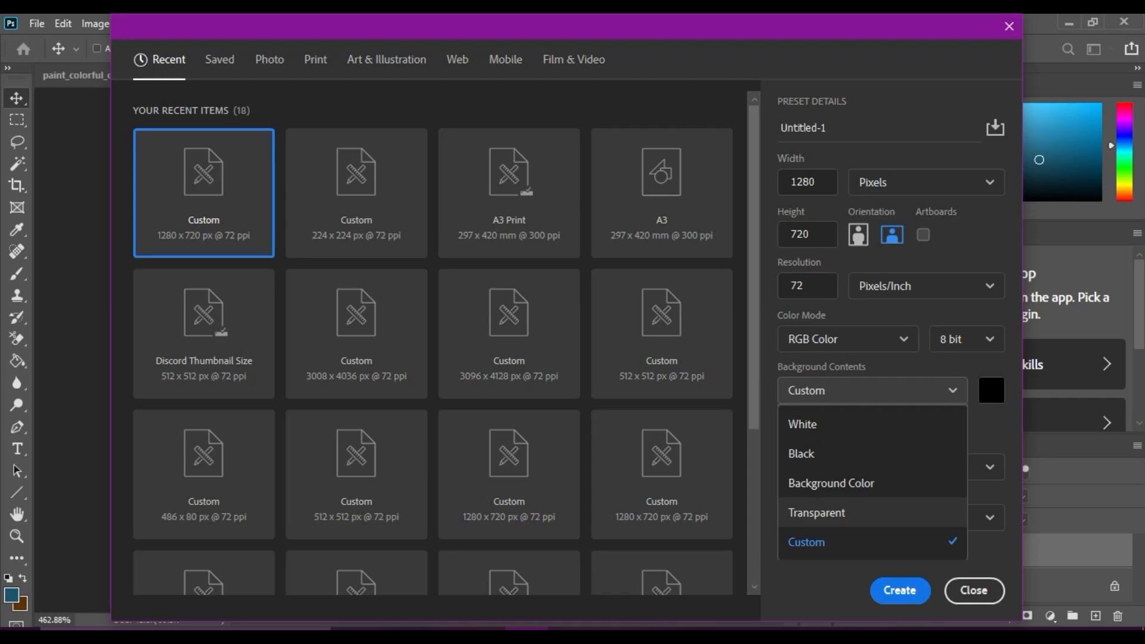
left_click(872, 542)
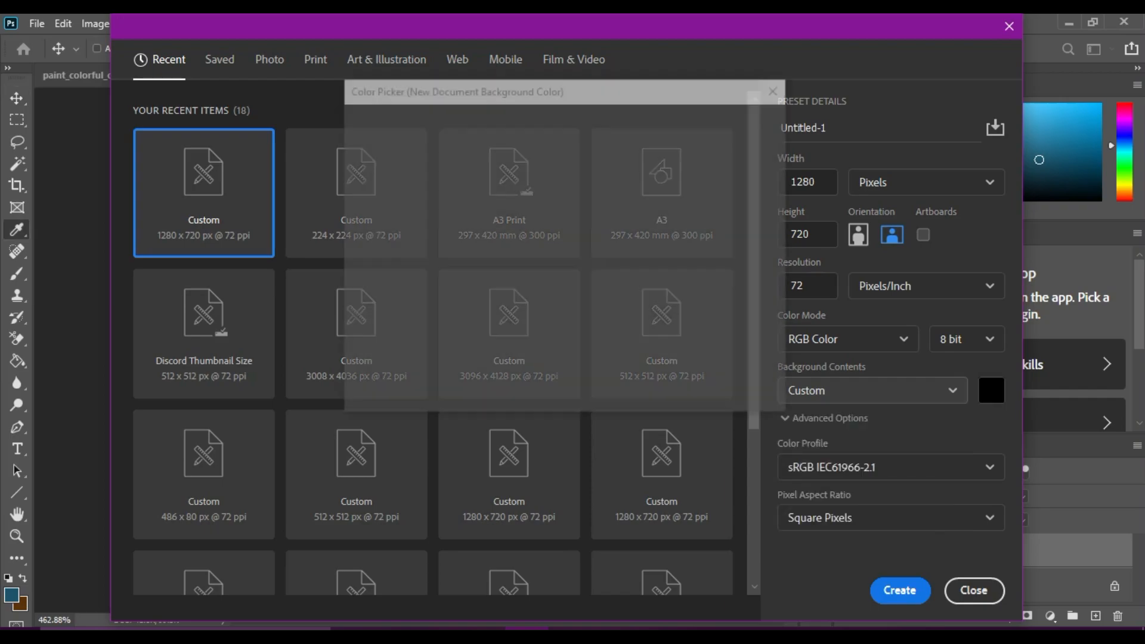
left_click(777, 88)
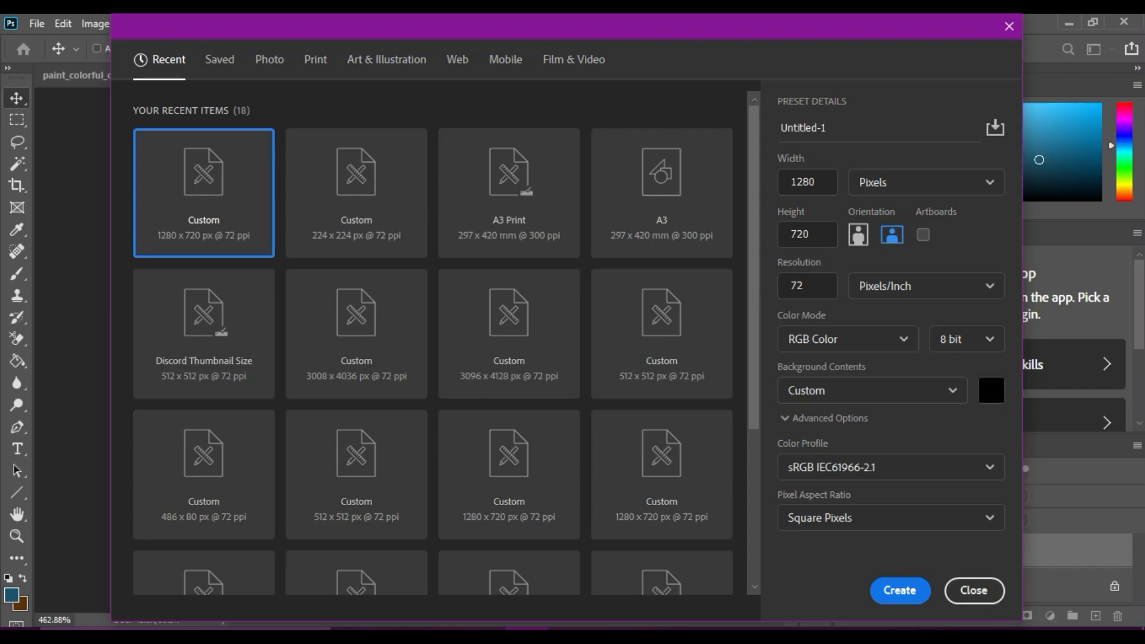
left_click(991, 390)
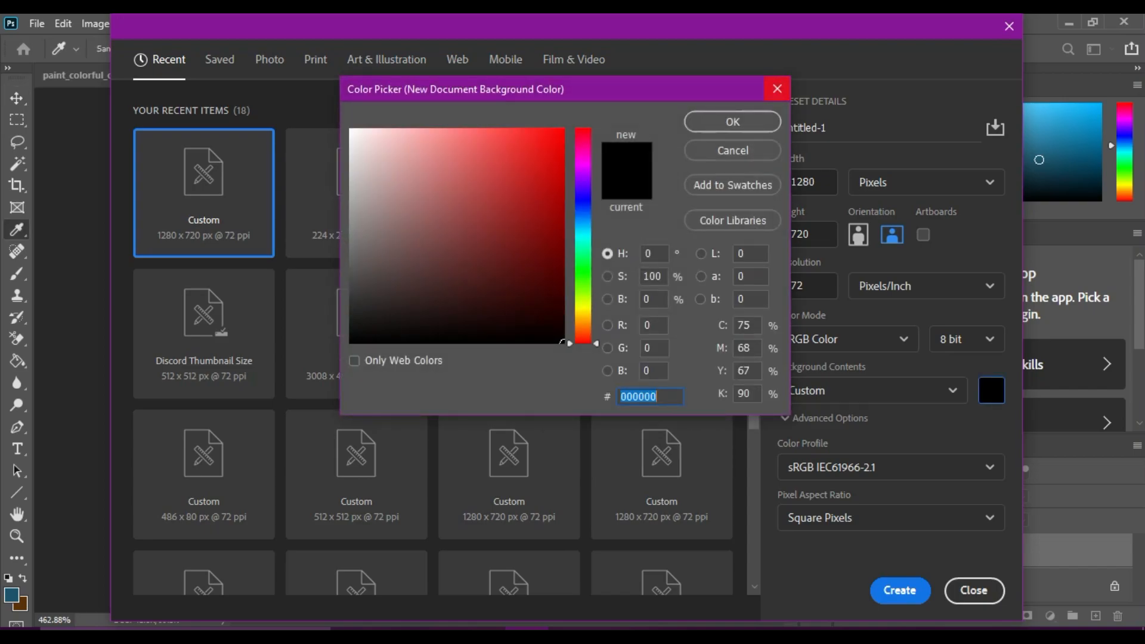
left_click(777, 88)
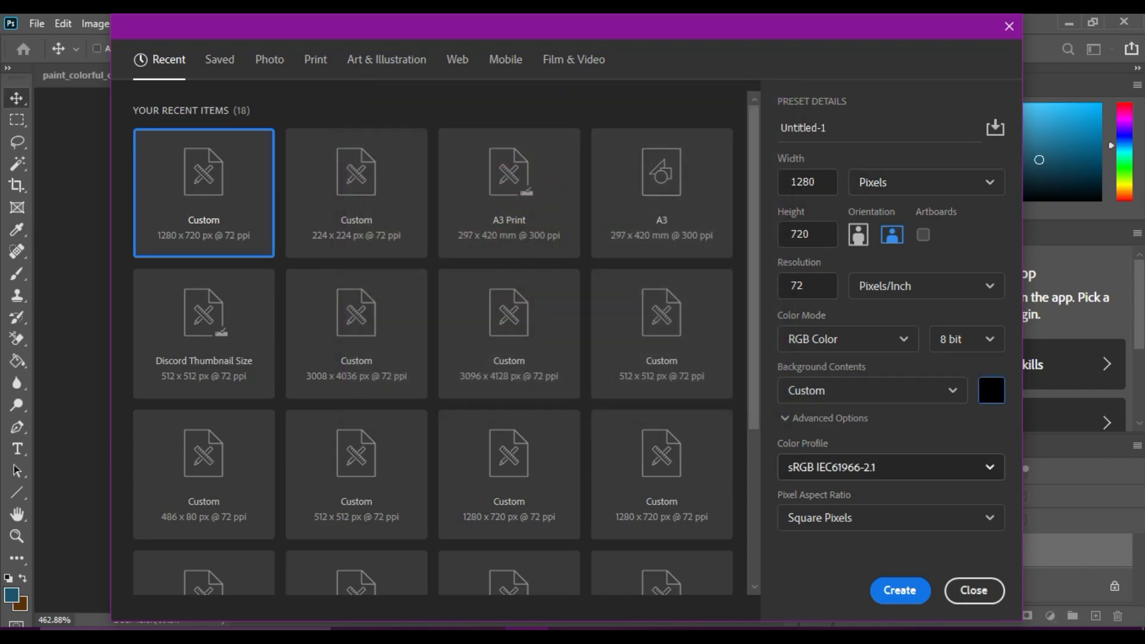
- Examine the color profile and pixel aspect ratio options for the new document
left_click(890, 467)
scroll(884, 428, "down", 1)
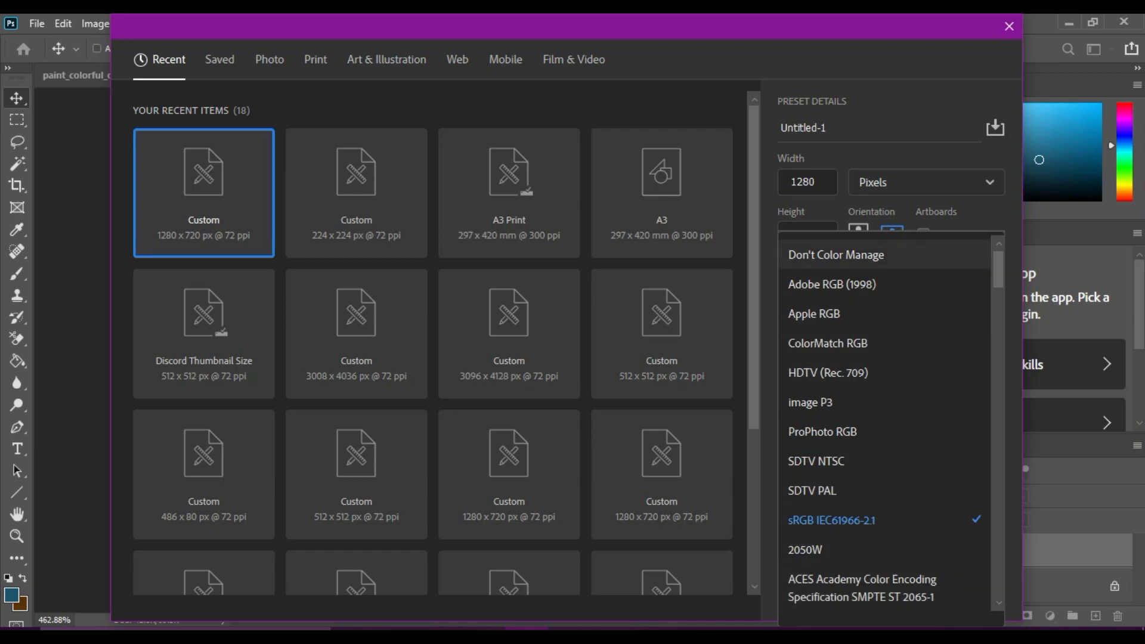
left_click(966, 212)
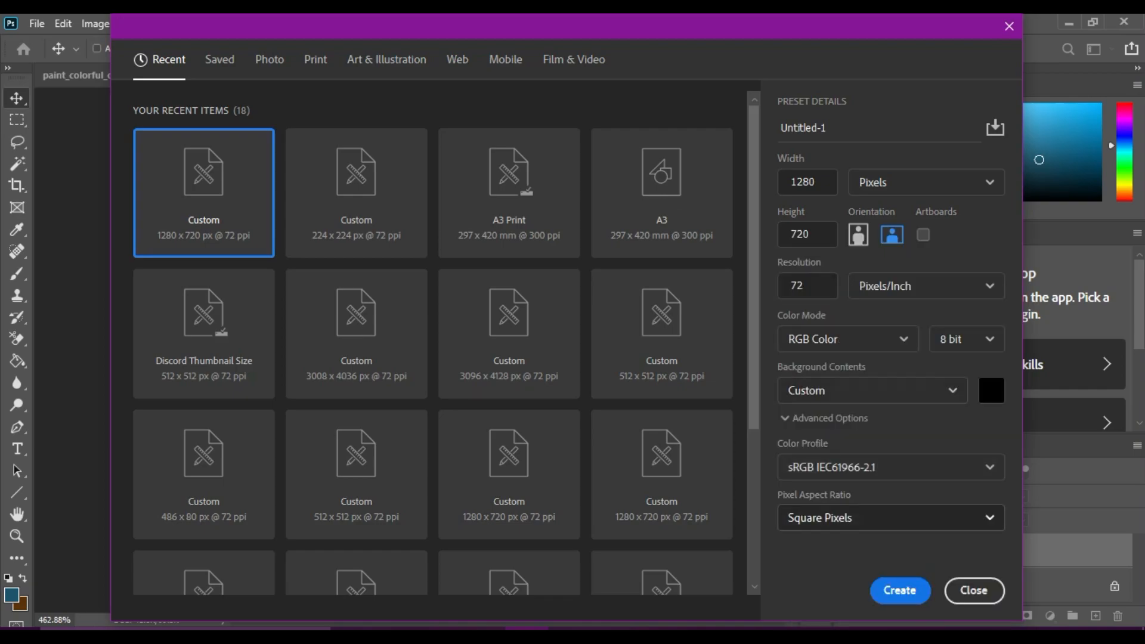
left_click(891, 517)
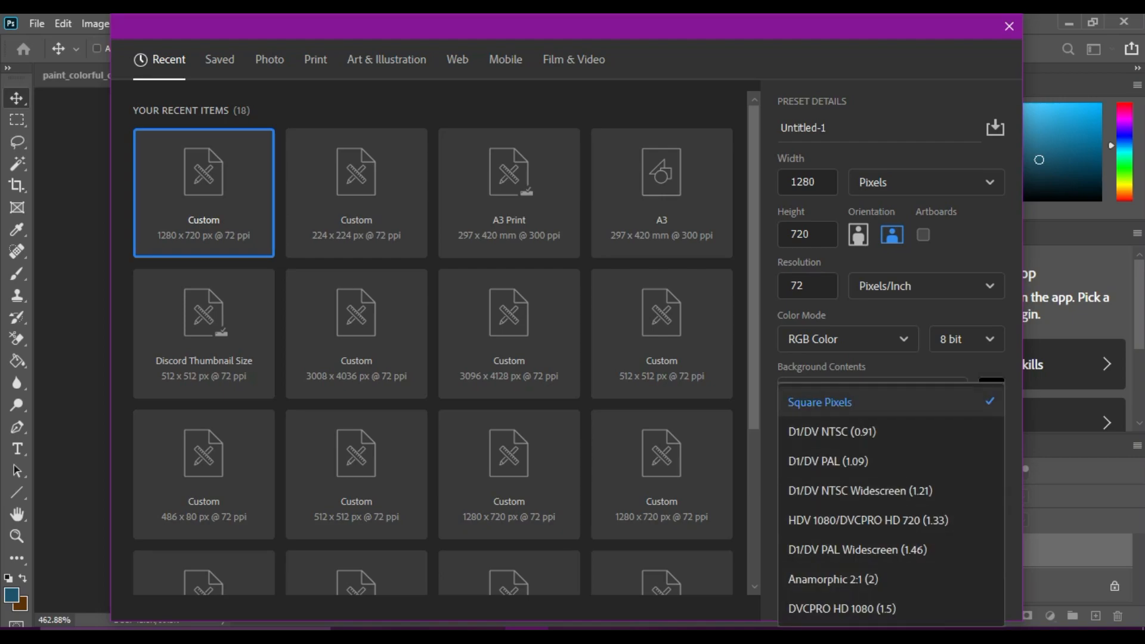
left_click(819, 402)
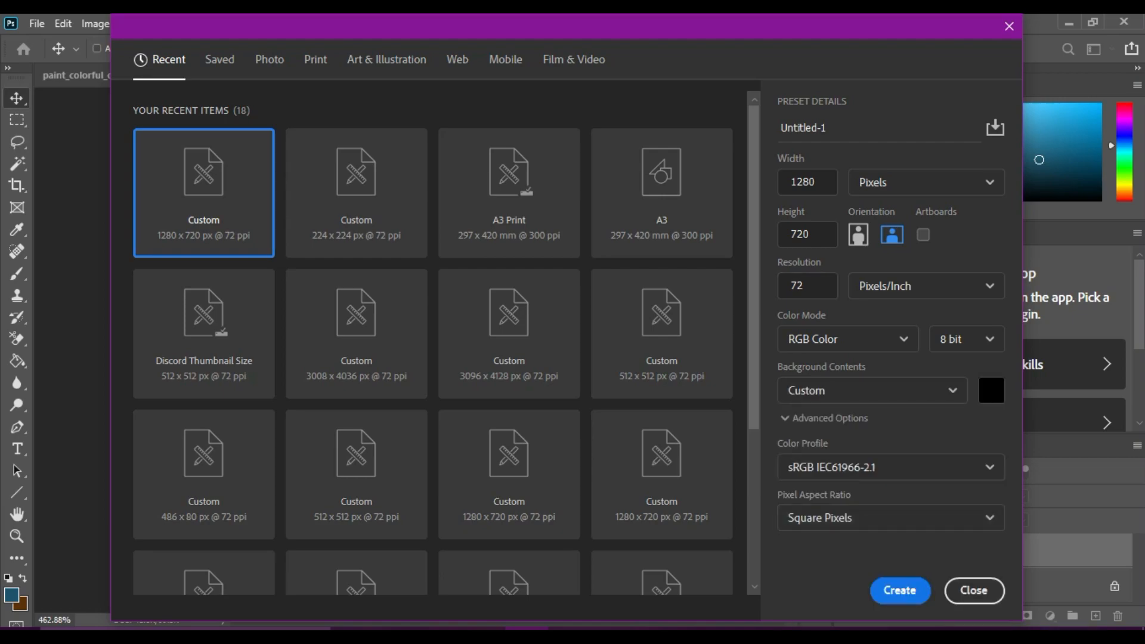
- Save the document settings as a preset named Black Background and create the 1280 x 720 px document from it
left_click(803, 128)
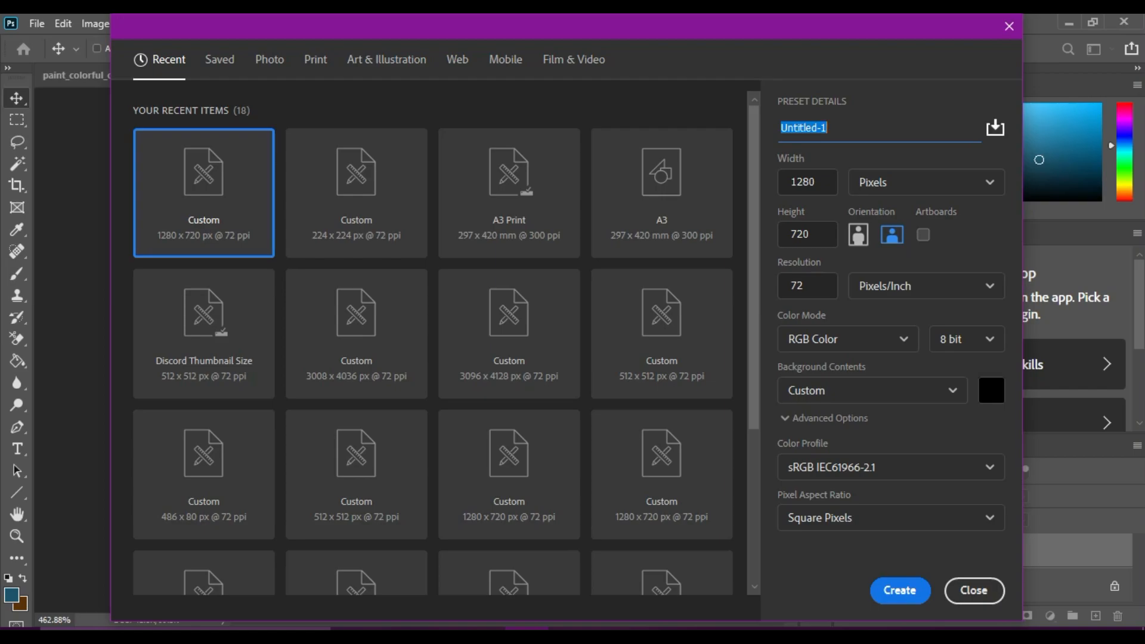
left_click(994, 127)
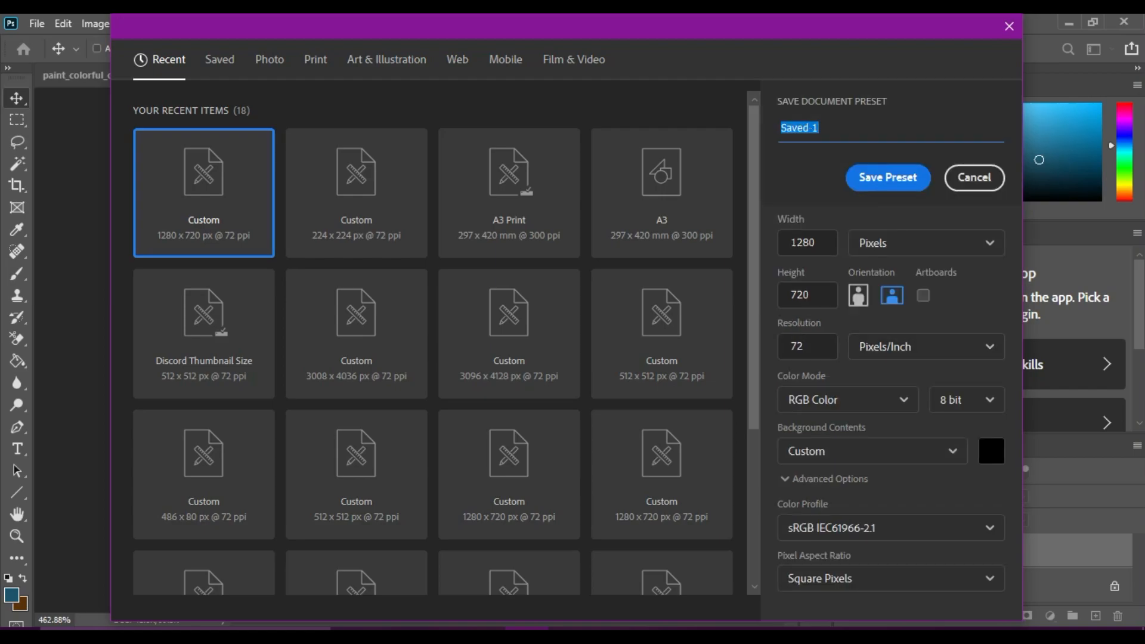
key("BackSpace")
type("B")
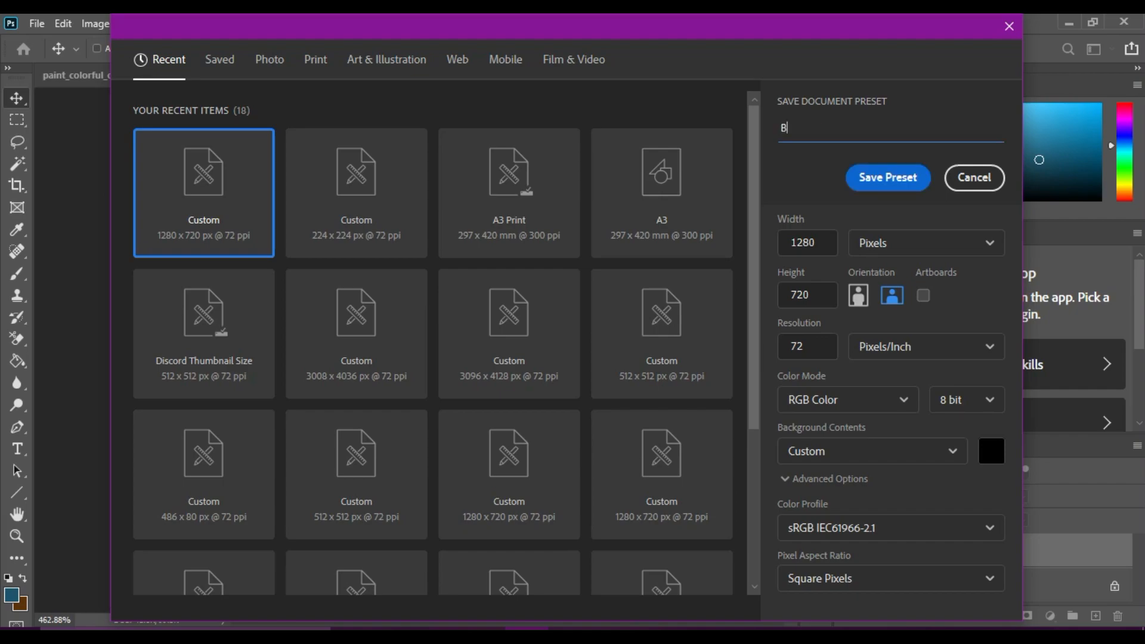
type("lack Background")
left_click(887, 177)
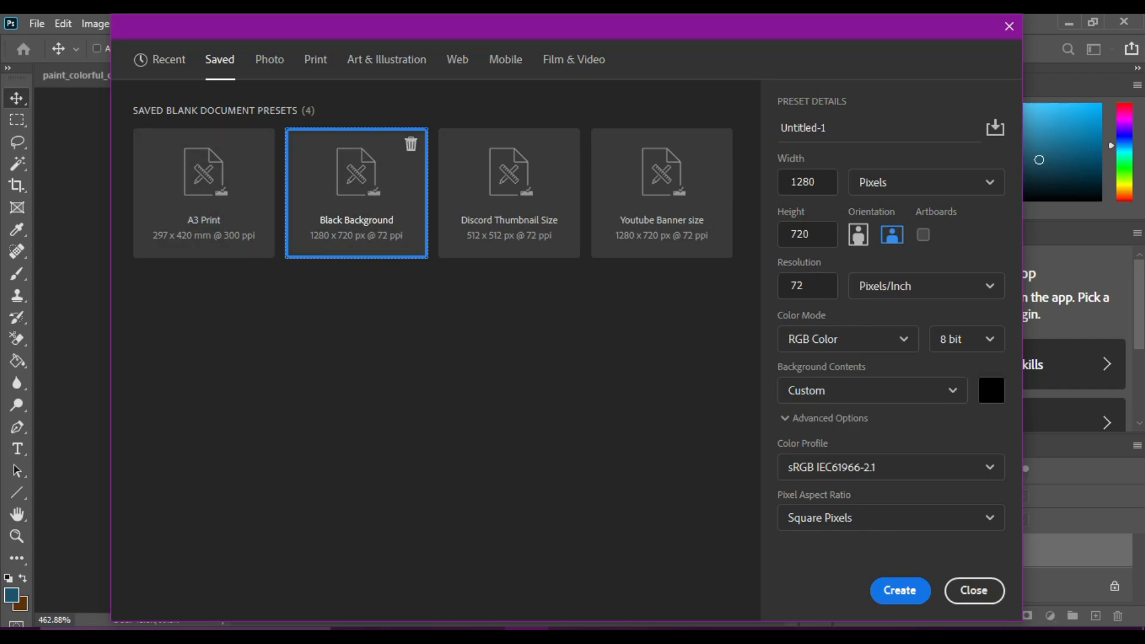
left_click(899, 590)
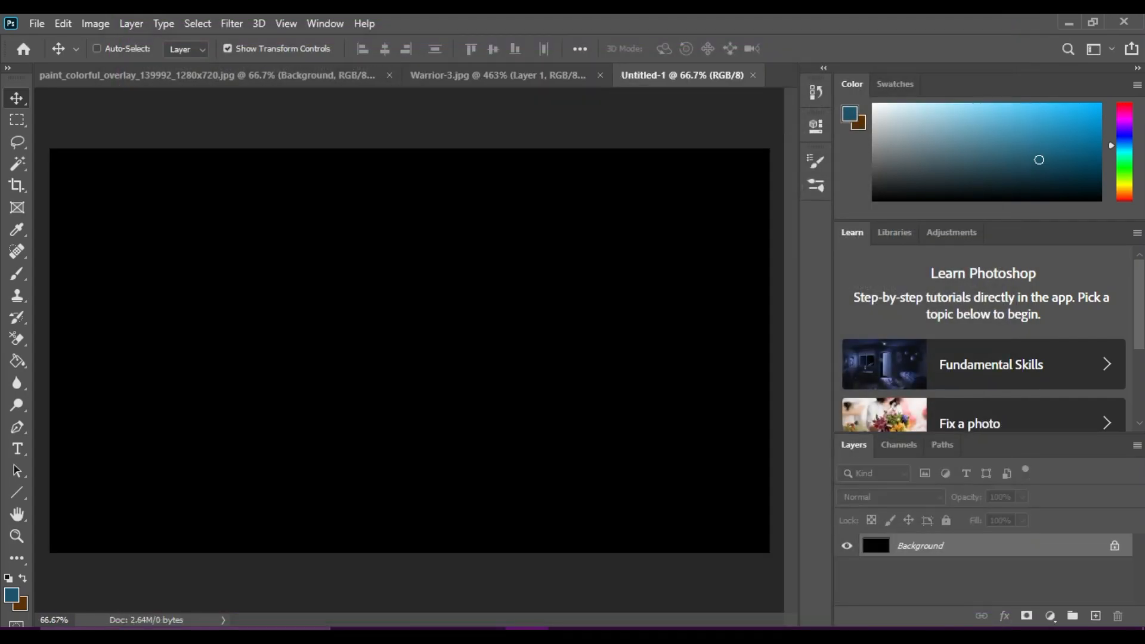
- Try placing the warrior's Layer 1 in the black document, enlarged near the center, and delete the placed layer
left_click(498, 75)
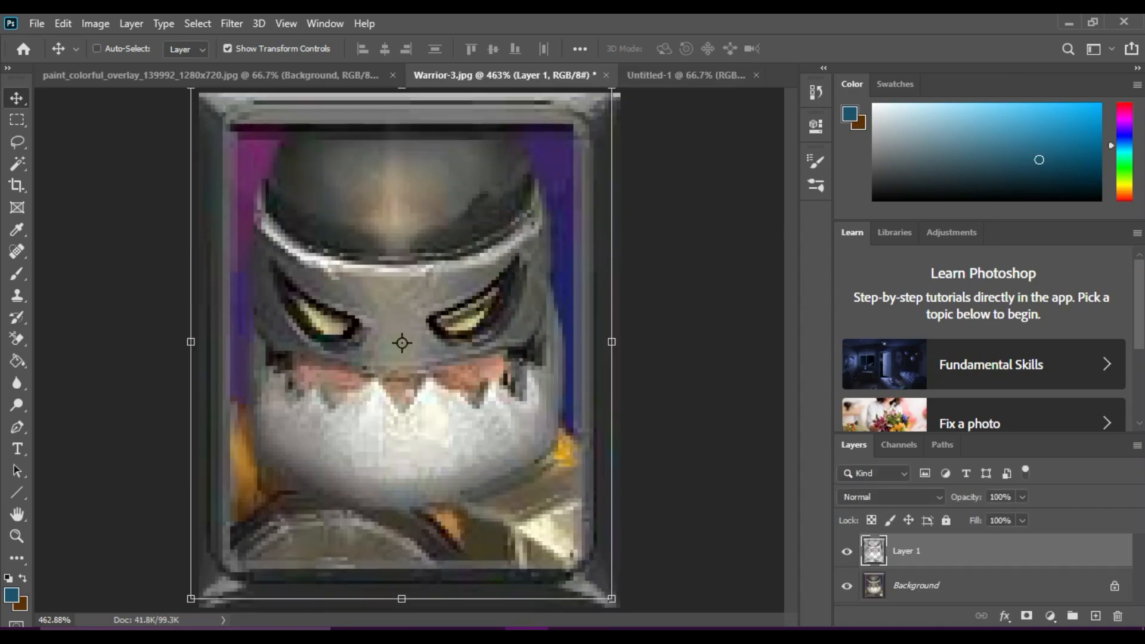
left_click_drag(422, 249, 484, 267)
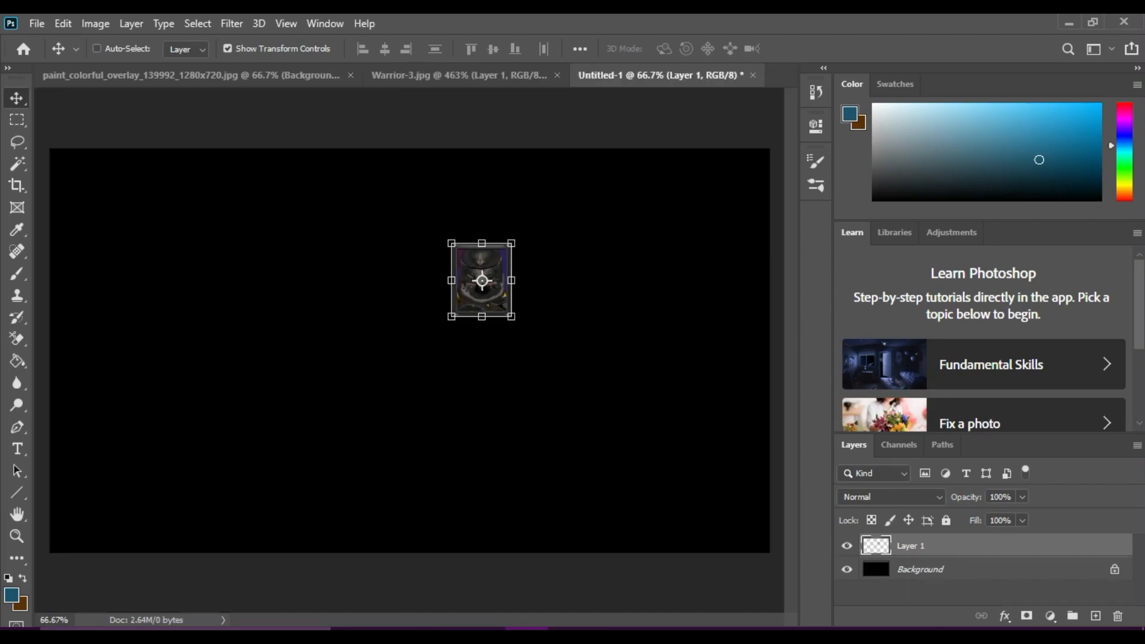
left_click_drag(511, 316, 662, 500)
left_click_drag(545, 369, 434, 349)
key("Return")
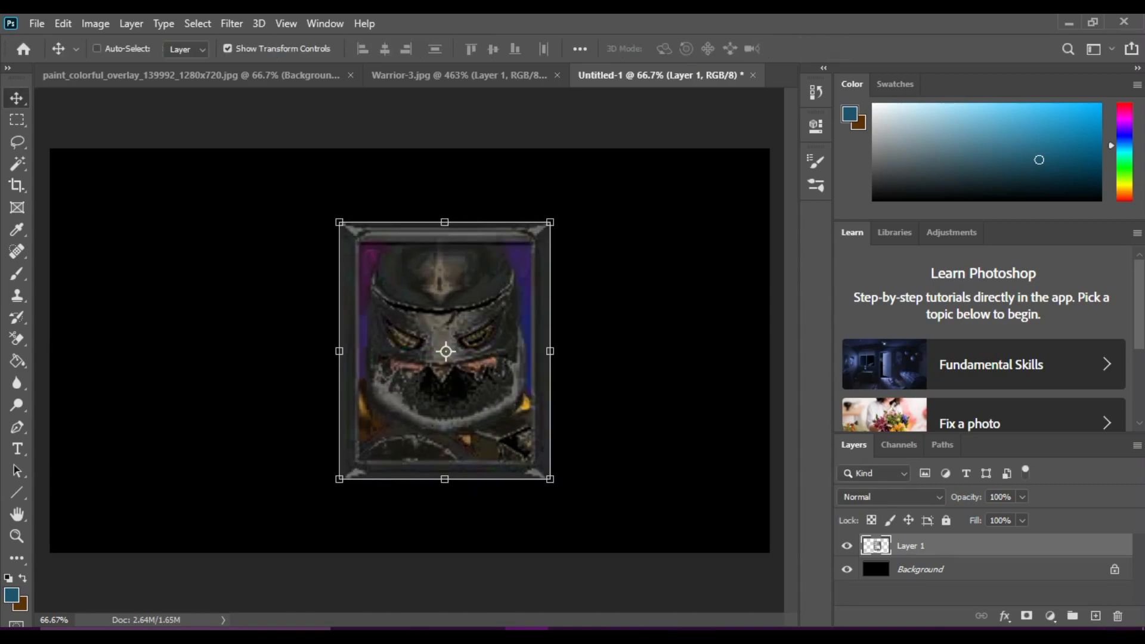
key("Delete")
- Open Color Range on the warrior image, keeping Detect Faces on, and set the thumbnail preview to Image
left_click(483, 75)
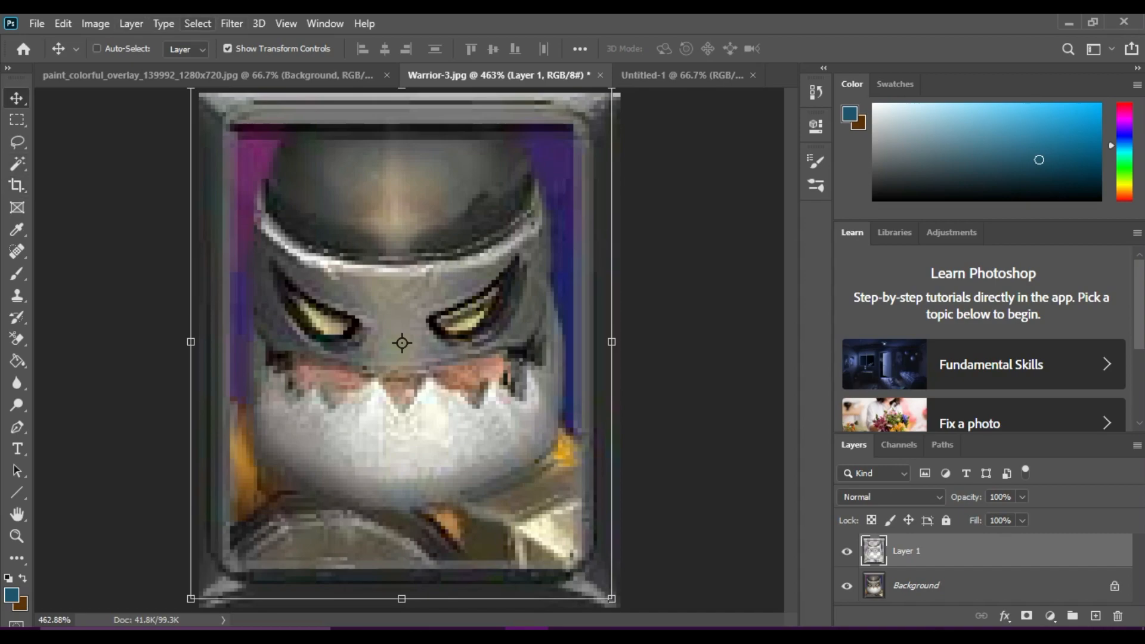
left_click(197, 24)
left_click(232, 188)
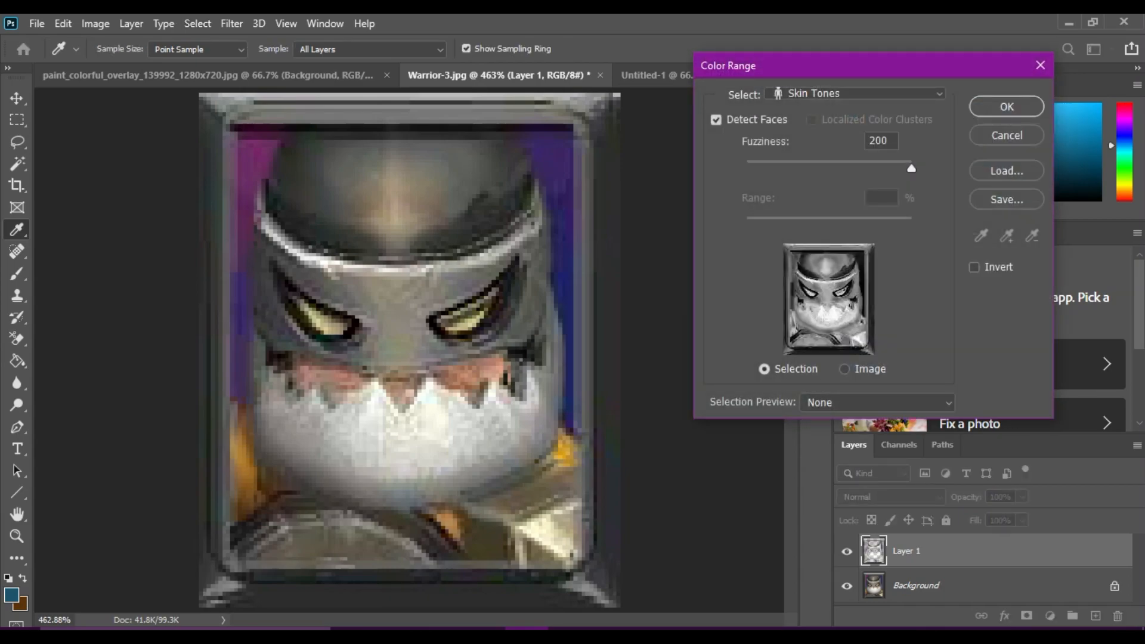
left_click(716, 120)
left_click(716, 120)
left_click(877, 402)
left_click(877, 402)
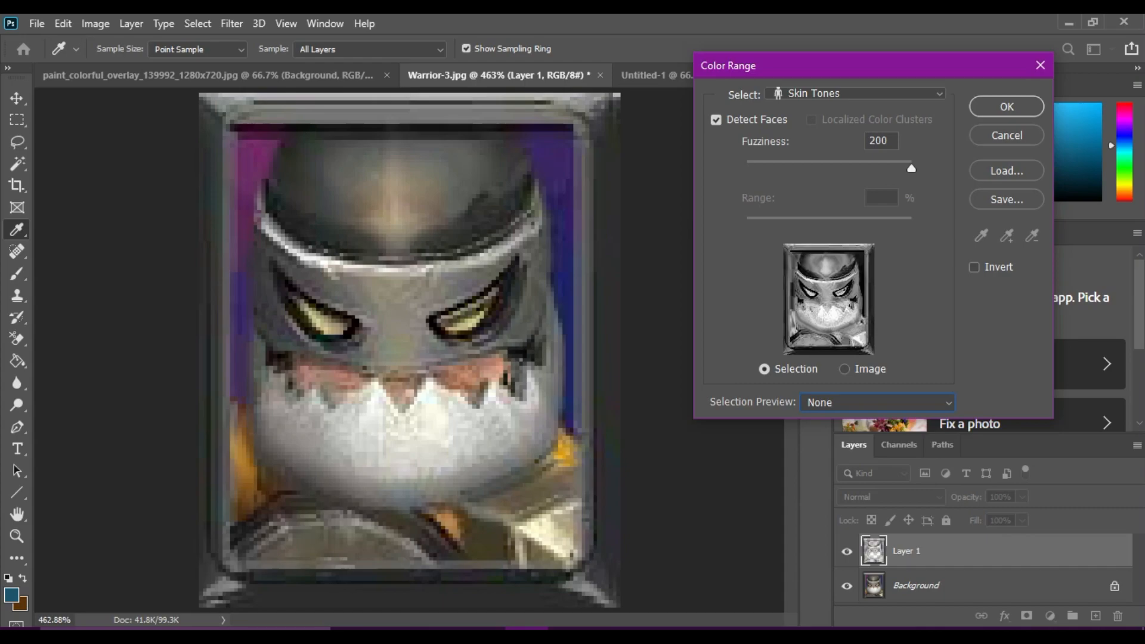
left_click(844, 369)
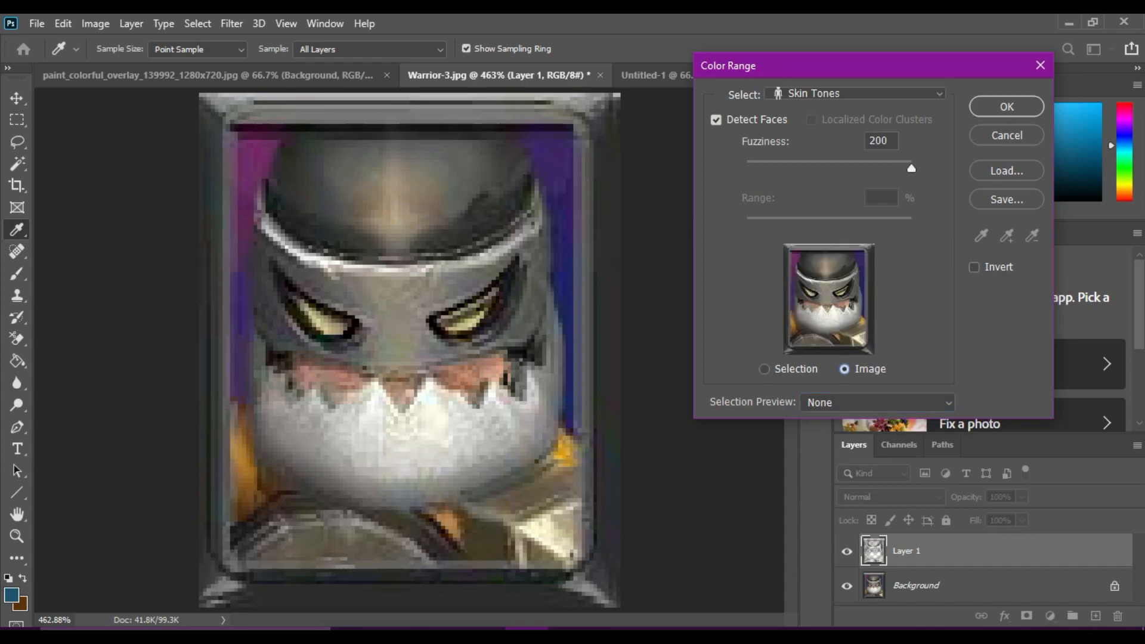
- Select the Skin Tones of the warrior image with a much lower fuzziness and apply the color range
left_click(852, 93)
left_click(843, 314)
left_click_drag(911, 168, 808, 169)
key("Return")
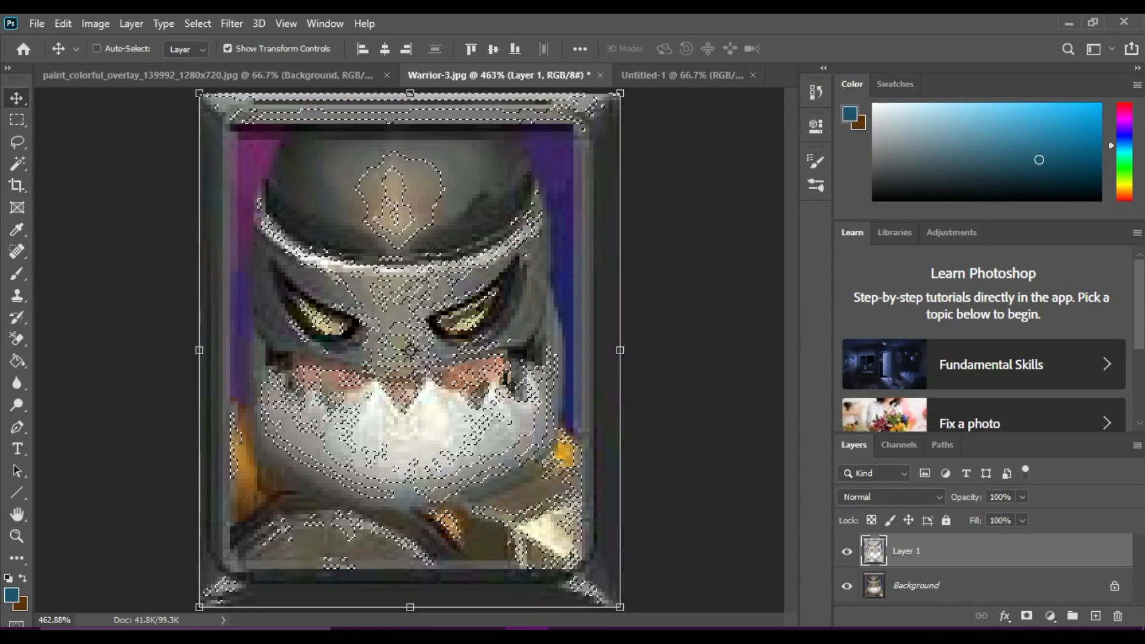
- Invert the skin-tone selection with the Magic Wand's selection options and copy the selected pixels to a new layer
key("w")
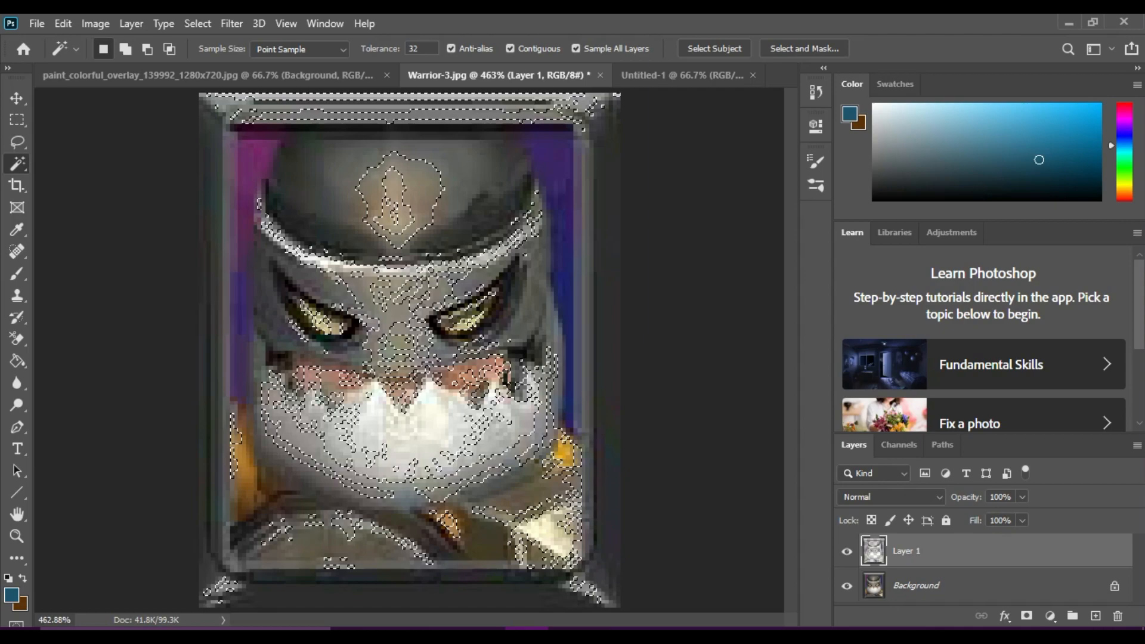
right_click(408, 349)
left_click(454, 475)
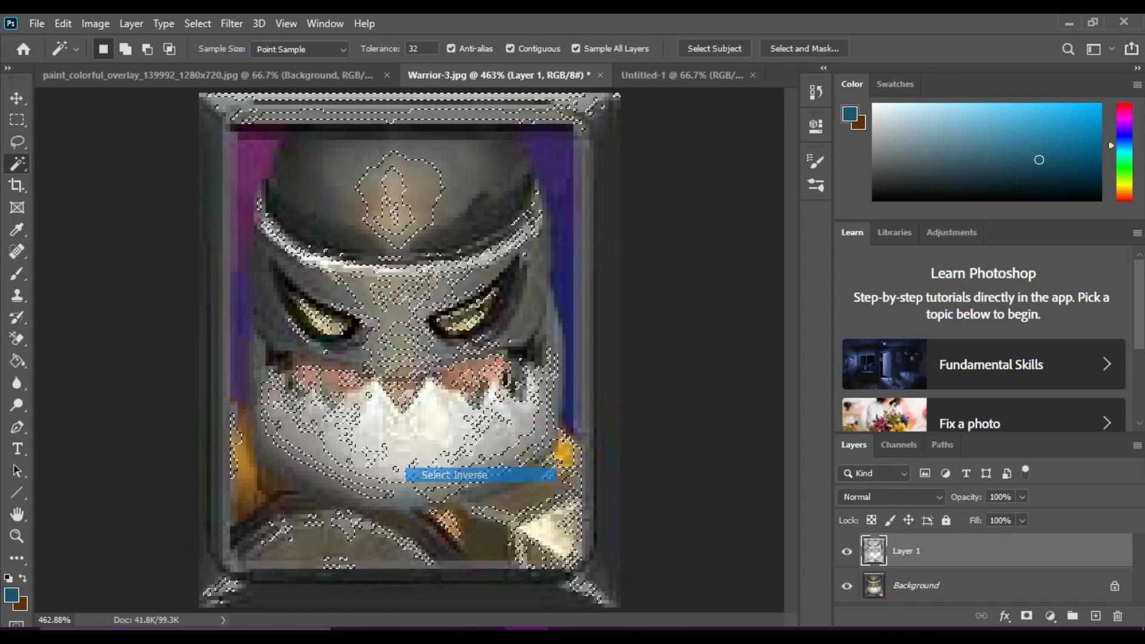
key("ctrl+j")
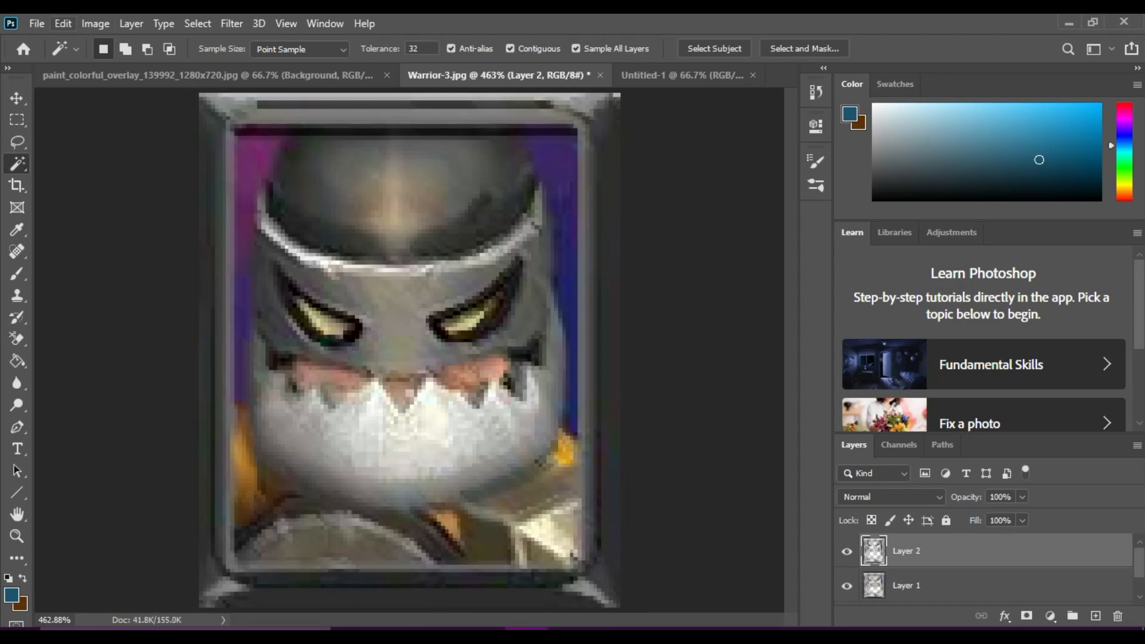
- Try placing the warrior's Layer 2 in the black document, scaled to about 294% at the center, and delete the placed layer
key("v")
left_click_drag(429, 418, 503, 547)
key("ctrl+t")
left_click_drag(459, 454, 453, 350)
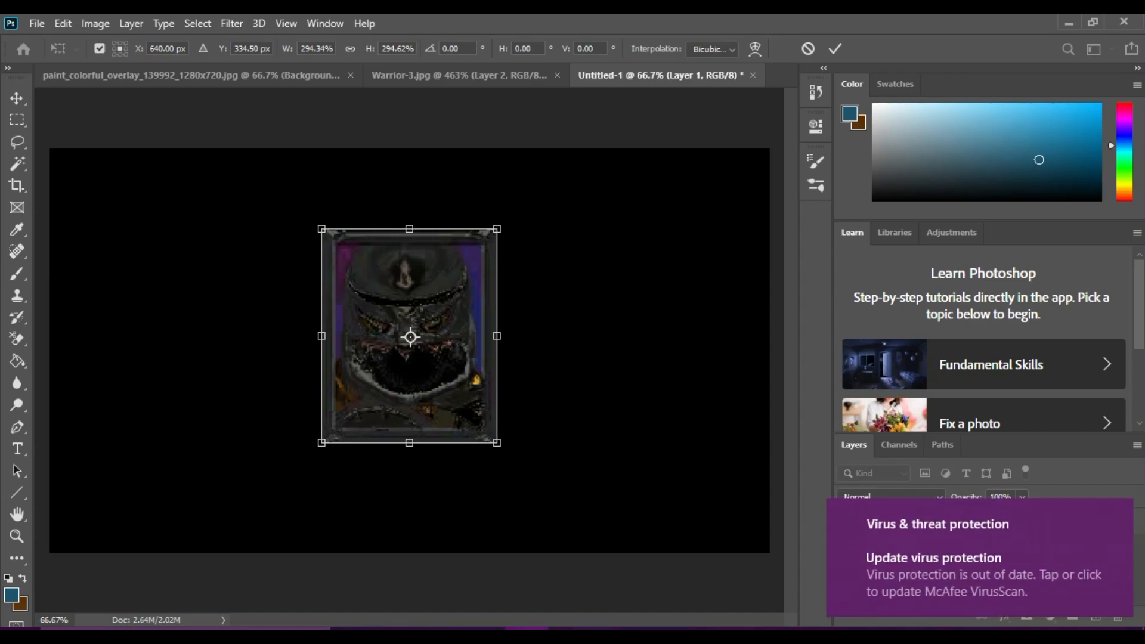
left_click(807, 48)
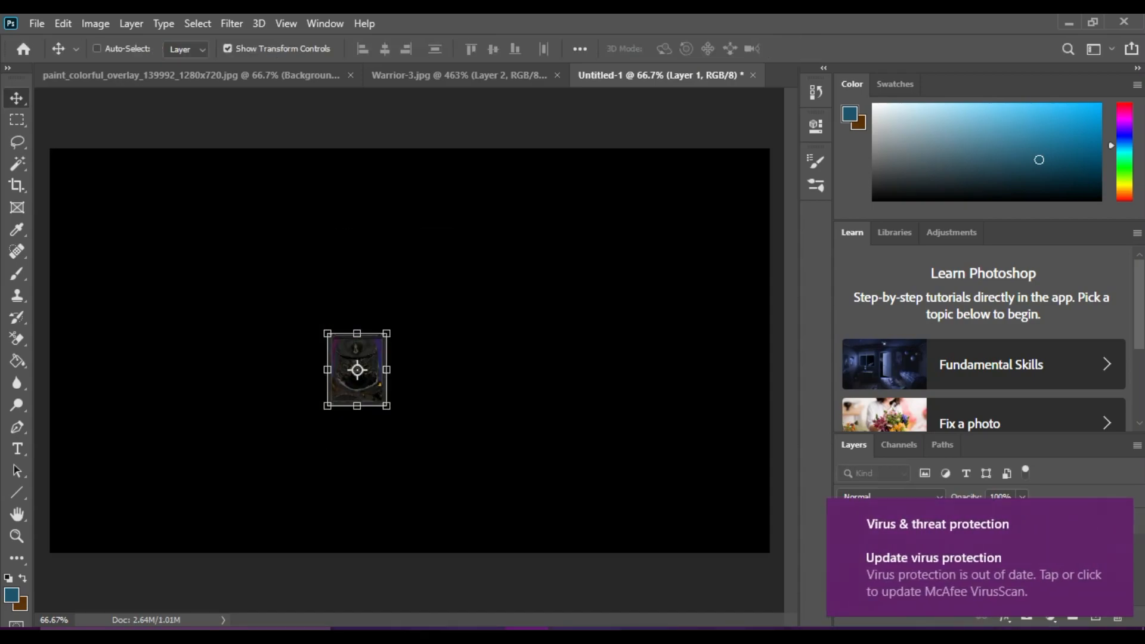
key("Delete")
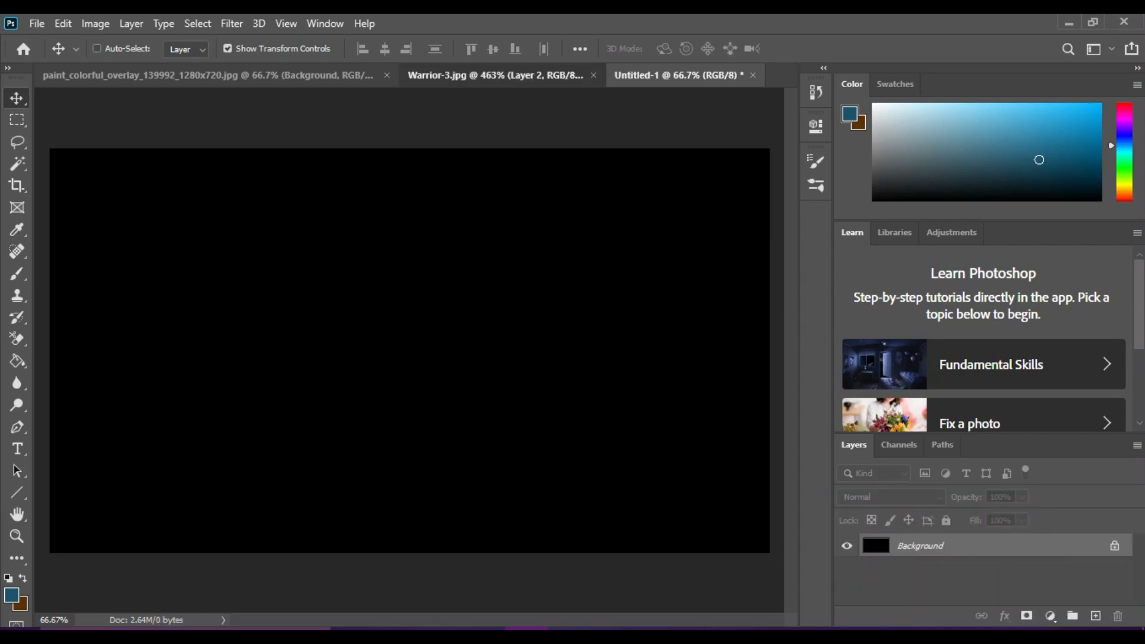
- Trace a closed selection around the helmeted warrior figure inside the picture frame with the Magnetic Lasso tool
left_click(495, 75)
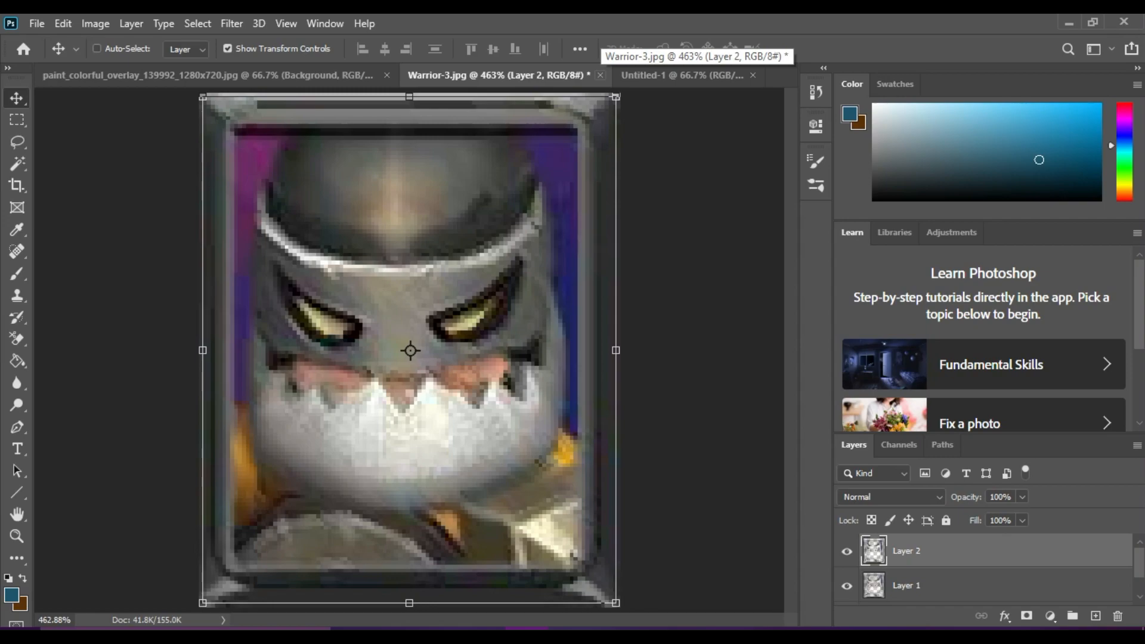
left_click(16, 163)
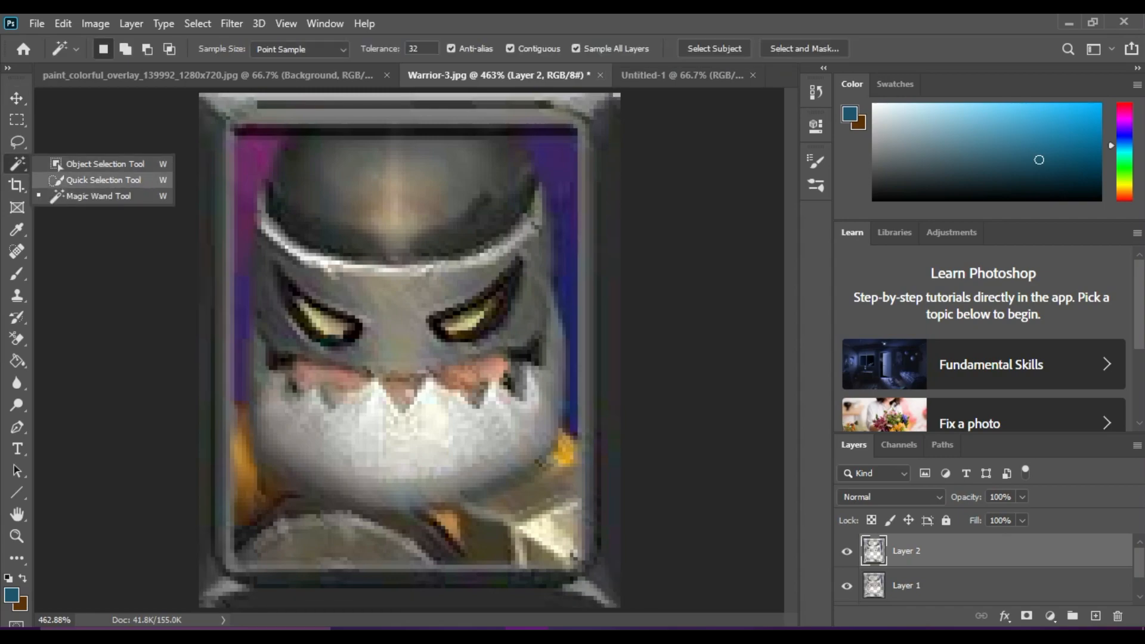
left_click(17, 141)
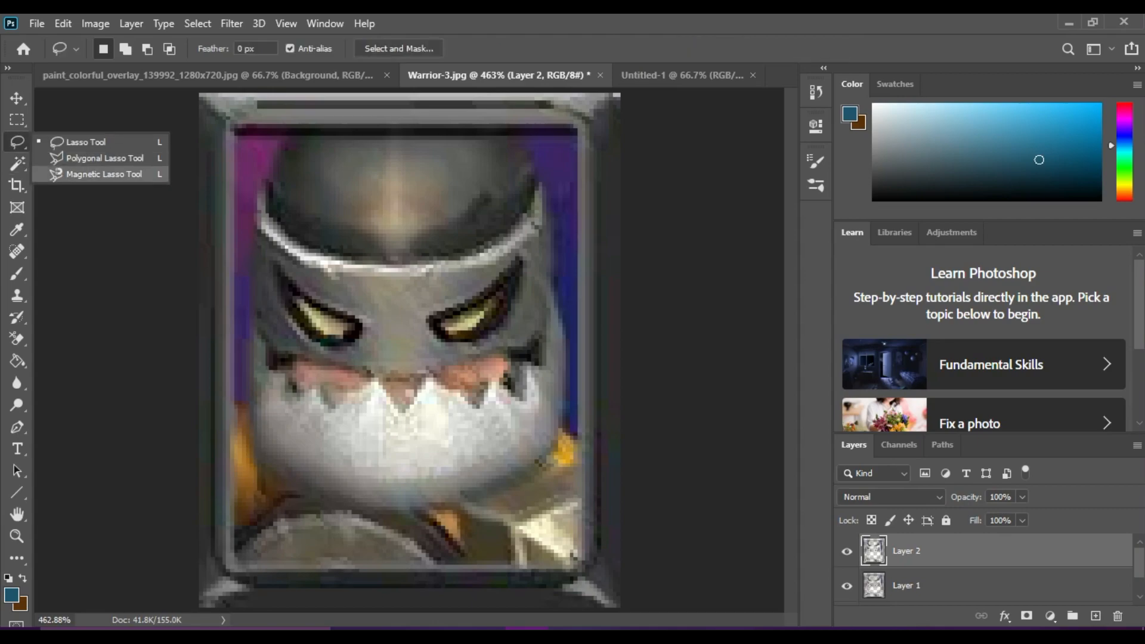
left_click(96, 173)
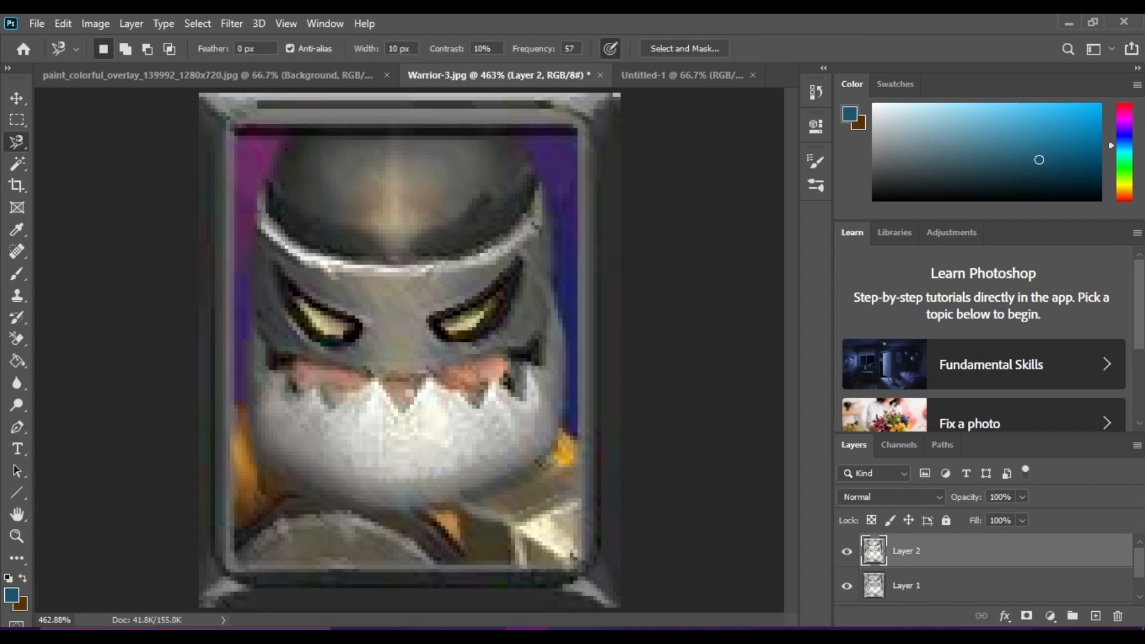
left_click(234, 529)
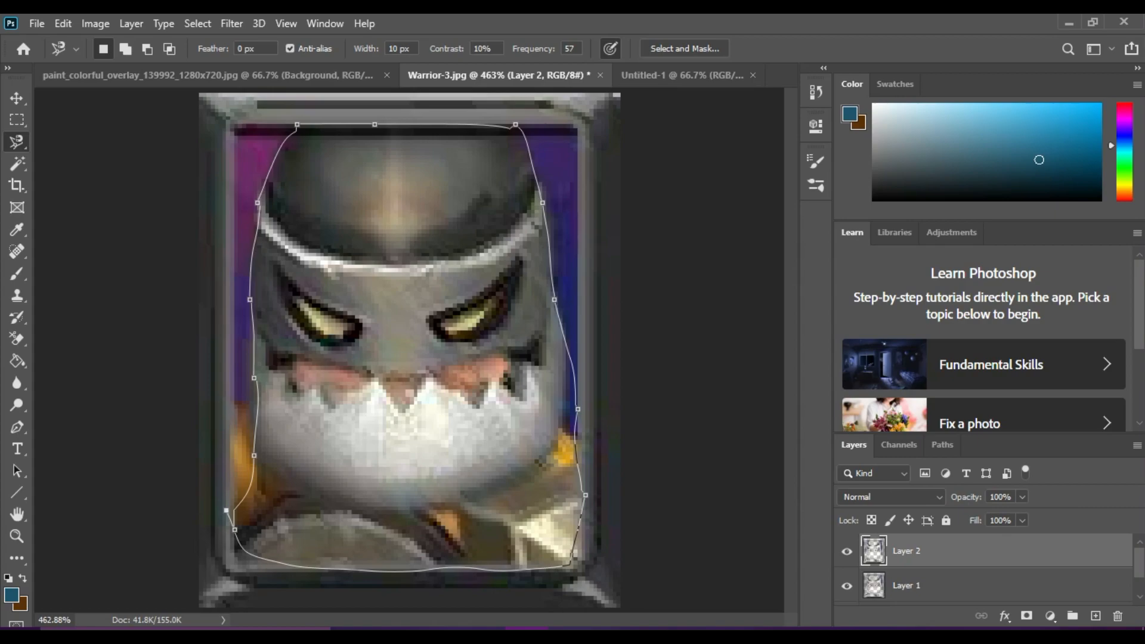
double_click(226, 513)
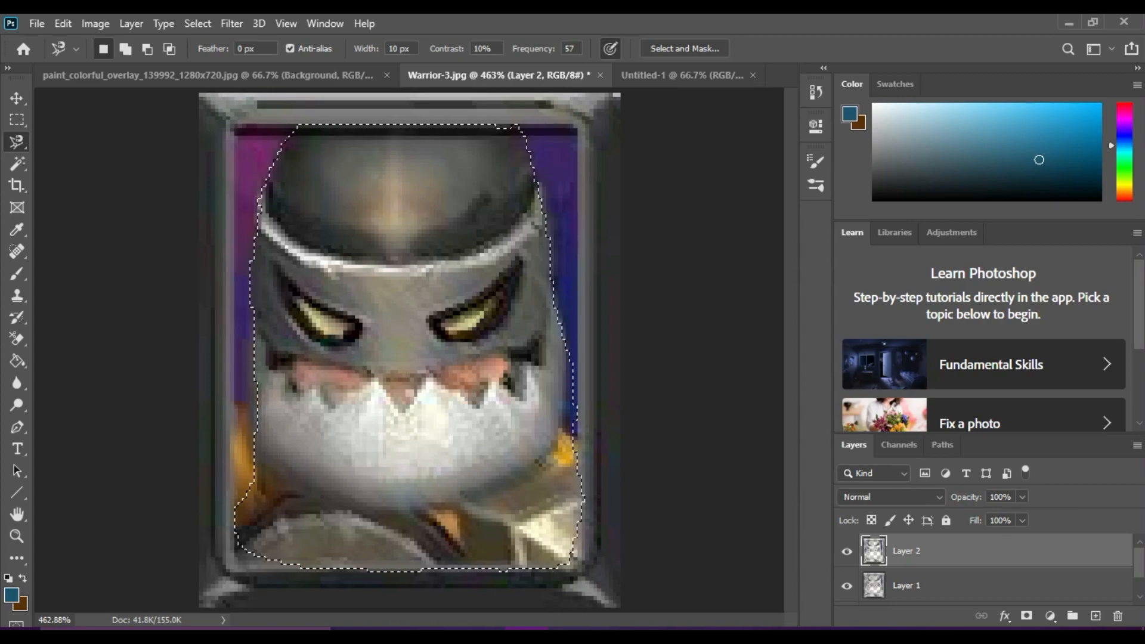
- Copy the lassoed warrior figure into the black Untitled-1 document, enlarge it and place it near the canvas's upper middle
key("ctrl+c")
key("ctrl+Tab")
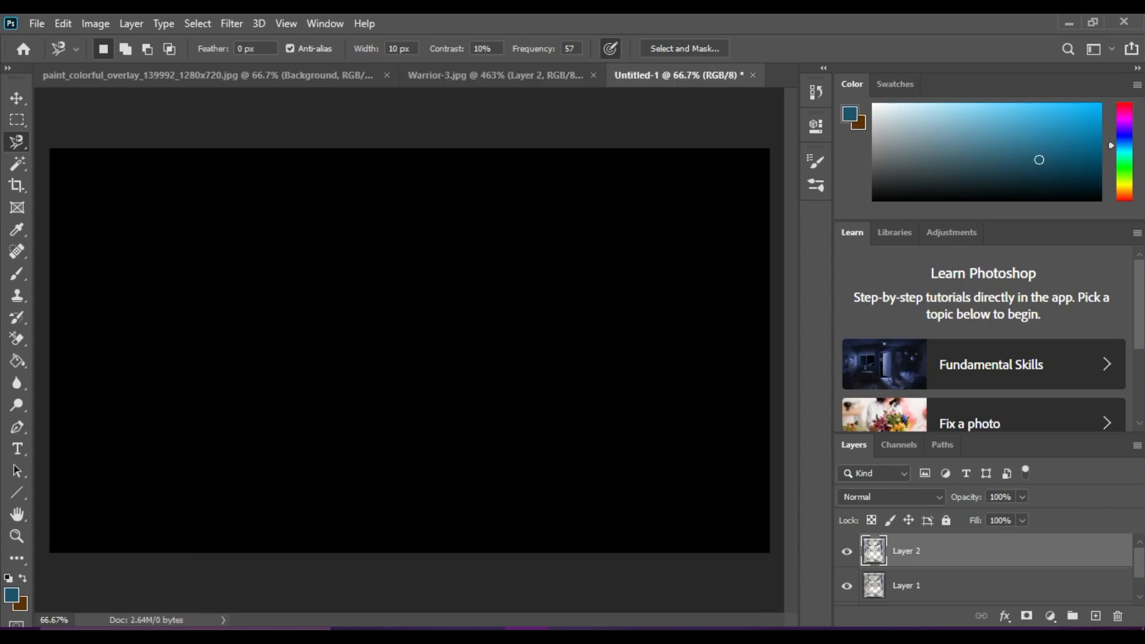
key("ctrl+v")
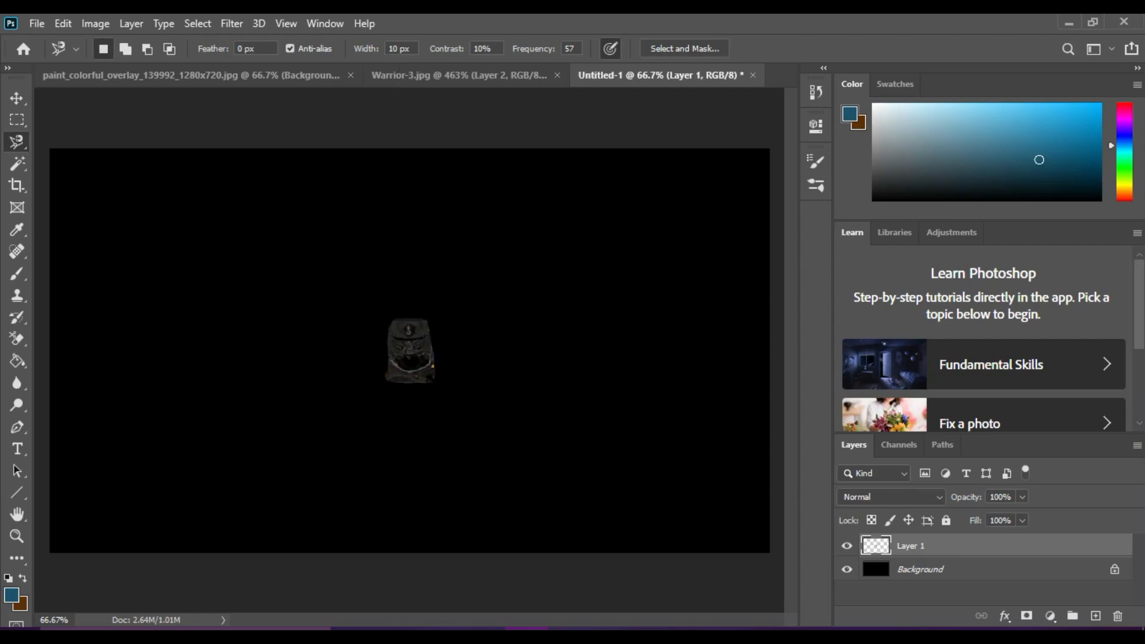
key("v")
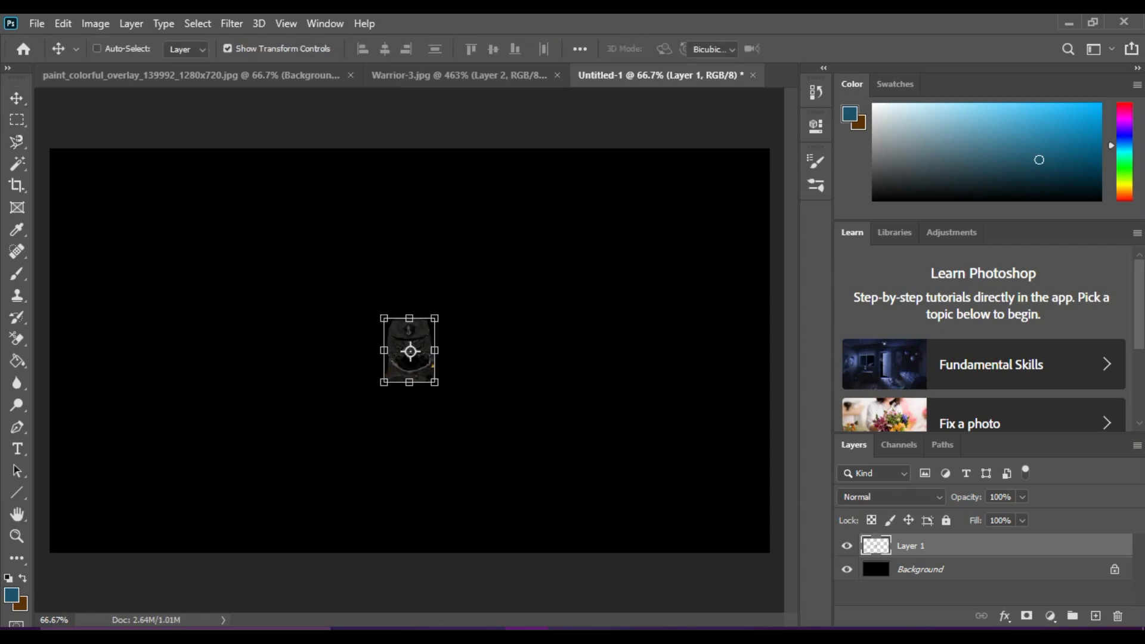
key("ctrl+t")
left_click_drag(434, 382, 534, 506)
left_click_drag(509, 397, 433, 240)
left_click(835, 49)
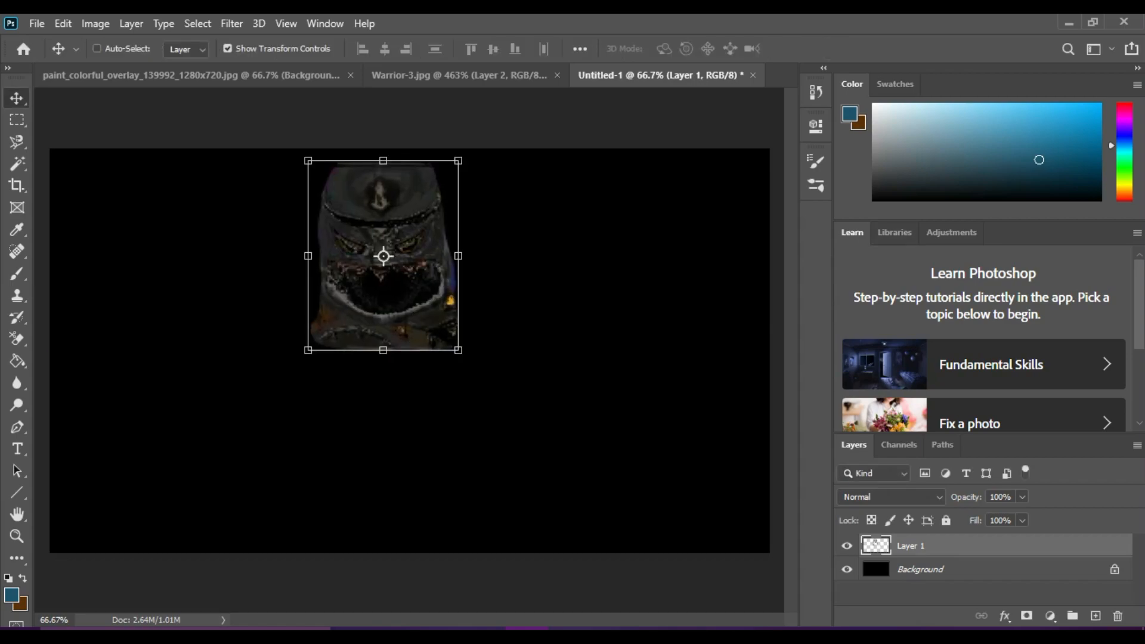
- Shift the pasted figure on Layer 1 slightly lower and enlarge it to most of the black canvas's height
left_click(954, 570)
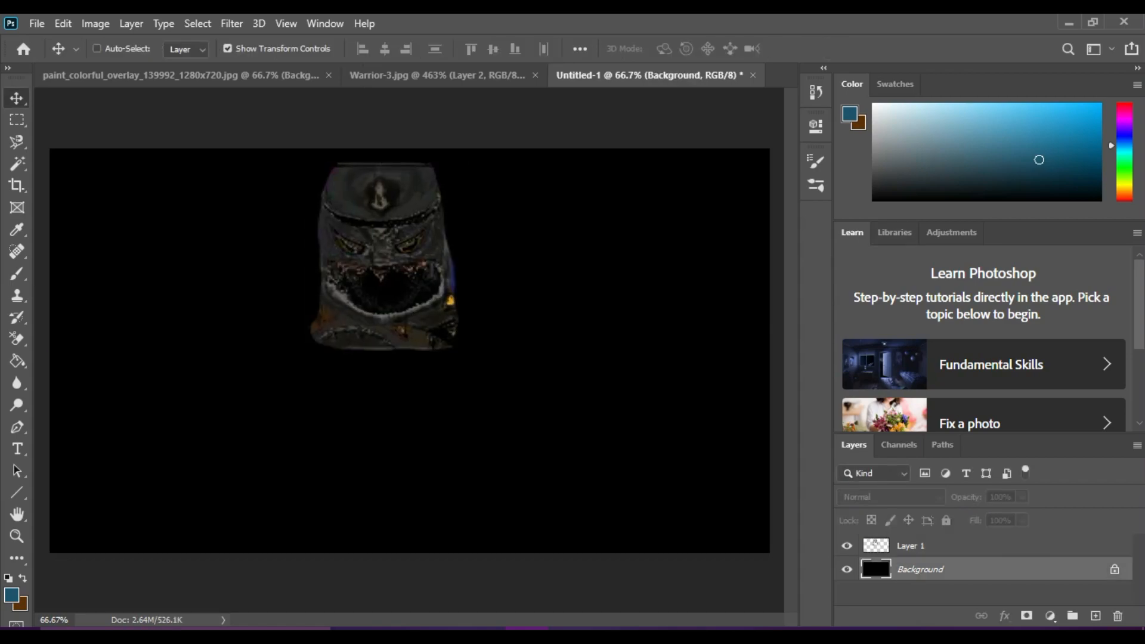
left_click(954, 545)
left_click_drag(426, 262, 438, 284)
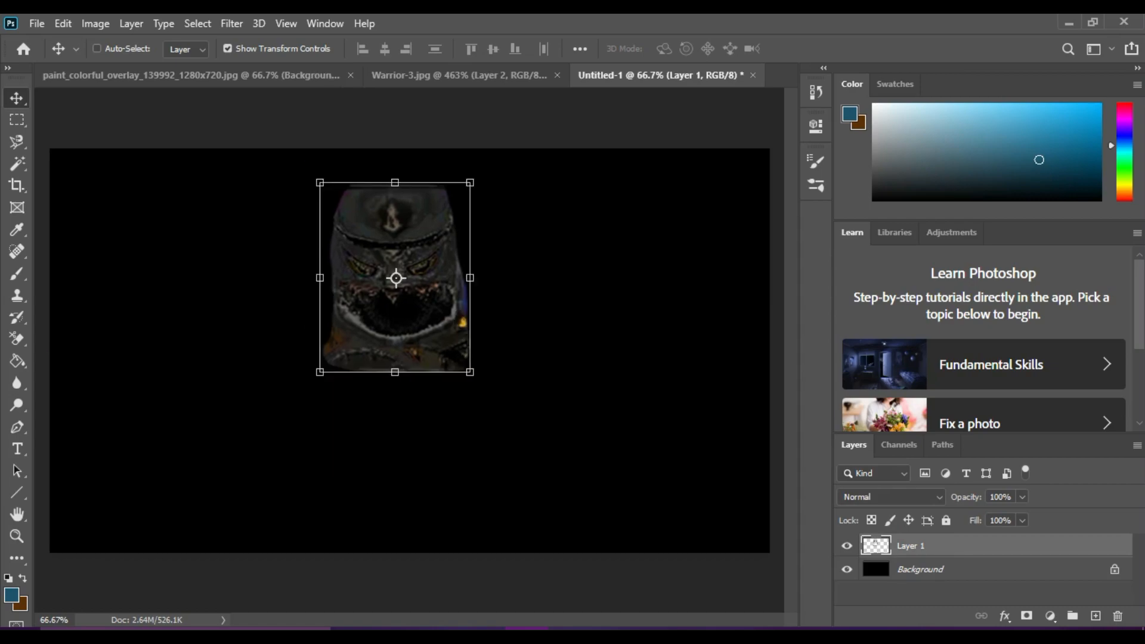
left_click_drag(470, 371, 583, 512)
key("Return")
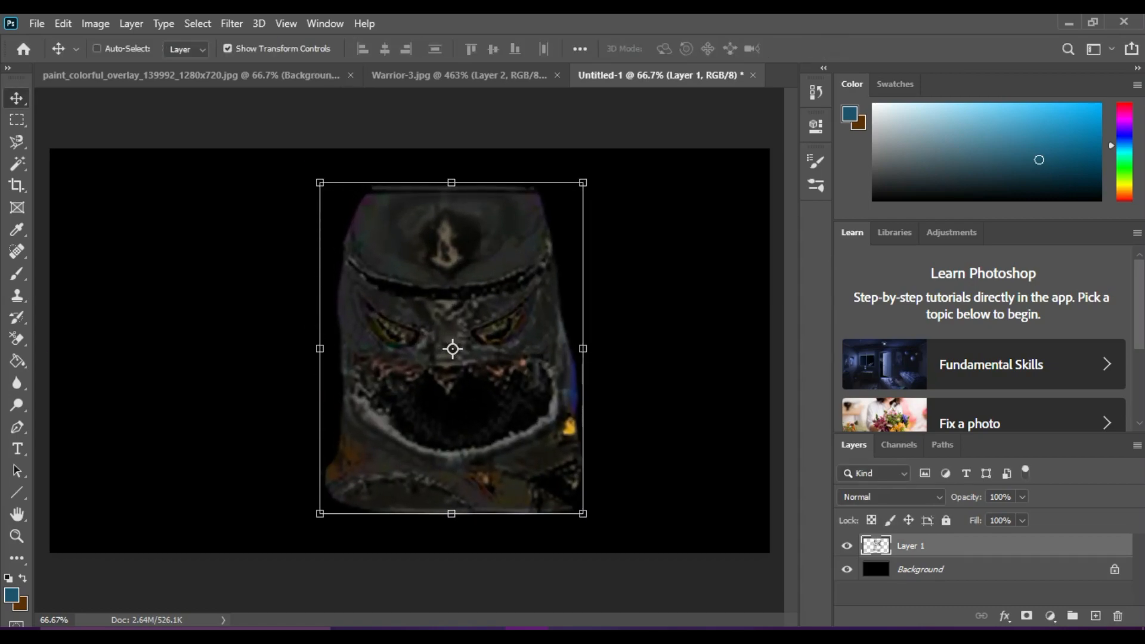
left_click(460, 75)
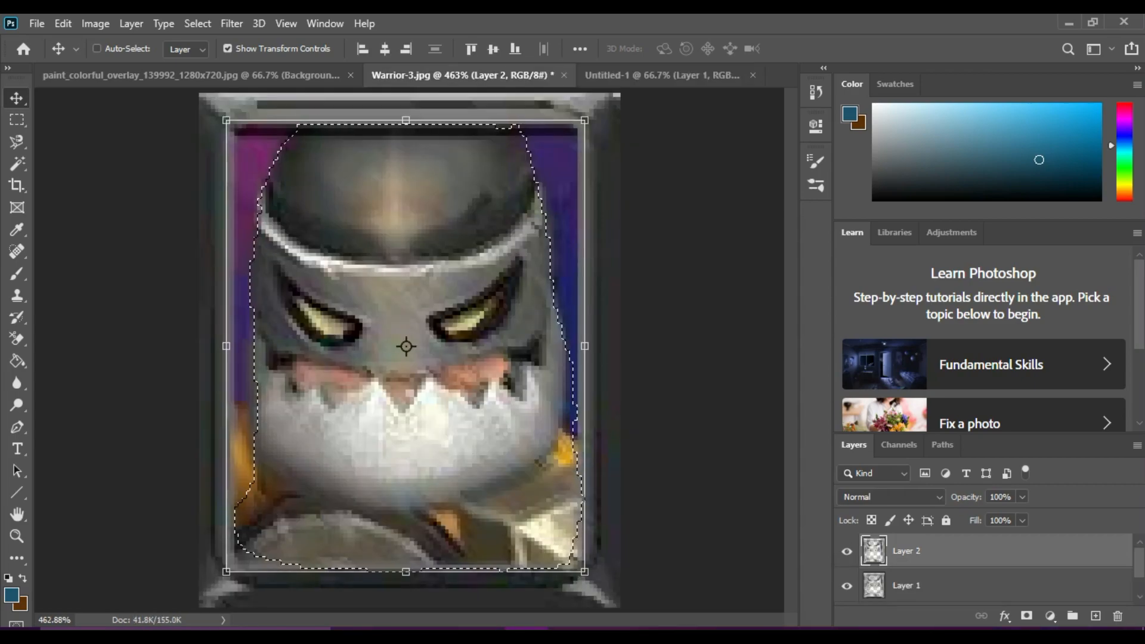
left_click(661, 75)
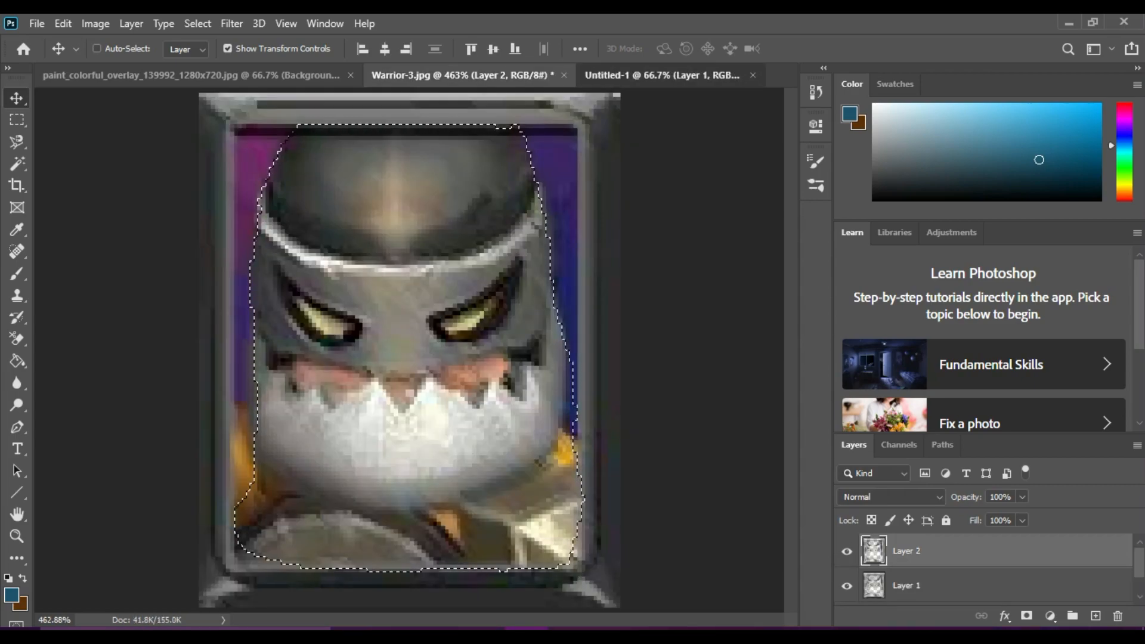
left_click(954, 569)
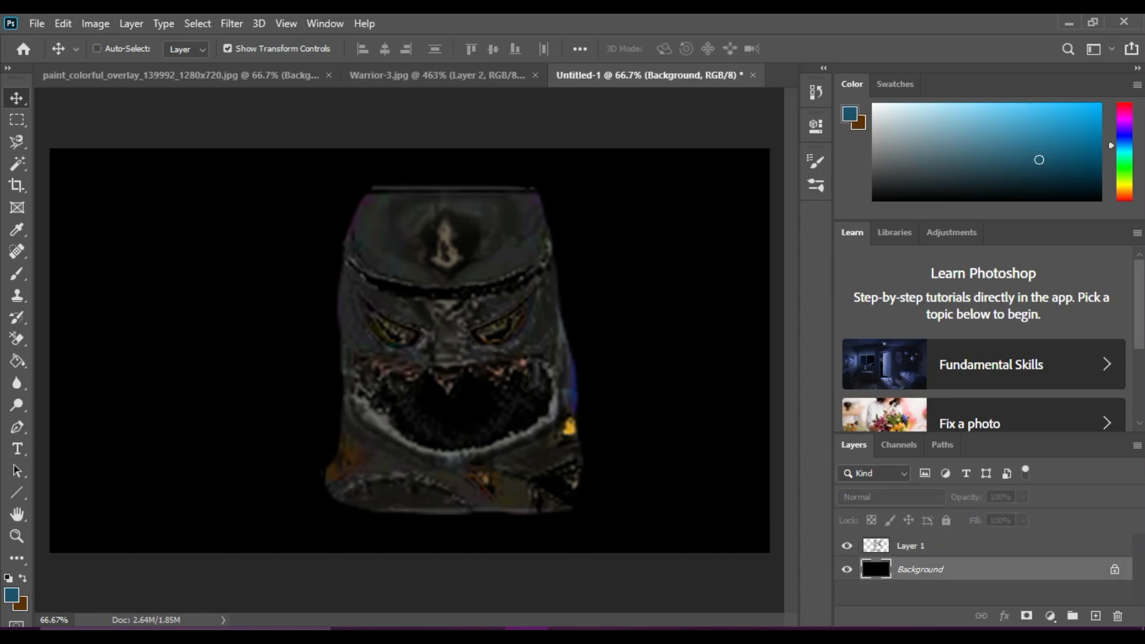
- Clear the pixels inside the lasso selection from Layer 2 and Layer 1 of Warrior-3.jpg
left_click(437, 75)
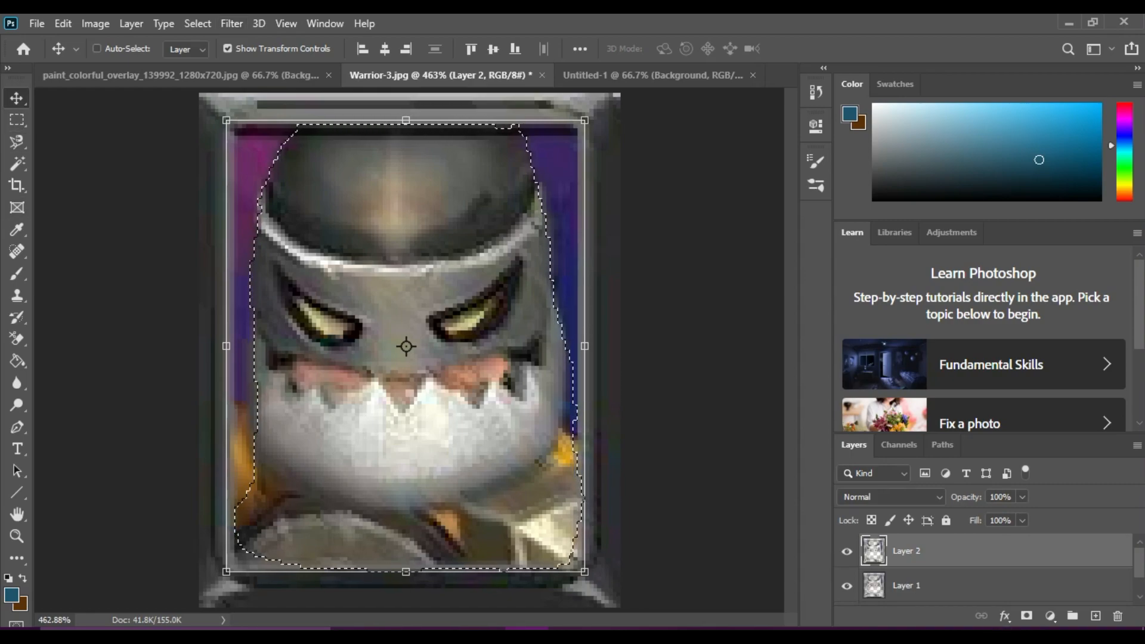
key("Delete")
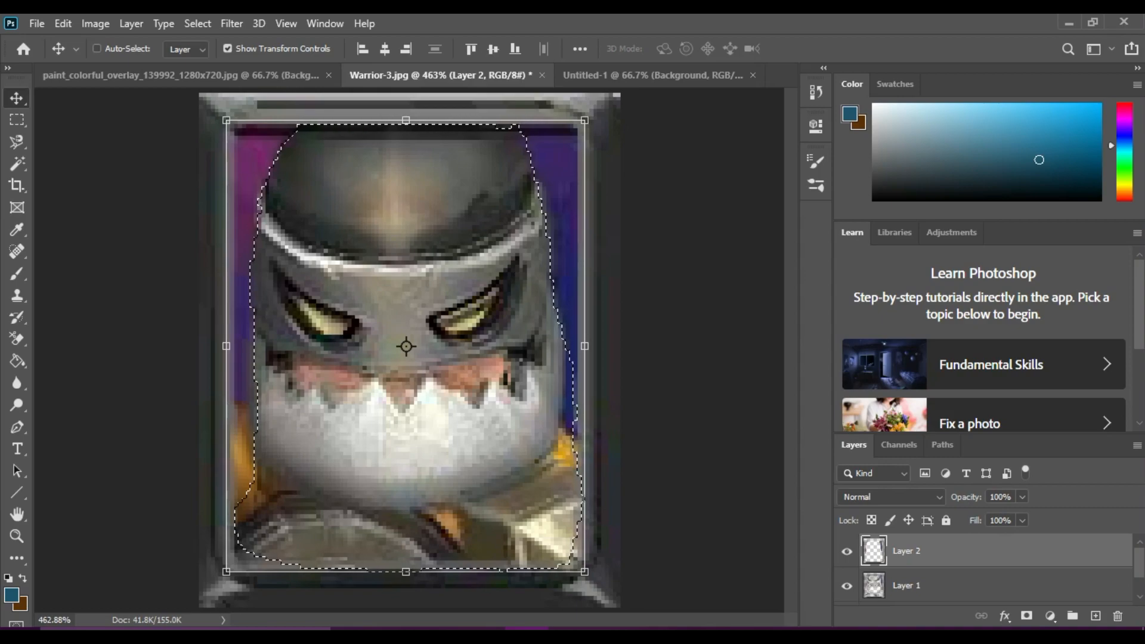
left_click(948, 585)
scroll(948, 586, "down", 1)
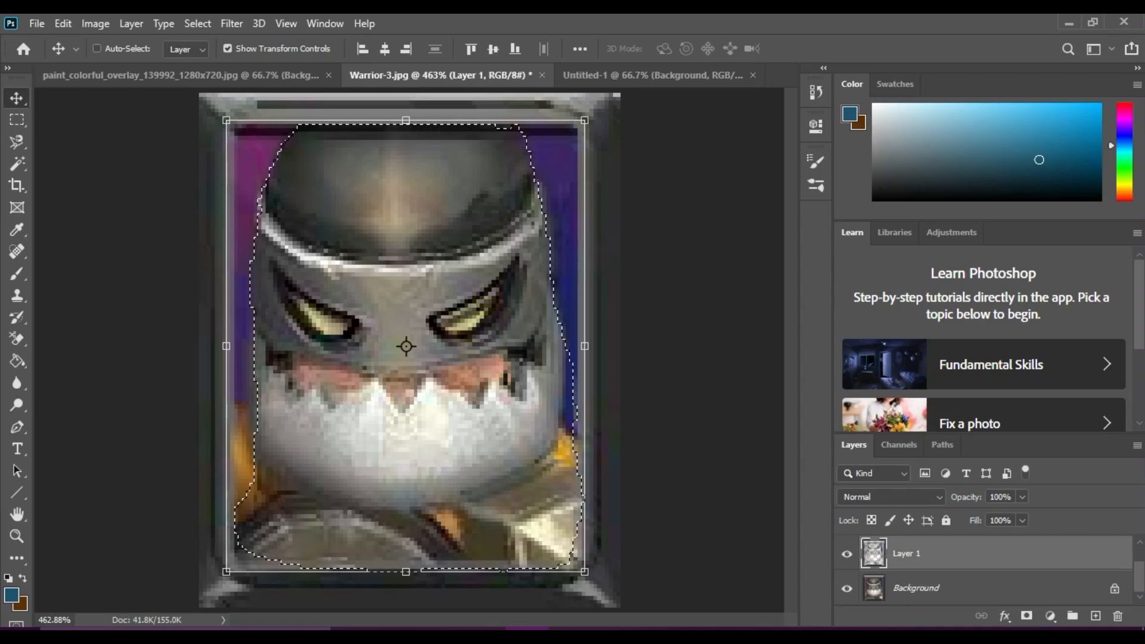
key("Delete")
scroll(948, 585, "up", 1)
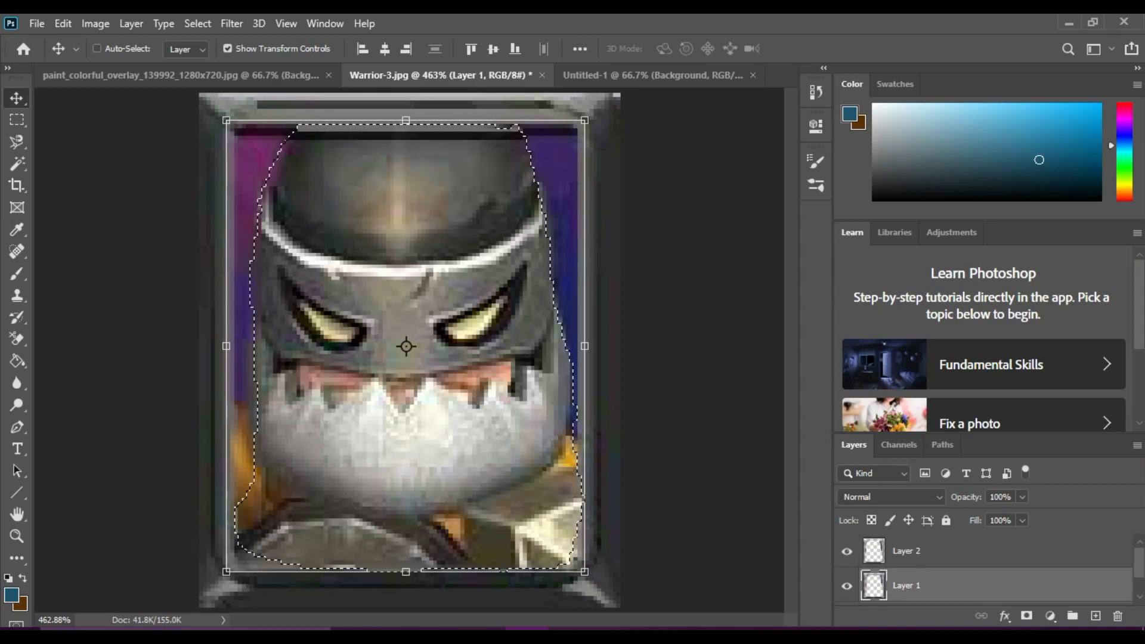
left_click(948, 551)
scroll(984, 568, "down", 1)
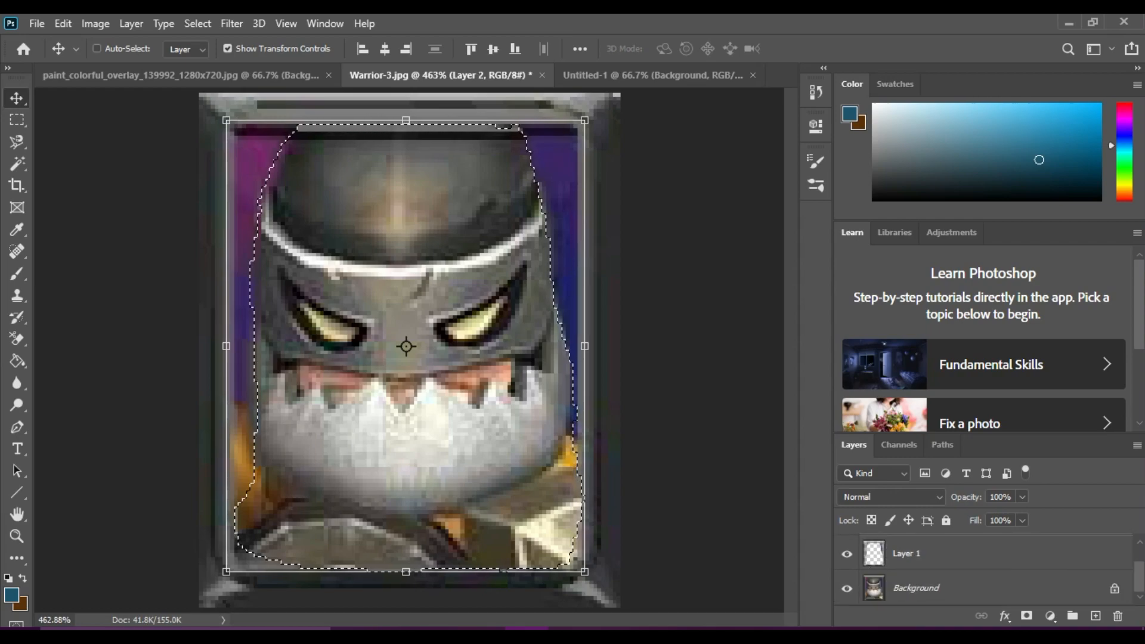
left_click(954, 553)
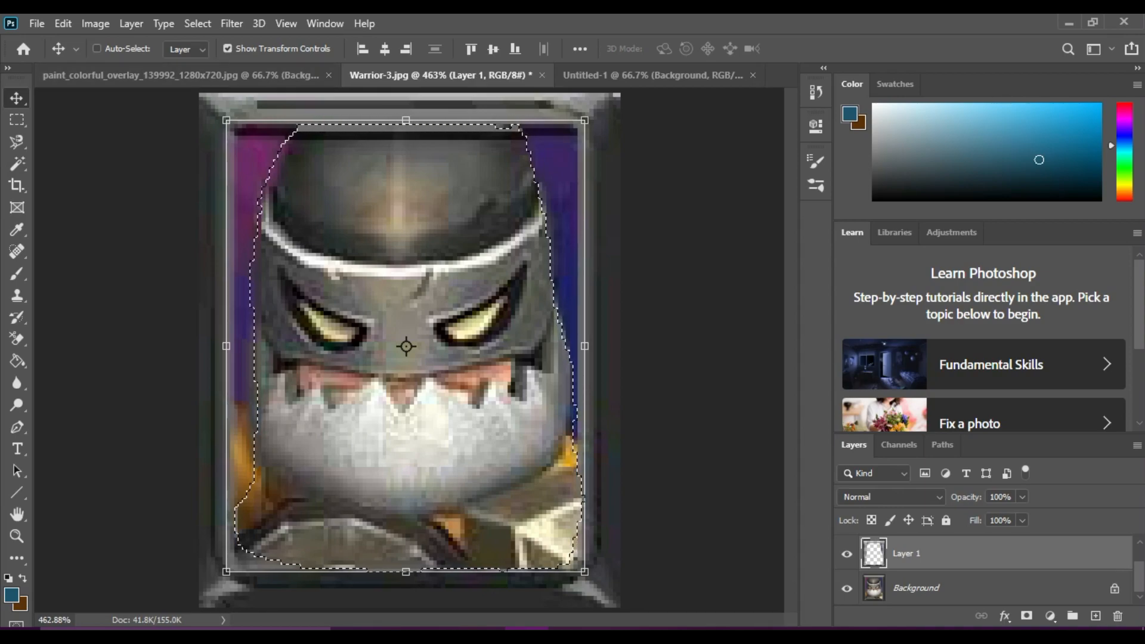
- Deselect the figure and delete Layer 1 and Layer 2 from Warrior-3.jpg, keeping only the Background
key("ctrl+d")
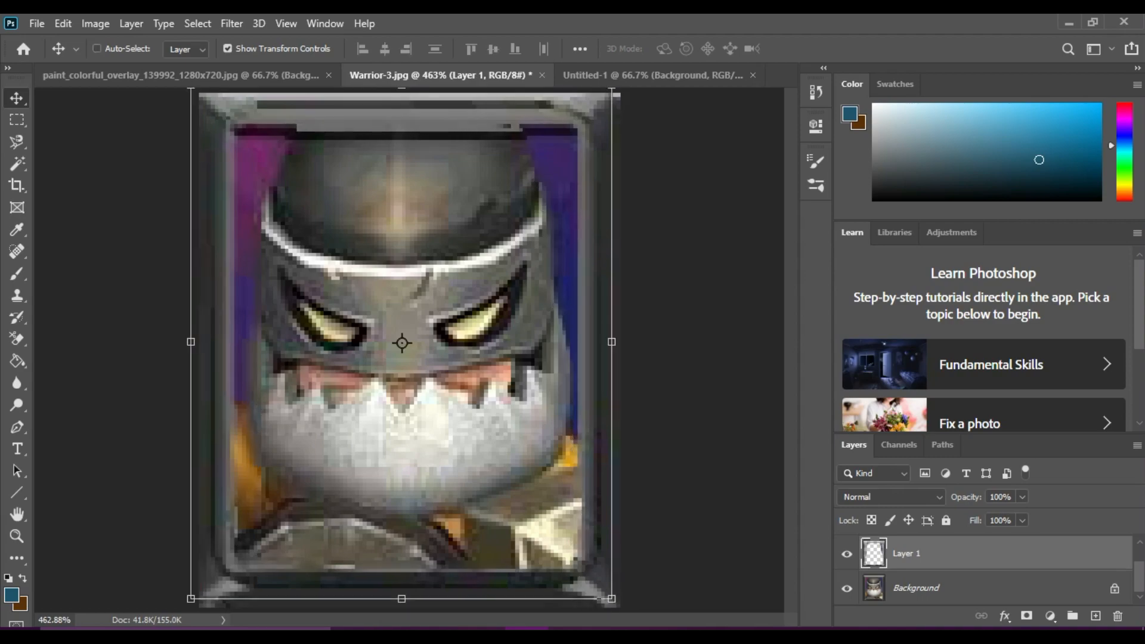
left_click(916, 588)
left_click(906, 553)
key("Delete")
left_click(907, 552)
key("Delete")
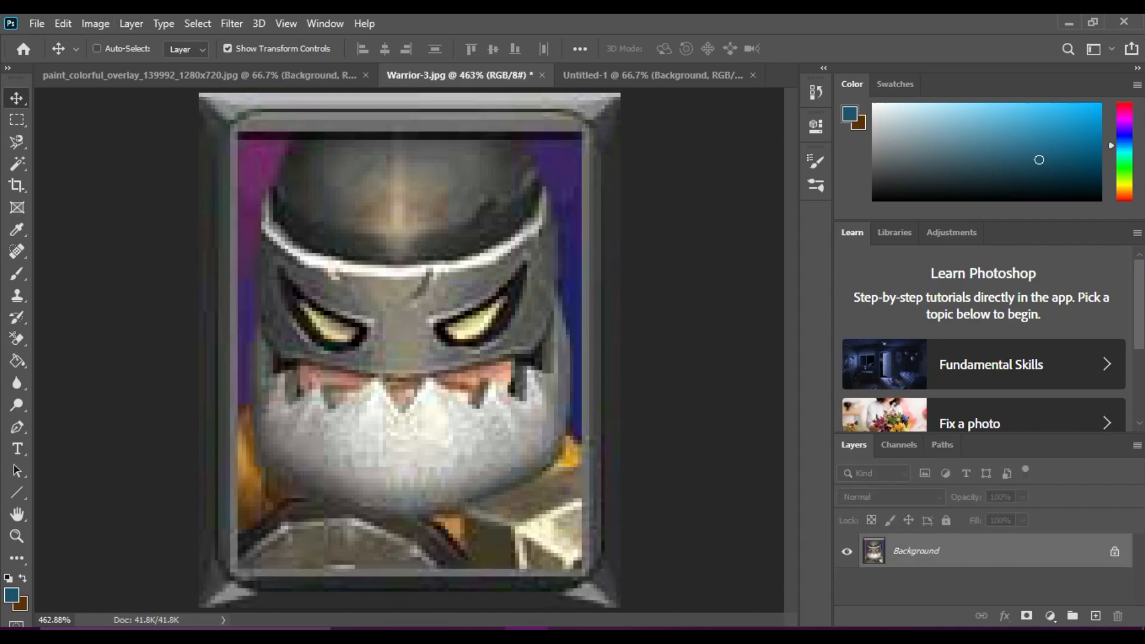
- Select the helmeted warrior with the Object Selection tool in Rectangle mode, framing an area about 1.25 by 1.54 in inside the picture frame
left_click(17, 141)
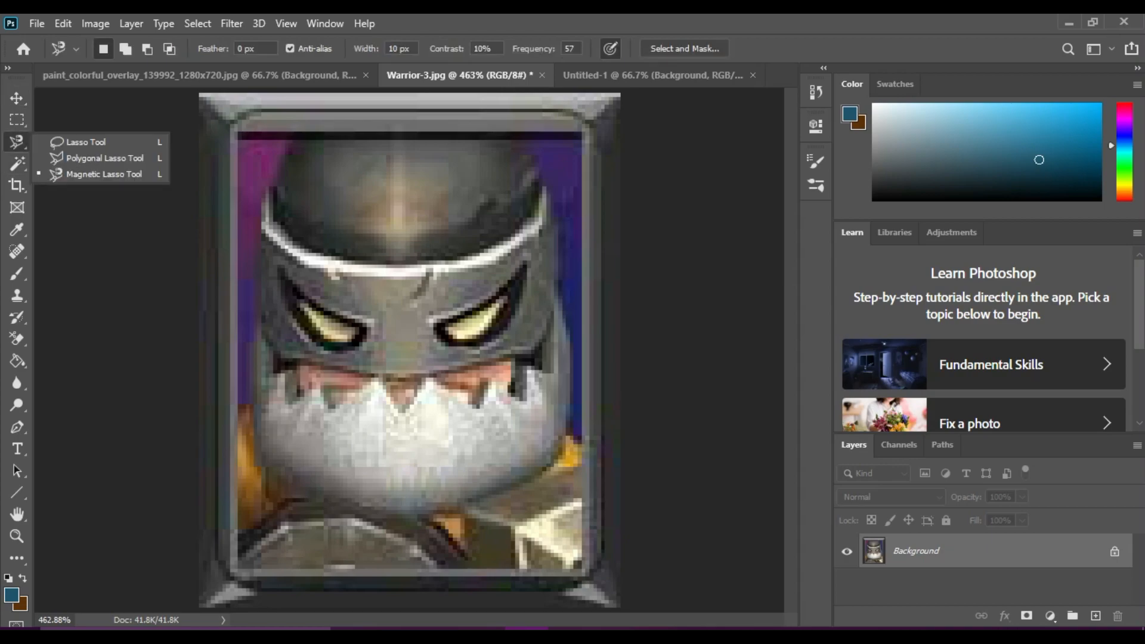
left_click(17, 162)
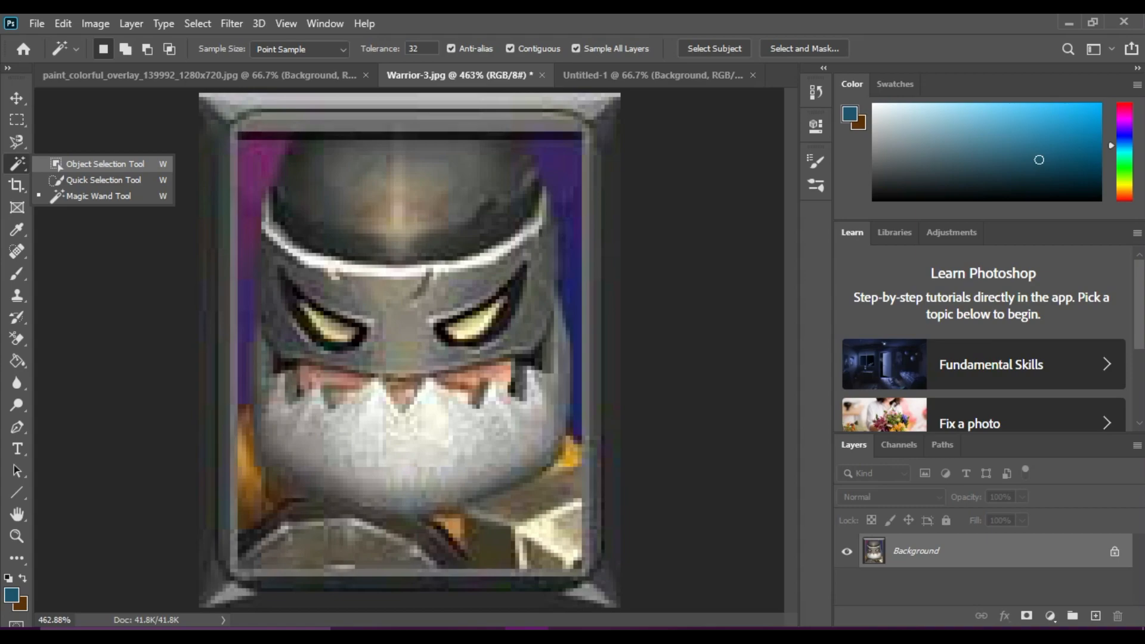
left_click(59, 167)
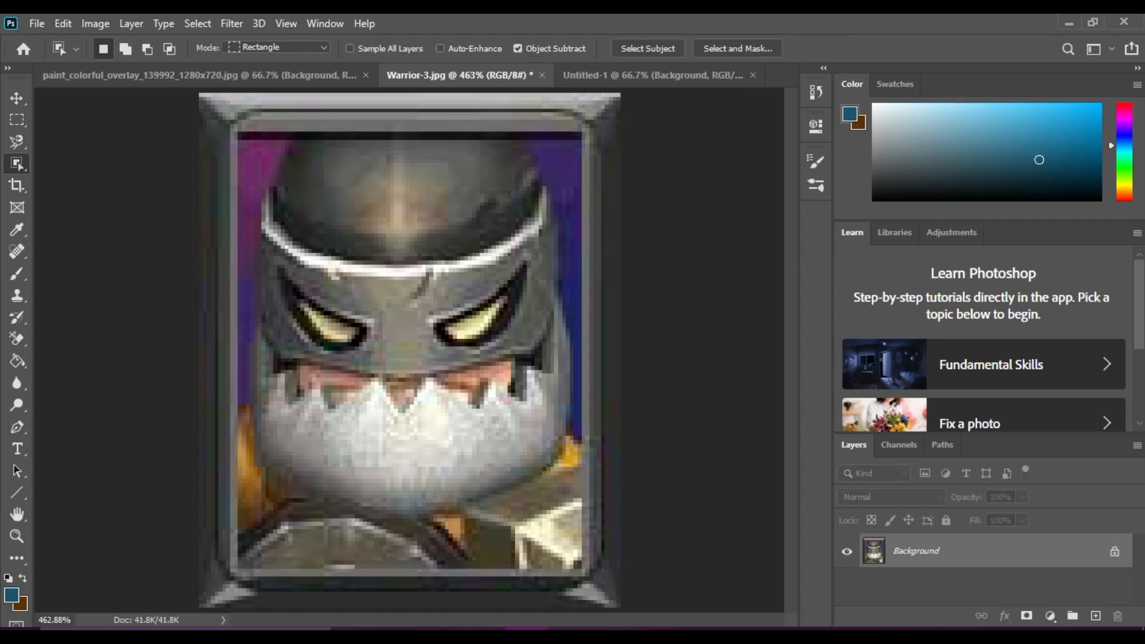
left_click_drag(237, 133, 585, 563)
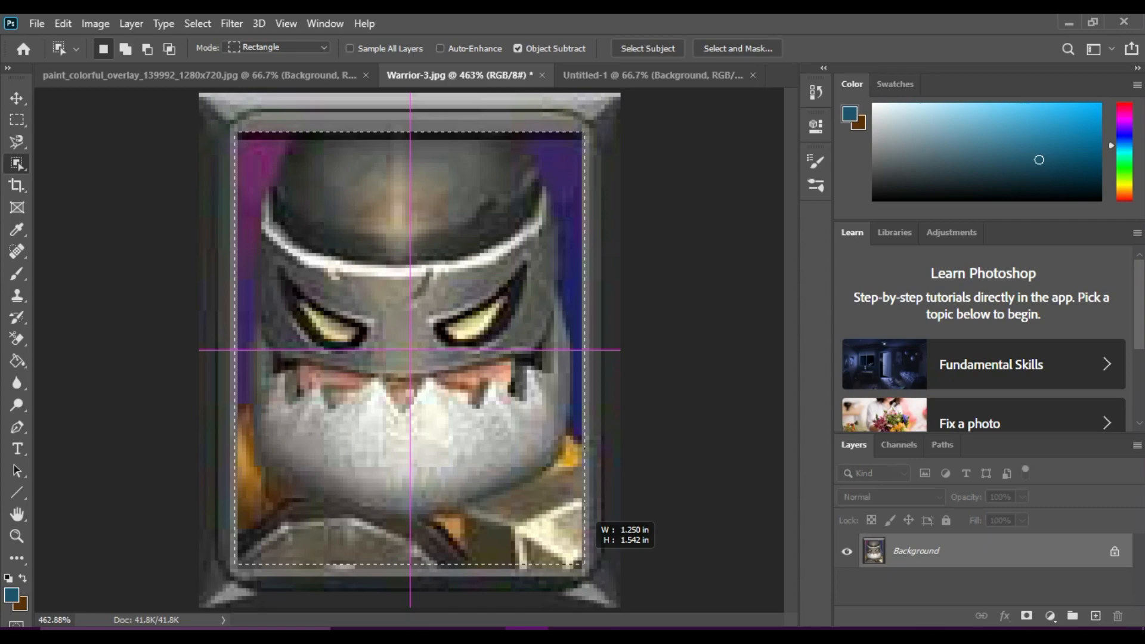
left_click_drag(620, 607, 620, 607)
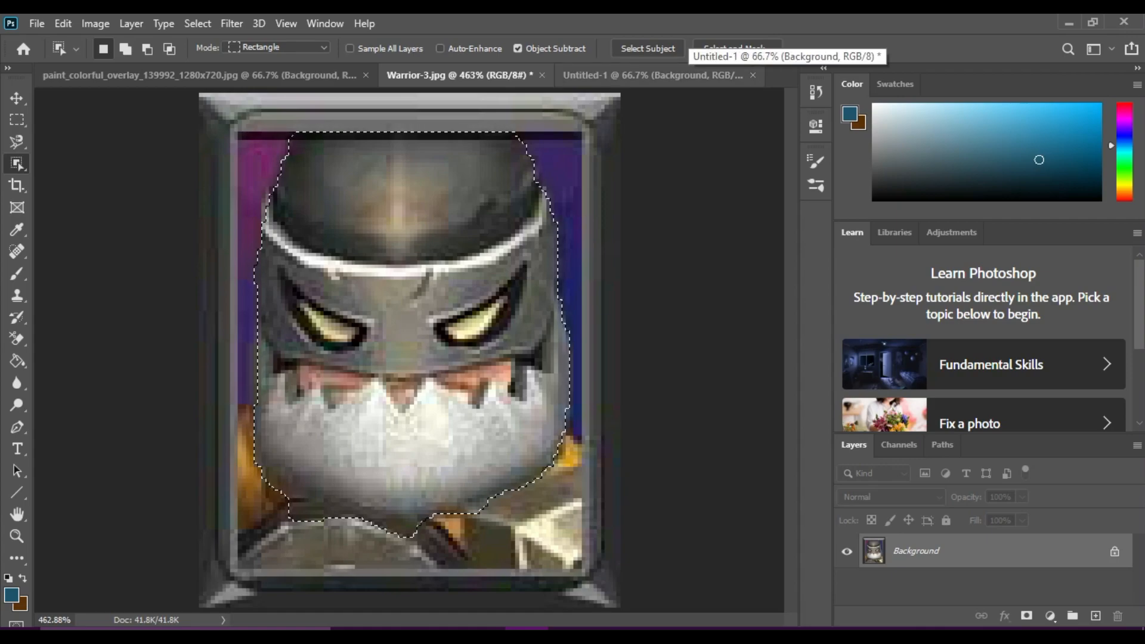
- Paste the selected warrior head into the black document, scale it to about 452% and place it left of the dark figure
left_click(686, 73)
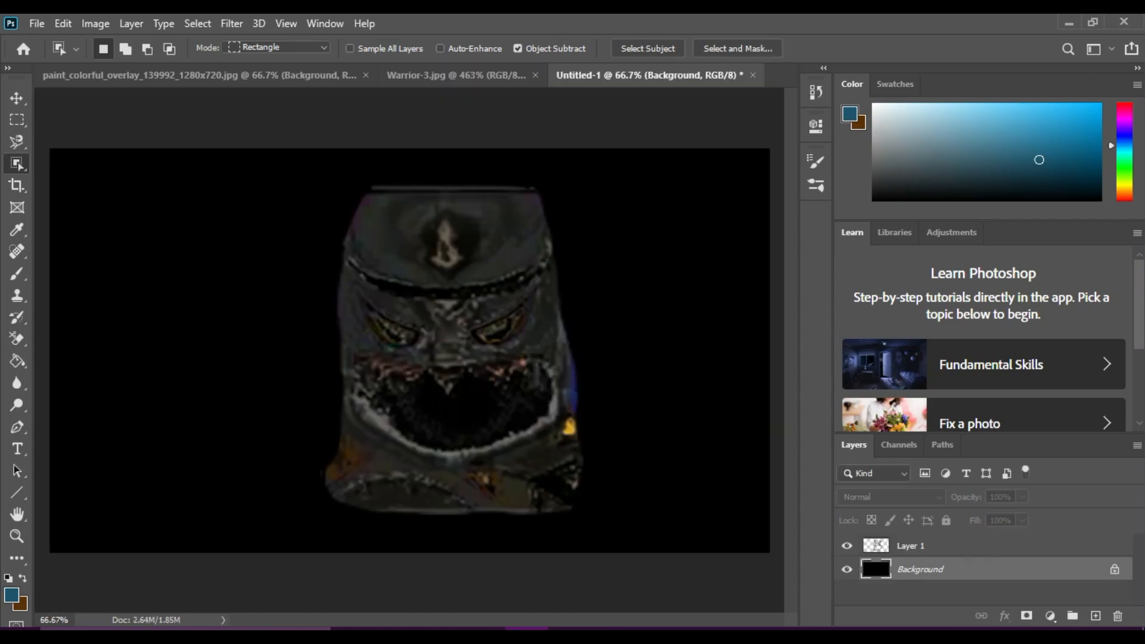
key("ctrl+v")
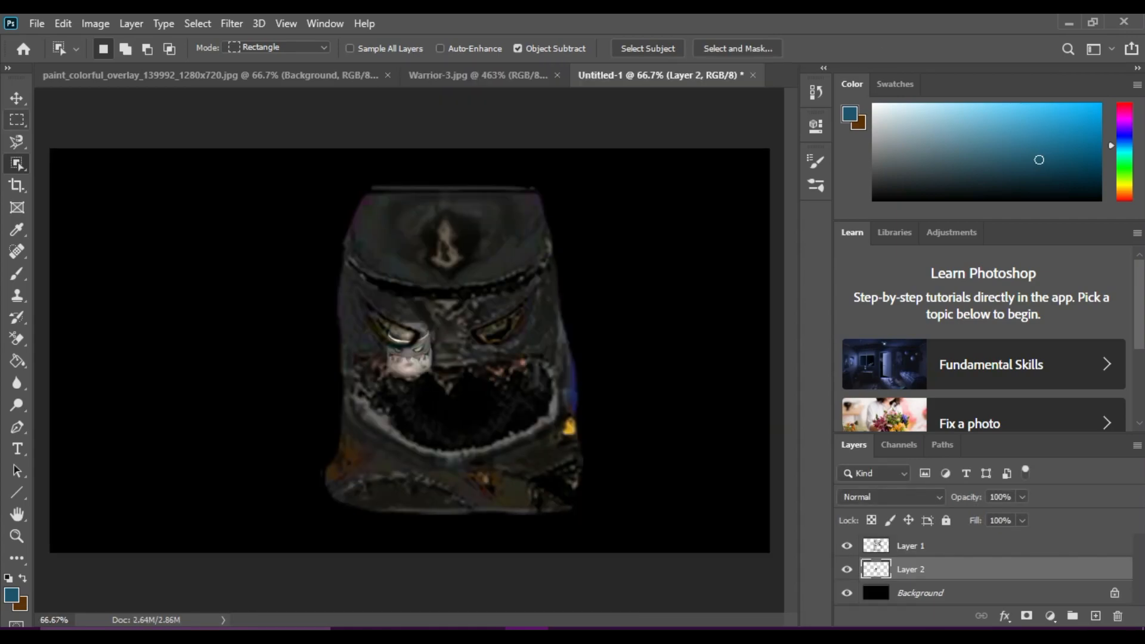
key("v")
left_click_drag(409, 357, 130, 231)
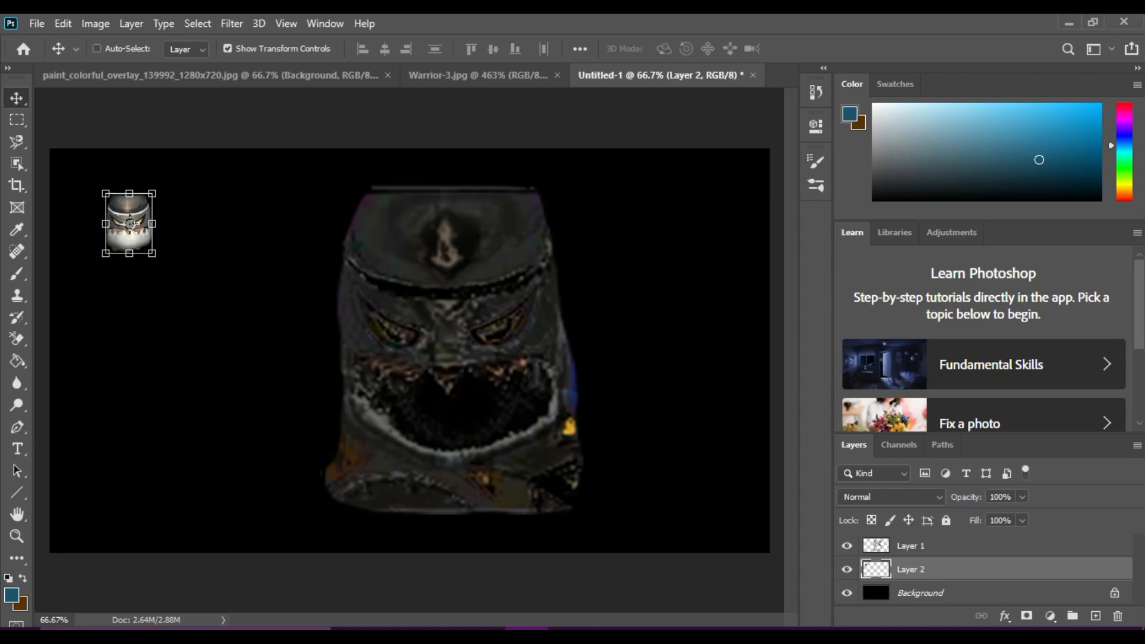
left_click_drag(152, 253, 320, 466)
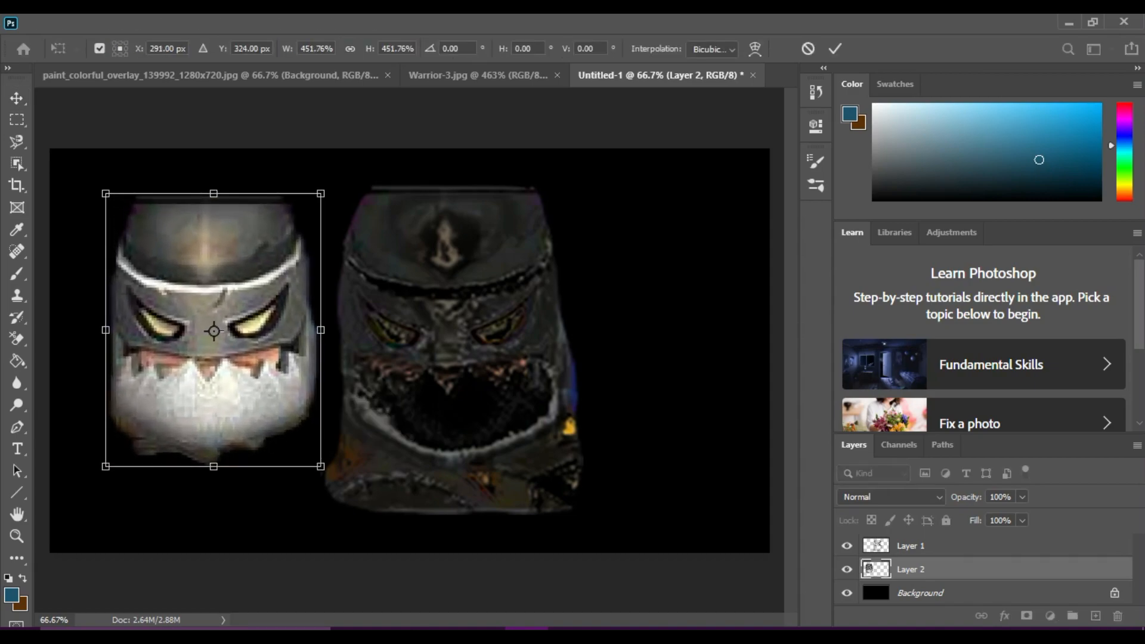
left_click(835, 48)
left_click_drag(262, 343, 240, 335)
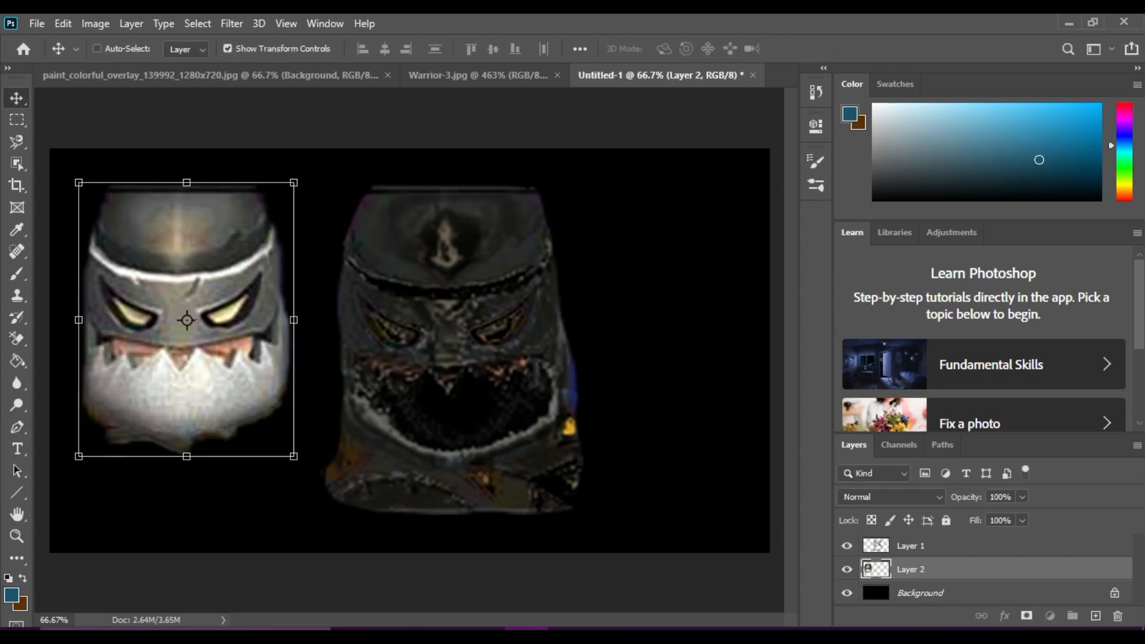
left_click(990, 593)
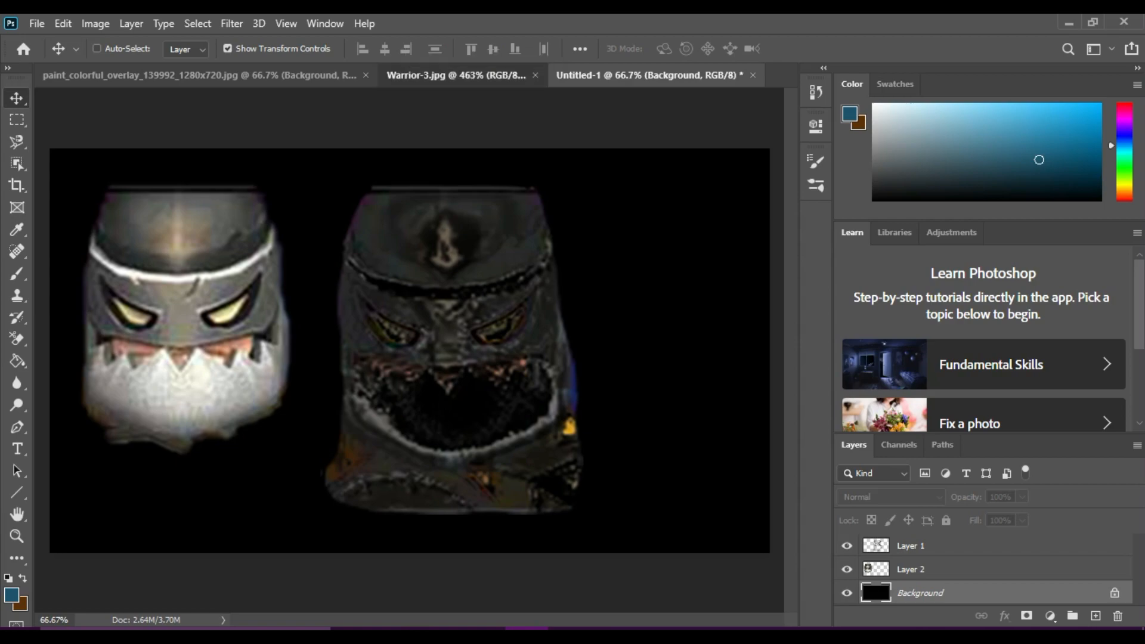
- Clear the selection in Warrior-3.jpg and switch to the Polygonal Lasso tool
left_click(456, 75)
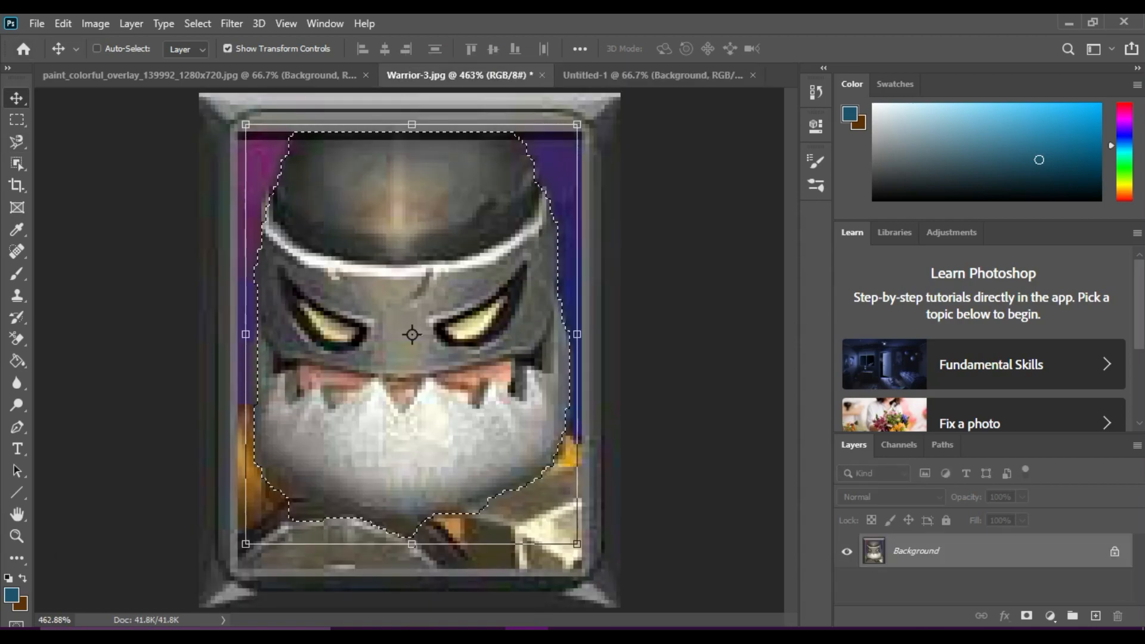
key("ctrl+d")
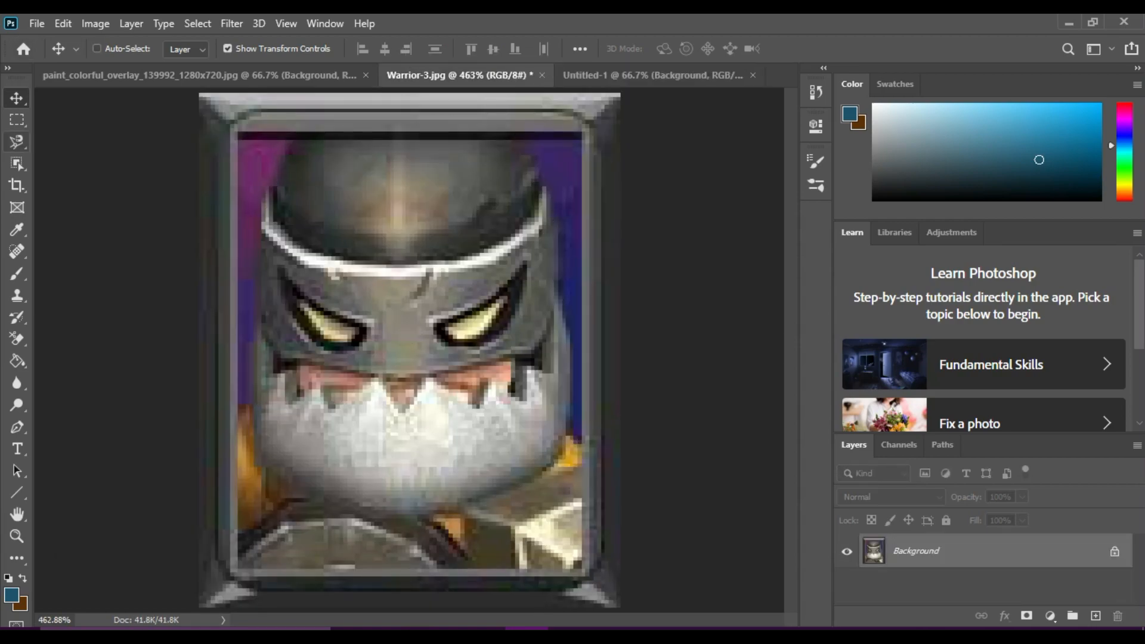
left_click(16, 142)
left_click(17, 141)
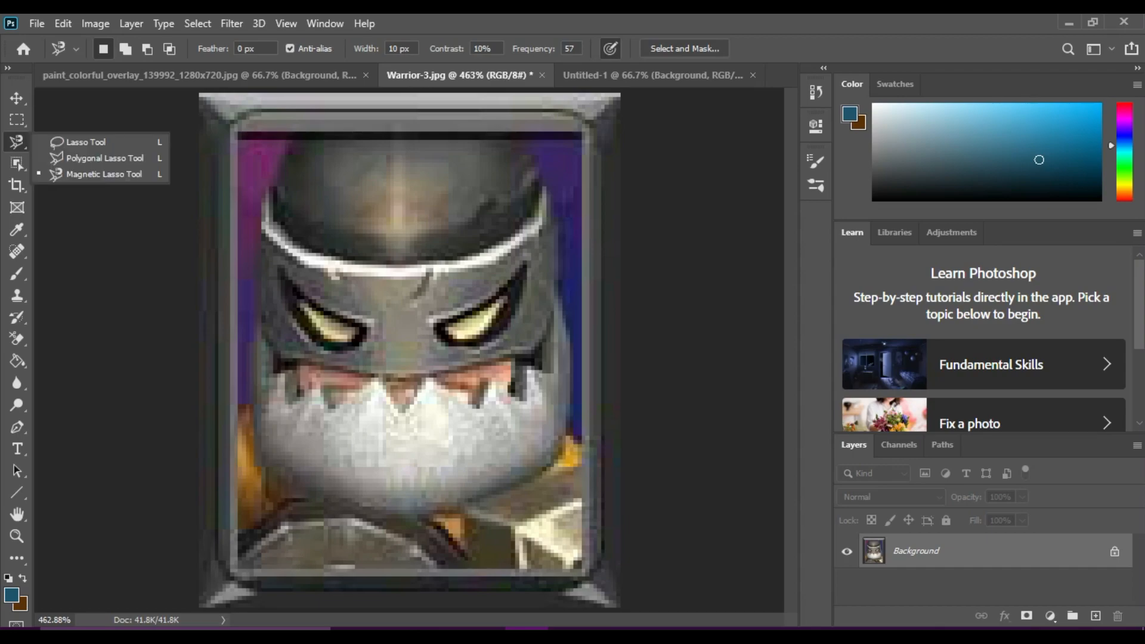
left_click(104, 157)
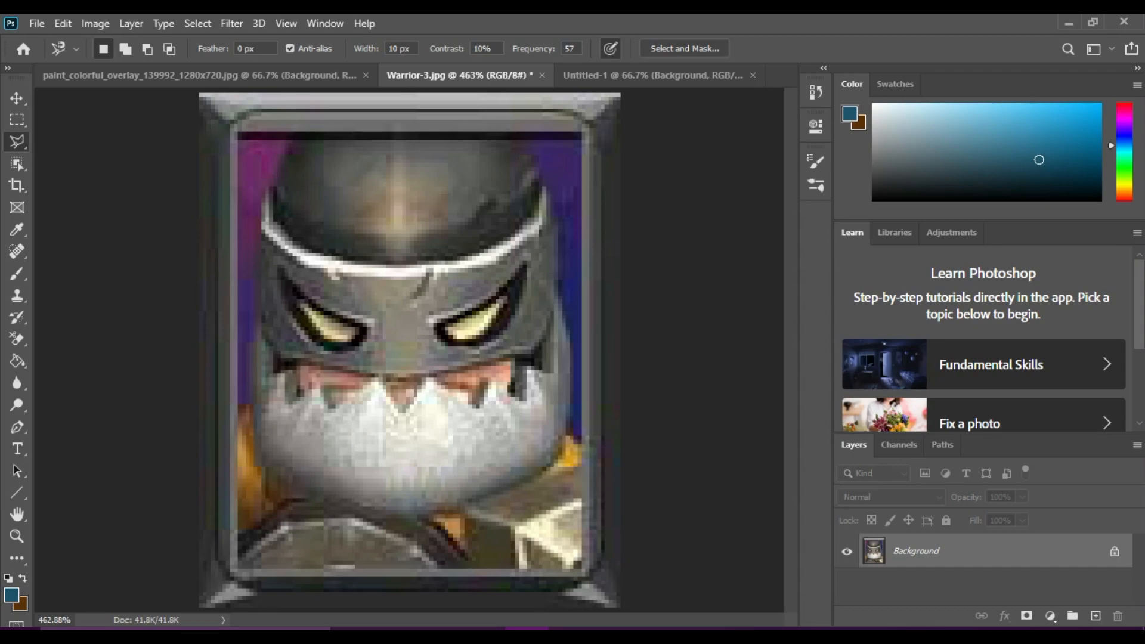
- Crop a strip off the bottom of the warrior image with the Crop tool, keeping its full width
left_click(16, 120)
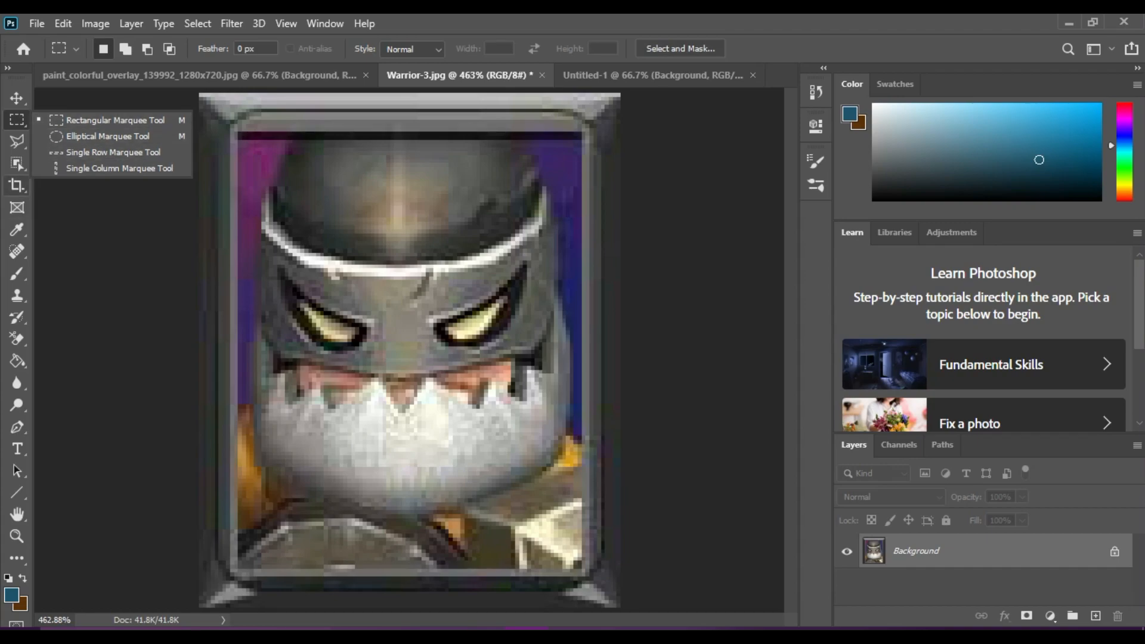
right_click(17, 186)
left_click(84, 186)
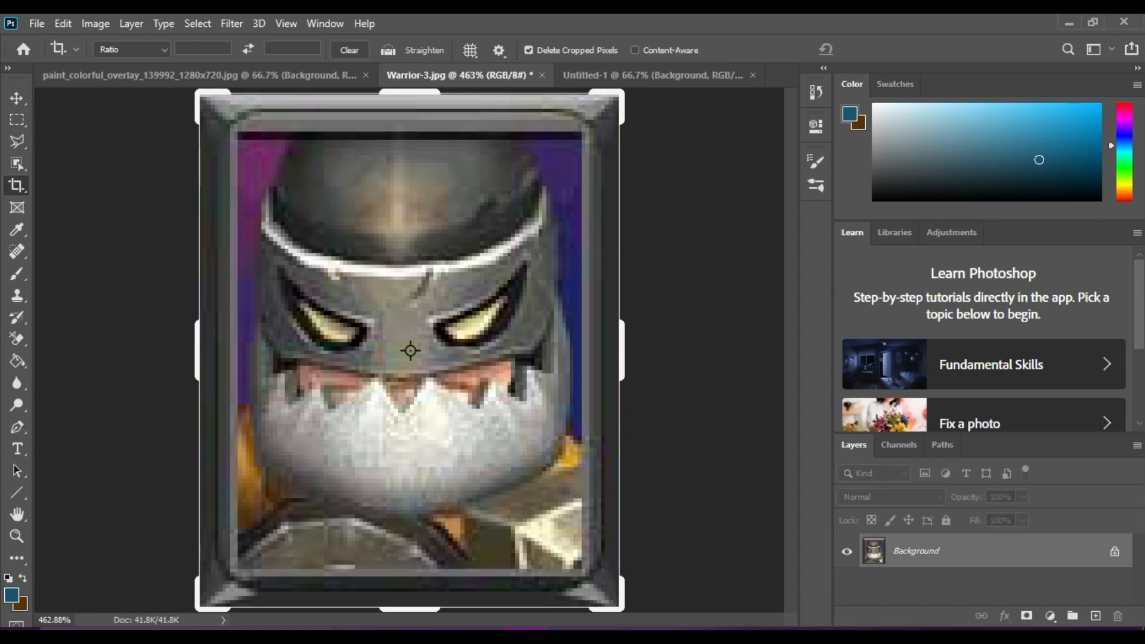
left_click_drag(414, 608, 413, 564)
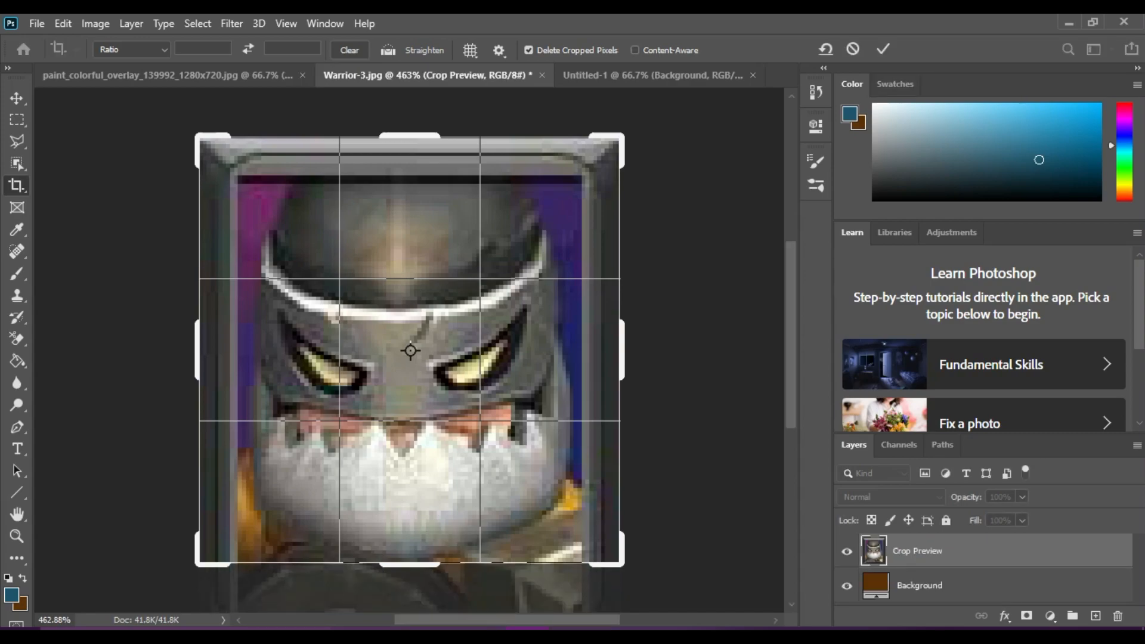
key("Return")
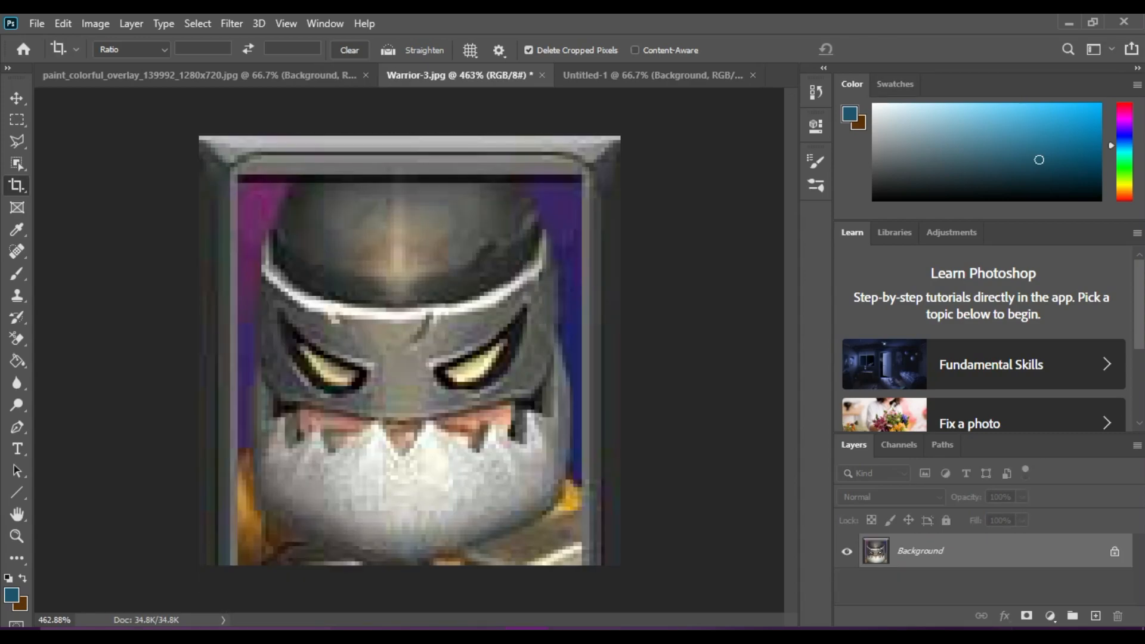
- Crop the warrior image with the Perspective Crop tool, using a nearly full-image grid rotated clockwise so the picture comes out tilted
right_click(17, 186)
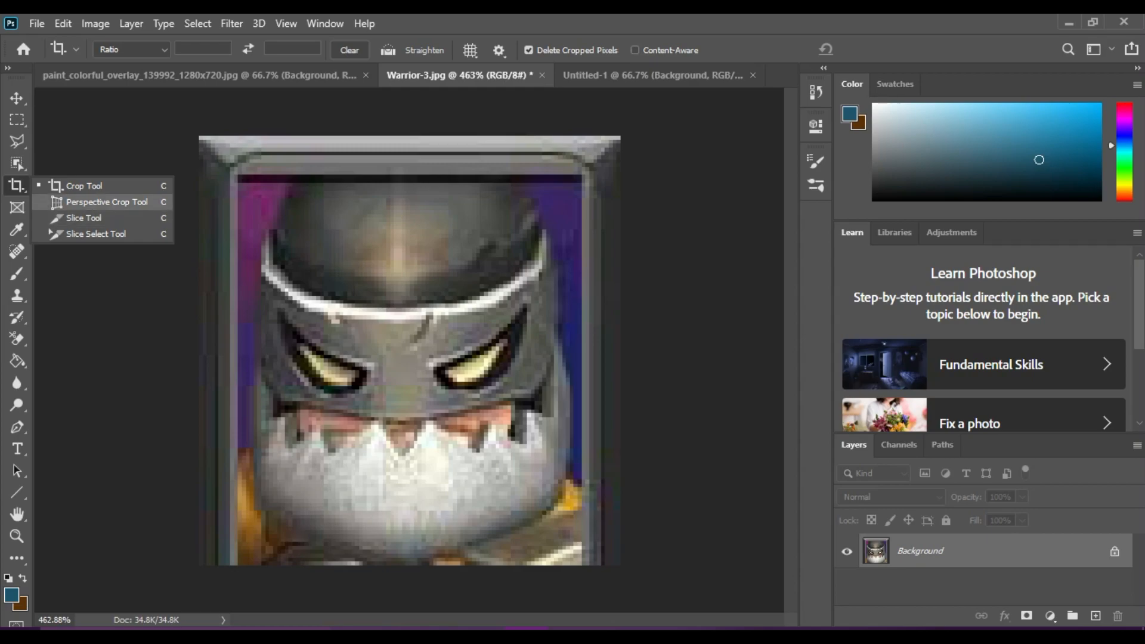
left_click(90, 199)
left_click_drag(199, 136, 604, 565)
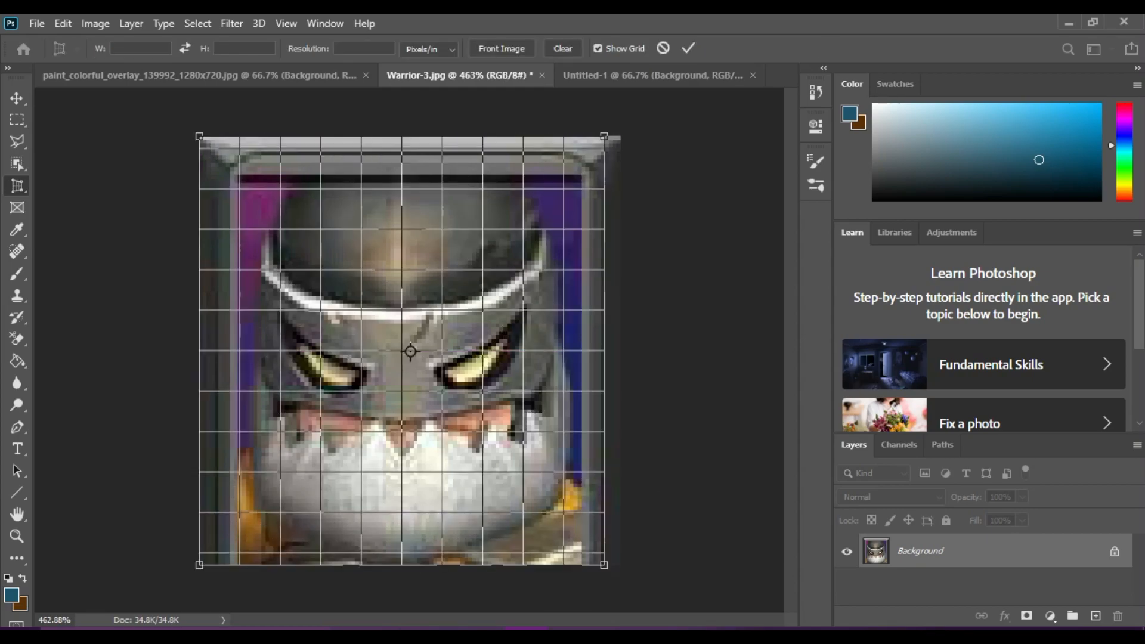
left_click_drag(410, 352, 300, 270)
mouse_move(595, 232)
left_mouse_down()
mouse_move(610, 241)
mouse_move(610, 231)
left_mouse_up()
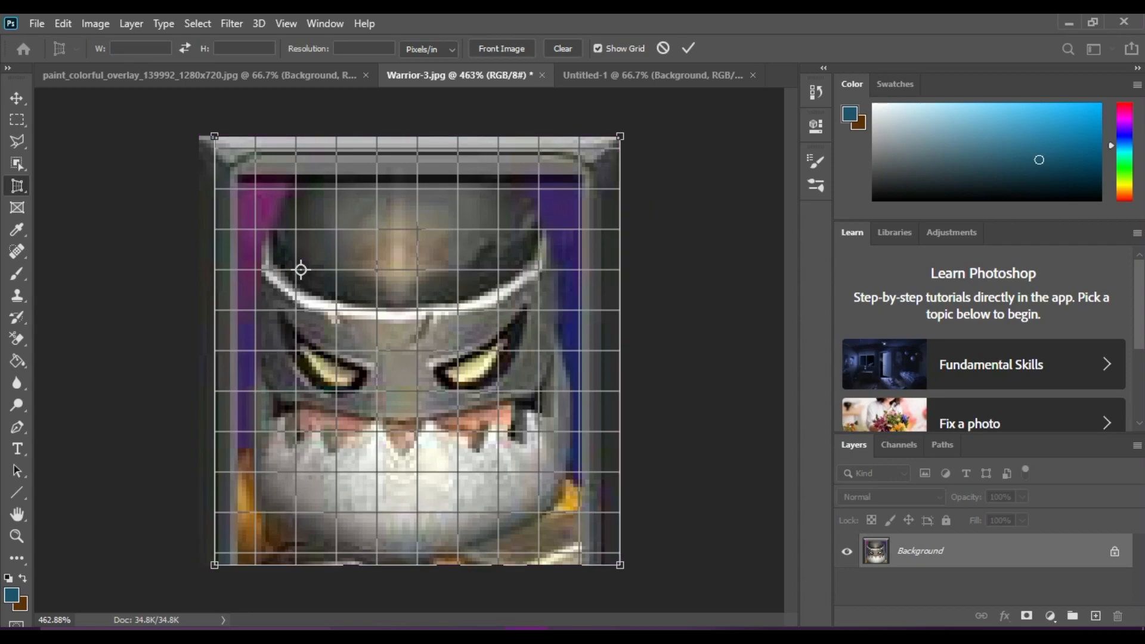
left_click_drag(642, 129, 716, 303)
left_click_drag(397, 356, 430, 331)
left_click(688, 48)
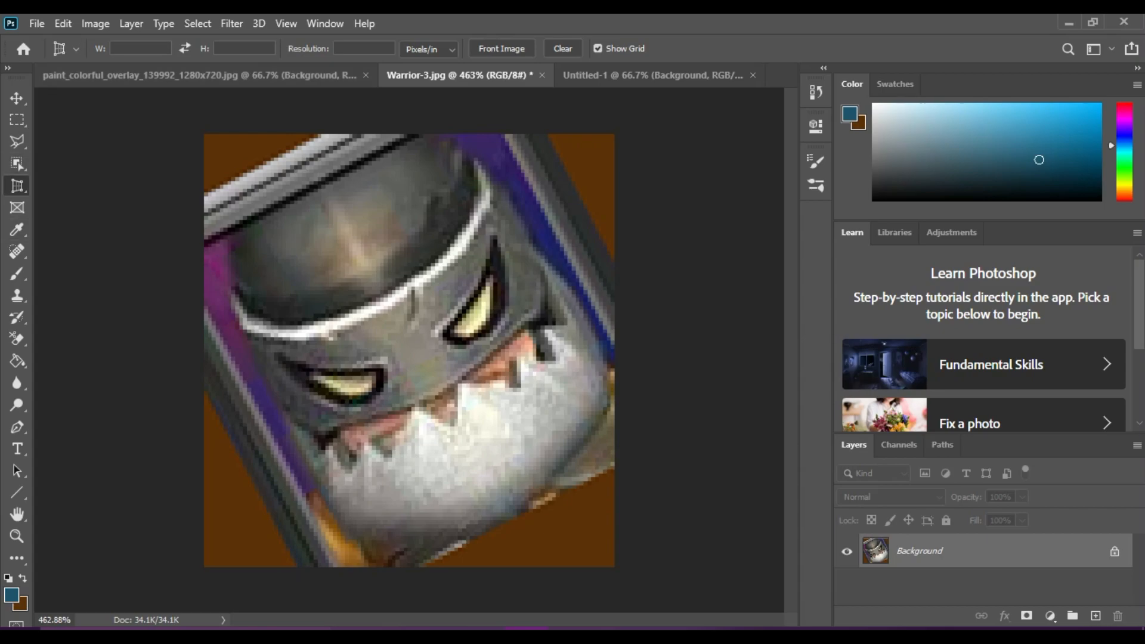
- Draw a slice covering the entire tilted warrior image with the Slice tool
right_click(16, 186)
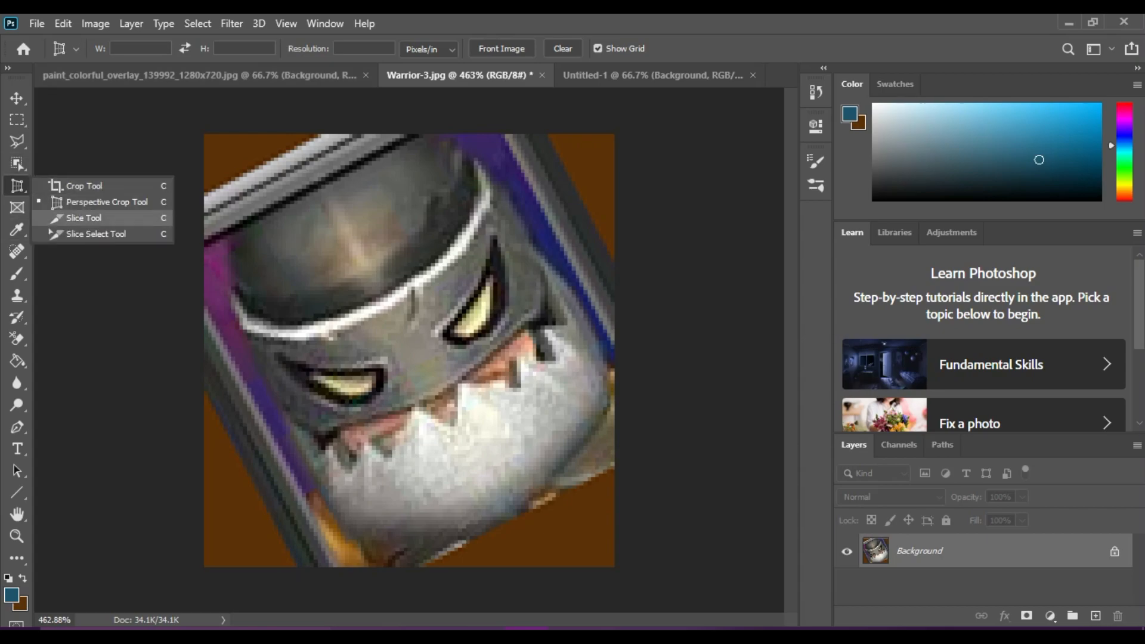
left_click(85, 217)
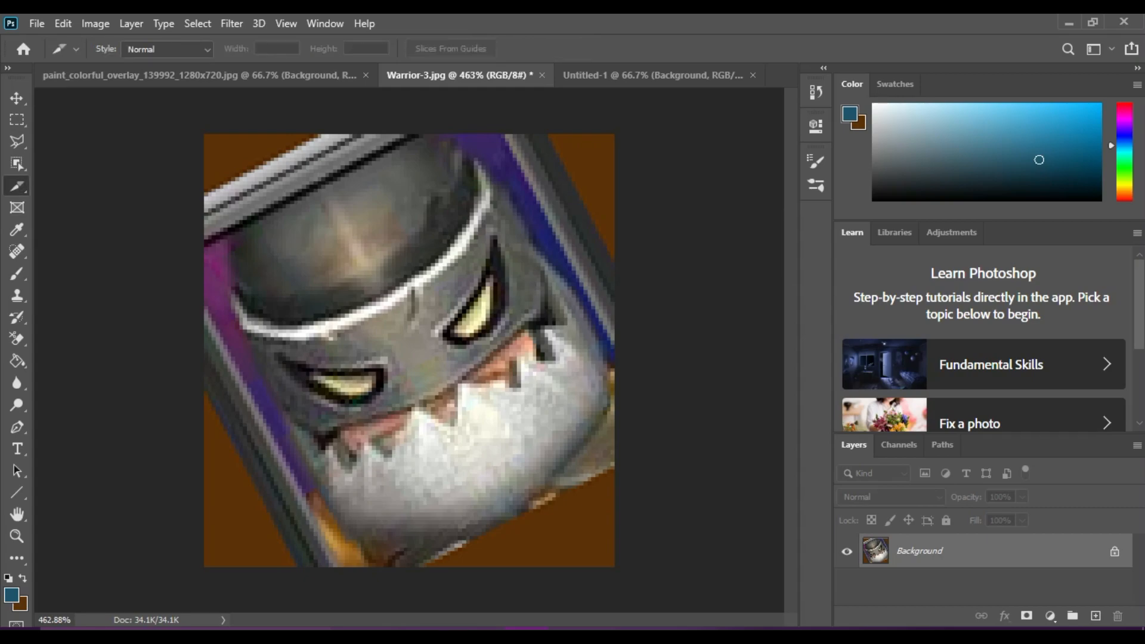
left_click_drag(204, 567, 614, 133)
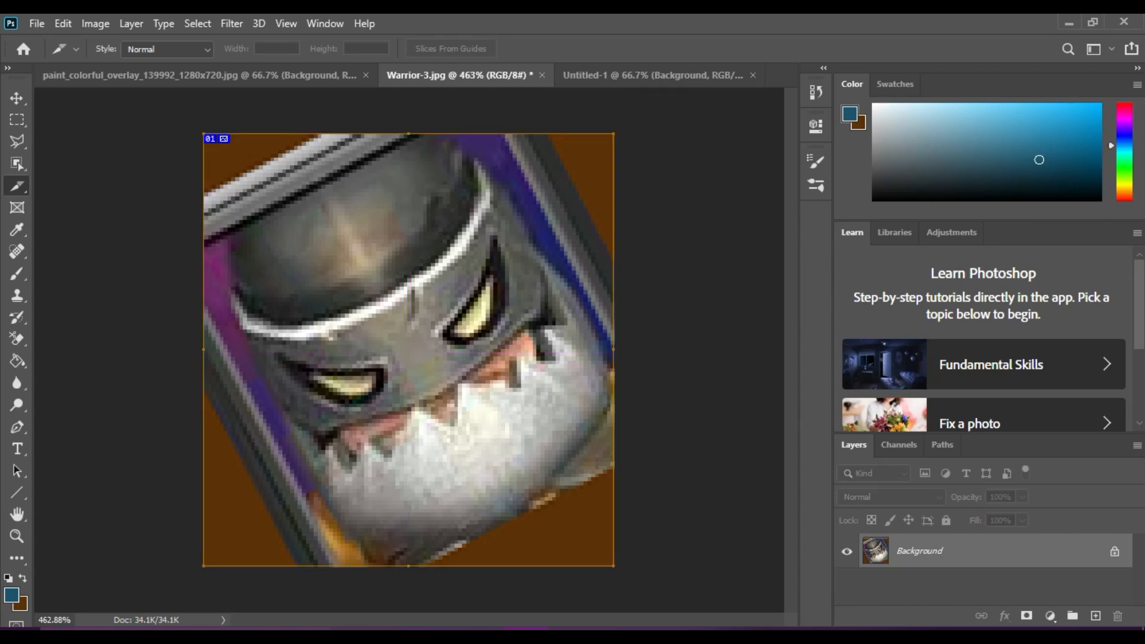
left_click_drag(203, 135, 681, 567)
- Move the full-image slice diagonally with the Slice Select tool so its upper-left corner sits on the warrior's beard
right_click(17, 186)
left_click(89, 233)
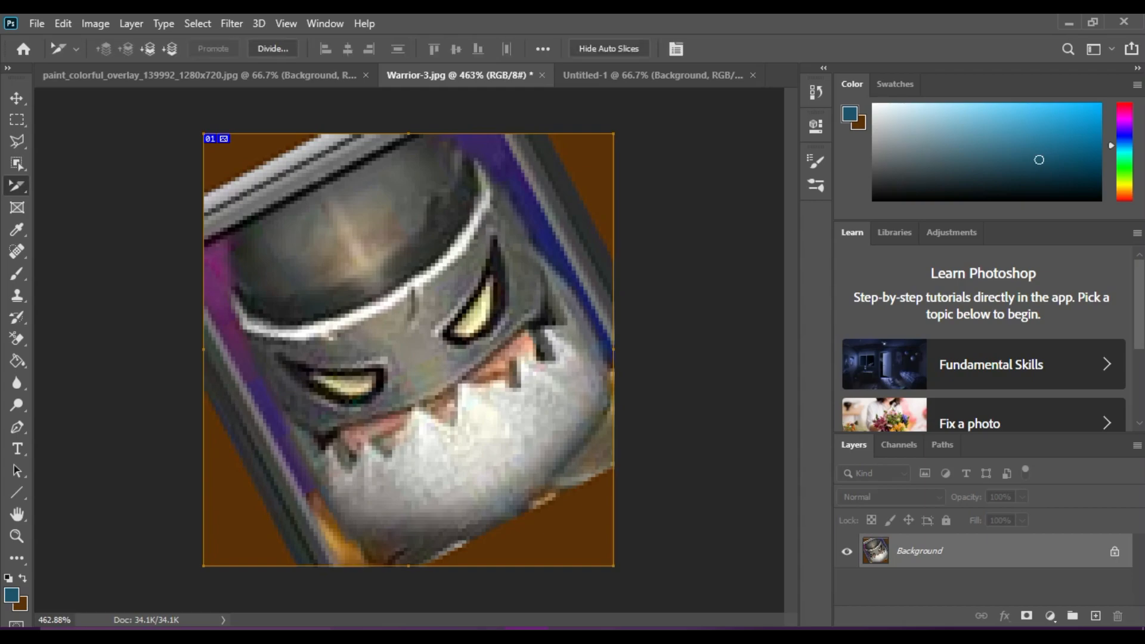
left_click_drag(542, 353, 871, 595)
left_click_drag(685, 489, 620, 513)
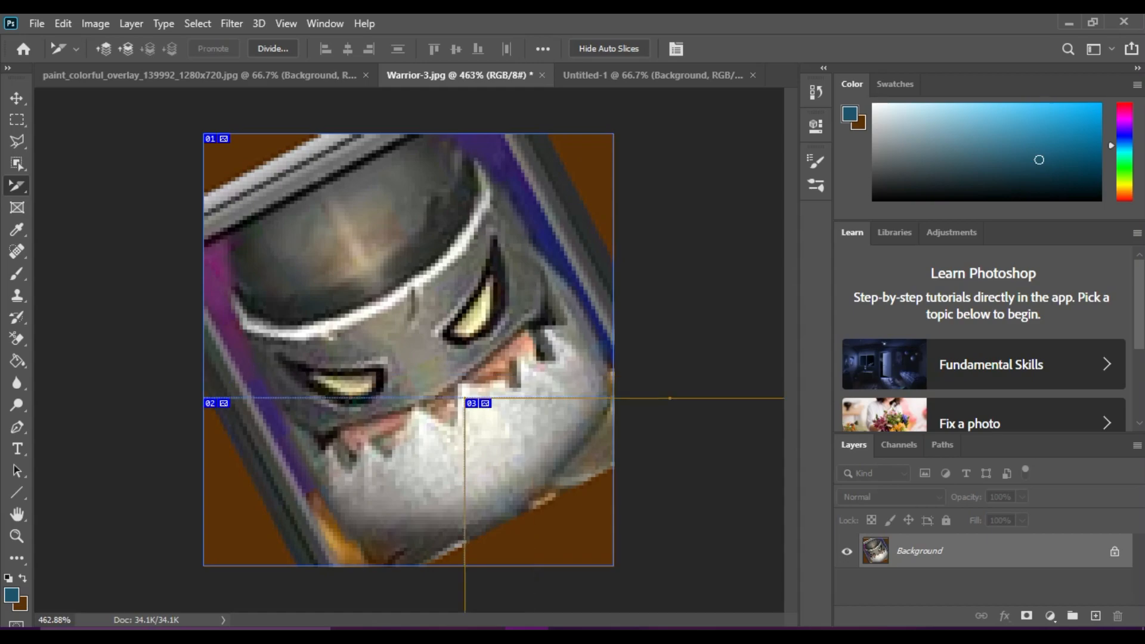
- Hide the auto slices in Warrior-3.jpg and close that document without saving it
left_click(608, 48)
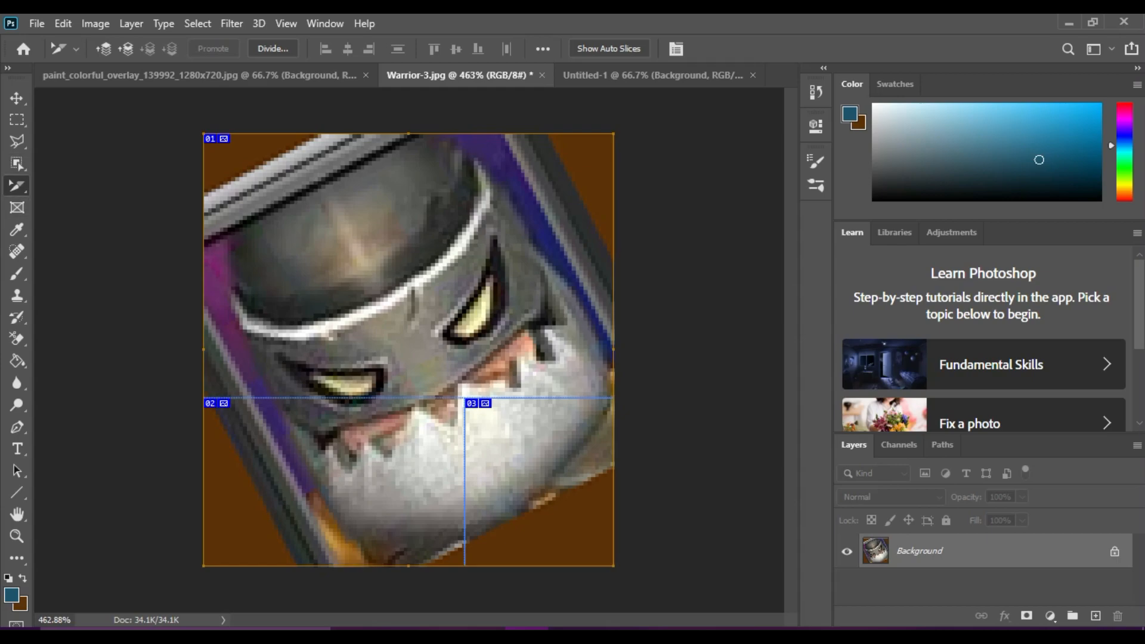
right_click(16, 186)
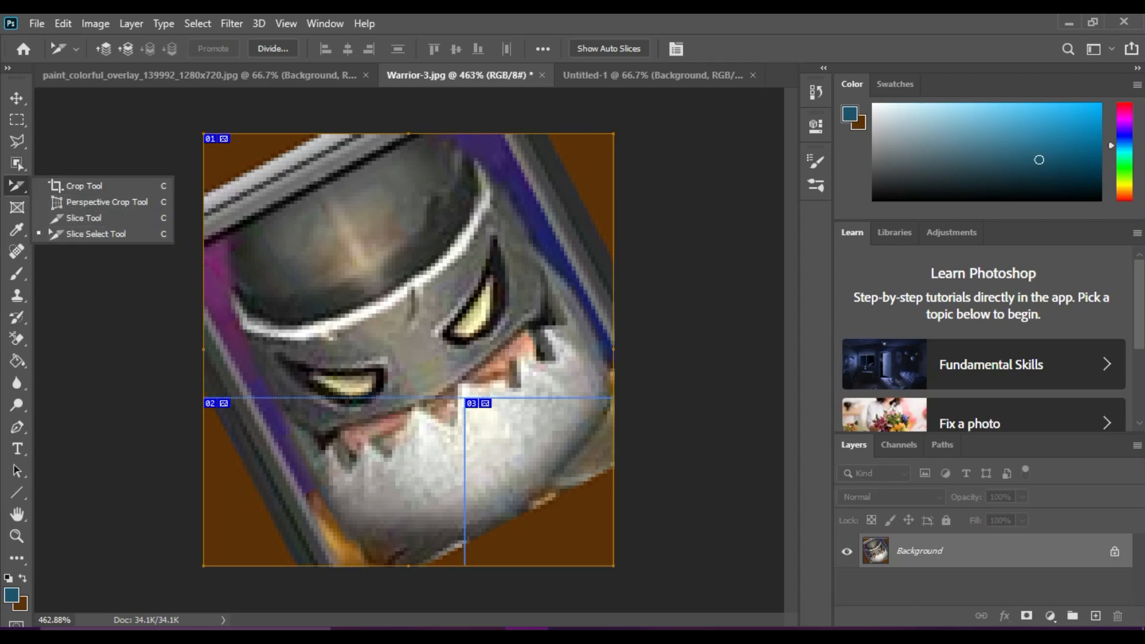
left_click(17, 208)
left_click(17, 208)
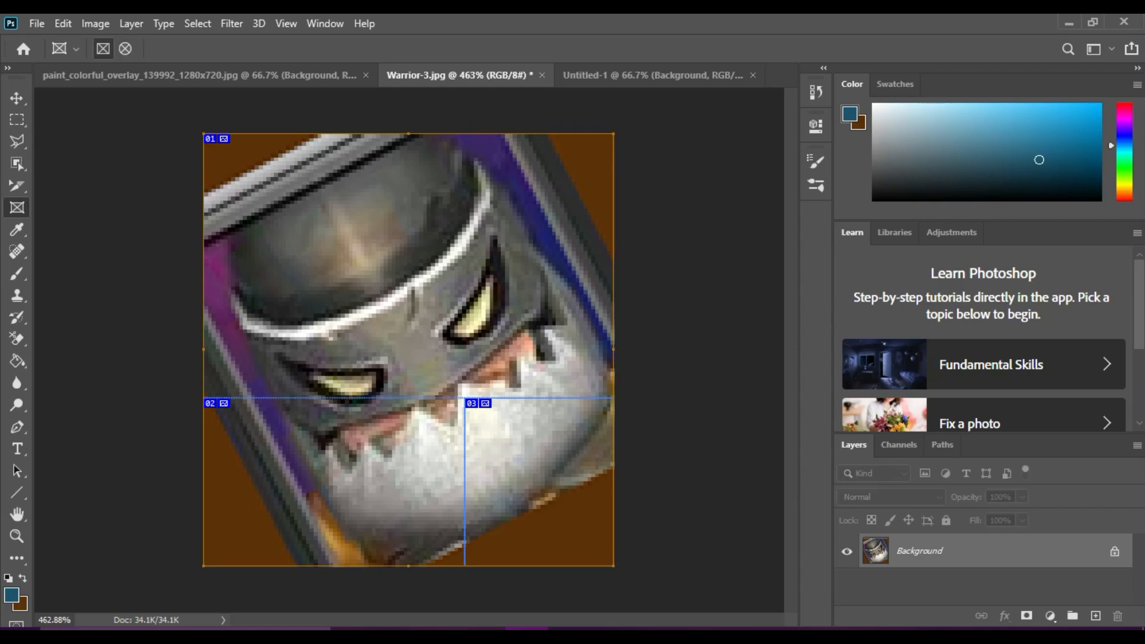
key("i")
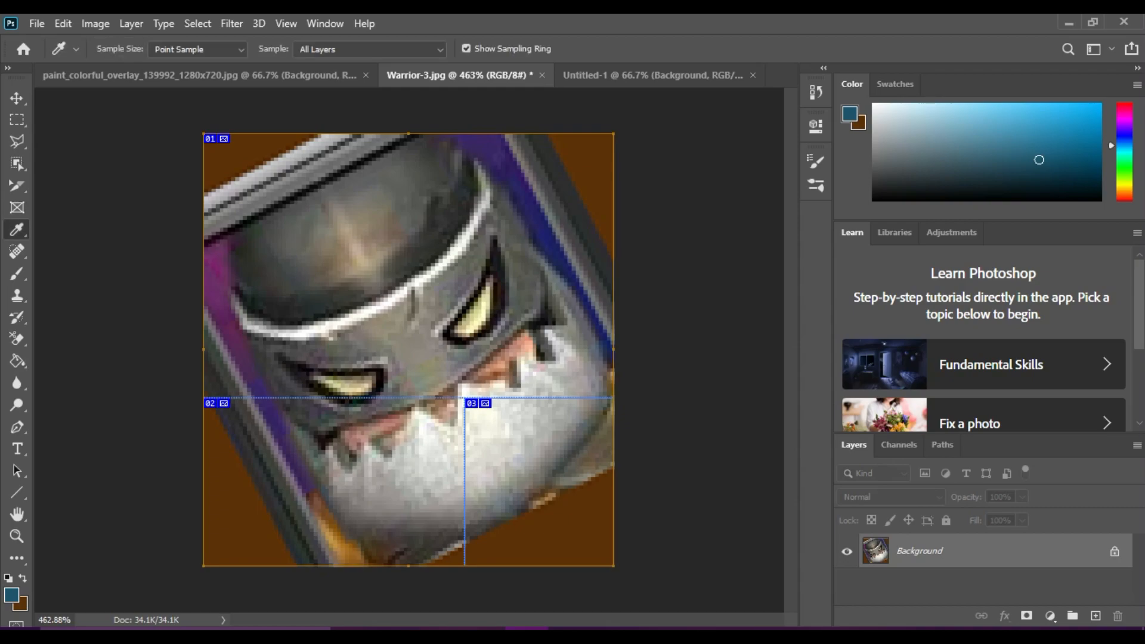
key("v")
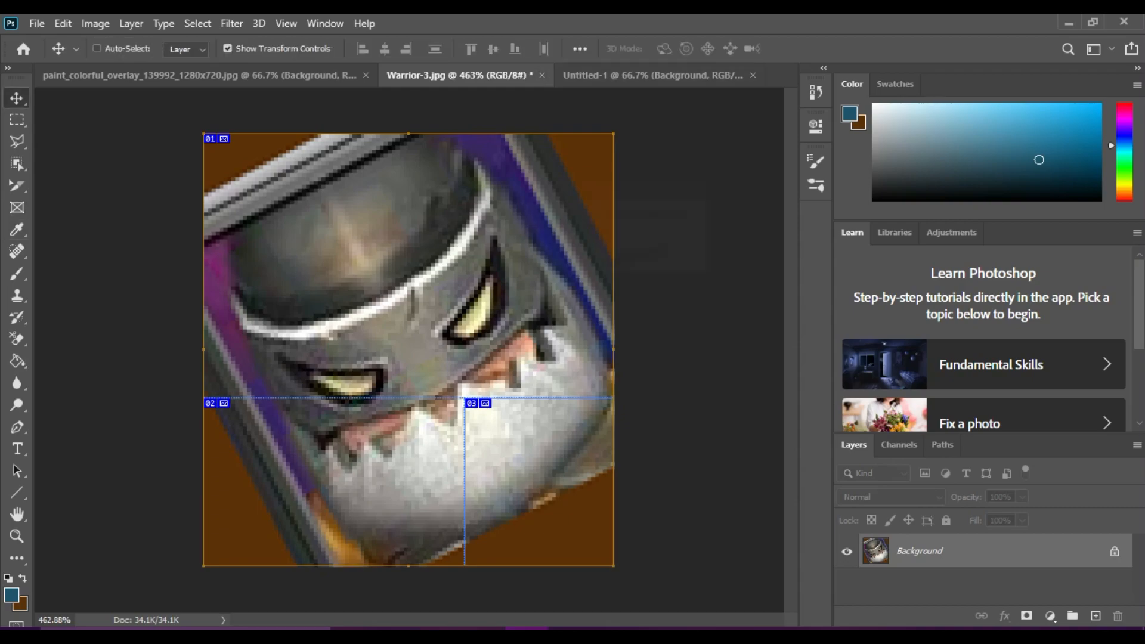
key("ctrl+w")
left_click(565, 258)
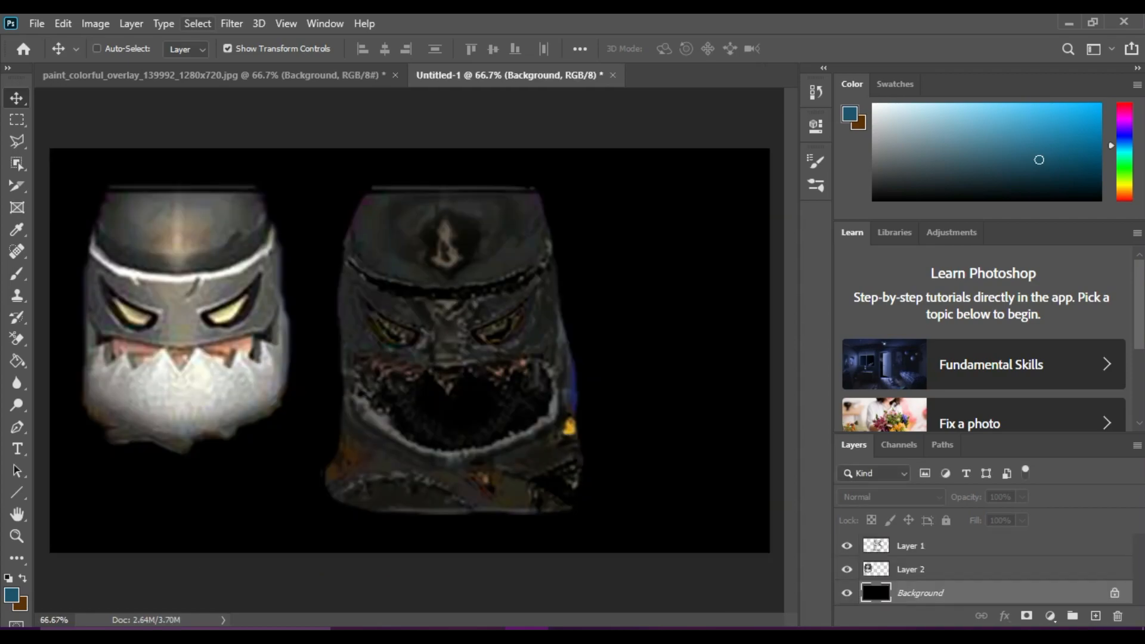
- Open pge.png from the Images folder and close it again
left_click(37, 24)
left_click(56, 57)
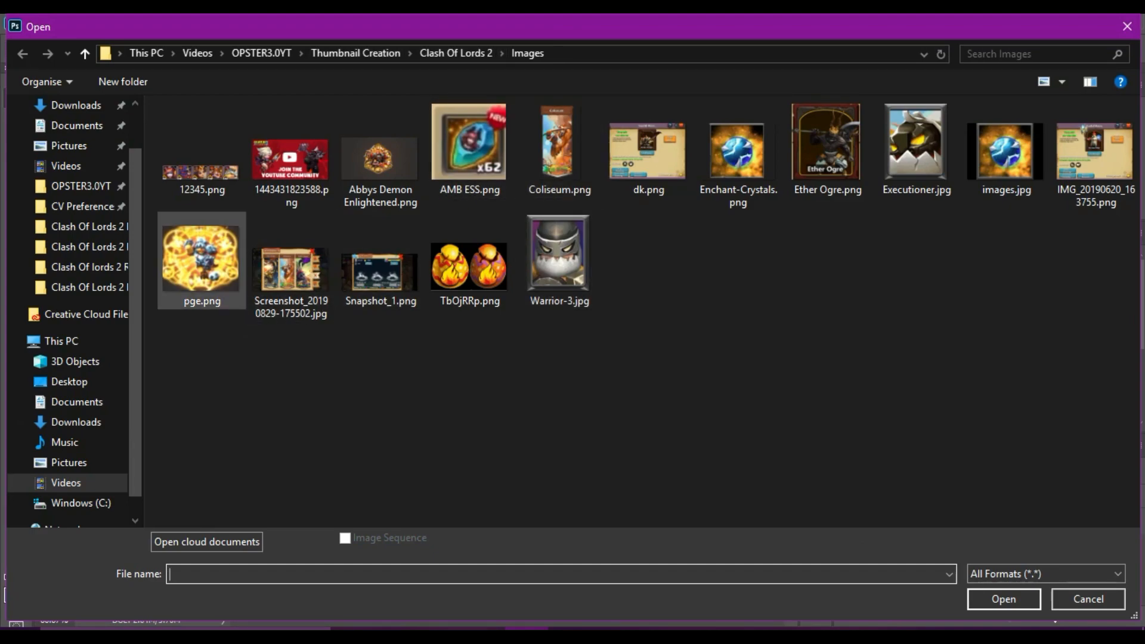
double_click(202, 259)
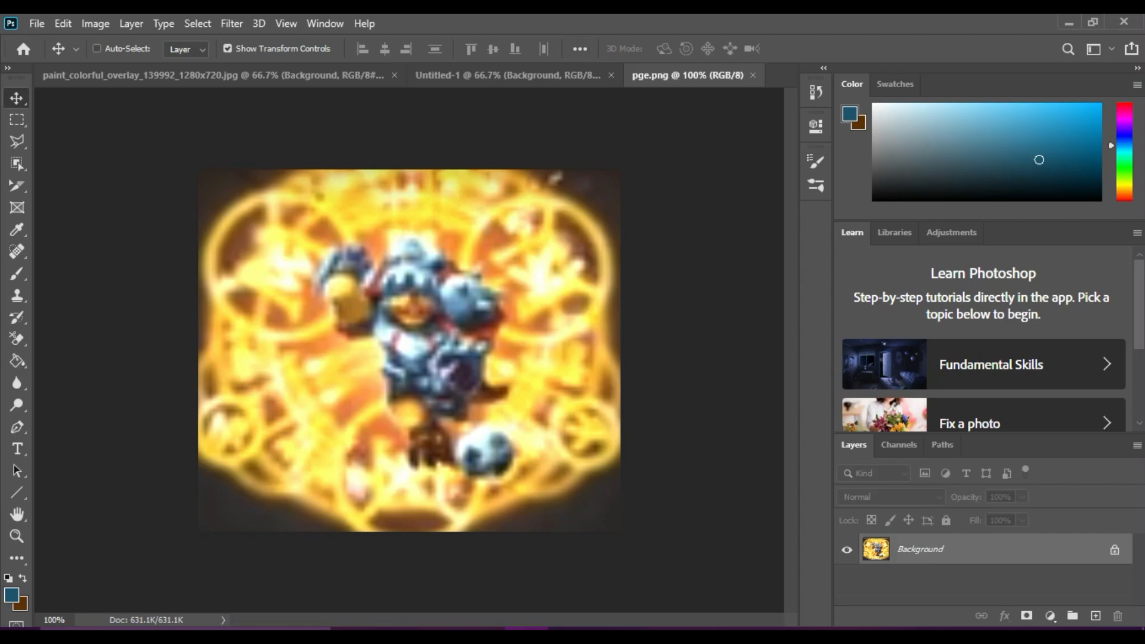
left_click(753, 76)
- Open Ether Ogre.png from the Images folder and fit the image to the screen
left_click(37, 23)
left_click(58, 57)
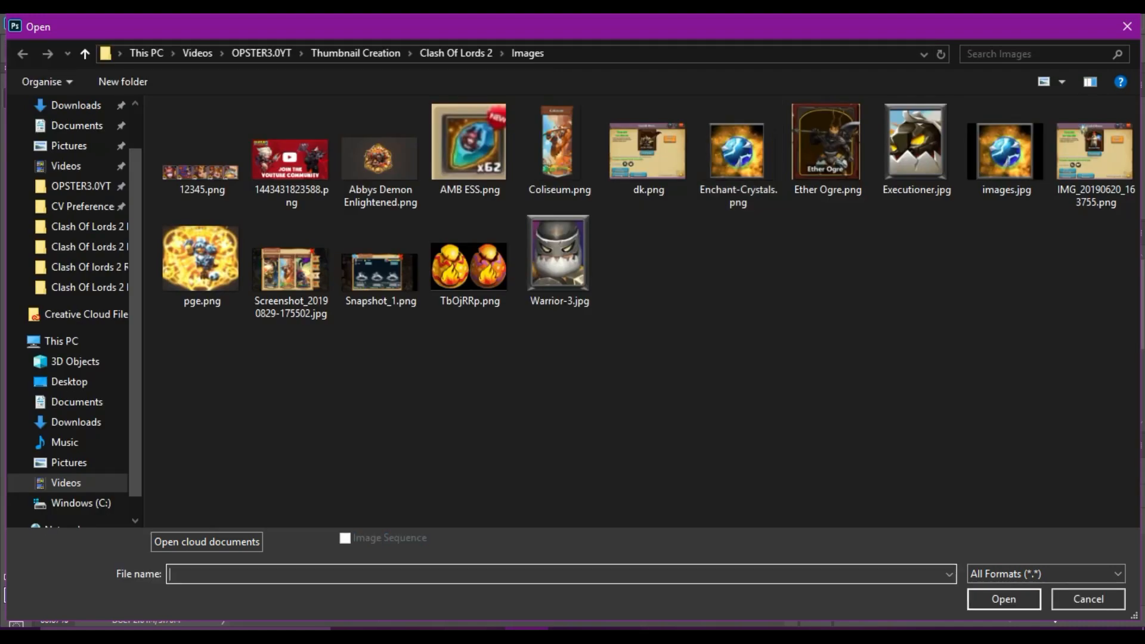
left_click(827, 149)
double_click(827, 149)
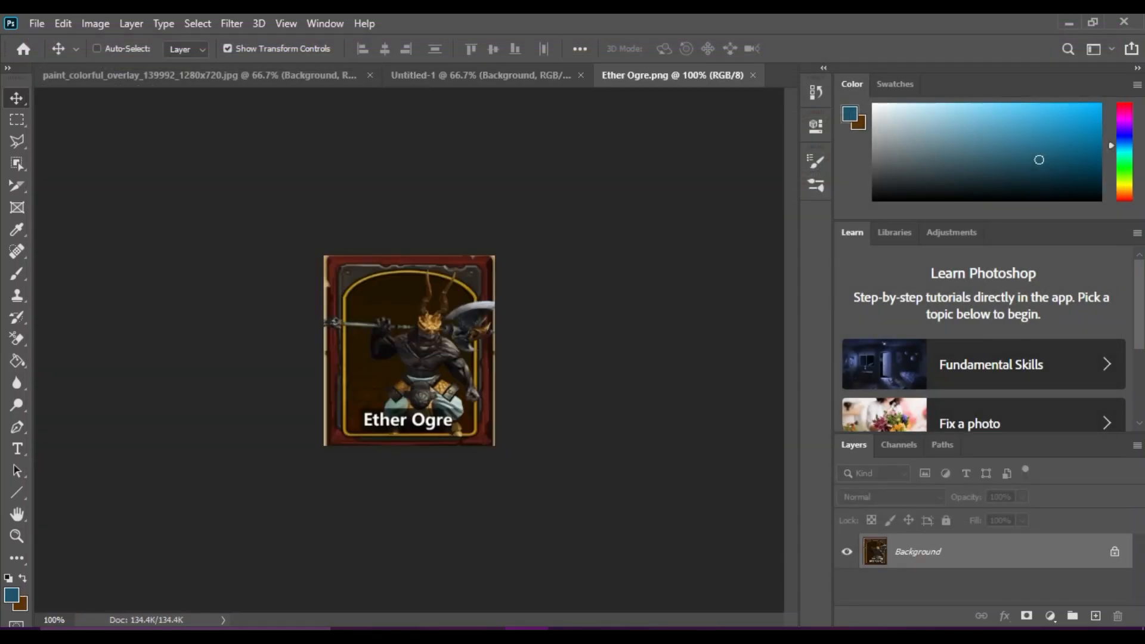
left_click(16, 535)
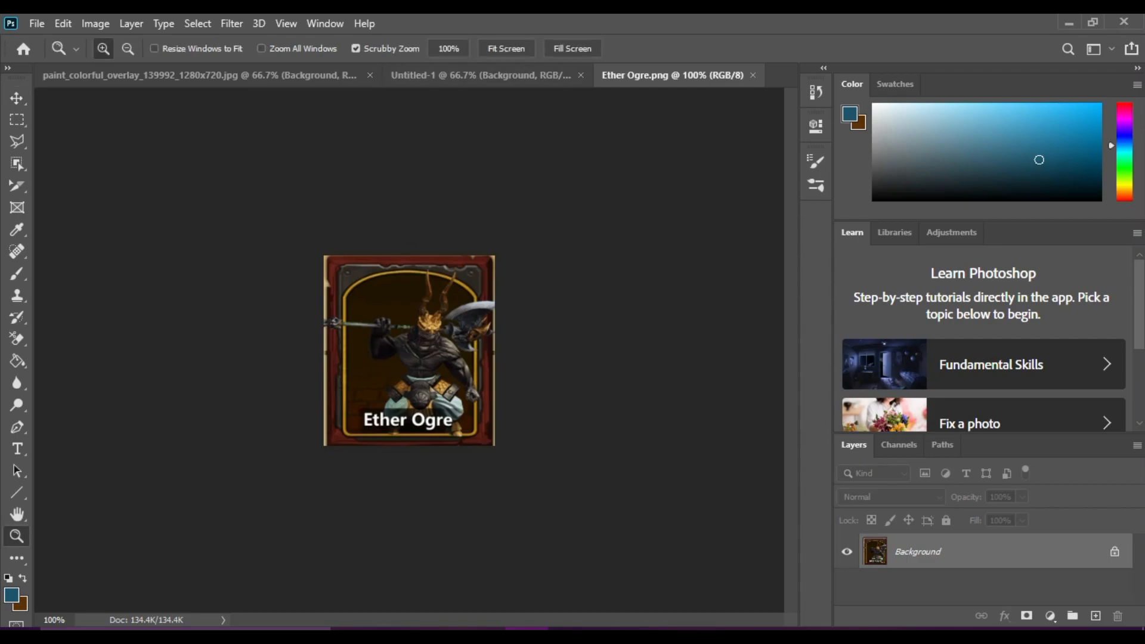
left_click(506, 49)
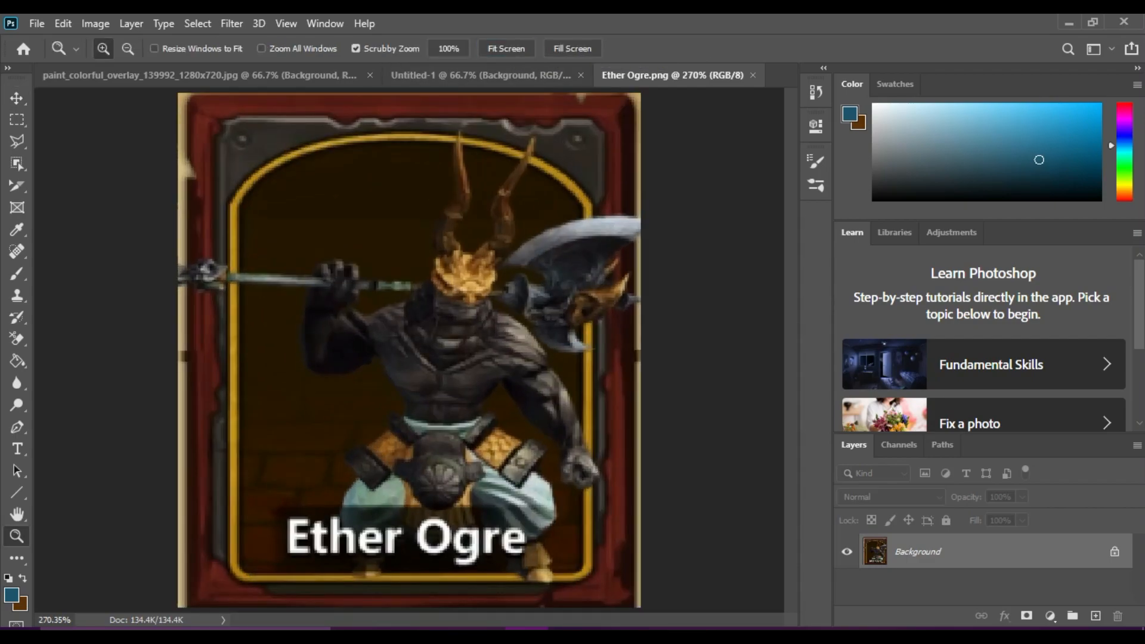
- Draw a rectangular frame over the upper part of the ogre card, shift it slightly down and left, and delete it
left_click(17, 98)
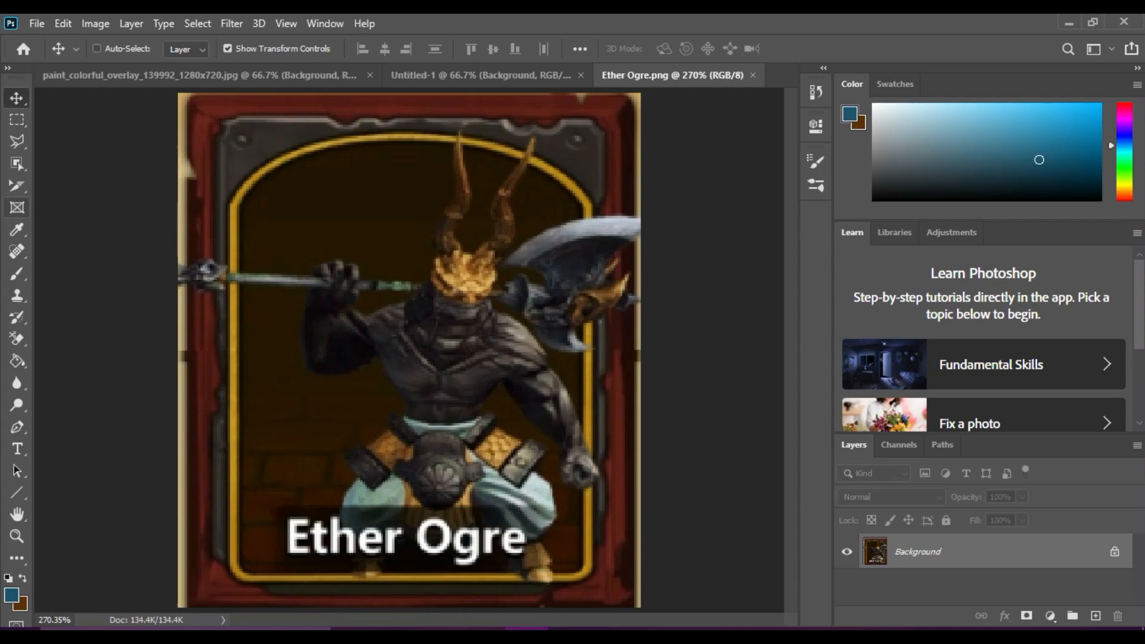
left_click(17, 207)
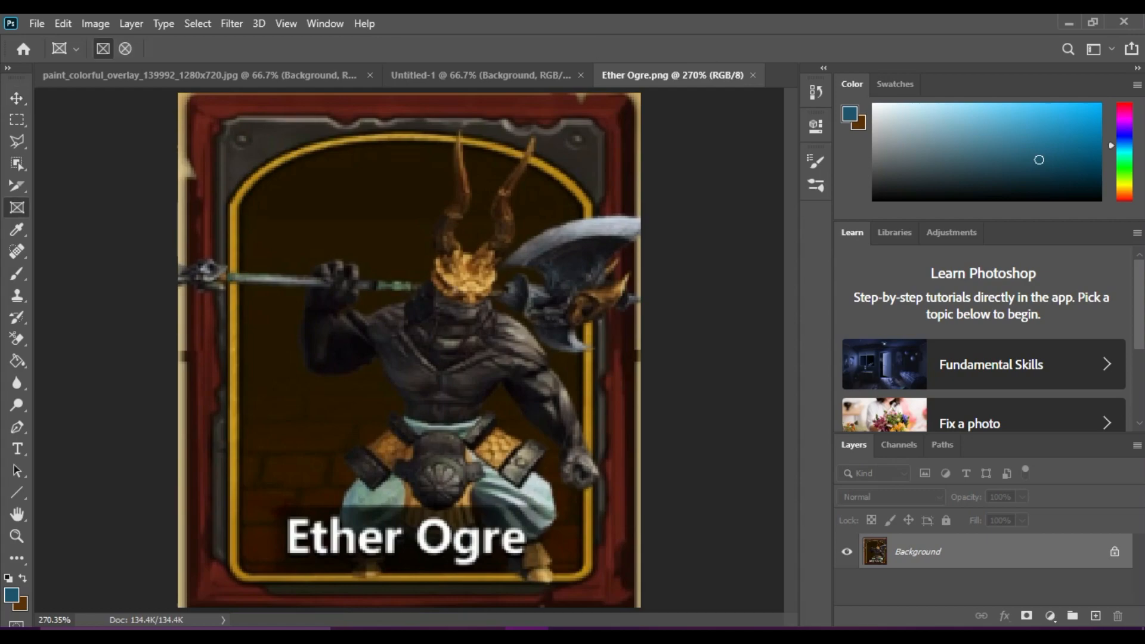
left_click_drag(203, 107, 566, 423)
left_click_drag(387, 218, 366, 236)
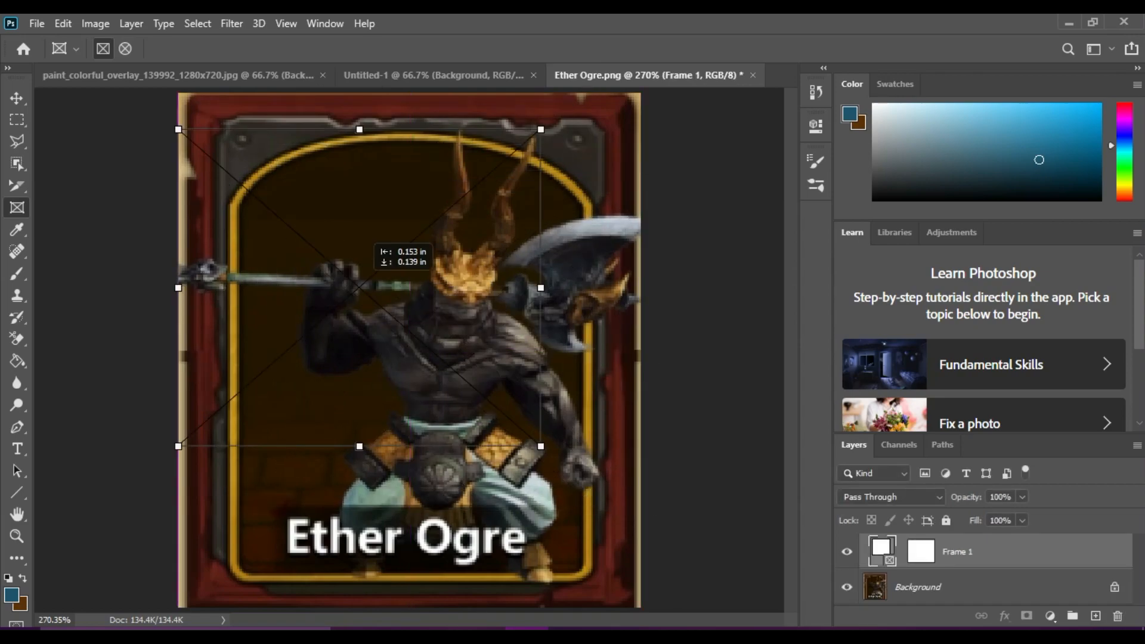
key("Delete")
- Sample the dark brown background behind the ogre as the foreground colour with the Eyedropper Tool
key("i")
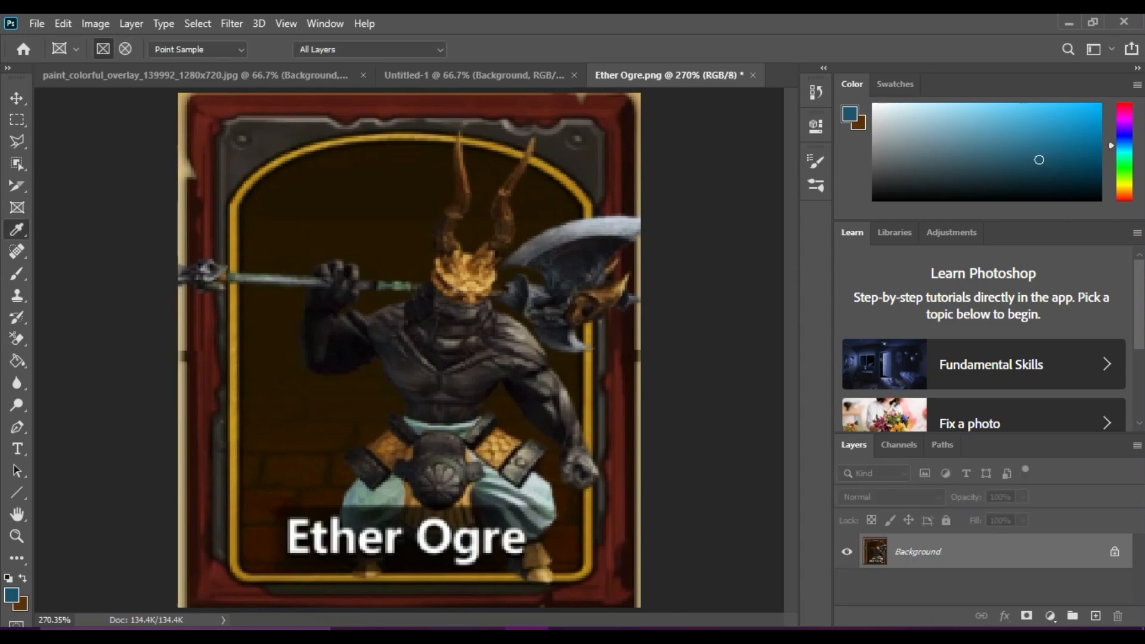
right_click(16, 229)
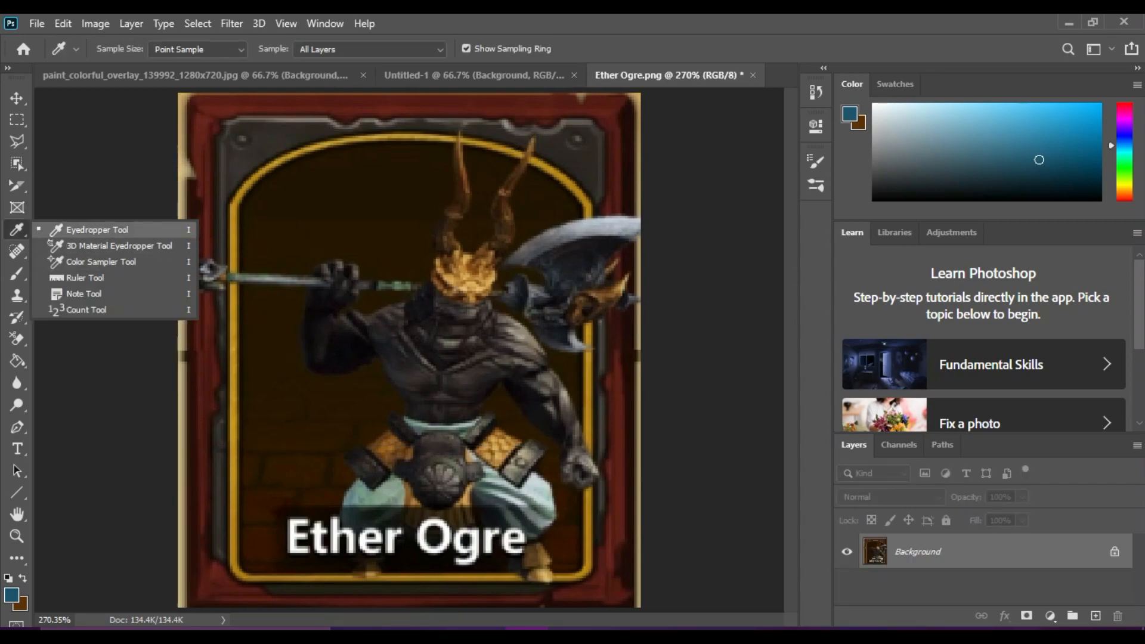
left_click(98, 230)
left_click(292, 229)
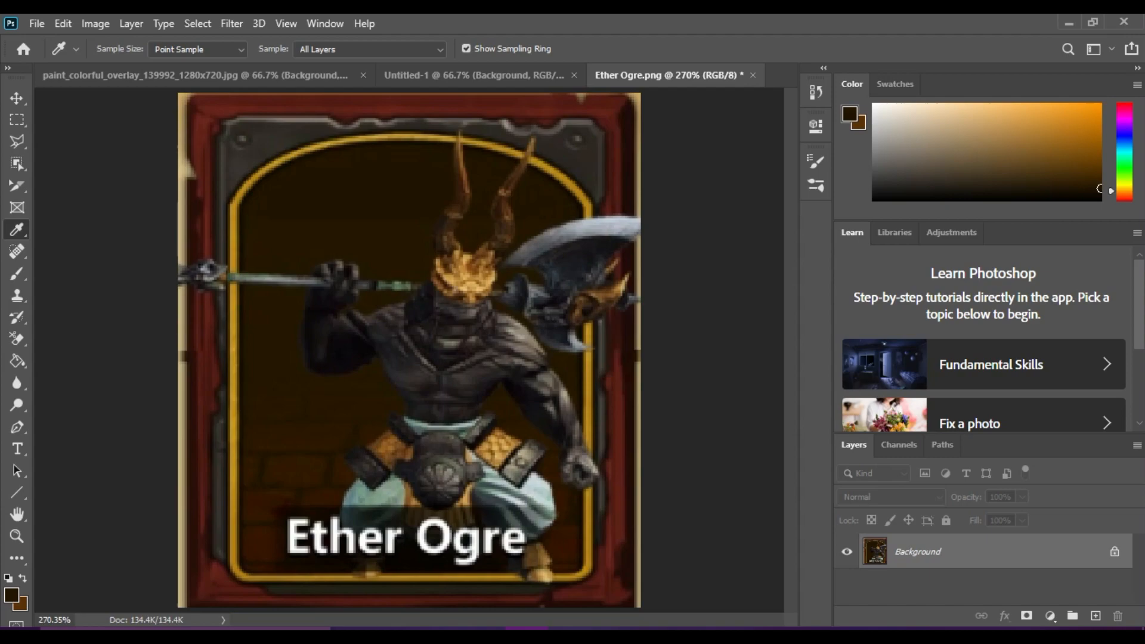
left_click(234, 239)
left_click(239, 238)
left_click(338, 202)
- Paint the sampled dark brown over the brick pattern left of the ogre and the first letters of the title with the 17-pixel Brush Tool
left_click(17, 318)
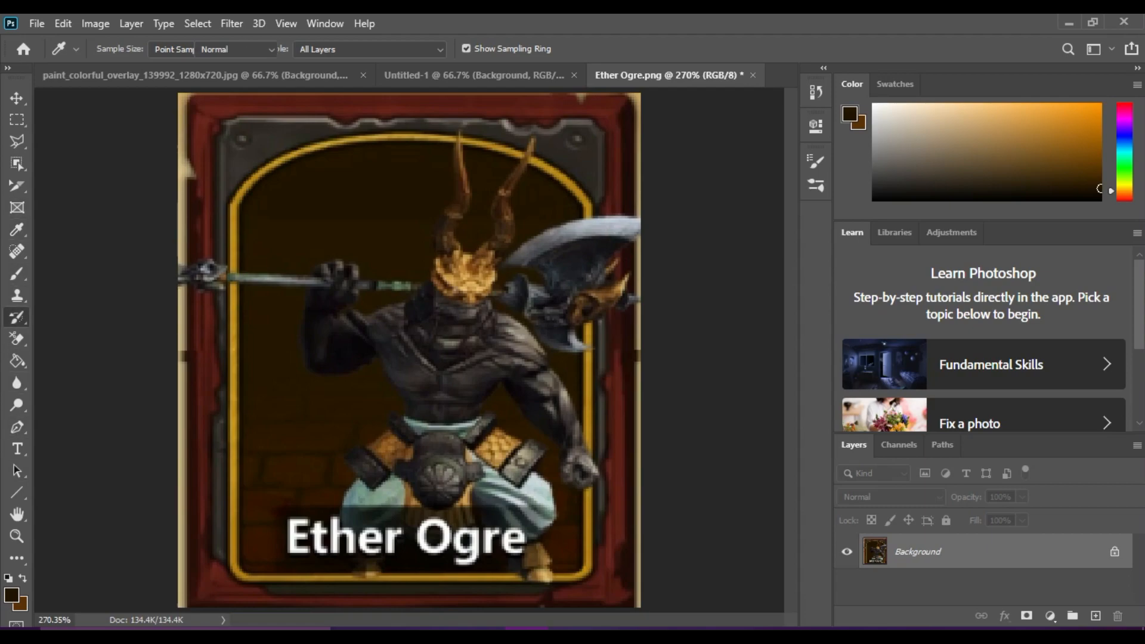
left_click(16, 295)
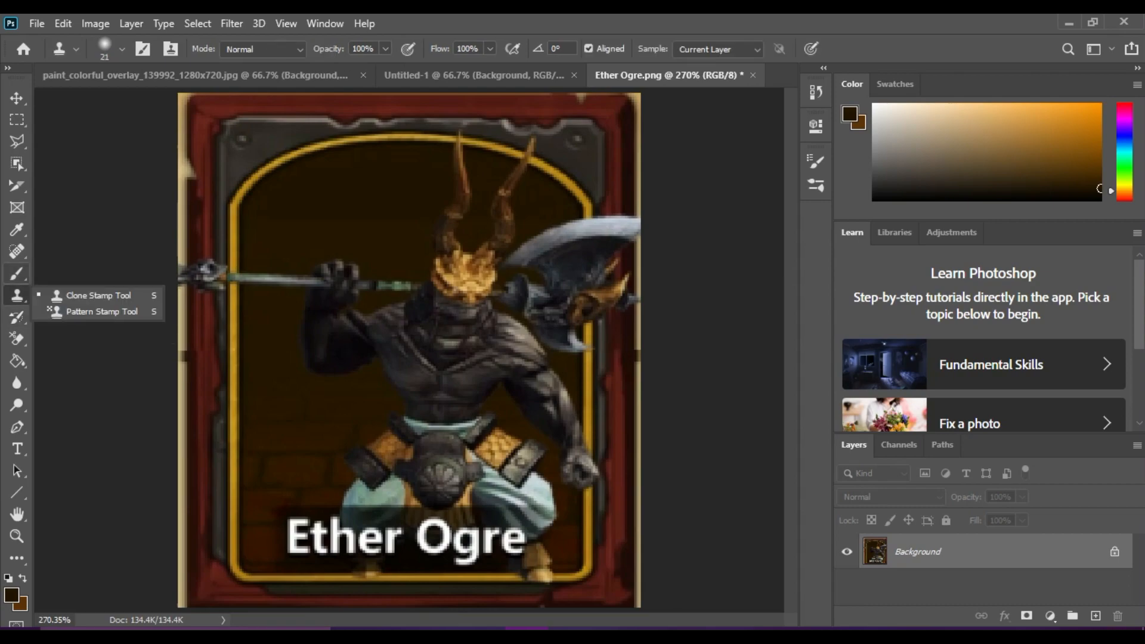
left_click(17, 273)
left_click(86, 274)
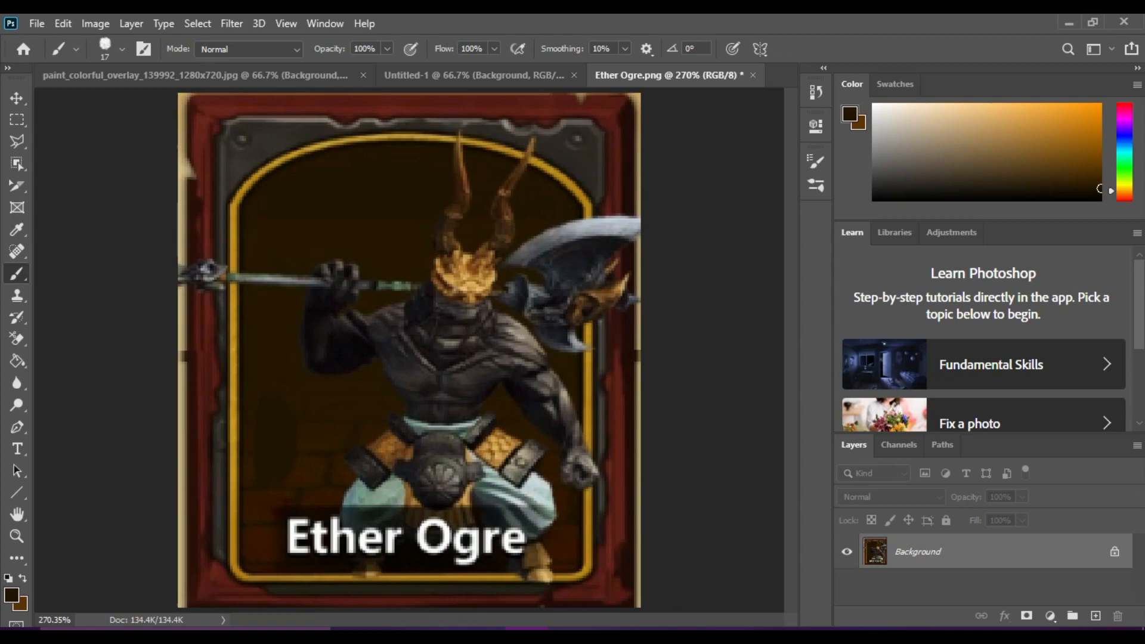
mouse_move(270, 459)
left_mouse_down()
mouse_move(250, 438)
mouse_move(264, 486)
left_mouse_up()
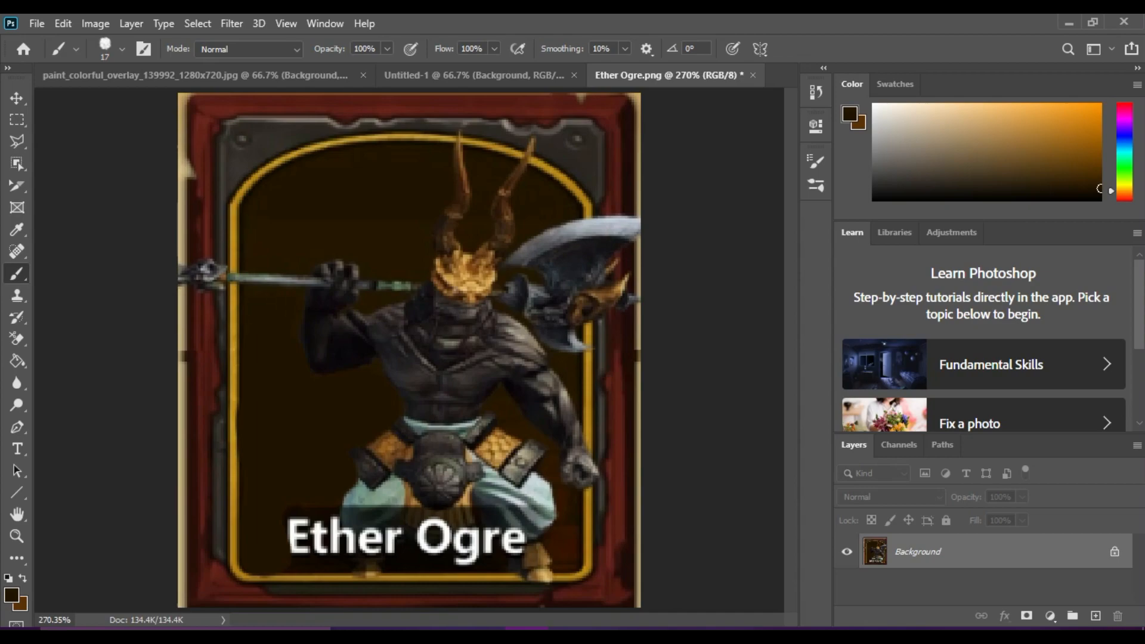
mouse_move(287, 516)
left_mouse_down()
mouse_move(299, 555)
mouse_move(313, 536)
mouse_move(335, 542)
mouse_move(336, 518)
mouse_move(344, 549)
mouse_move(287, 567)
left_mouse_up()
- Select the Spot Healing Brush Tool and convert the locked Background into a regular layer named Layer 0
right_click(17, 273)
right_click(17, 251)
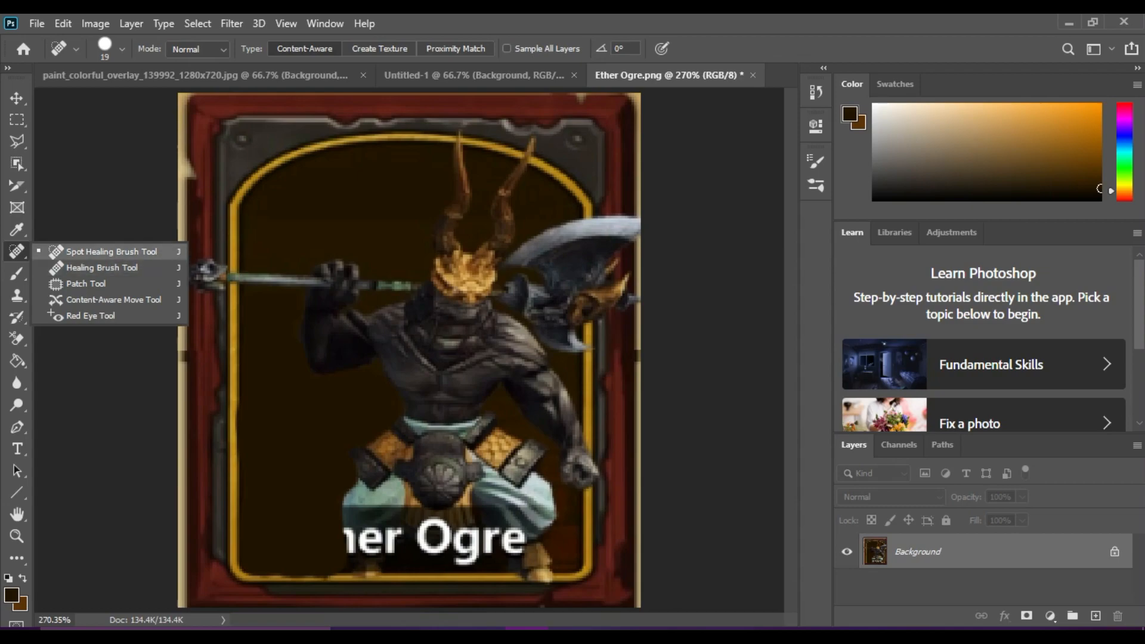
left_click(112, 252)
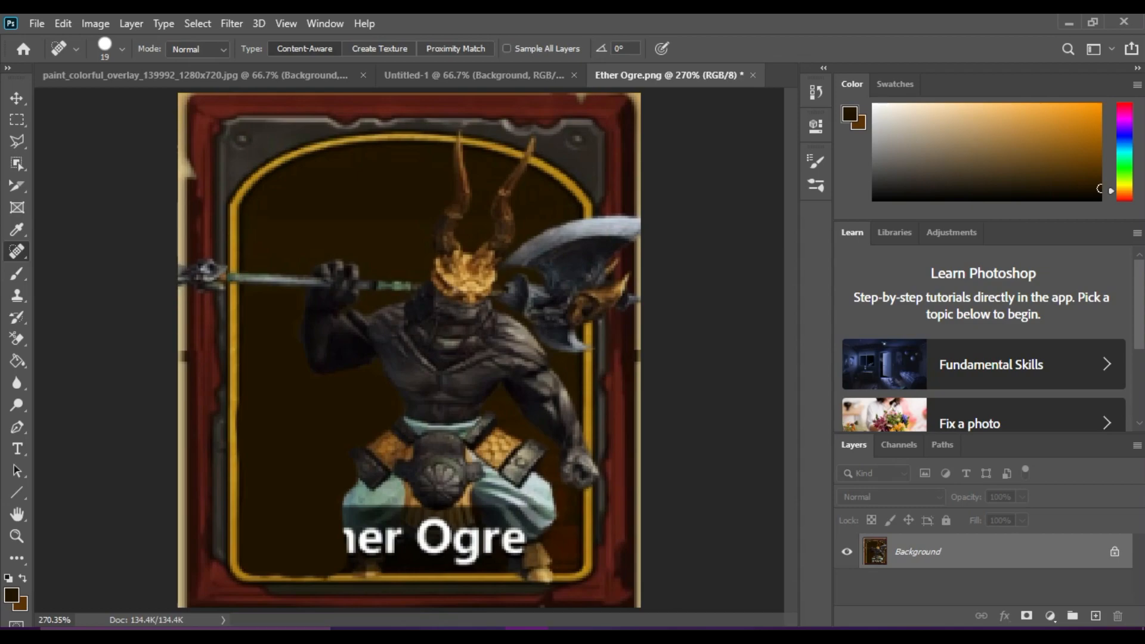
double_click(918, 552)
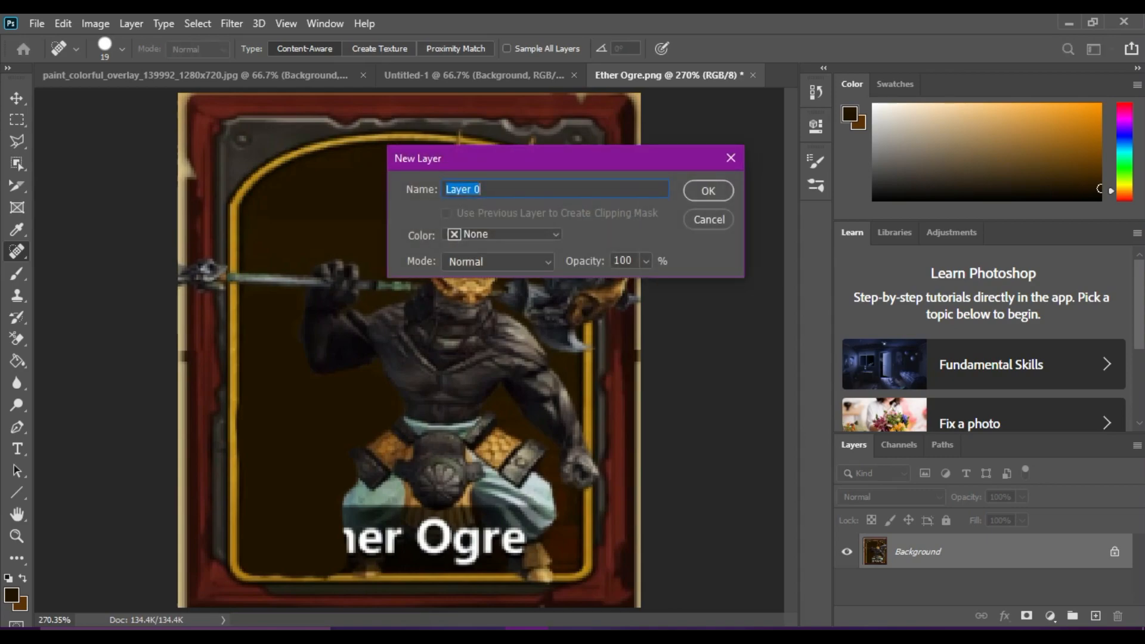
key("Return")
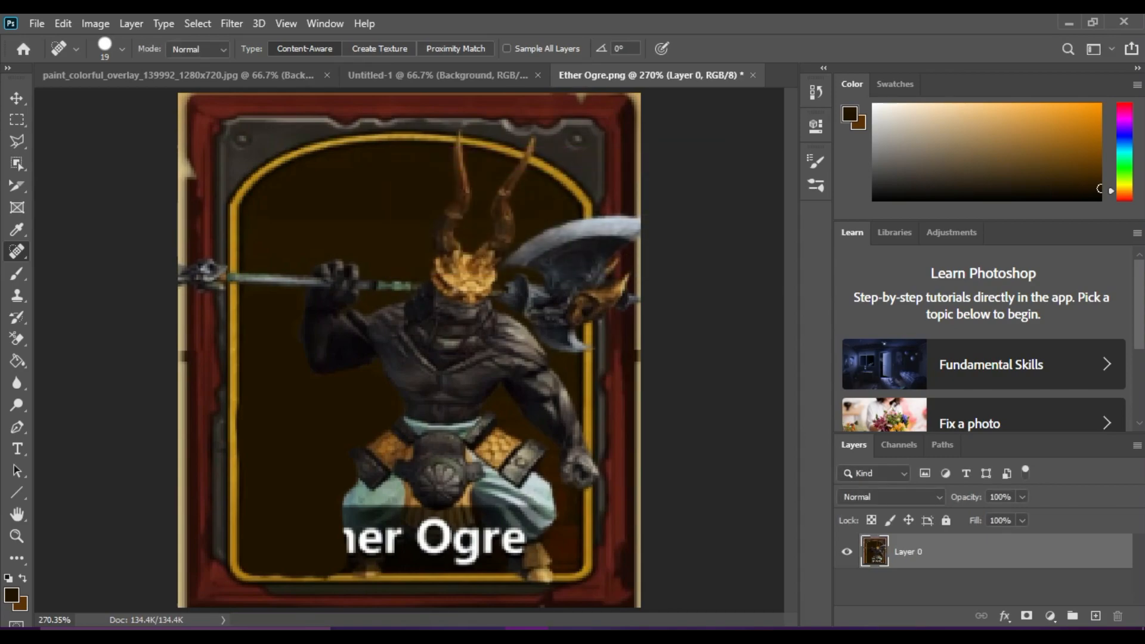
- Heal away the rest of the Ether Ogre title and the area around the ogre's lower leg with the 19-pixel content-aware Spot Healing Brush
mouse_move(337, 530)
left_mouse_down()
mouse_move(522, 540)
mouse_move(377, 572)
mouse_move(326, 545)
left_mouse_up()
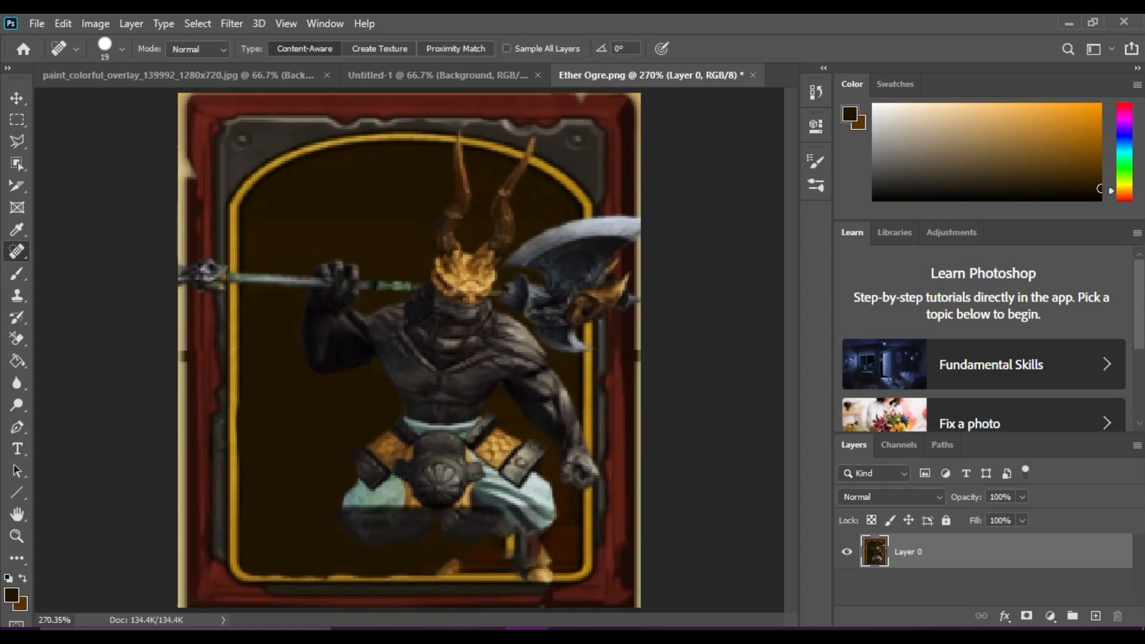
left_click_drag(325, 529, 429, 528)
left_click_drag(296, 518, 427, 533)
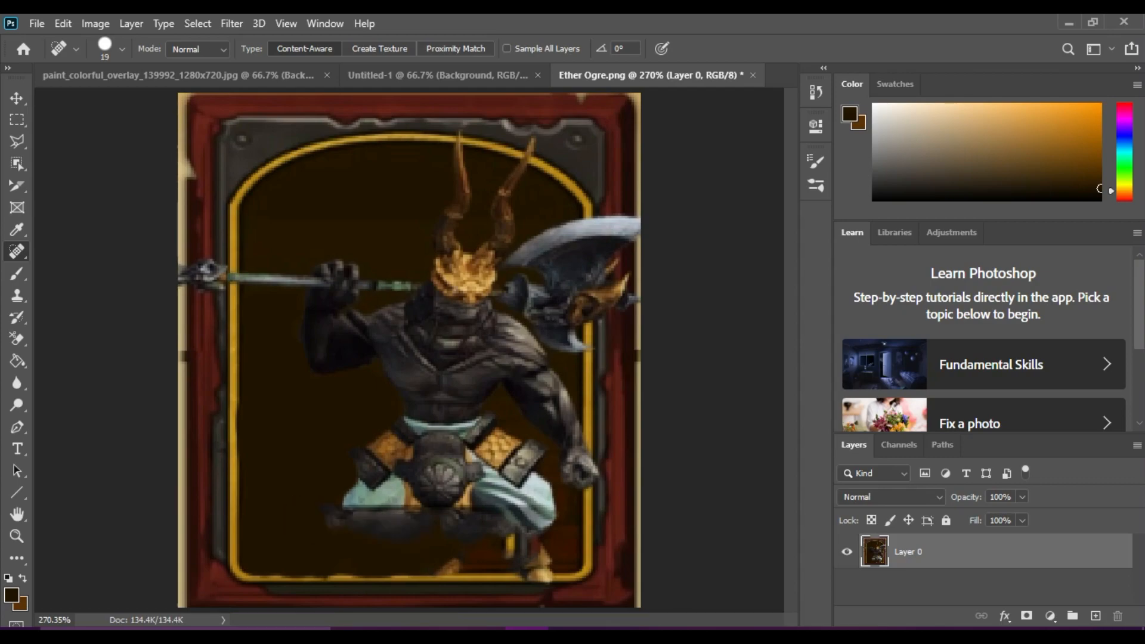
mouse_move(269, 452)
left_mouse_down()
mouse_move(264, 528)
mouse_move(302, 550)
mouse_move(411, 542)
mouse_move(412, 530)
mouse_move(326, 526)
mouse_move(295, 487)
mouse_move(325, 480)
left_mouse_up()
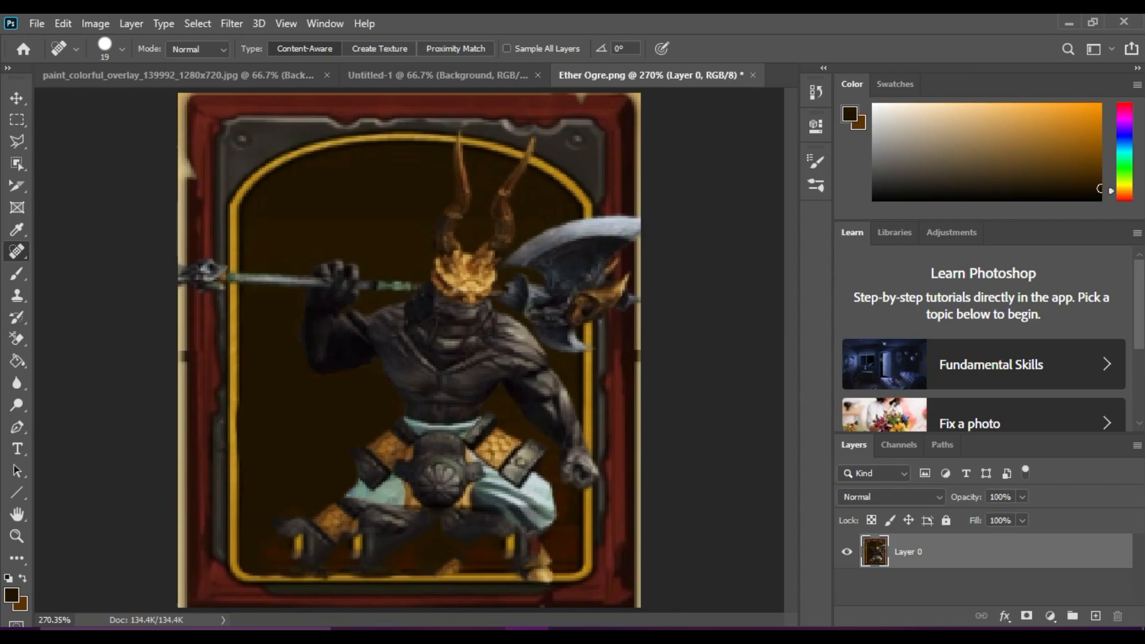
- Heal over the card's left border above and below the spear end with the Spot Healing Brush
left_click_drag(191, 104, 188, 267)
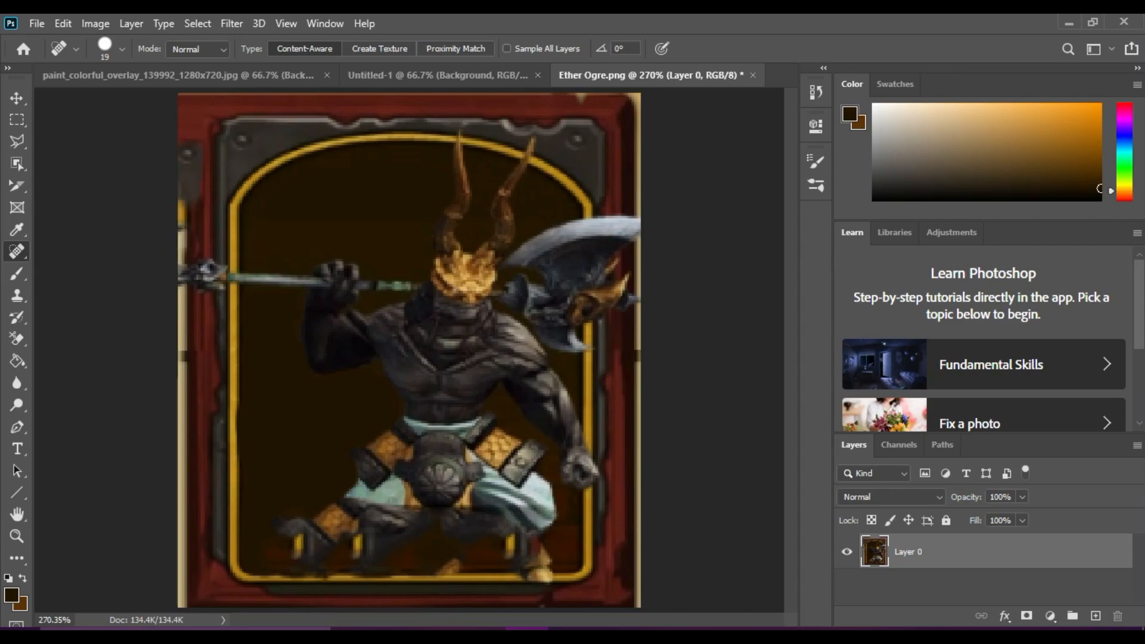
left_click_drag(185, 198, 185, 253)
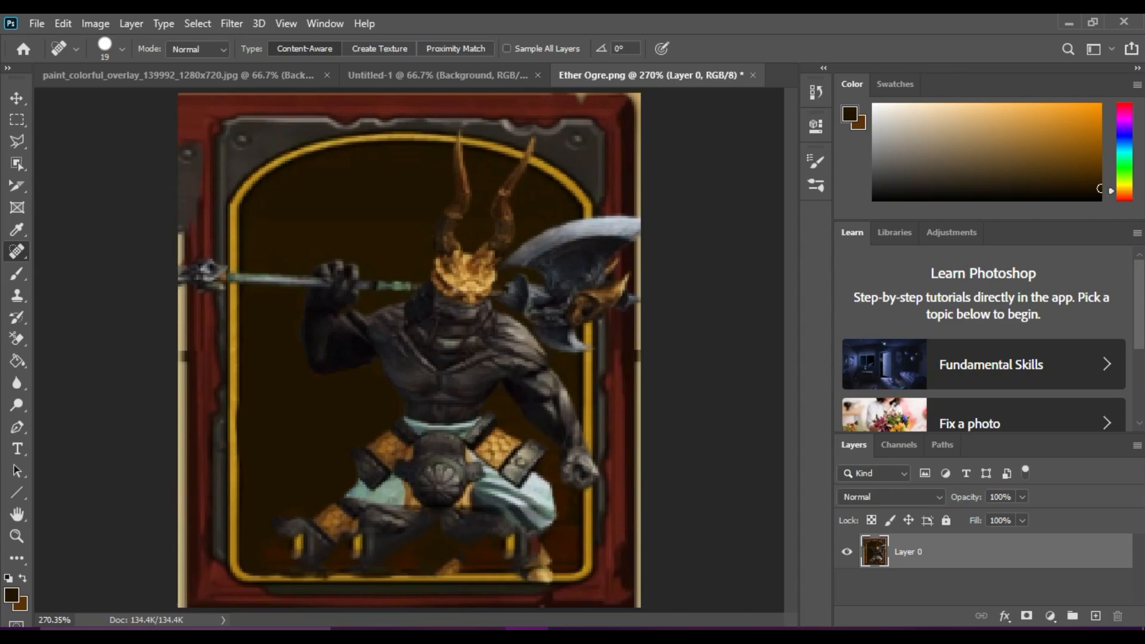
left_click_drag(196, 295, 196, 599)
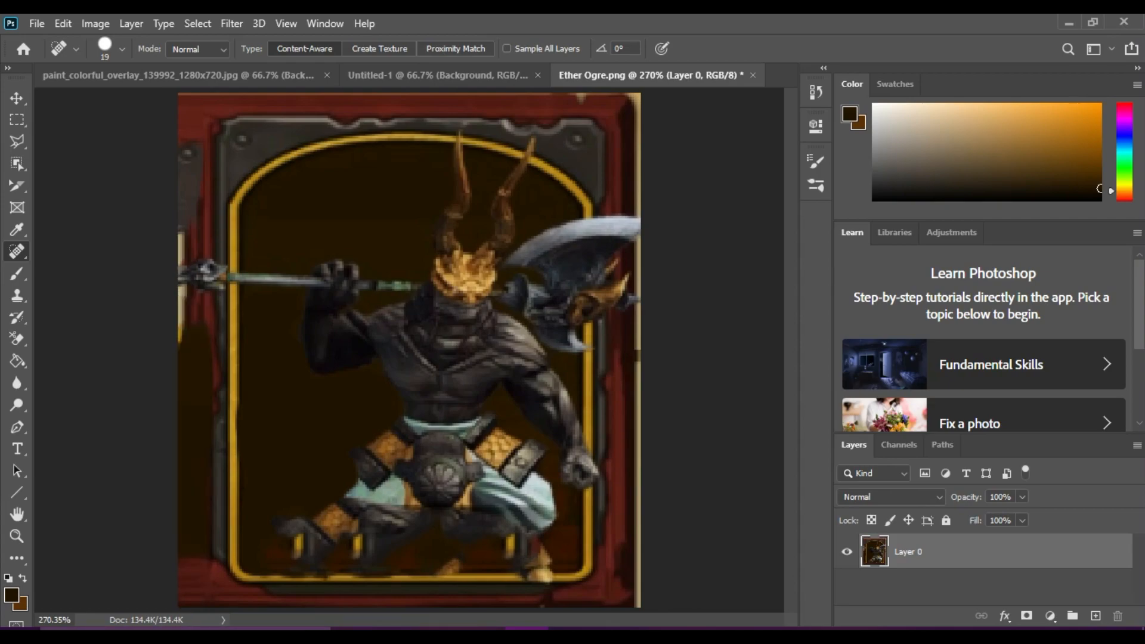
- Try to heal the dark area near the card's upper left with the Healing Brush Tool using a sampled source
right_click(16, 251)
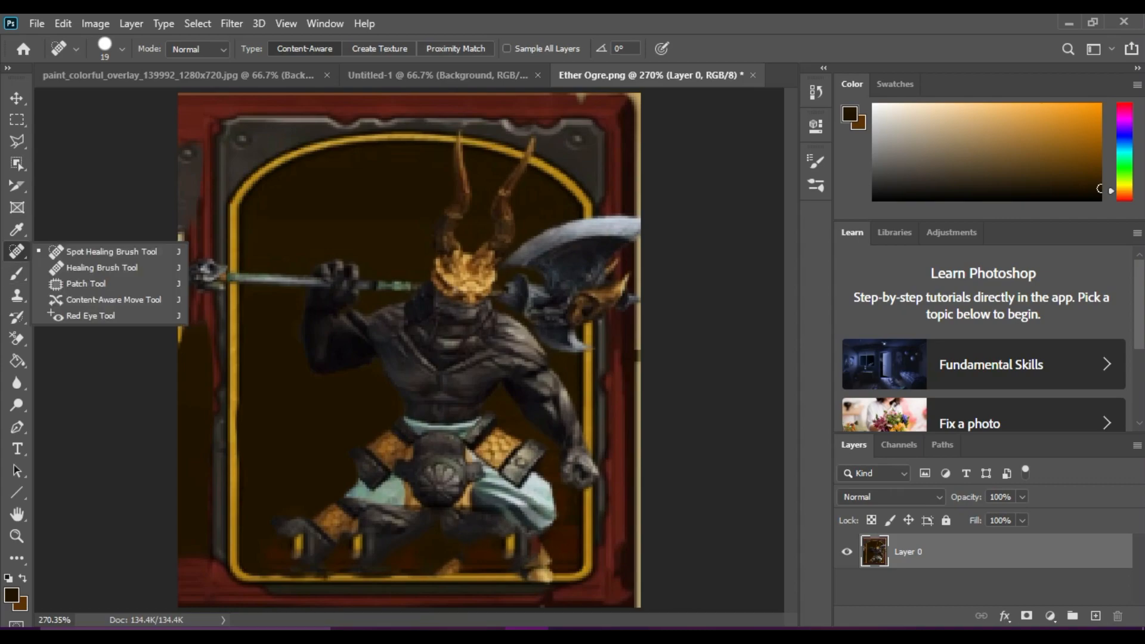
left_click(102, 267)
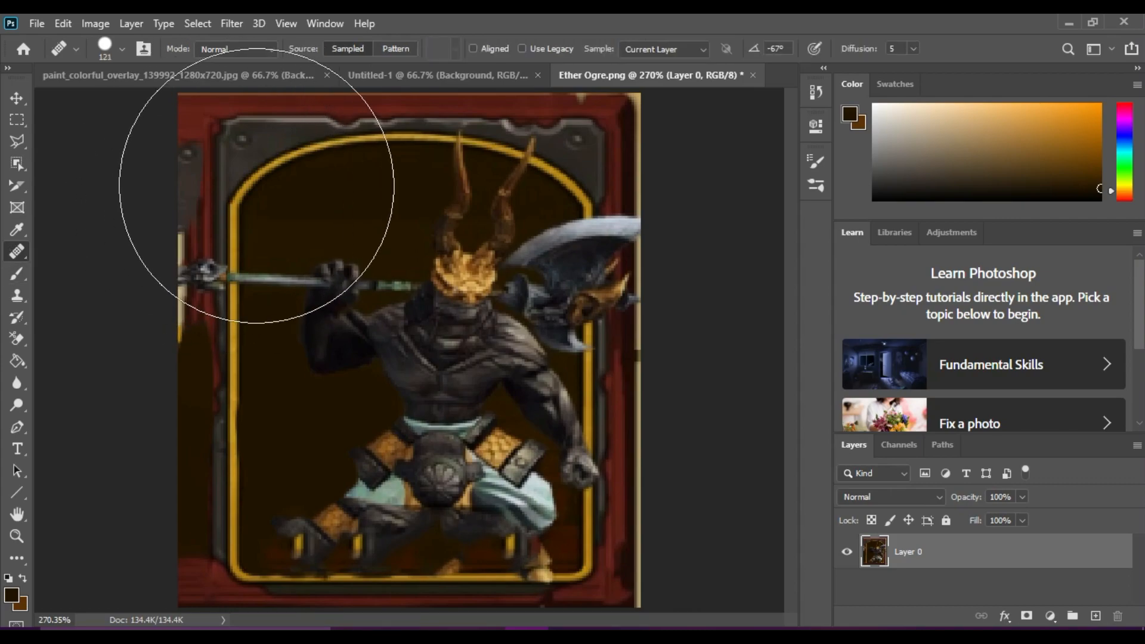
left_click(287, 183)
left_click(553, 258)
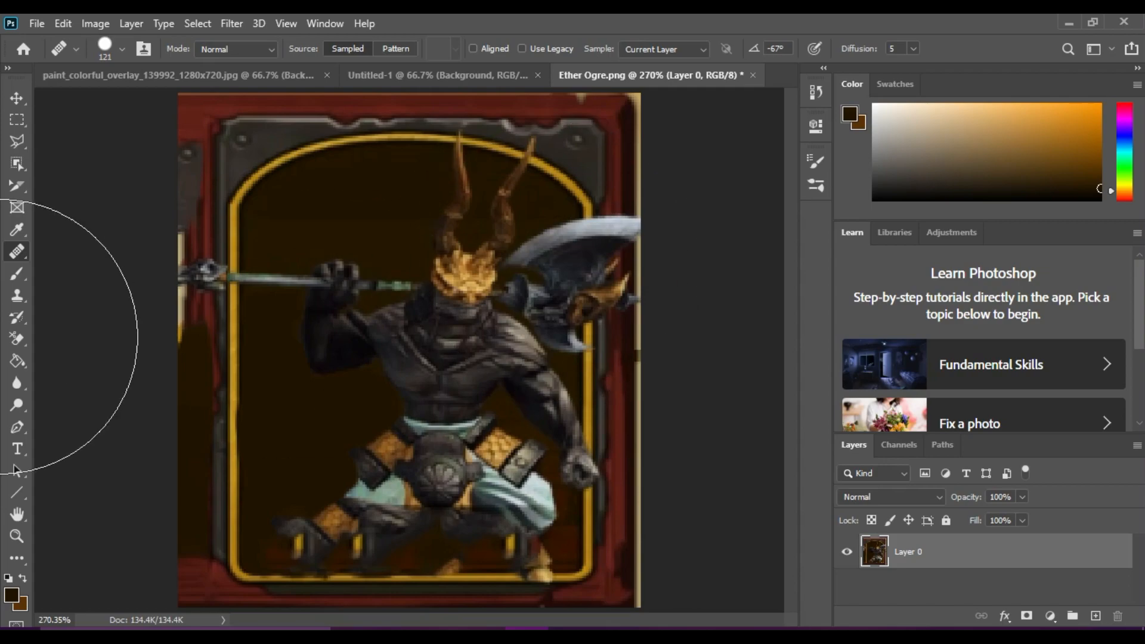
- Scribble dark lines across the upper part of the card with the 1-pixel Pencil Tool
right_click(17, 251)
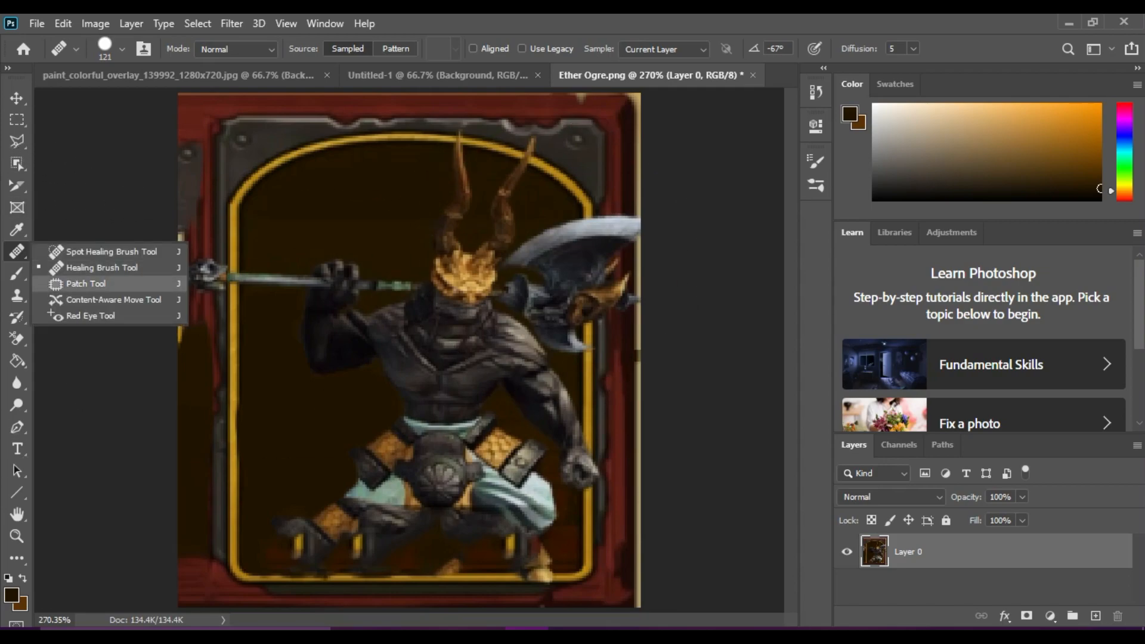
right_click(17, 273)
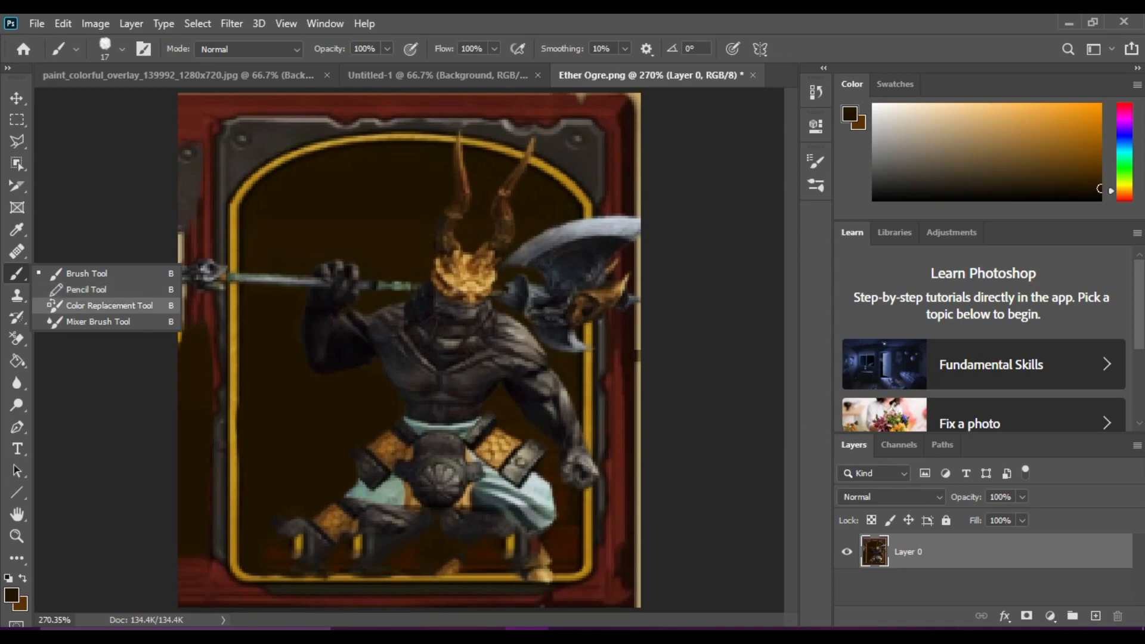
left_click(86, 289)
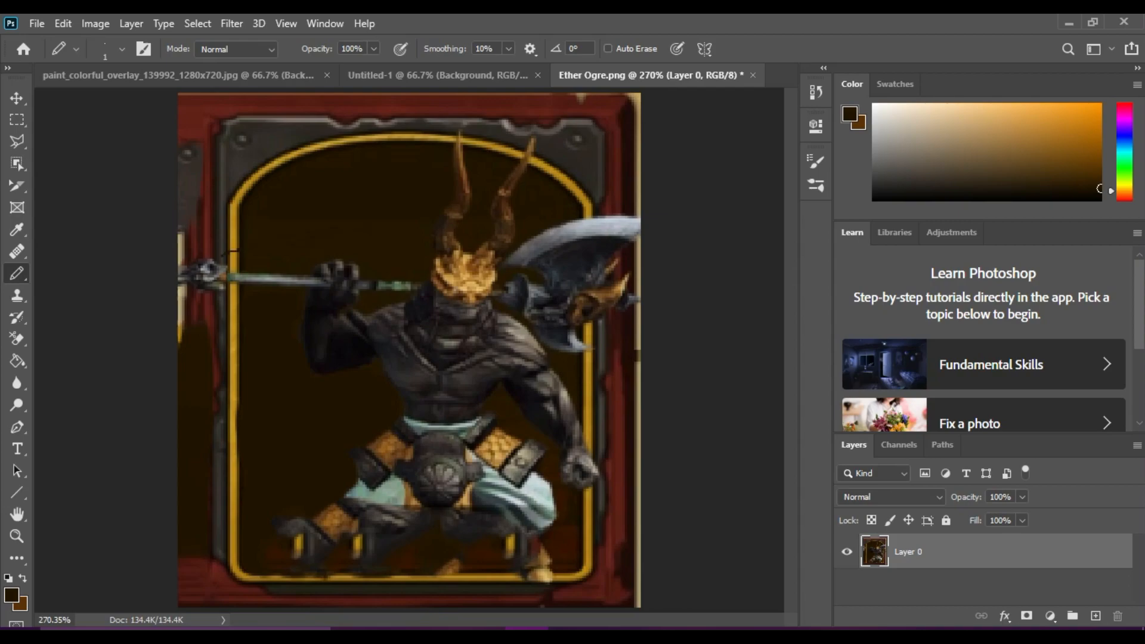
mouse_move(271, 167)
left_mouse_down()
mouse_move(322, 147)
mouse_move(617, 114)
mouse_move(239, 106)
mouse_move(417, 95)
left_mouse_up()
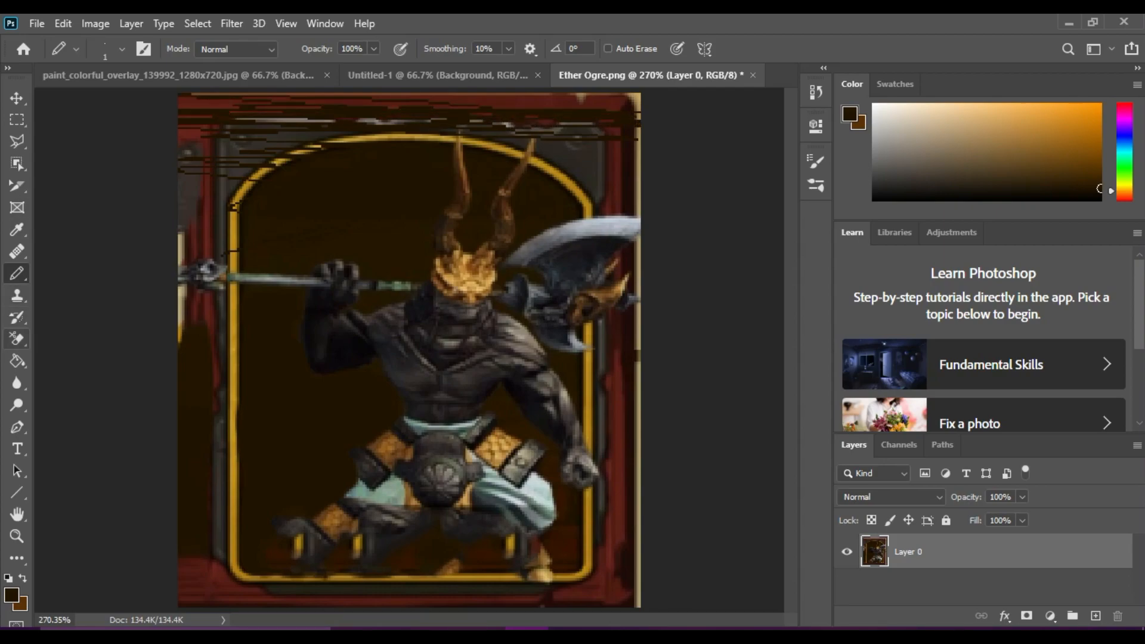
- Restore the card's top, left border and lower area, including the Ether Ogre title, with the 62-pixel History Brush Tool
left_click(17, 317)
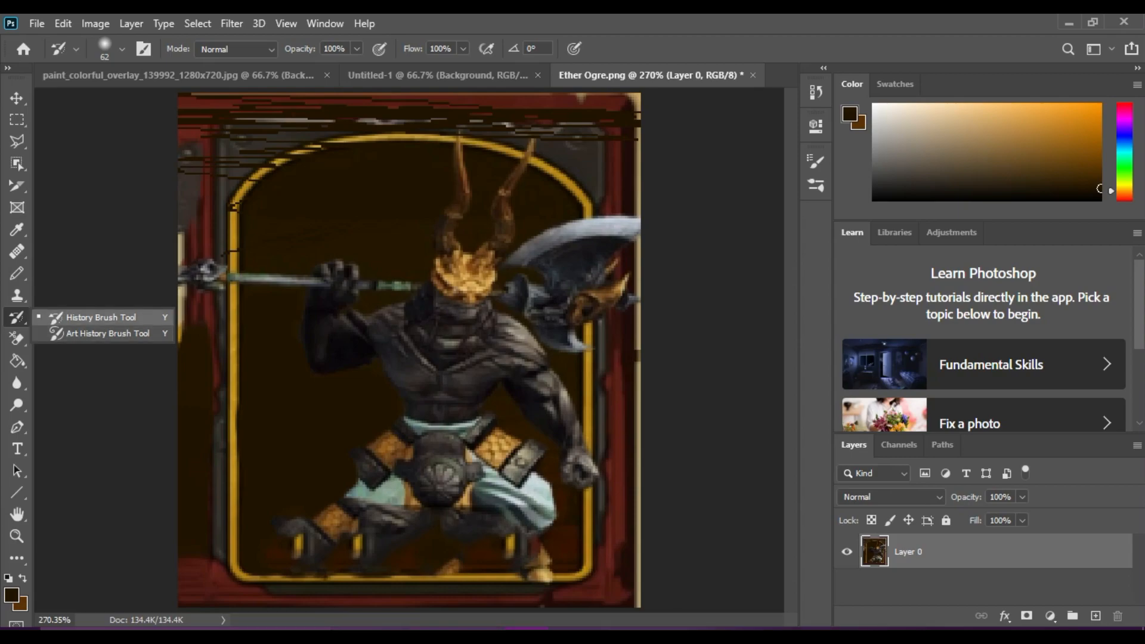
left_click(96, 317)
mouse_move(235, 141)
left_mouse_down()
mouse_move(286, 141)
mouse_move(159, 115)
mouse_move(660, 108)
mouse_move(678, 122)
left_mouse_up()
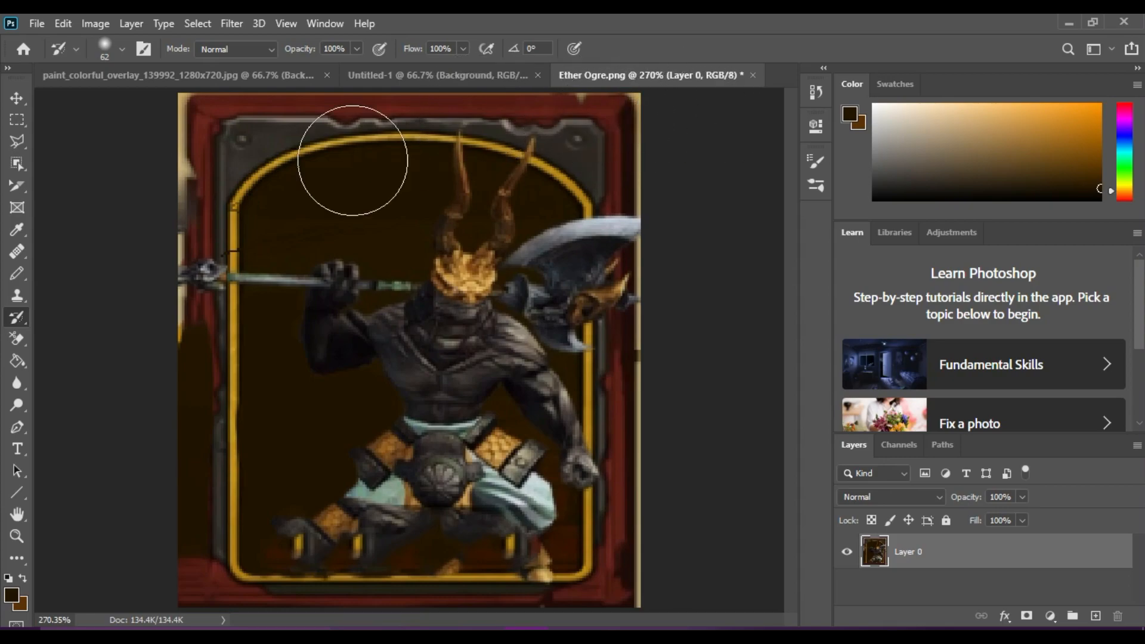
mouse_move(185, 353)
left_mouse_down()
mouse_move(186, 319)
mouse_move(189, 486)
mouse_move(164, 562)
mouse_move(185, 537)
mouse_move(191, 606)
mouse_move(182, 471)
mouse_move(163, 471)
mouse_move(179, 159)
left_mouse_up()
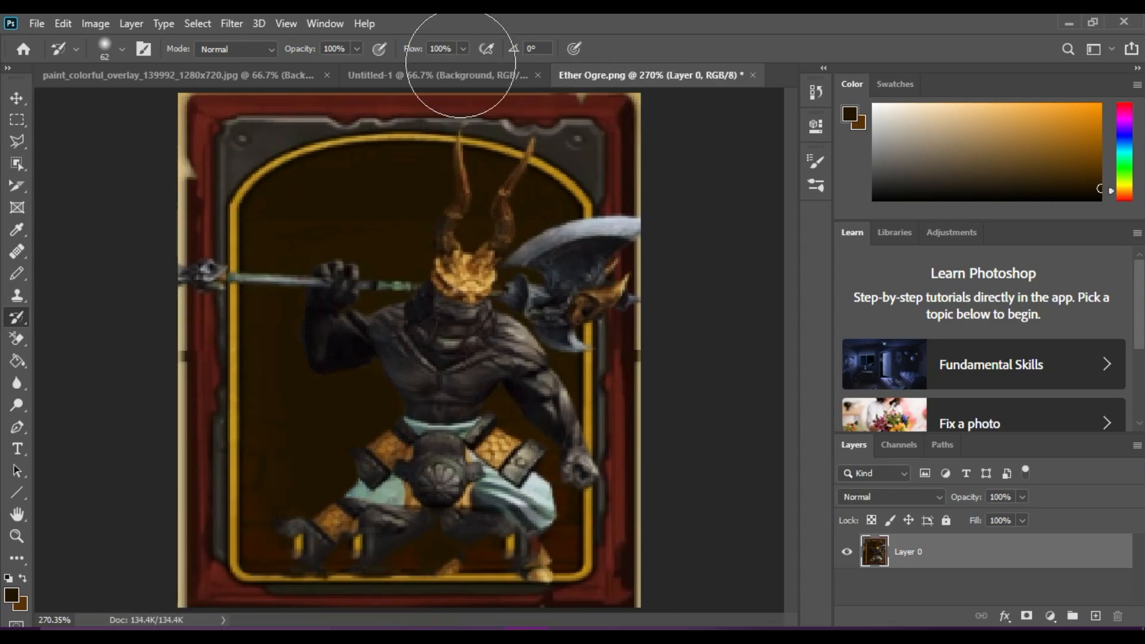
mouse_move(638, 626)
left_mouse_down()
mouse_move(528, 584)
mouse_move(373, 533)
mouse_move(480, 533)
mouse_move(248, 512)
left_mouse_up()
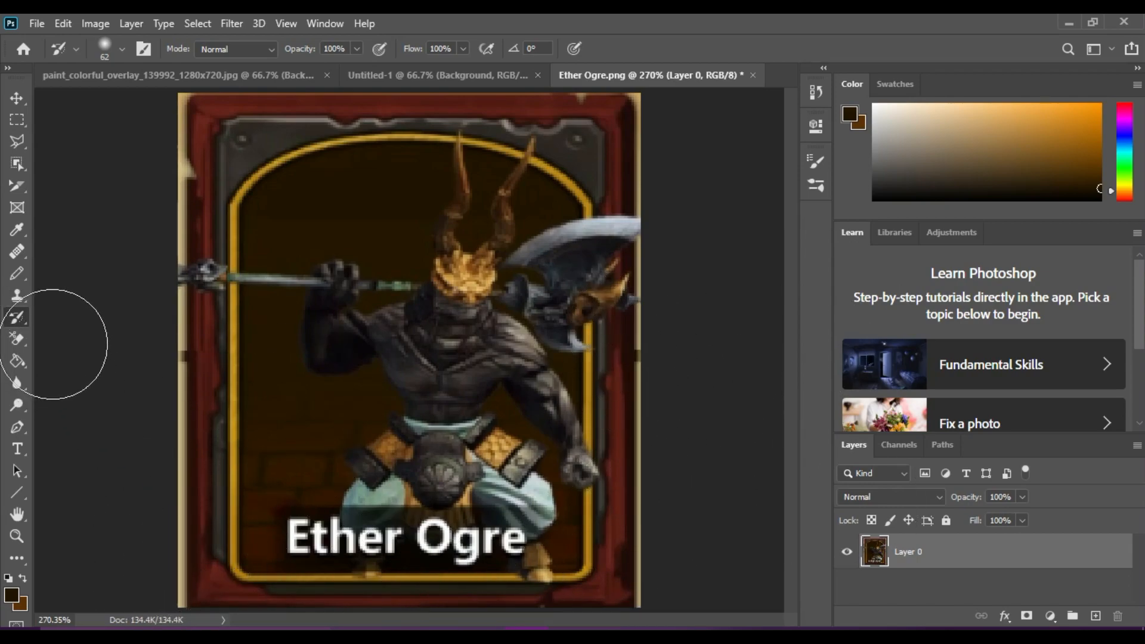
- Paint over the ogre and most of the card with the 21-pixel Art History Brush Tool in Tight Short style
right_click(17, 317)
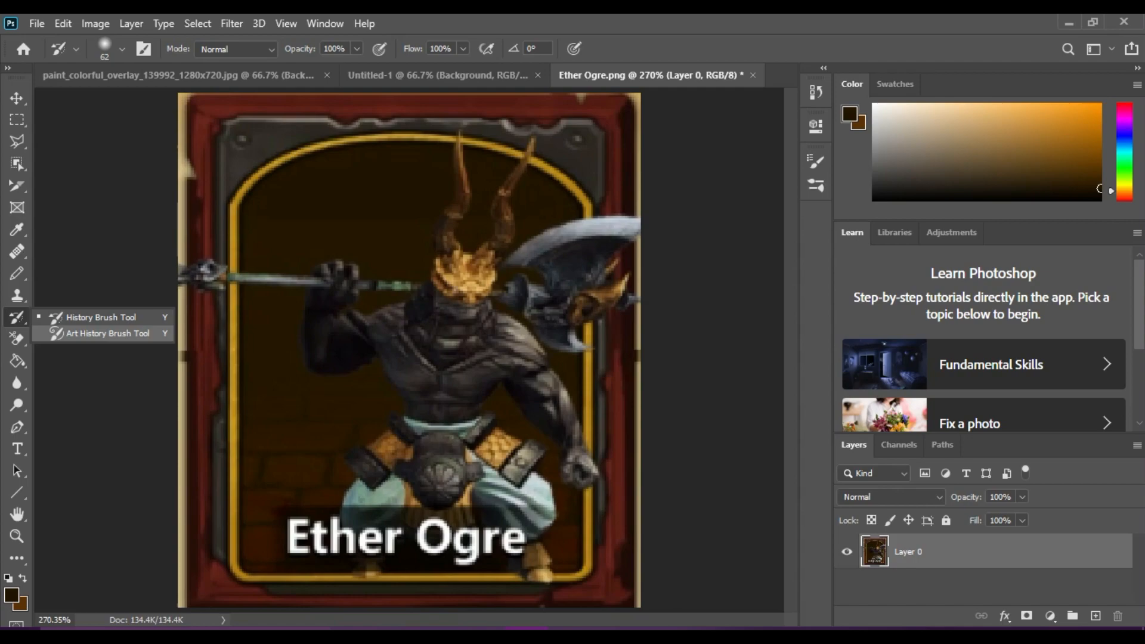
left_click(101, 333)
mouse_move(322, 382)
left_mouse_down()
mouse_move(263, 442)
mouse_move(280, 501)
mouse_move(220, 271)
mouse_move(274, 194)
mouse_move(524, 179)
mouse_move(482, 286)
mouse_move(587, 334)
mouse_move(477, 334)
mouse_move(477, 417)
mouse_move(513, 506)
mouse_move(369, 530)
mouse_move(506, 518)
left_mouse_up()
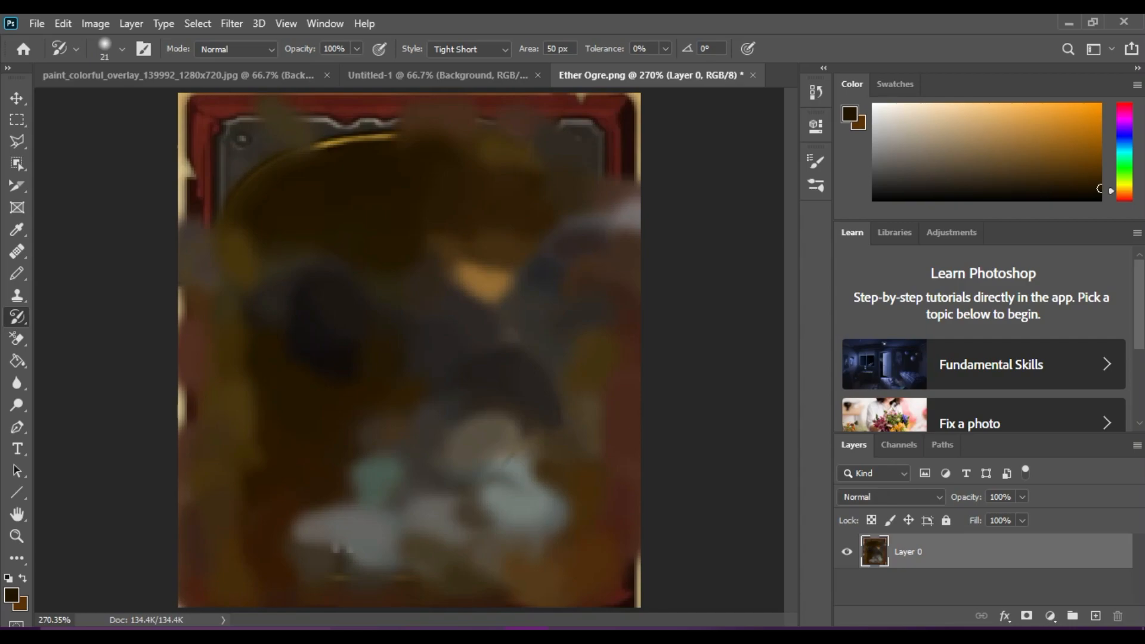
- Restore the smeared ogre artwork across the whole card with the History Brush Tool
right_click(16, 317)
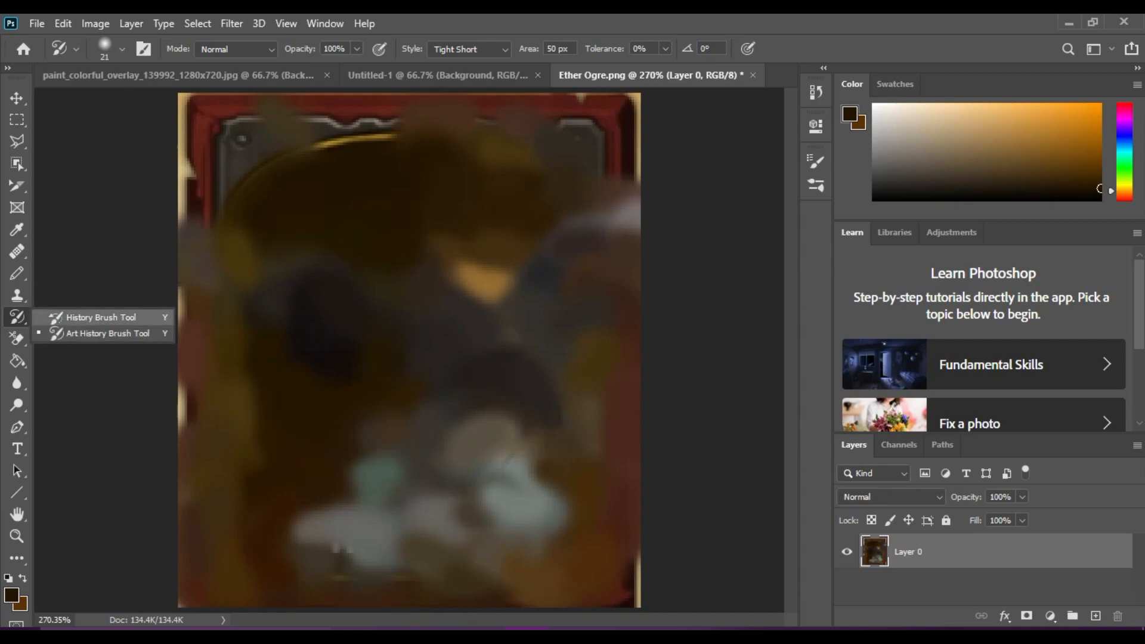
left_click(101, 318)
mouse_move(638, 314)
left_mouse_down()
mouse_move(595, 243)
mouse_move(795, 204)
mouse_move(724, 146)
mouse_move(751, 393)
mouse_move(979, 469)
mouse_move(914, 568)
mouse_move(962, 635)
mouse_move(692, 611)
mouse_move(610, 636)
mouse_move(726, 560)
left_mouse_up()
- Try the 5000-pixel Background Eraser Tool on the ogre's torso and undo the erasure
left_click(17, 339)
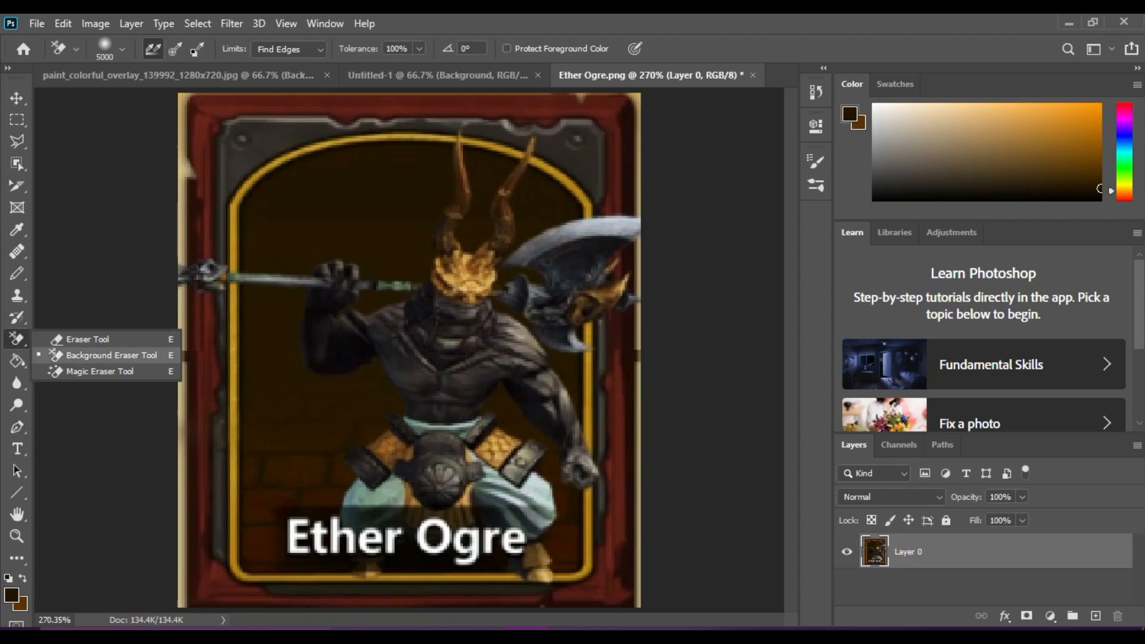
left_click(102, 353)
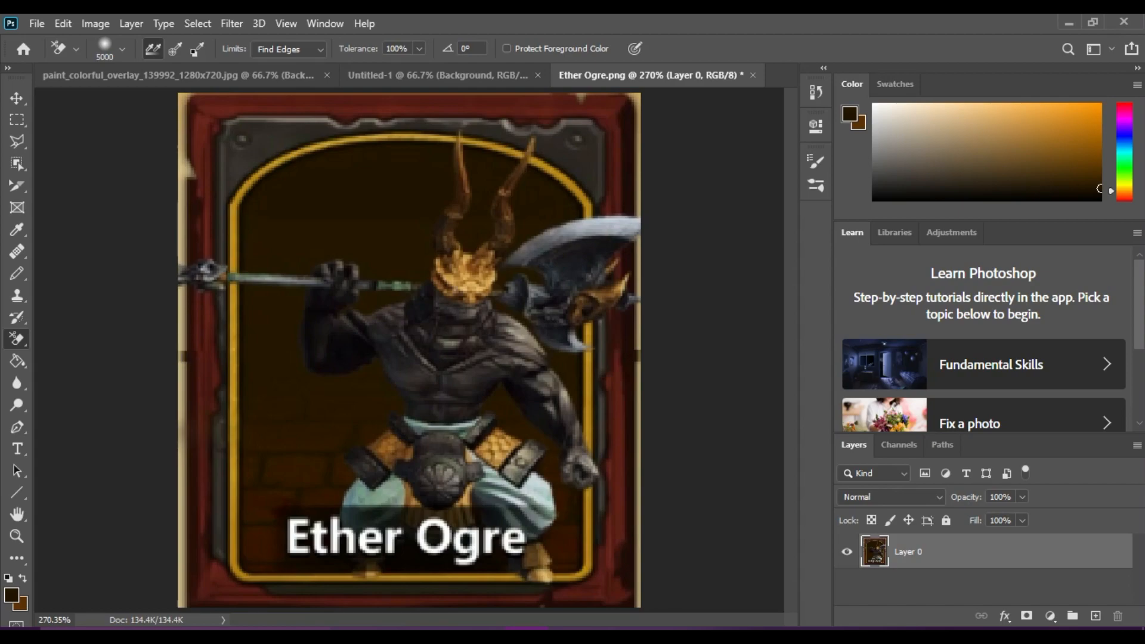
left_click(407, 376)
right_click(406, 375)
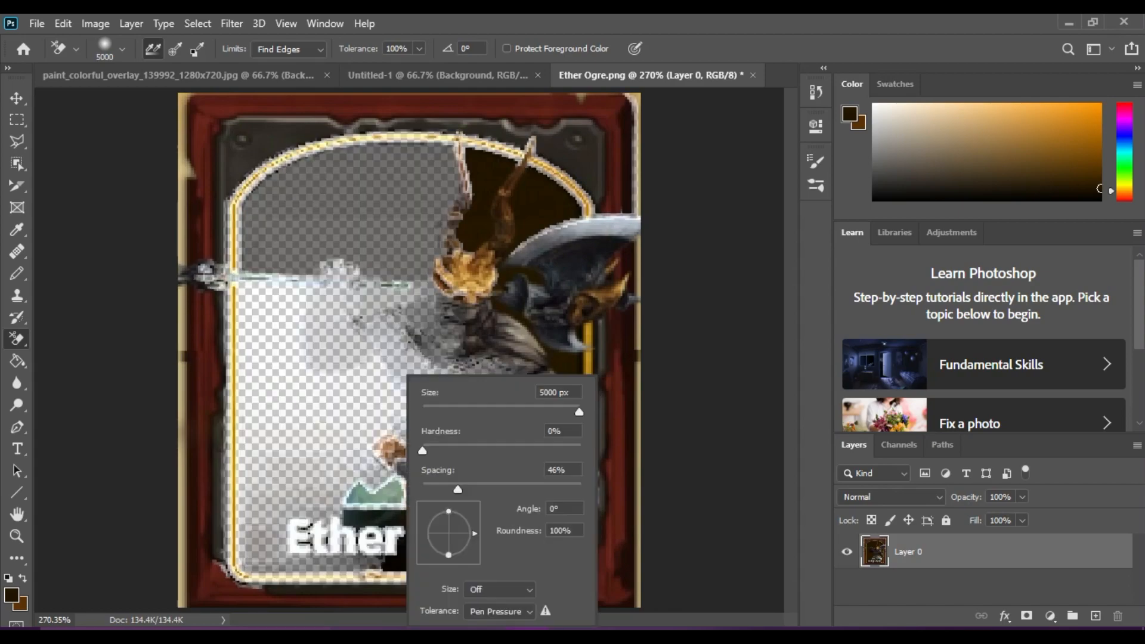
left_click(63, 23)
left_click(90, 36)
- Erase a patch beside the ogre's raised arm with the 18-pixel Eraser Tool, and the card's upper-left area at 143 px
right_click(17, 338)
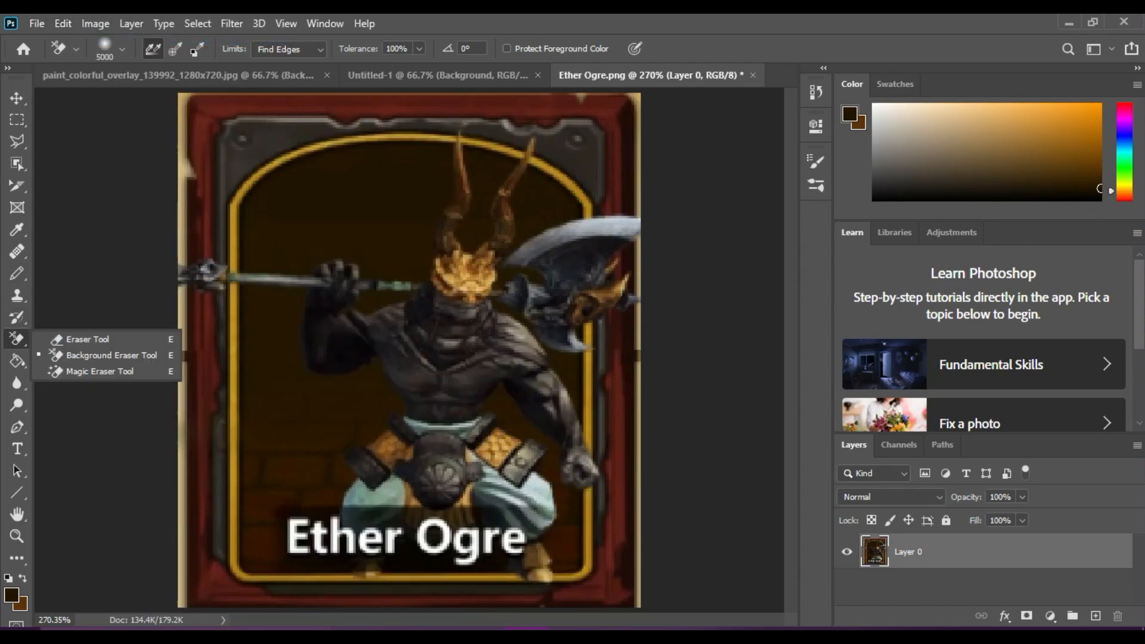
left_click(86, 338)
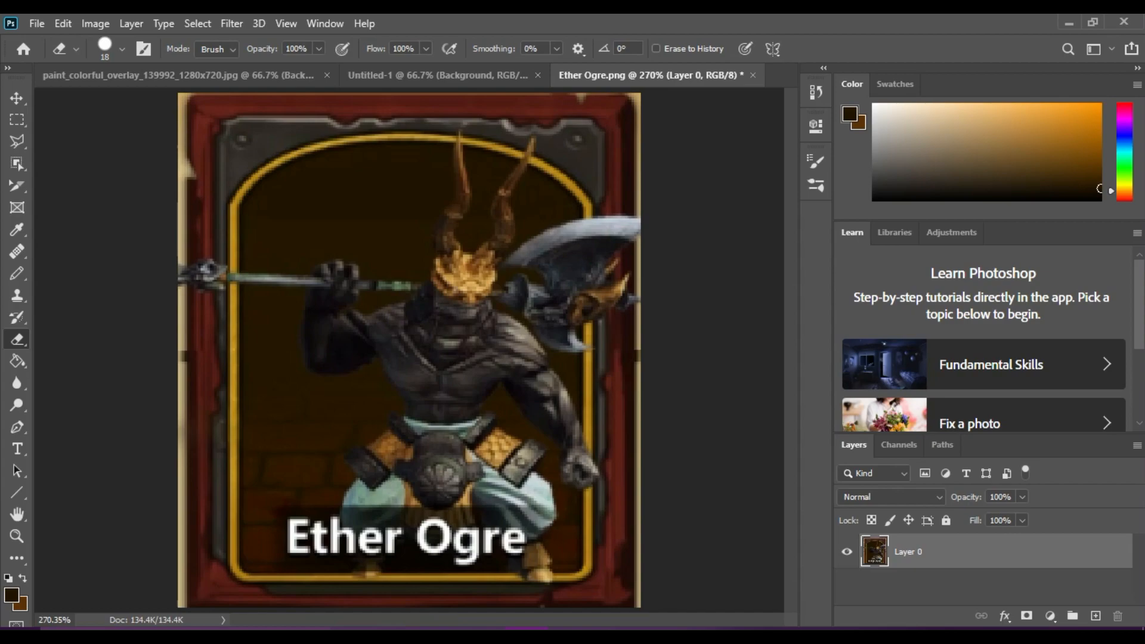
mouse_move(261, 405)
left_mouse_down()
mouse_move(256, 308)
mouse_move(272, 307)
mouse_move(294, 349)
mouse_move(294, 387)
left_mouse_up()
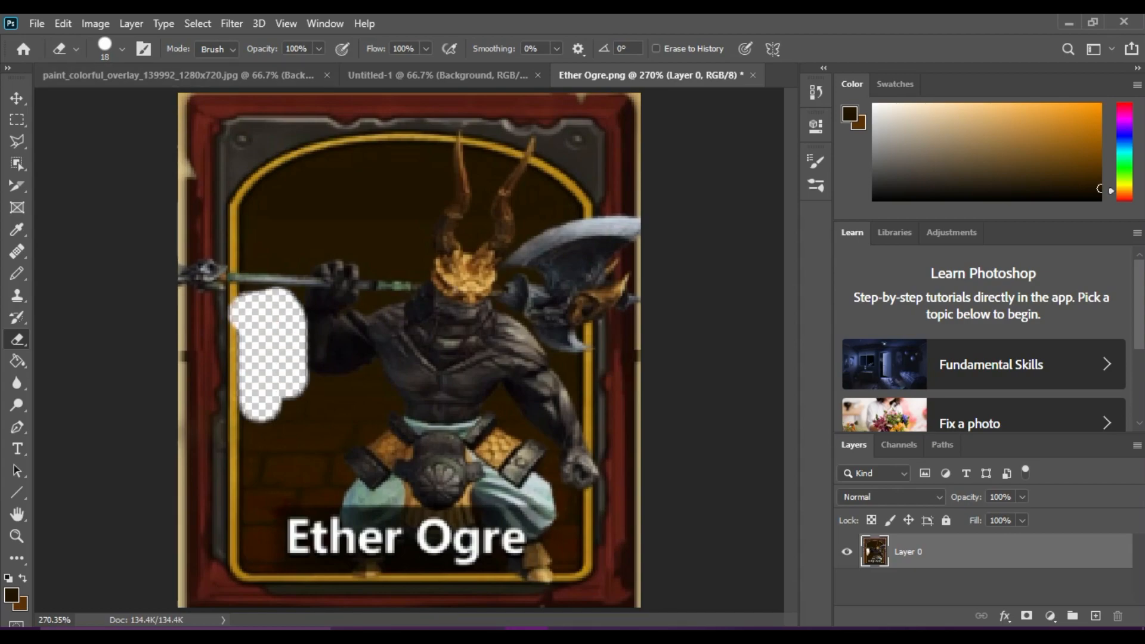
left_click(121, 48)
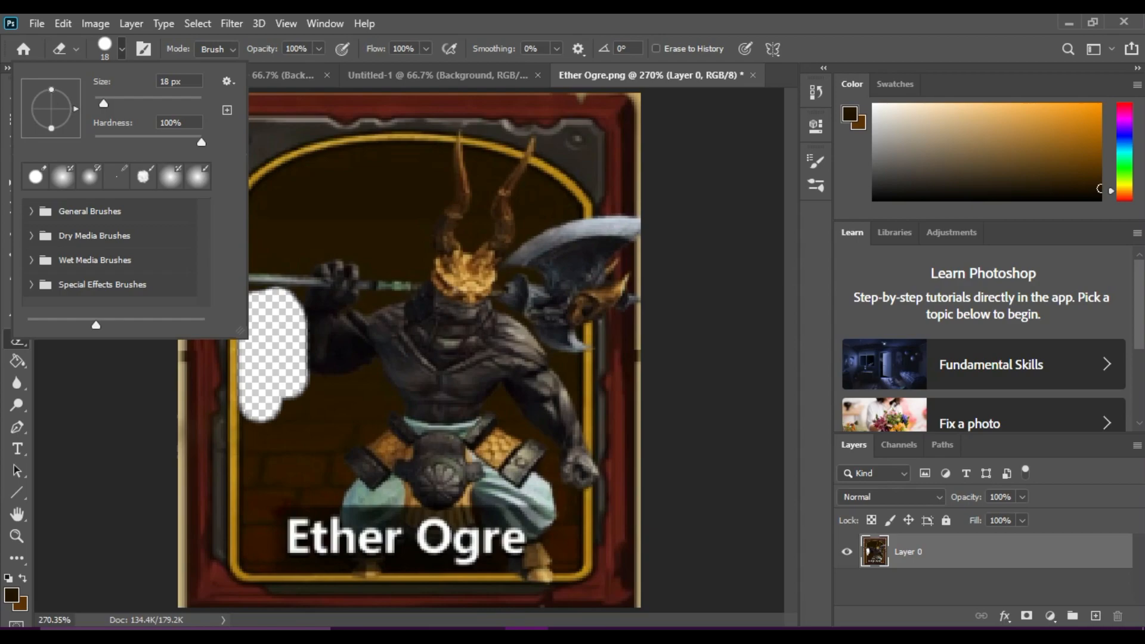
type("143")
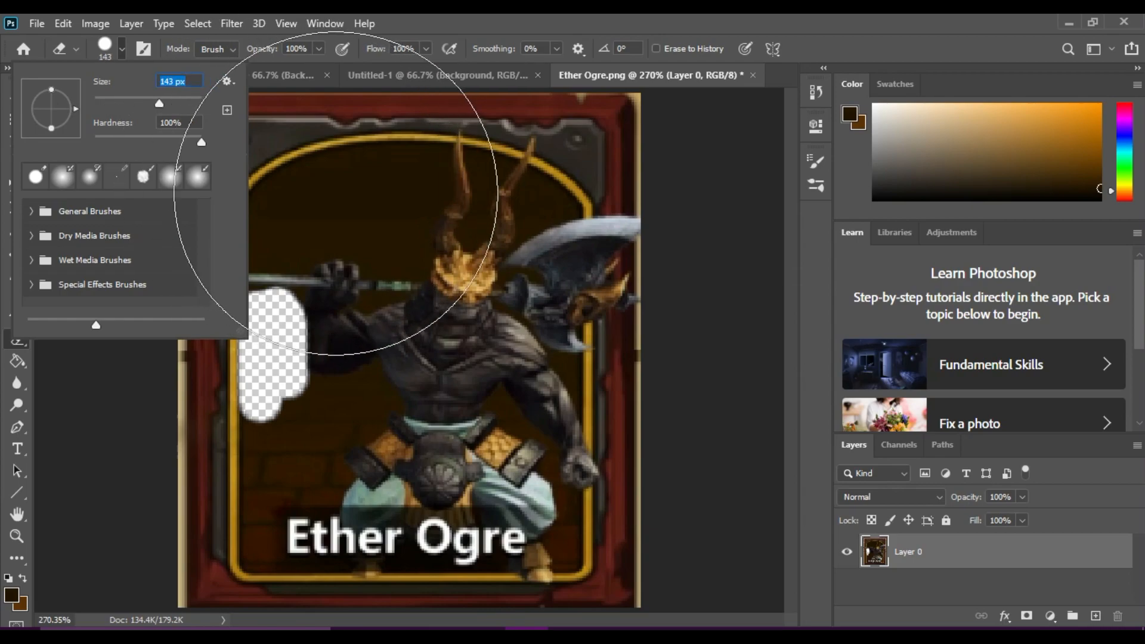
left_click_drag(396, 199, 292, 226)
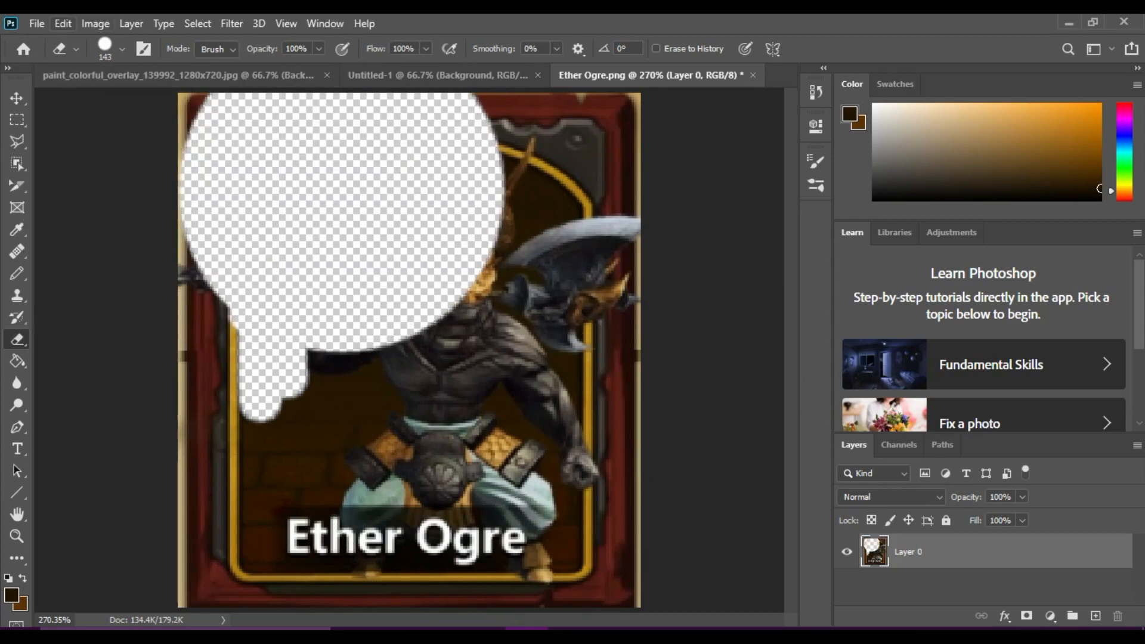
- Set the eraser size to 9 px and erase a short diagonal stroke beside the ogre's waist
left_click(122, 48)
left_click_drag(159, 104, 141, 104)
type("9")
key("Return")
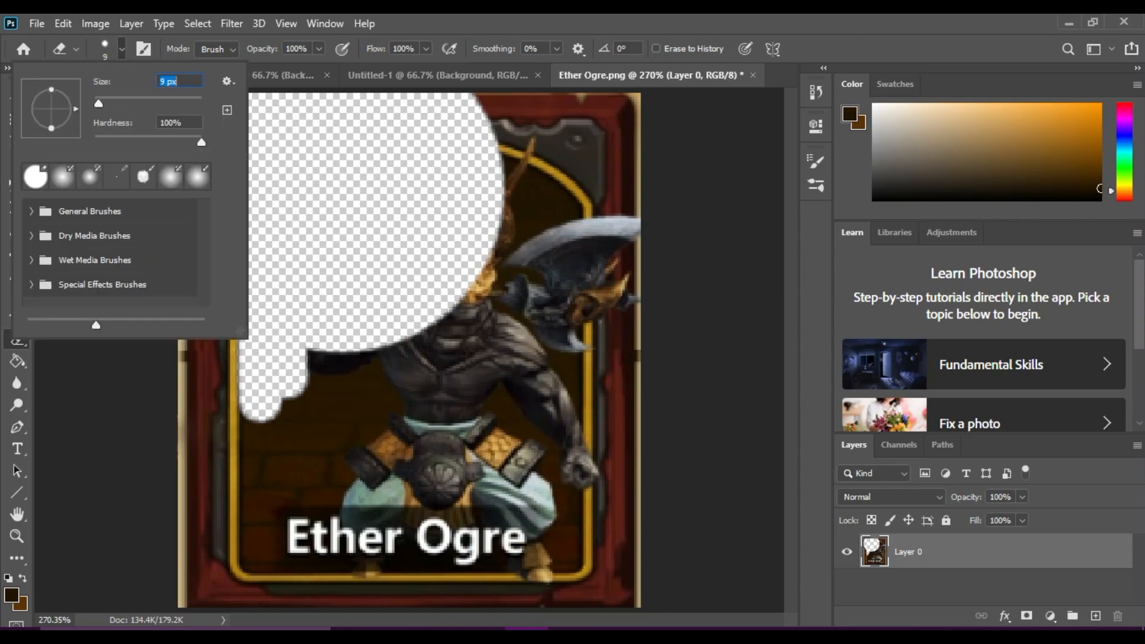
left_click(389, 407)
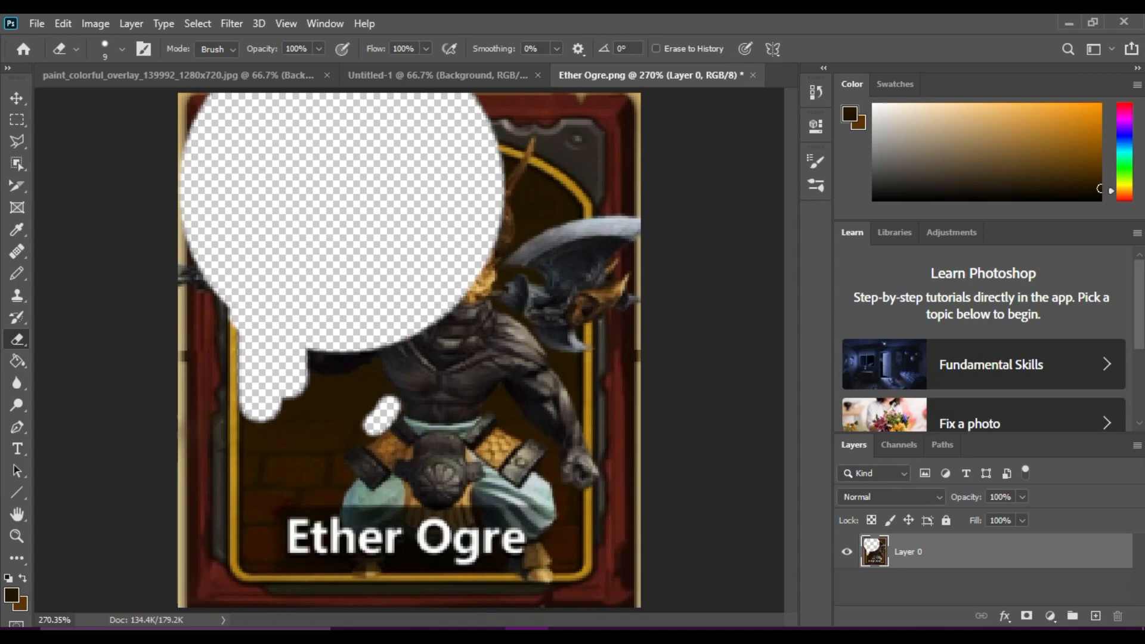
left_click_drag(365, 428, 350, 441)
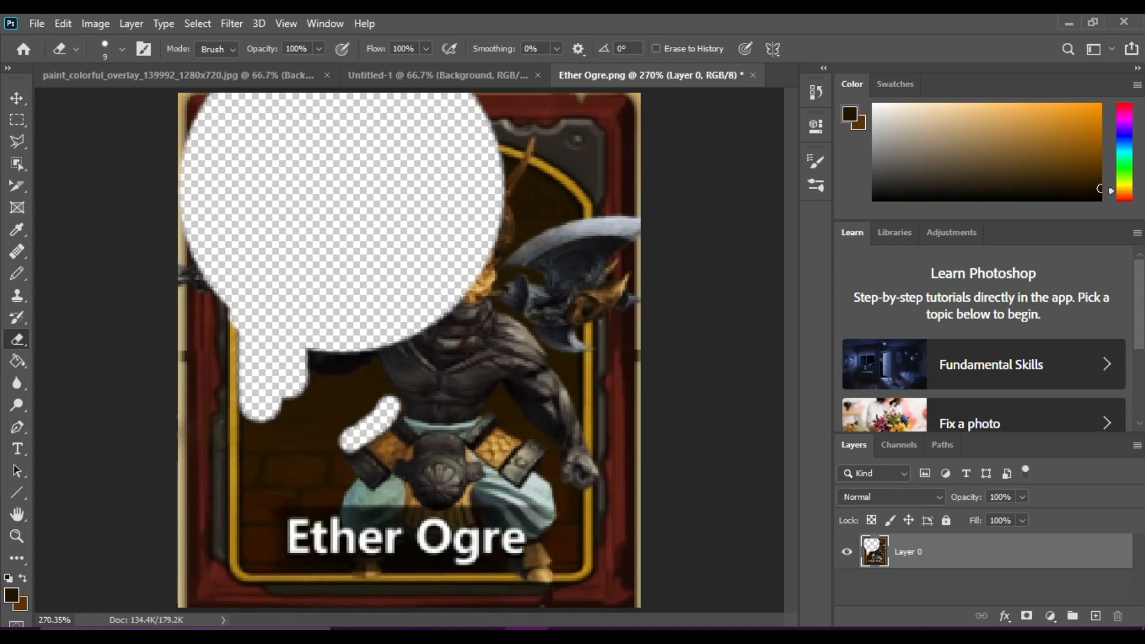
- Paint the erased parts of the card back in with the History Brush Tool
left_click(17, 318)
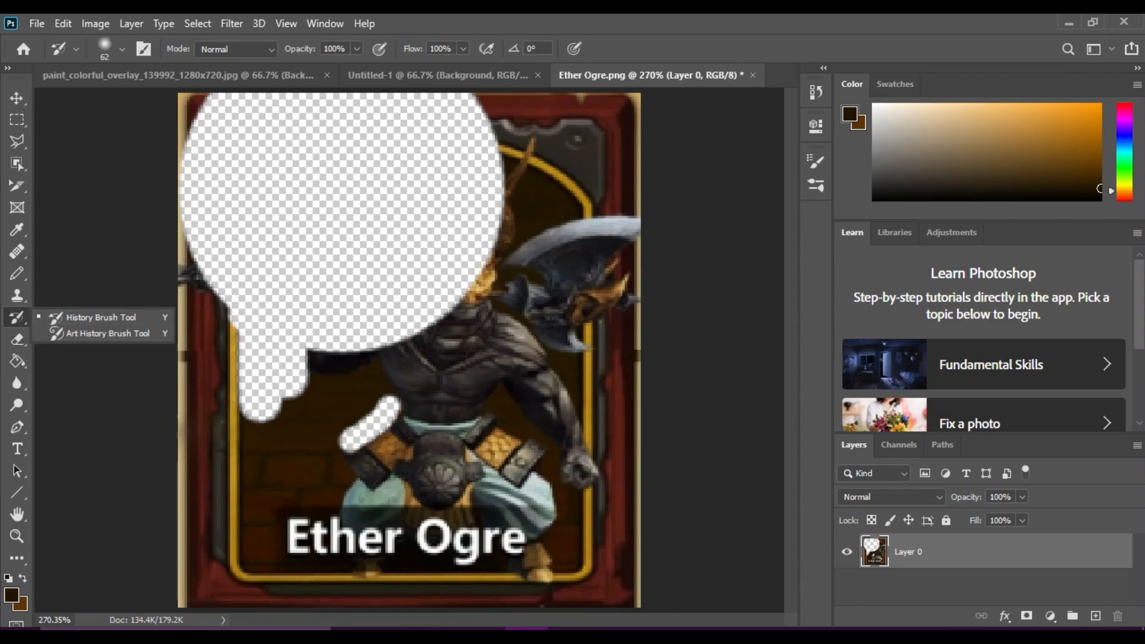
left_click(95, 317)
mouse_move(454, 313)
left_mouse_down()
mouse_move(300, 299)
mouse_move(227, 330)
mouse_move(164, 384)
mouse_move(173, 413)
mouse_move(380, 367)
mouse_move(363, 291)
mouse_move(653, 459)
mouse_move(477, 246)
mouse_move(385, 235)
mouse_move(159, 172)
mouse_move(216, 176)
mouse_move(363, 115)
left_mouse_up()
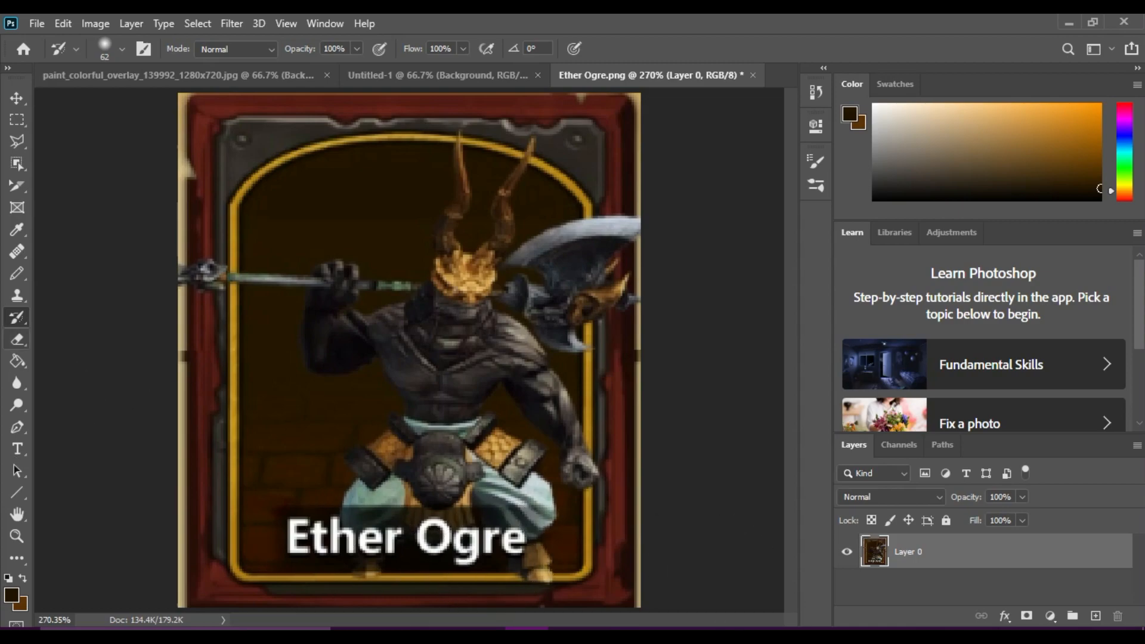
- Erase the dark background areas around the ogre inside the gold frame with the Magic Eraser Tool
left_click(18, 339)
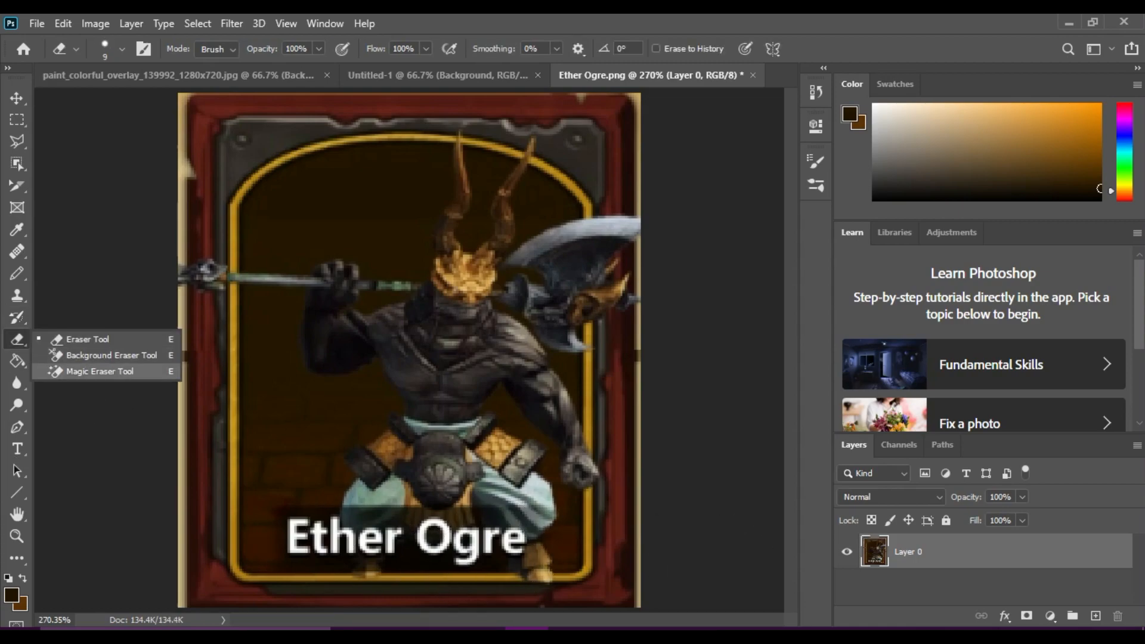
left_click(99, 371)
left_click(266, 553)
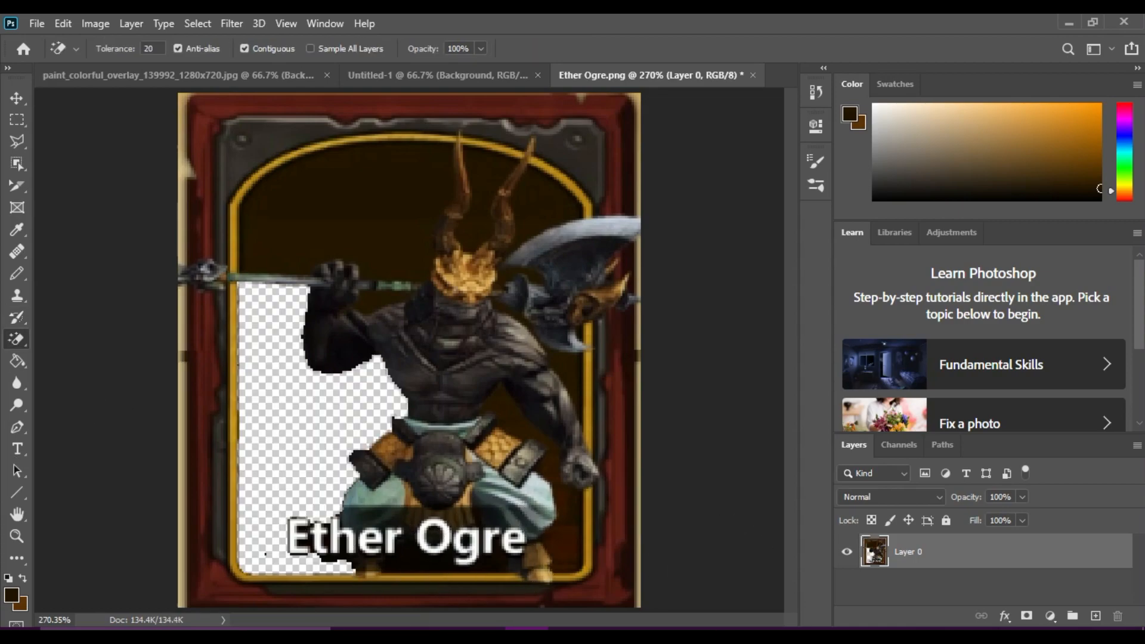
left_click(347, 210)
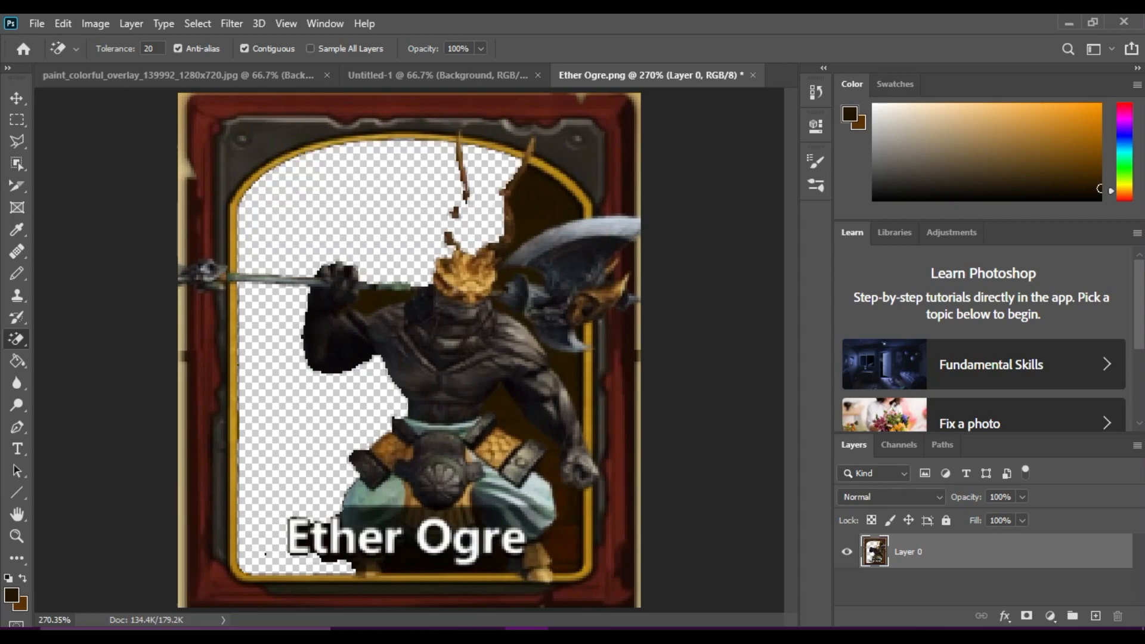
left_click(542, 201)
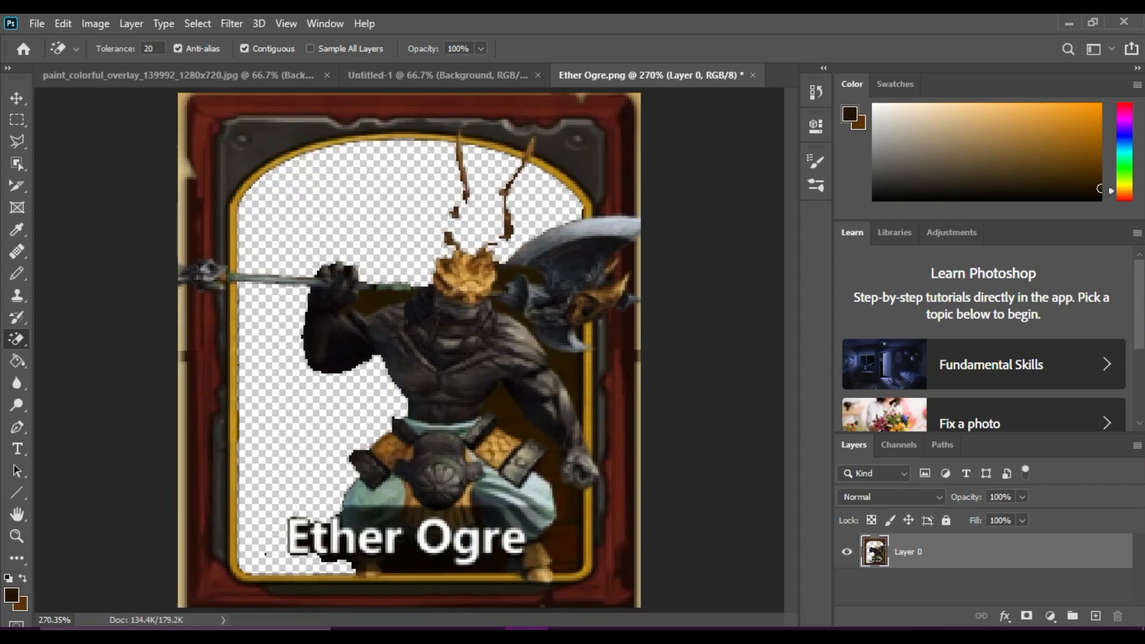
left_click(569, 374)
left_click(566, 517)
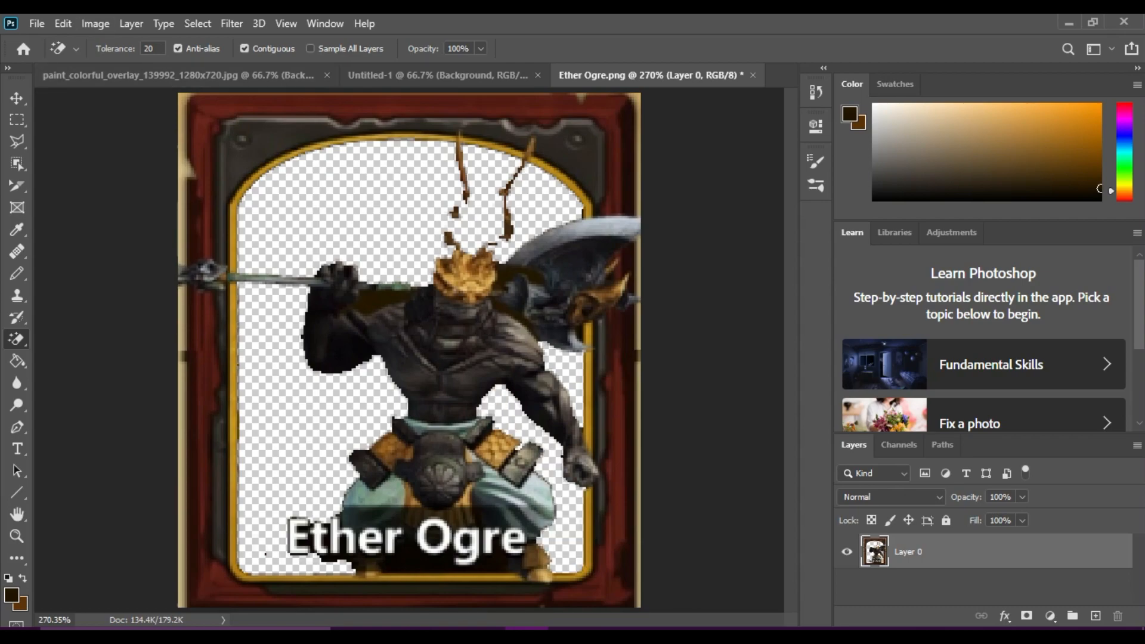
- Magic-erase the remaining dark patches under the spear and beside the axe and shoulder, and undo the last erasure
left_click(381, 293)
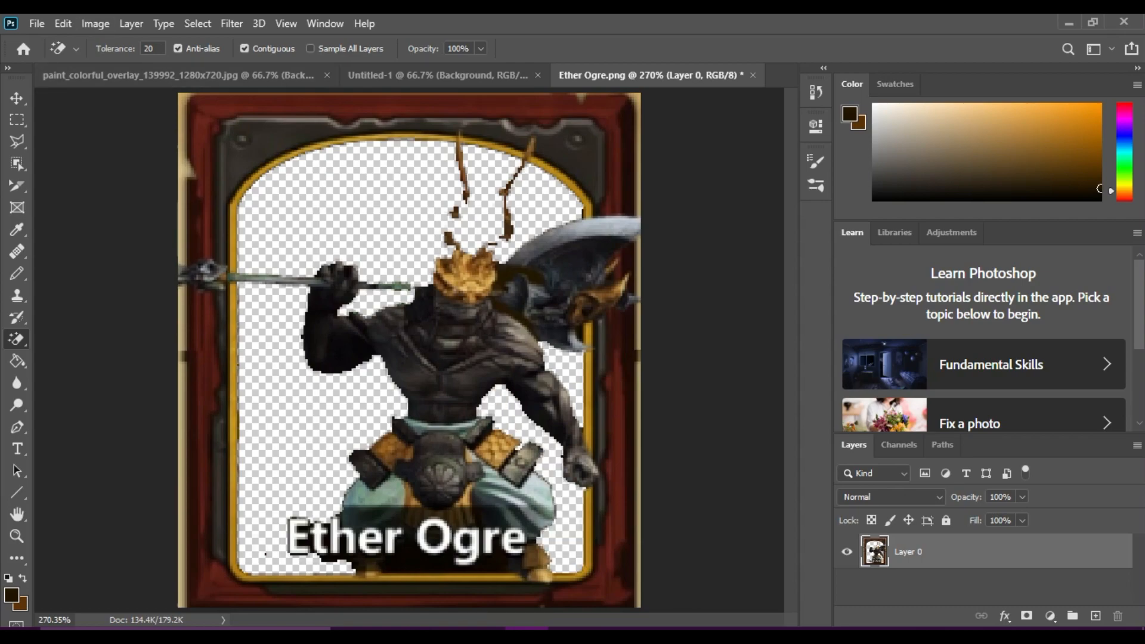
left_click(517, 269)
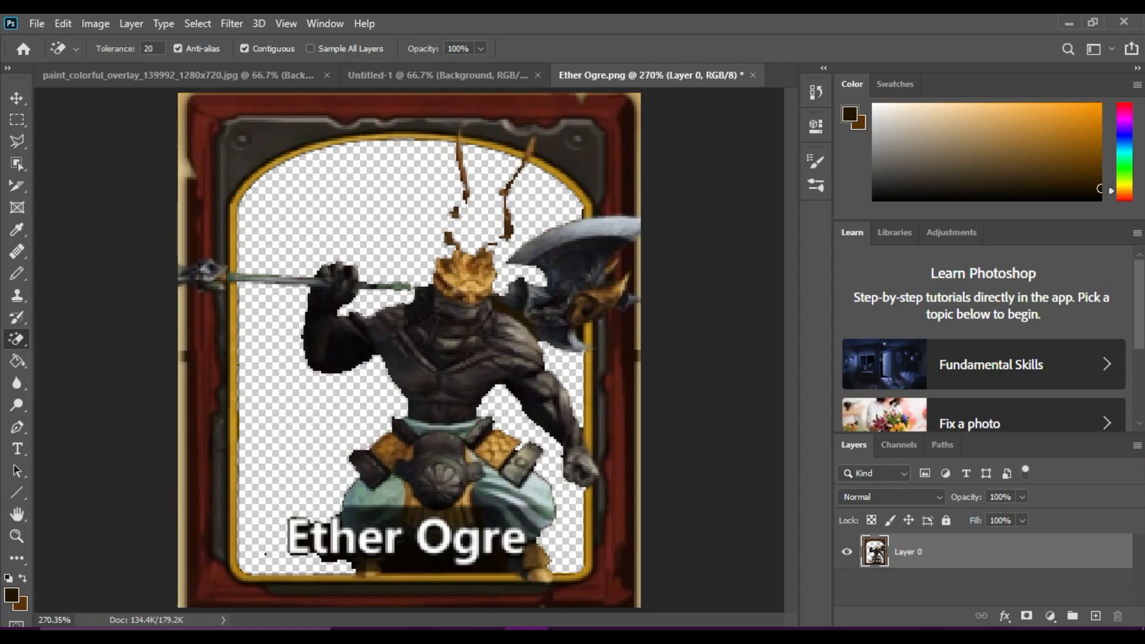
left_click(505, 335)
left_click(63, 23)
left_click(101, 36)
- Paint over the erased background around the horns and axe with the Art History Brush Tool
left_click(17, 317)
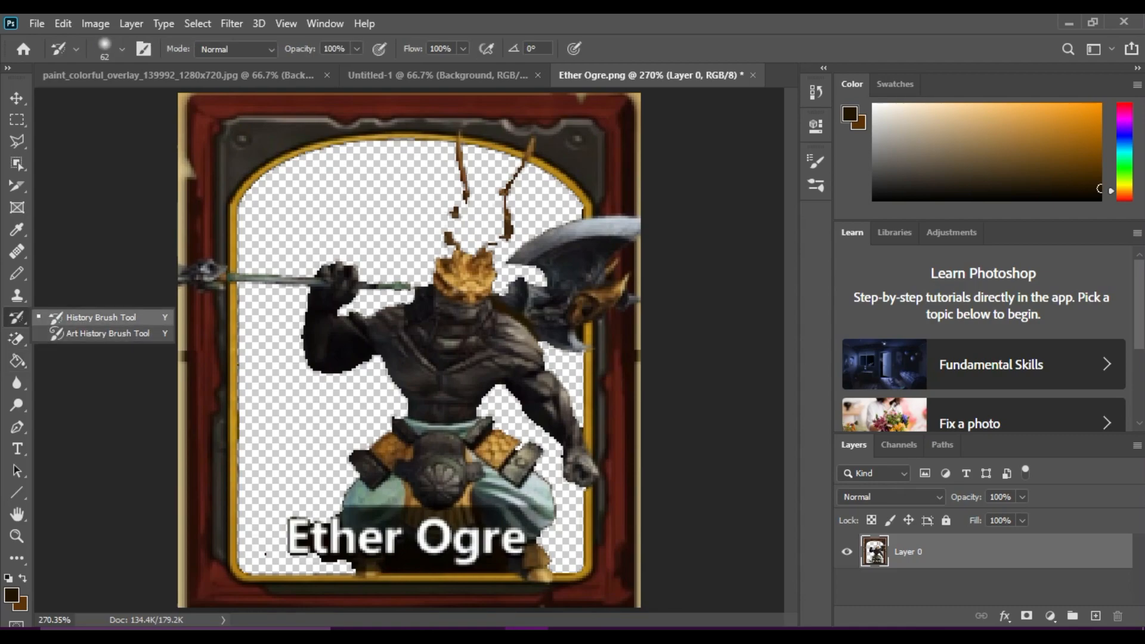
left_click(107, 333)
mouse_move(310, 197)
left_mouse_down()
mouse_move(507, 208)
mouse_move(486, 262)
left_mouse_up()
mouse_move(560, 196)
left_mouse_down()
mouse_move(287, 161)
mouse_move(220, 179)
mouse_move(678, 189)
mouse_move(721, 107)
mouse_move(725, 303)
mouse_move(819, 312)
mouse_move(948, 464)
mouse_move(643, 478)
mouse_move(745, 630)
mouse_move(668, 577)
mouse_move(869, 617)
mouse_move(663, 286)
left_mouse_up()
- Restore the original card artwork and background with the 62-pixel History Brush Tool
left_click(17, 317)
left_click(102, 317)
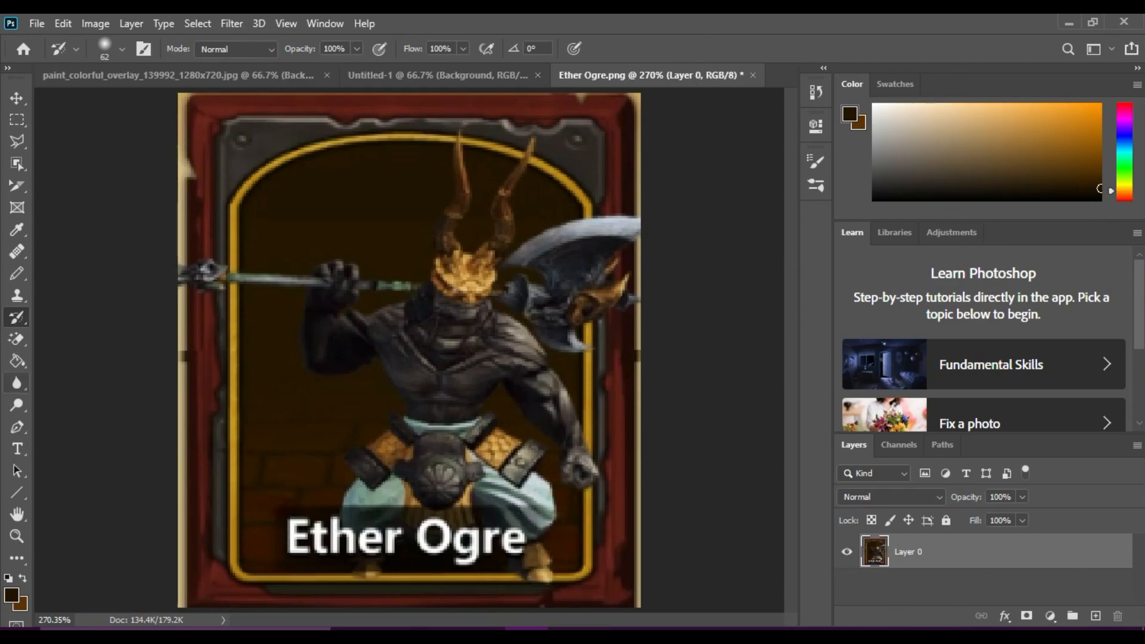
- Fill the upper part of the card's red border with the dark foreground colour using the Paint Bucket Tool
left_click(17, 361)
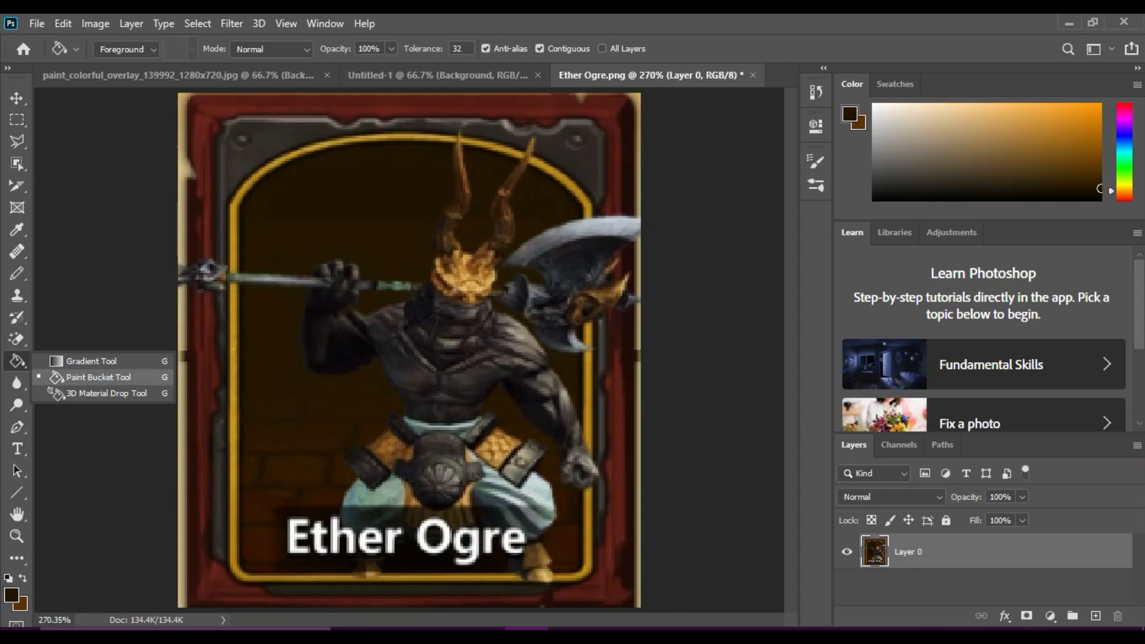
left_click(99, 377)
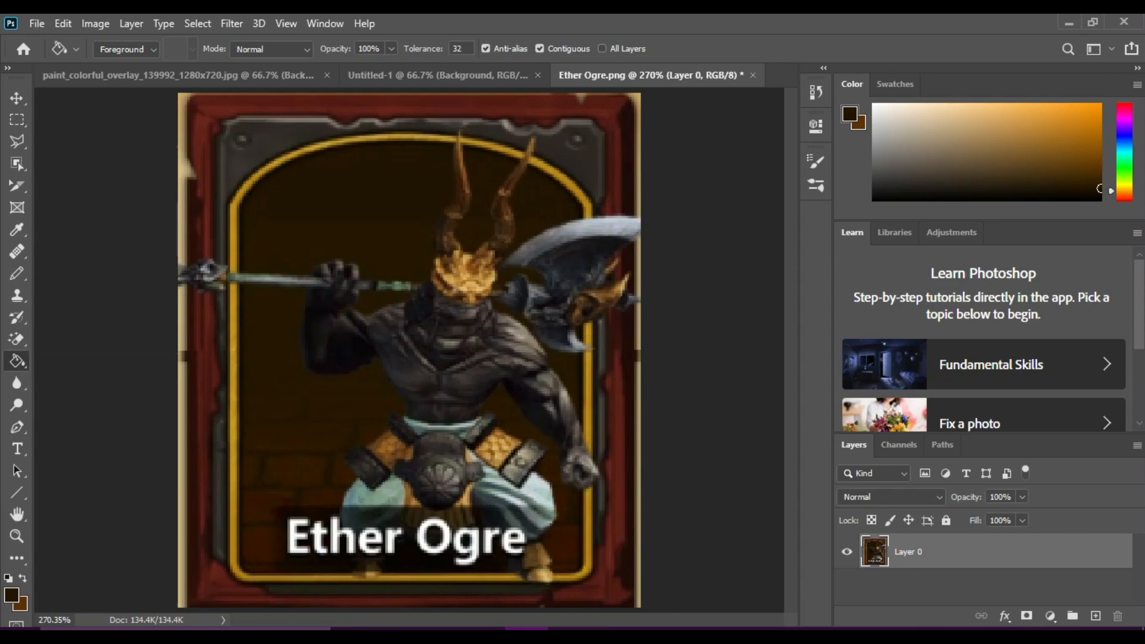
left_click(396, 106)
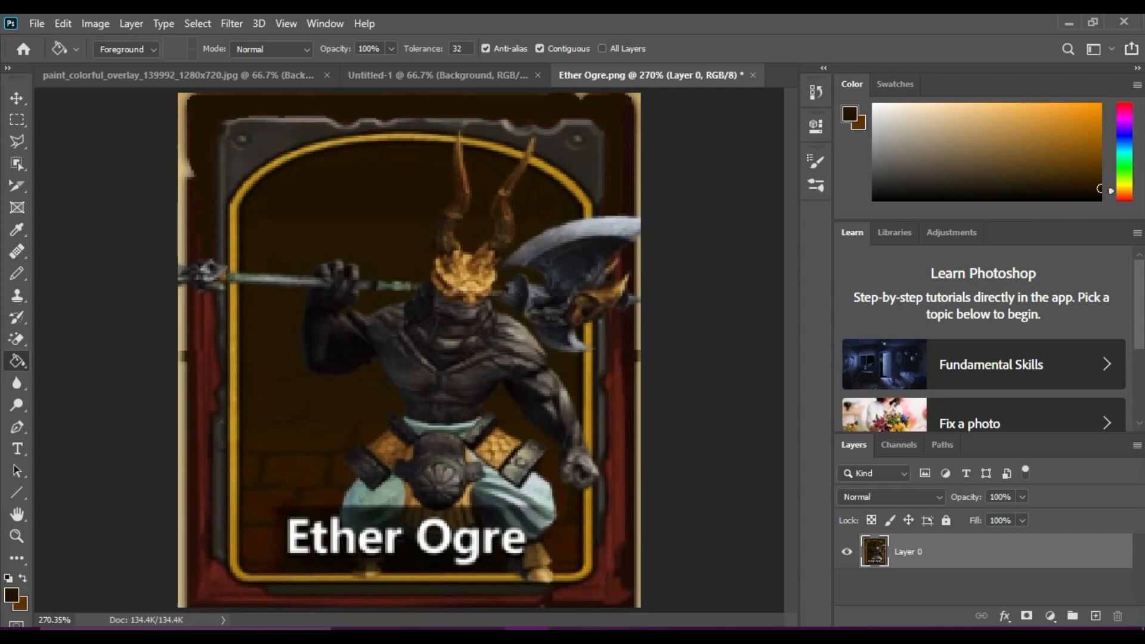
- Apply two radial gradients across the card with the Gradient Tool in Screen mode at 90% opacity
left_click(17, 361)
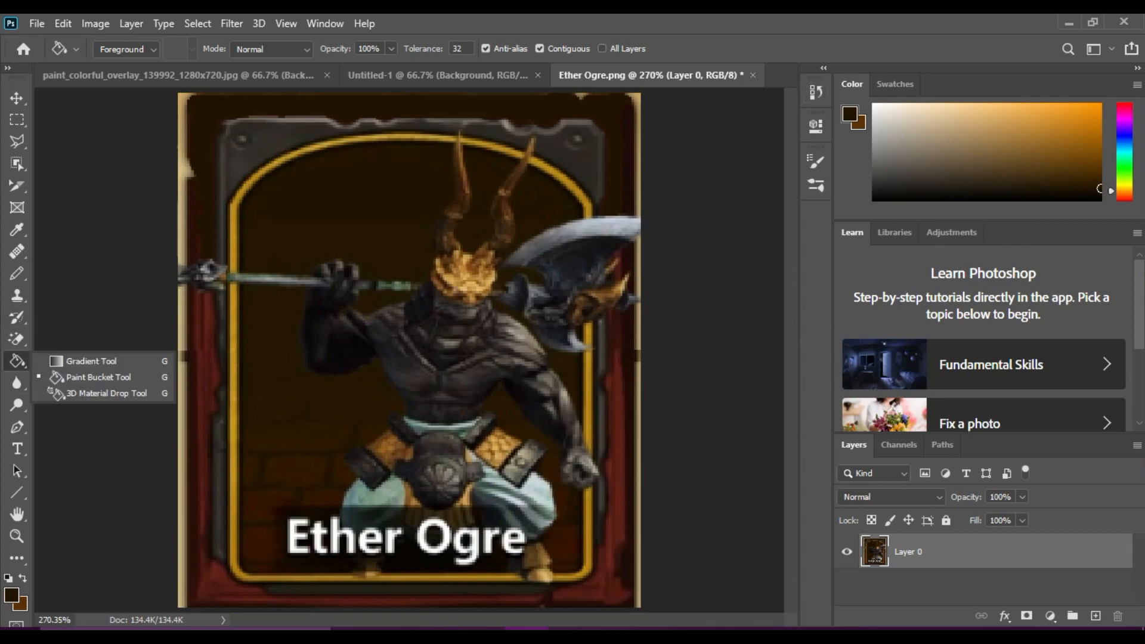
left_click(91, 361)
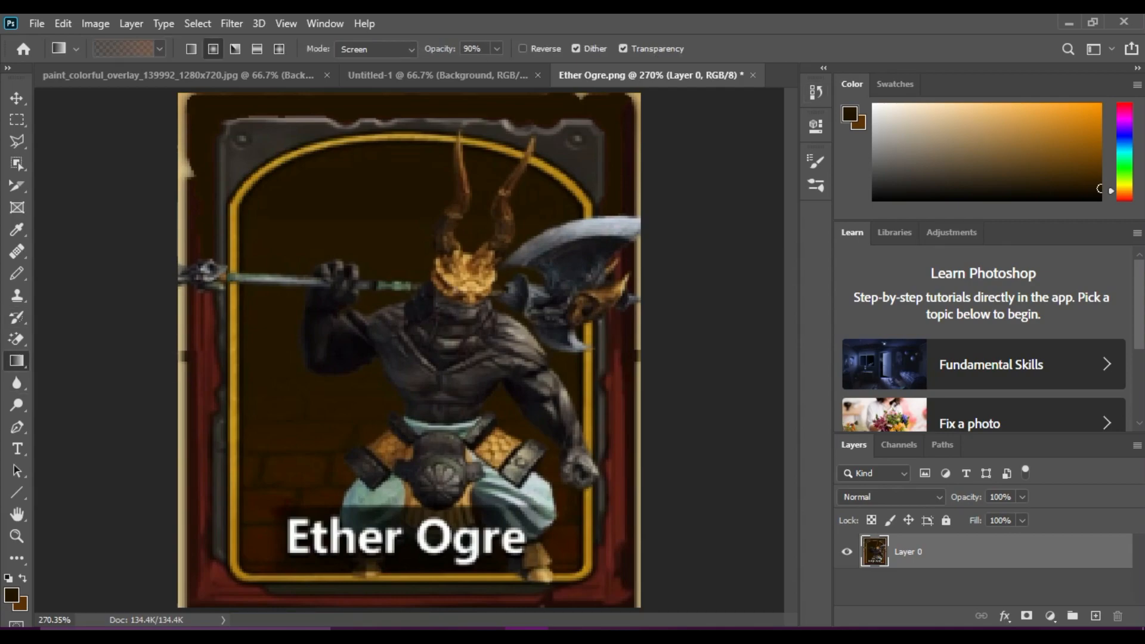
left_click_drag(281, 122, 402, 191)
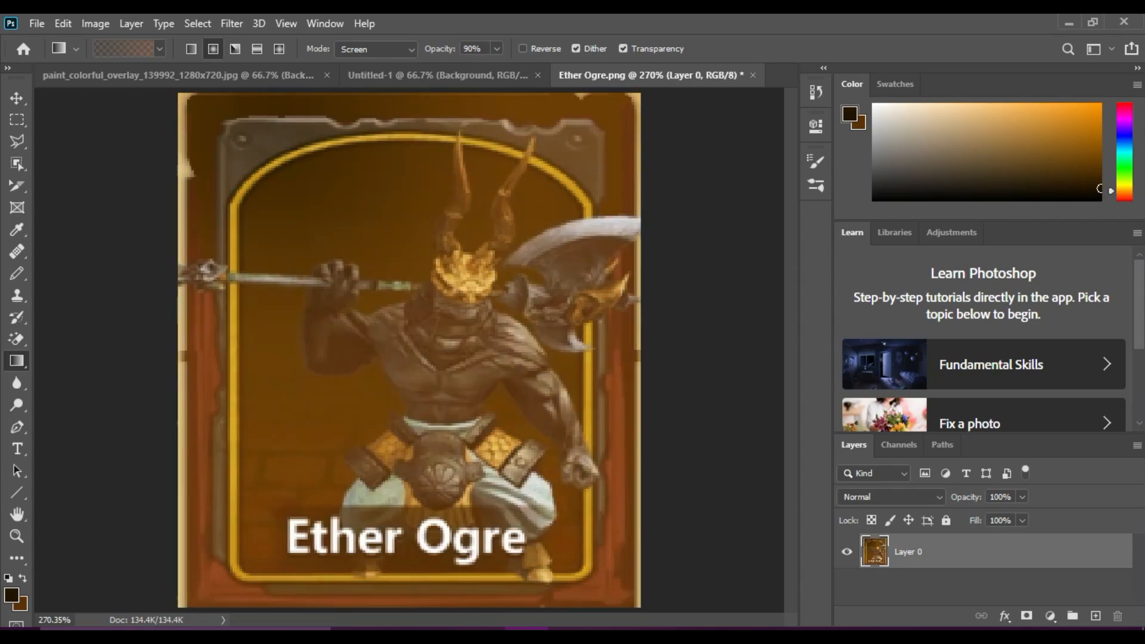
left_click_drag(614, 119, 235, 505)
- Choose a light greyish foreground colour and apply two diagonal gradients from the card's upper-left area toward the ogre
left_click(899, 127)
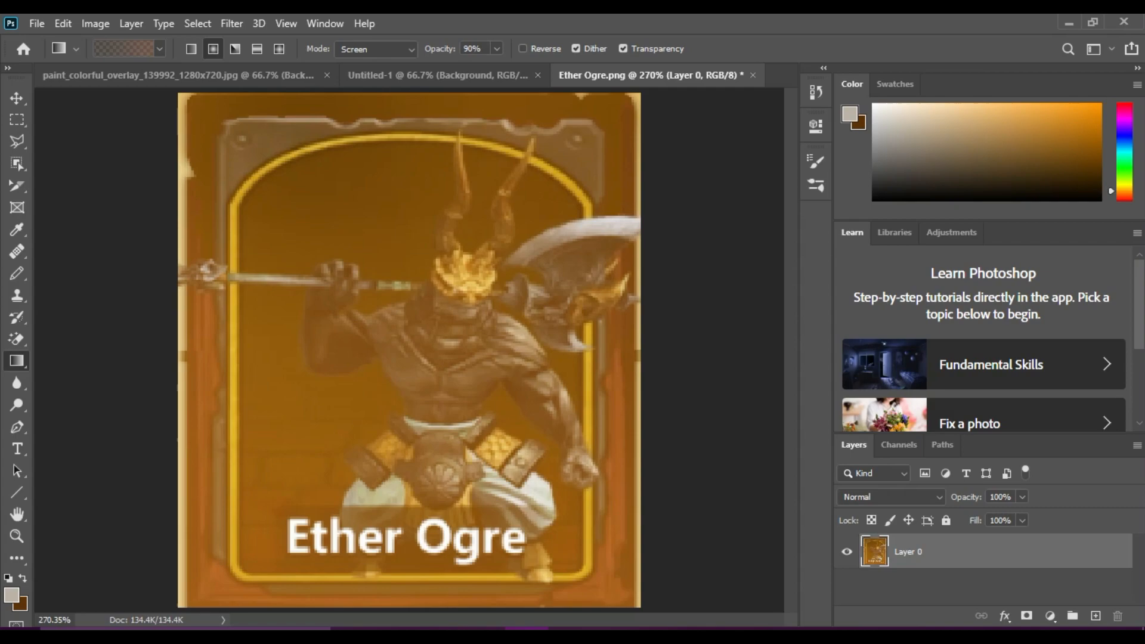
left_click_drag(304, 217, 549, 422)
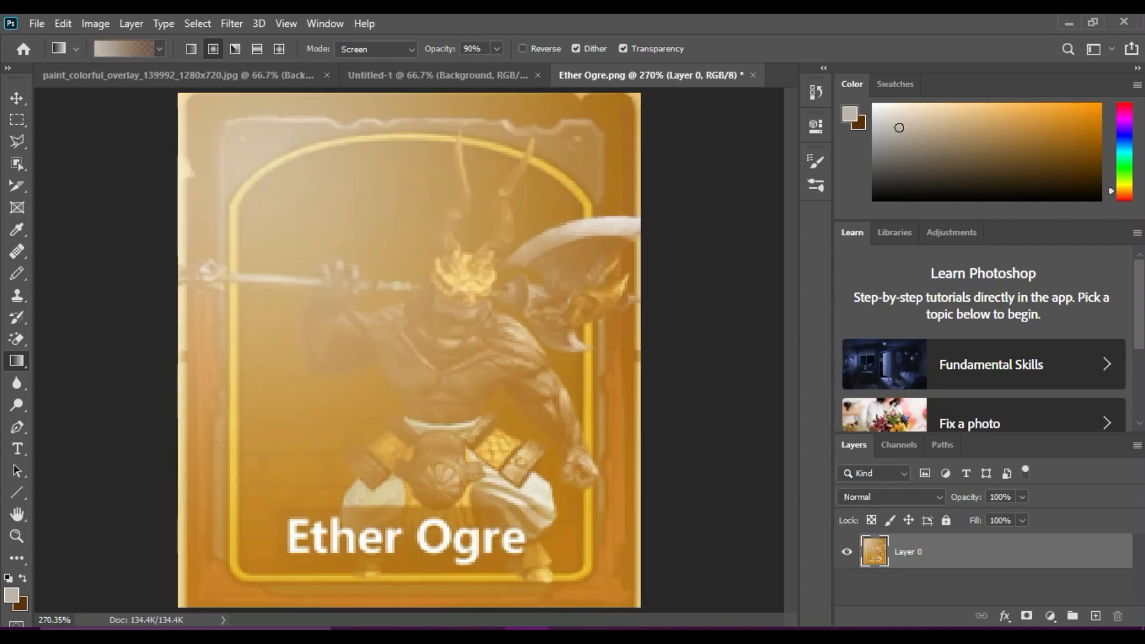
left_click_drag(184, 97, 500, 420)
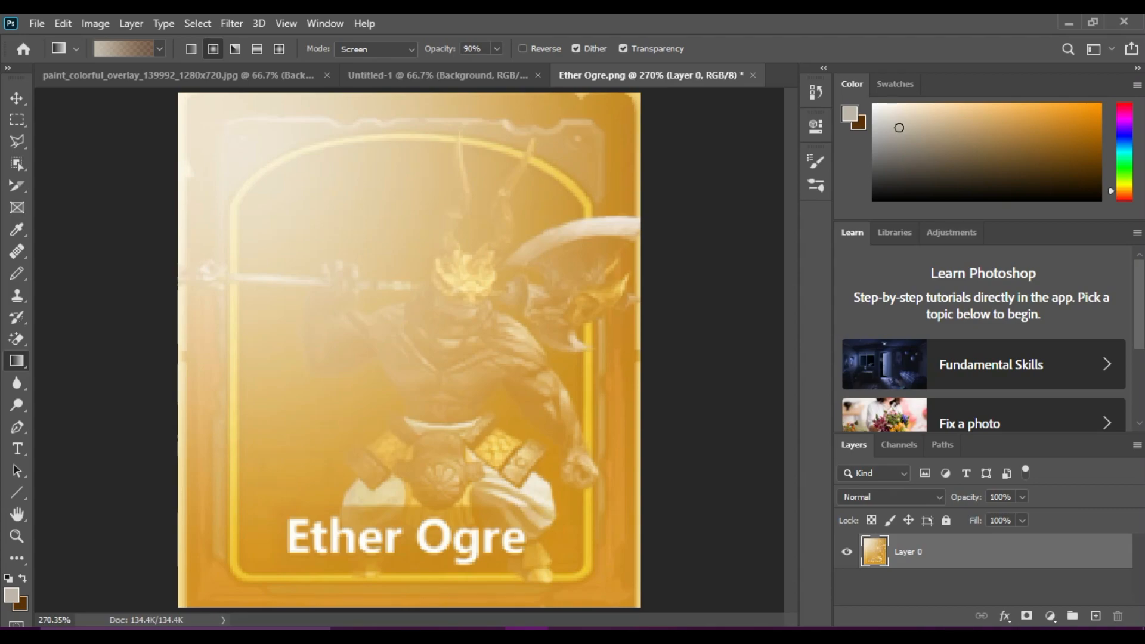
- Choose a black foreground colour and apply two more gradients, one from the card's lower-right corner and one from beside the axe
left_click(1089, 198)
left_click_drag(626, 591, 262, 463)
left_click_drag(613, 231, 440, 611)
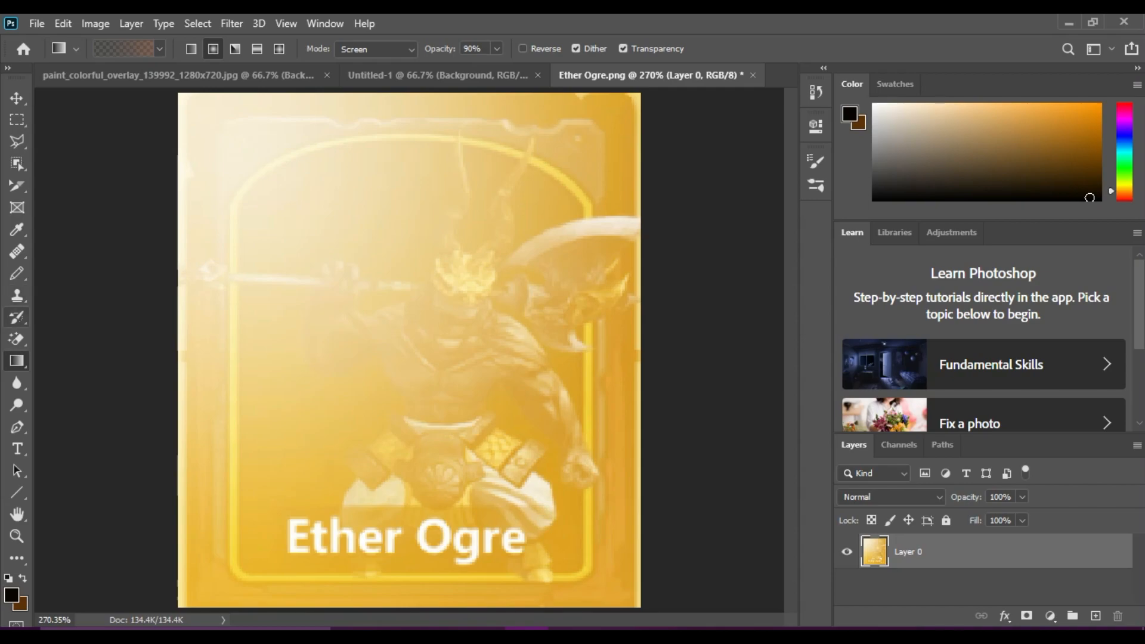
- Restore the original colours over the whole card with the History Brush Tool
left_click(16, 317)
left_click(101, 317)
mouse_move(358, 178)
left_mouse_down()
mouse_move(301, 134)
mouse_move(5, 129)
mouse_move(761, 172)
mouse_move(71, 146)
mouse_move(268, 256)
mouse_move(678, 274)
mouse_move(583, 350)
mouse_move(108, 370)
mouse_move(153, 506)
mouse_move(716, 575)
left_mouse_up()
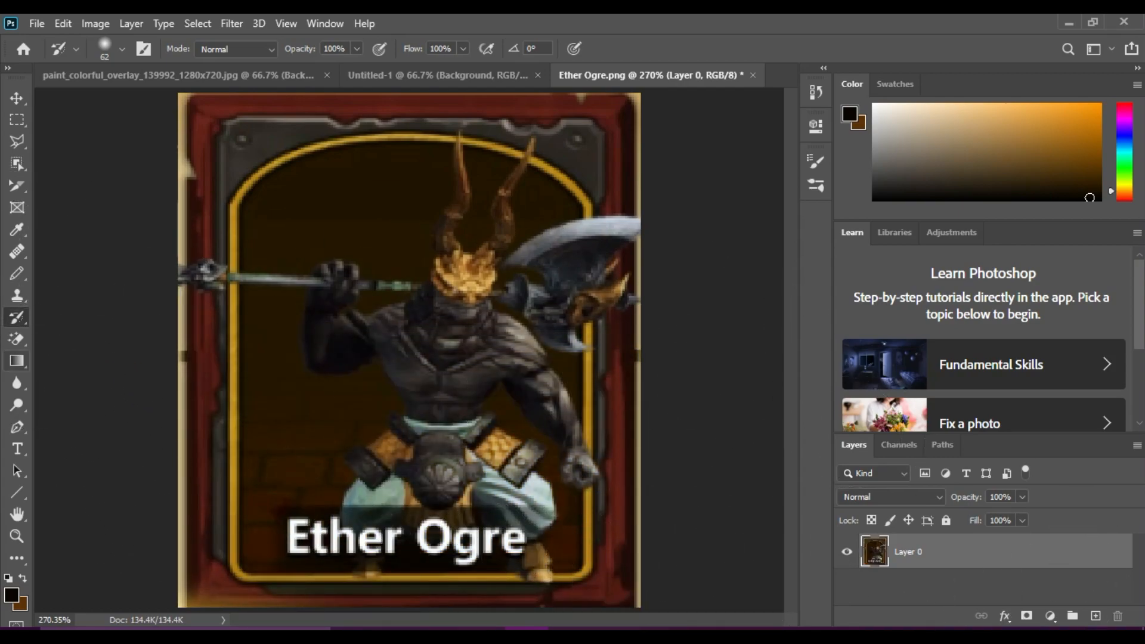
- Soften the spear shaft and its tip beside the ogre's hand with the Blur Tool at 50% strength
left_click(17, 361)
left_click(16, 383)
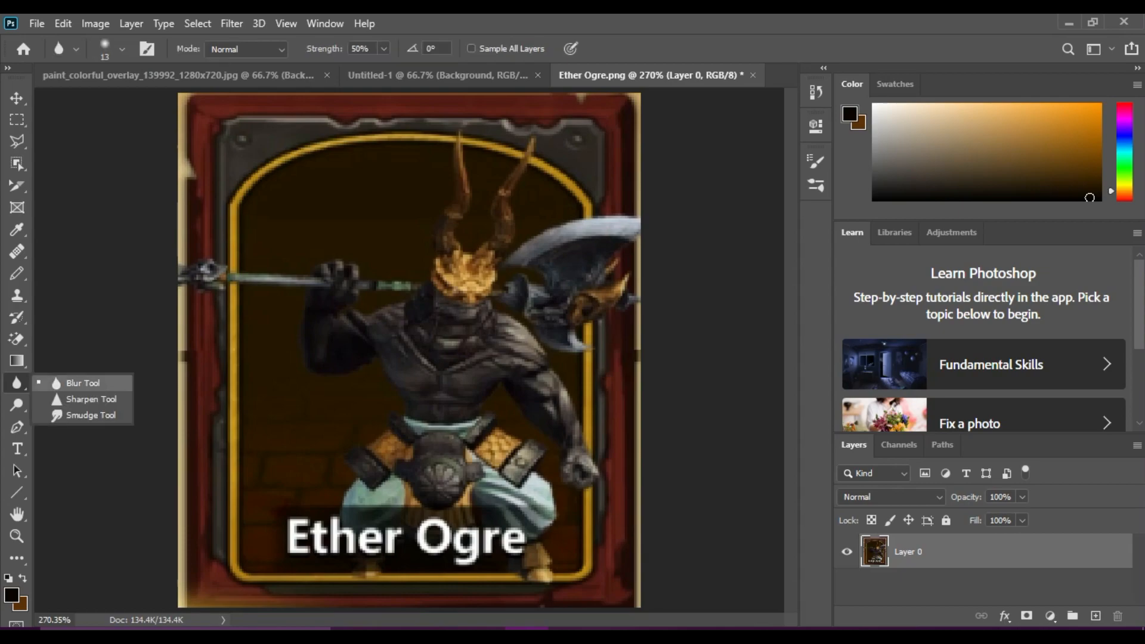
left_click(78, 384)
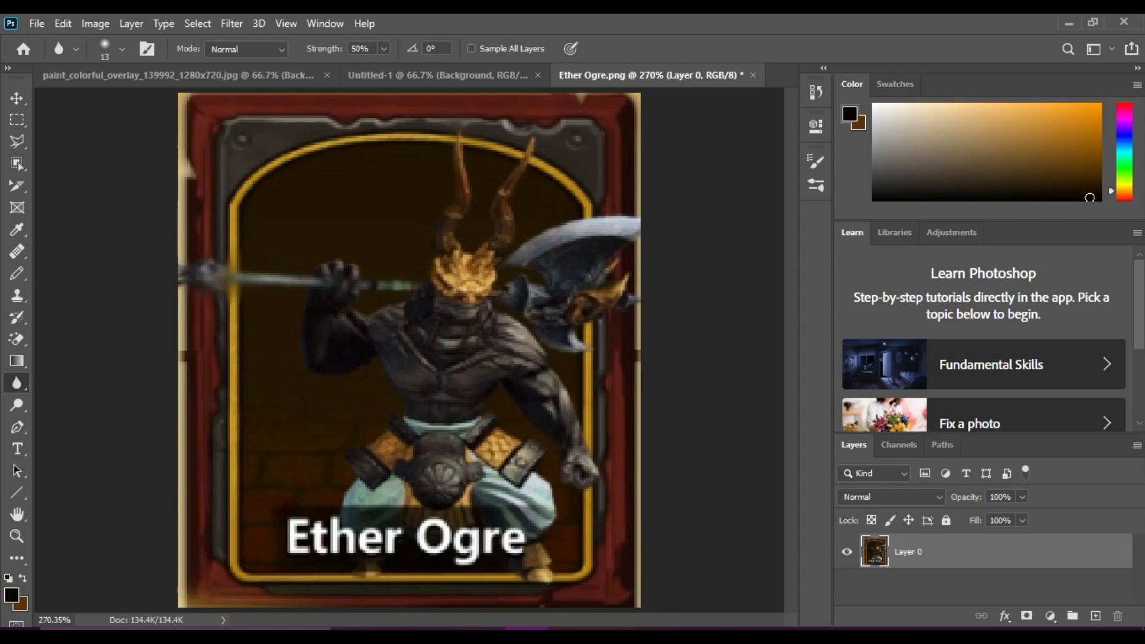
- Switch to the paint_colorful_overlay_139992_1280x720.jpg document and try the Blur Tool on its Background layer
left_click(179, 76)
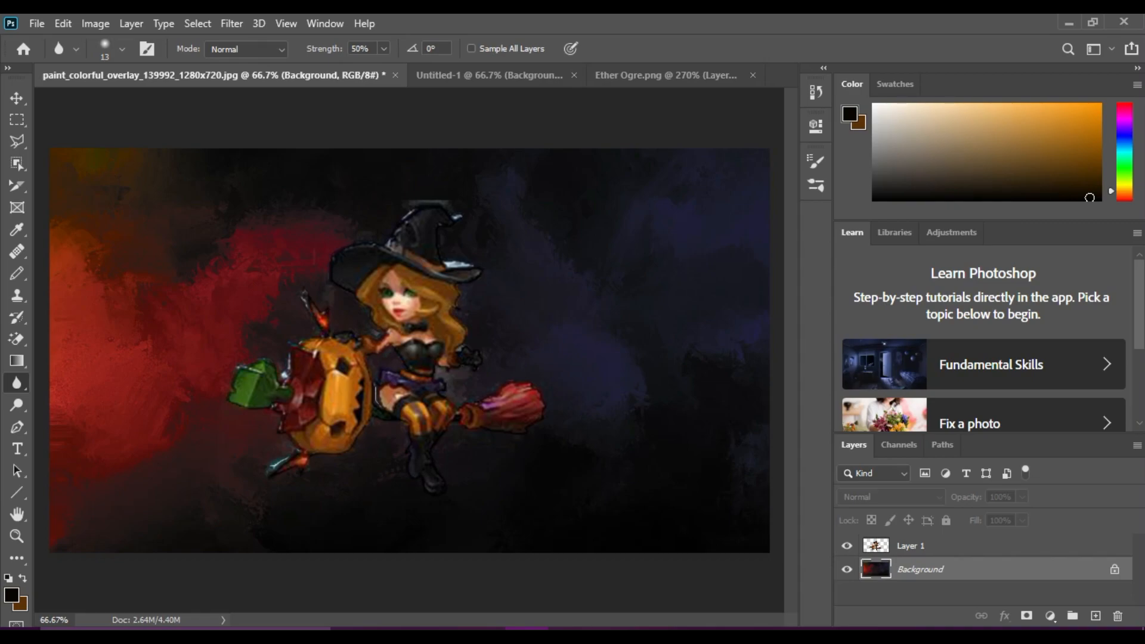
right_click(17, 383)
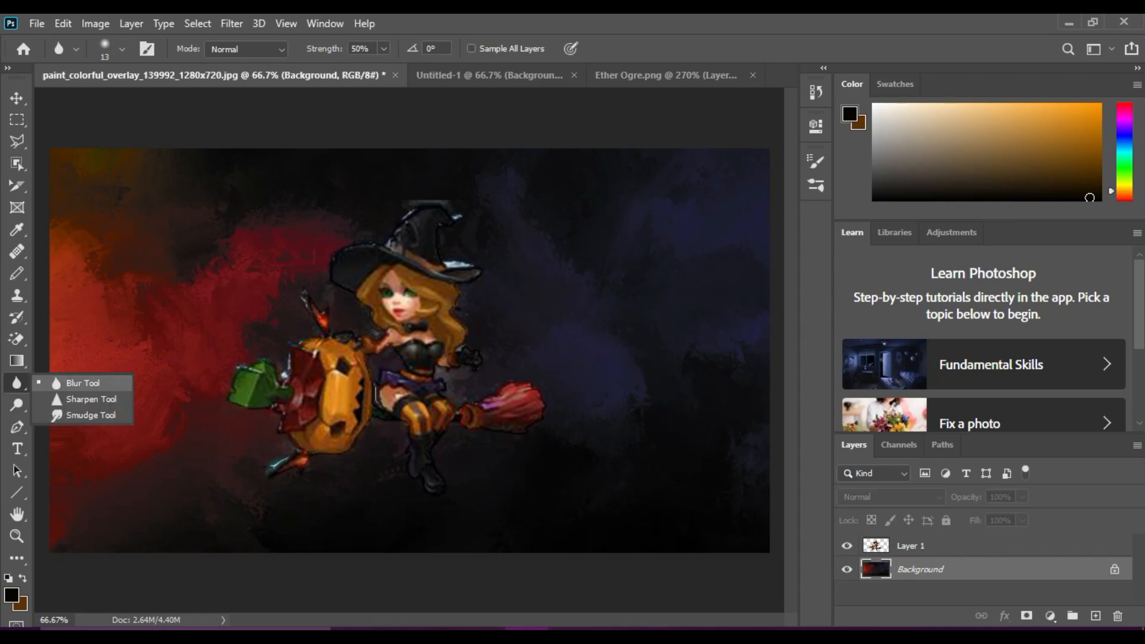
left_click(83, 383)
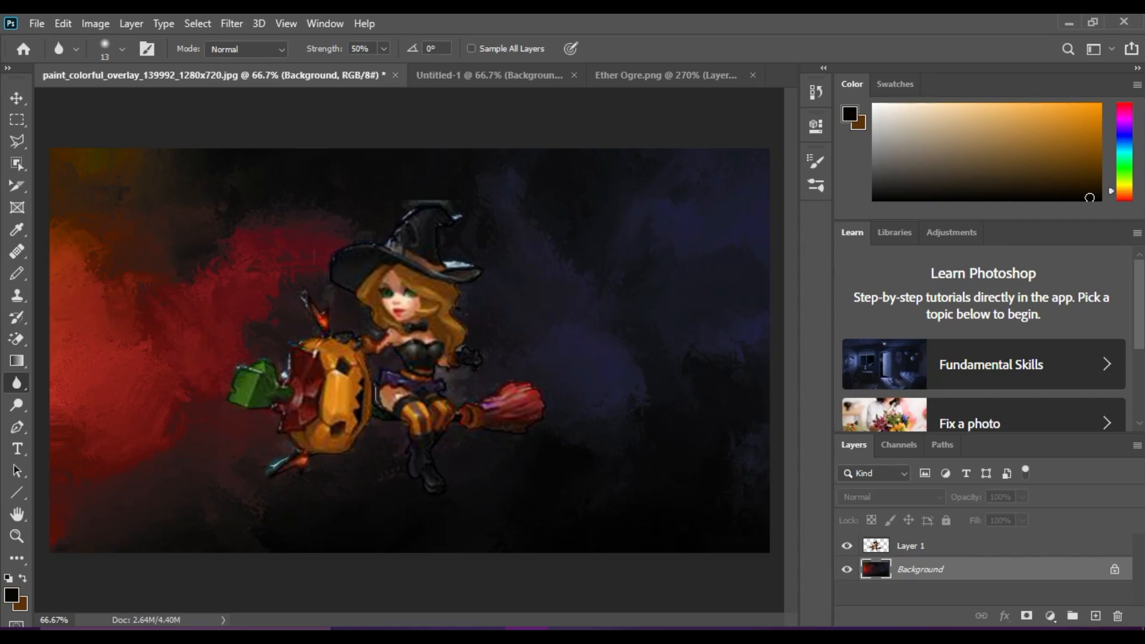
- Make the Background layer active and switch to the Sharpen Tool at 50% strength
left_click(911, 546)
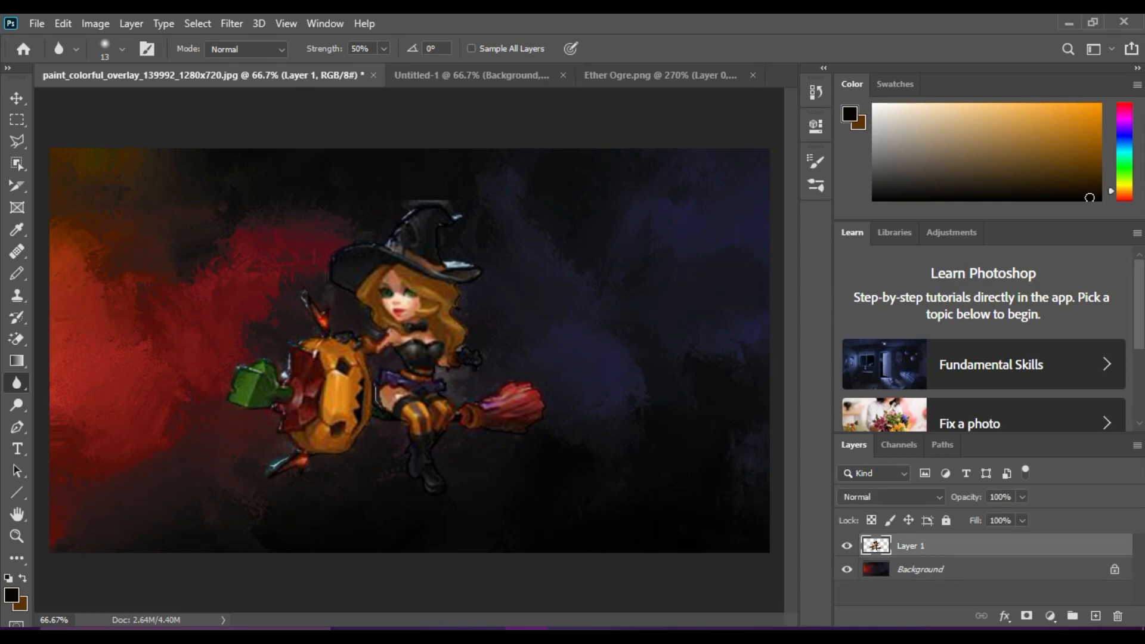
left_click(920, 569)
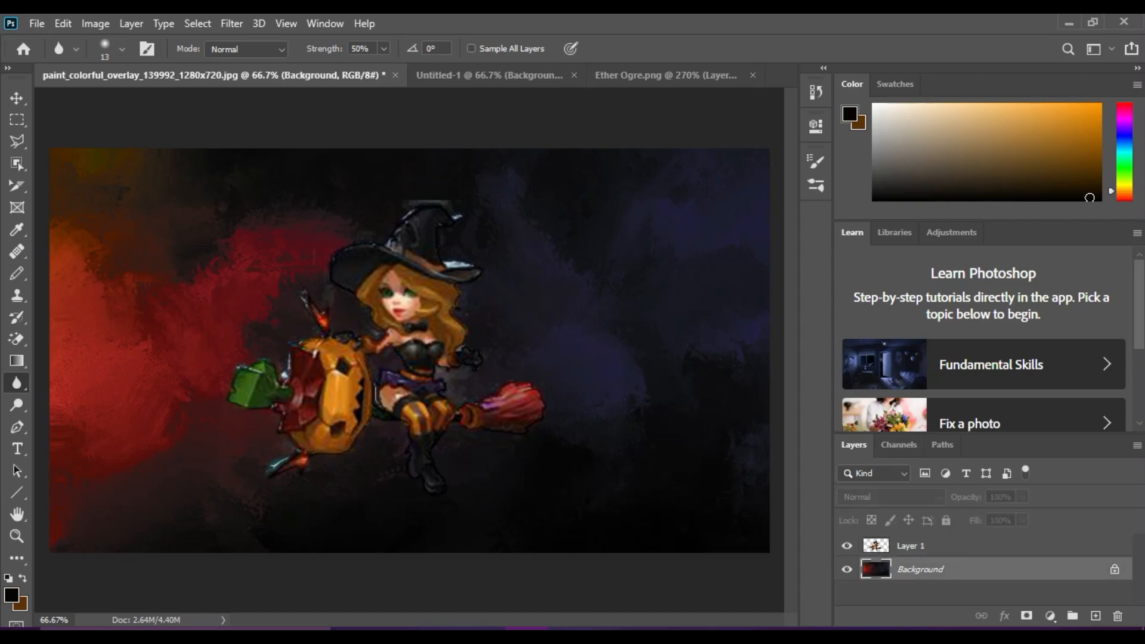
right_click(17, 383)
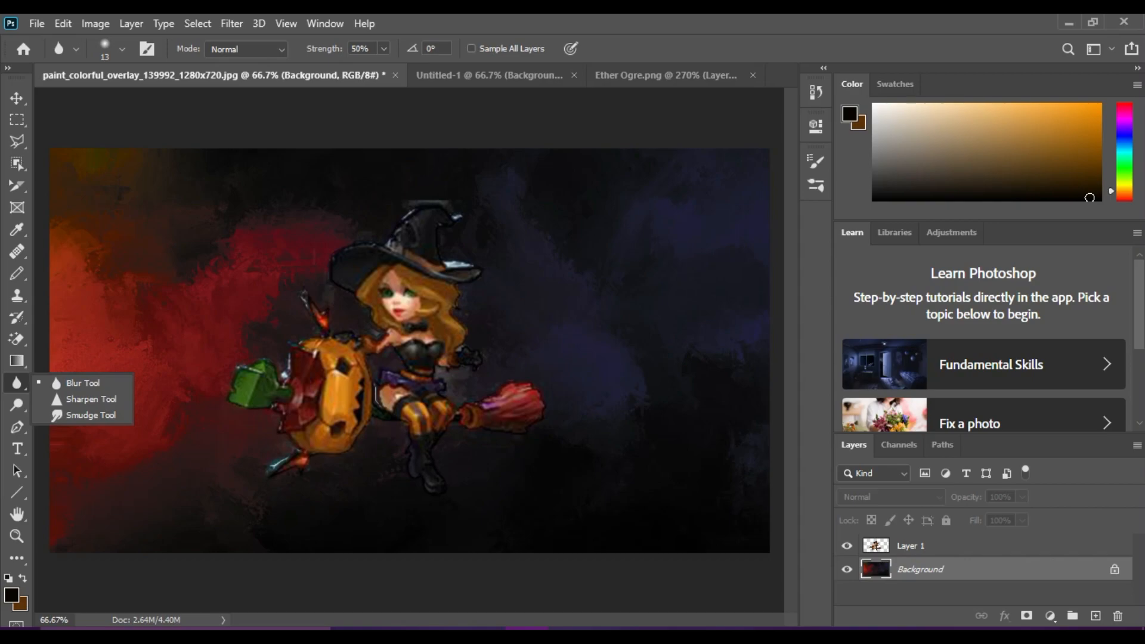
left_click(89, 399)
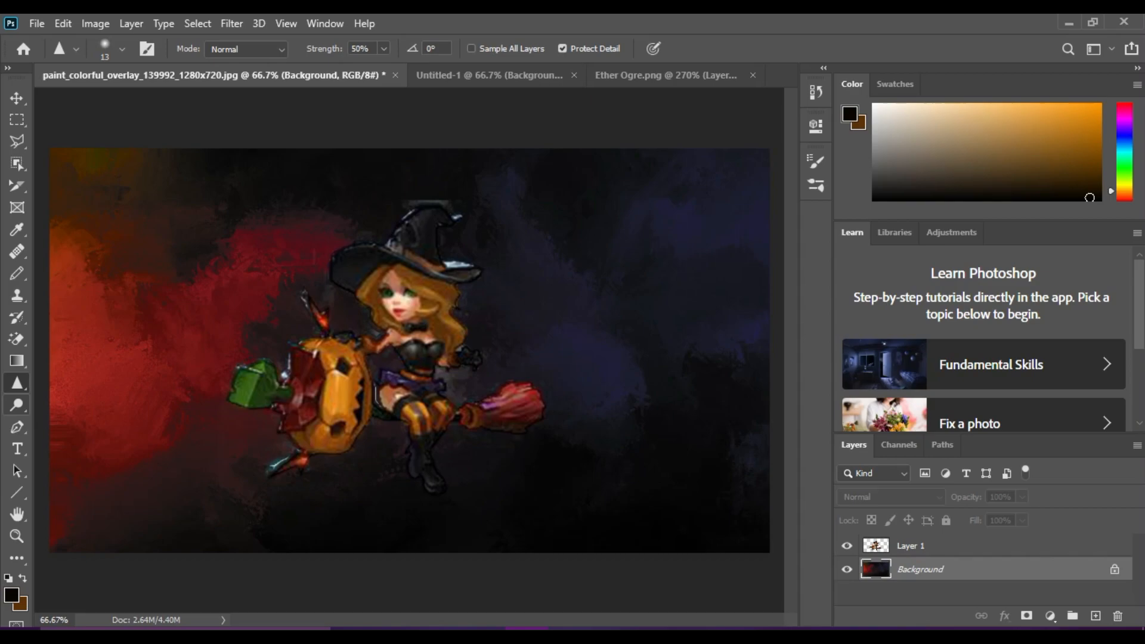
- Smudge the witch's hat, the pumpkin's edge and the tip below it on Layer 1 with the Smudge Tool
right_click(16, 382)
left_click(90, 415)
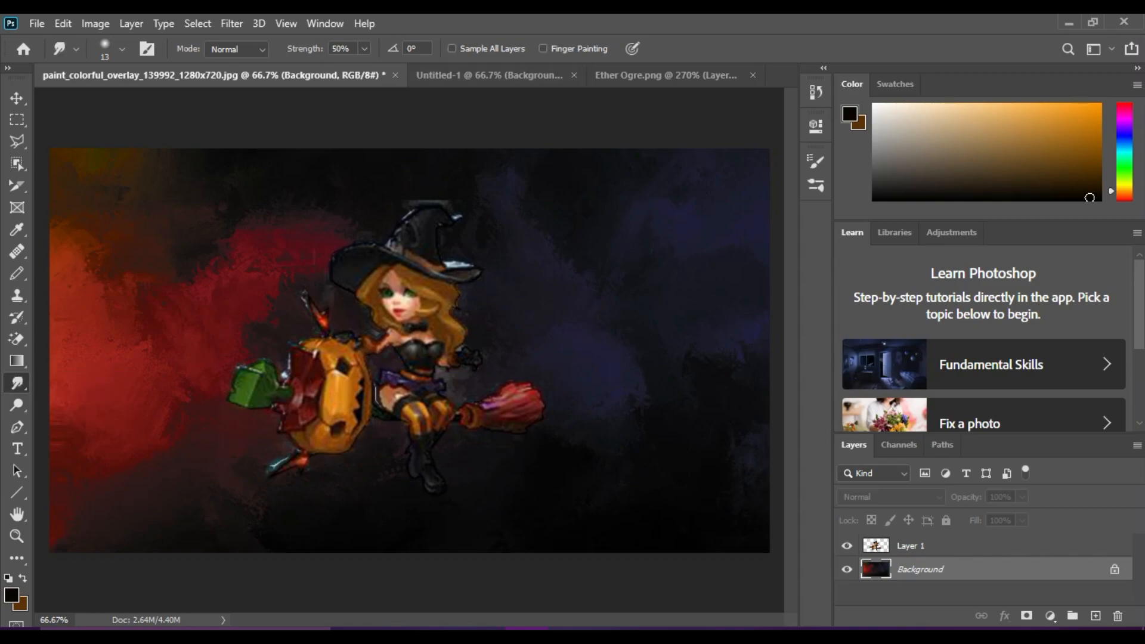
left_click(911, 546)
left_click_drag(451, 264, 475, 269)
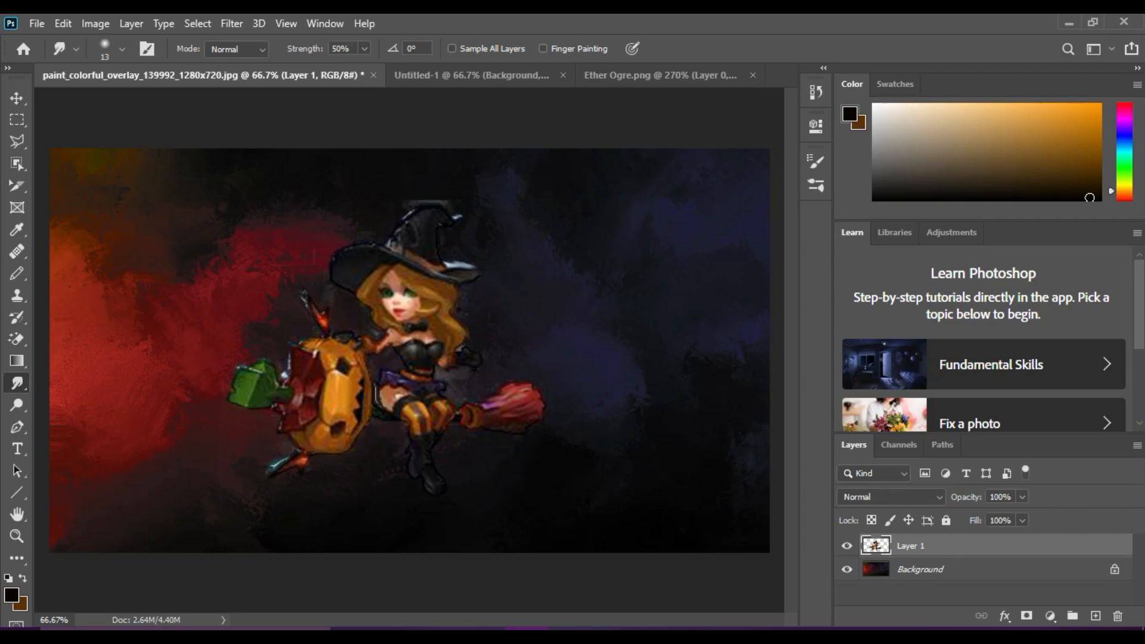
left_click_drag(273, 467, 275, 459)
left_click_drag(285, 376, 288, 368)
left_click_drag(452, 261, 457, 268)
- Lighten the witch and her broom with the Dodge Tool, using the Midtones range at 50% exposure
left_click(17, 405)
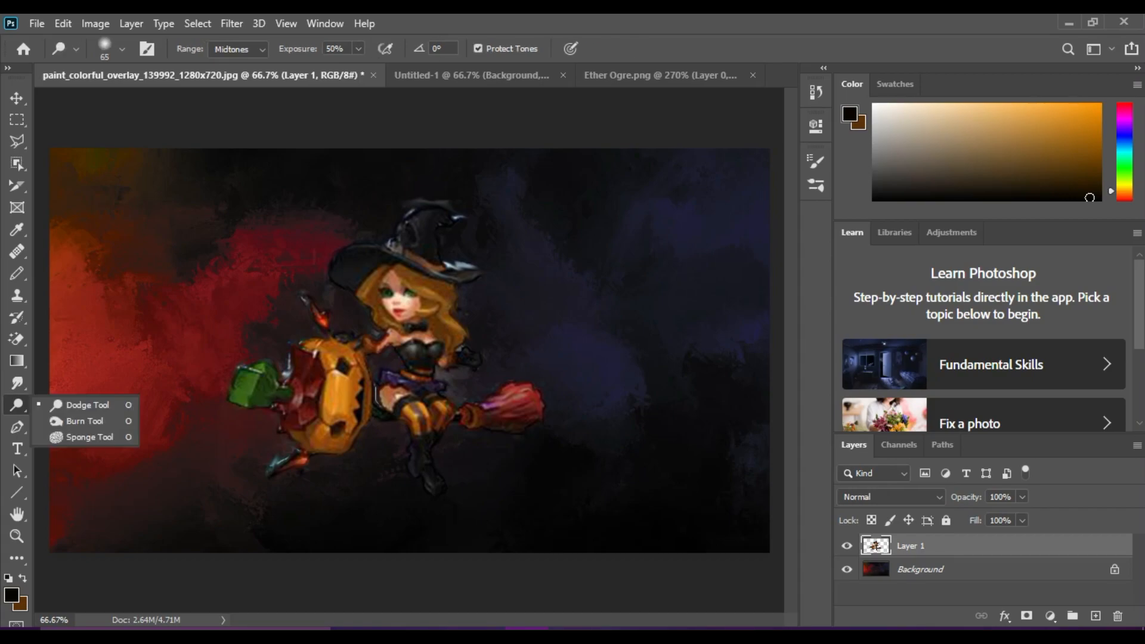
left_click(87, 404)
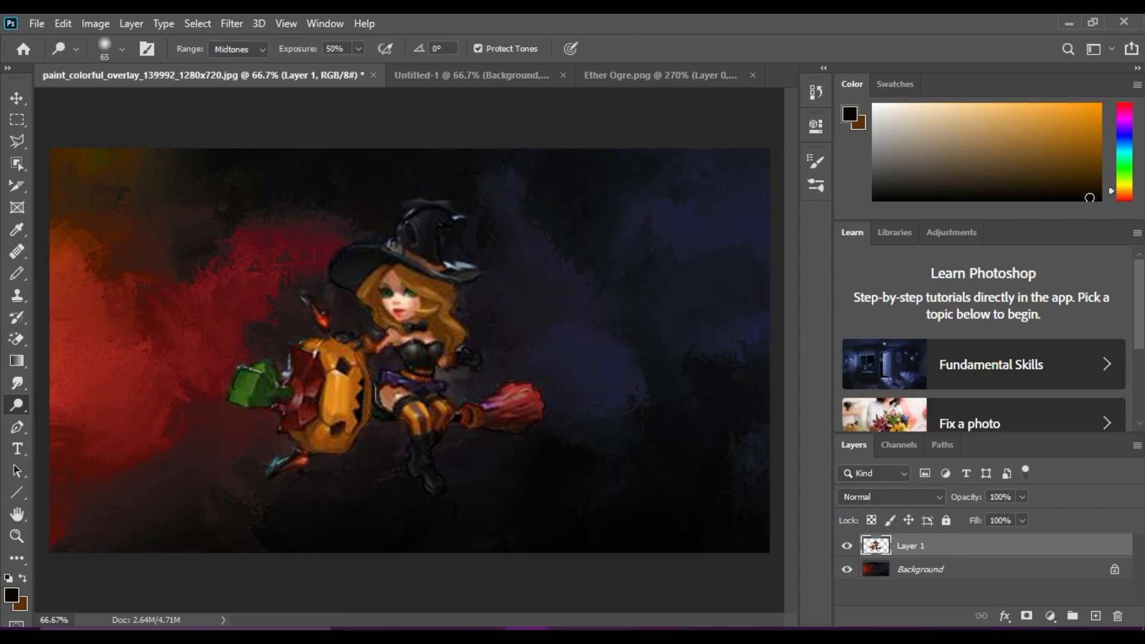
mouse_move(468, 269)
left_mouse_down()
mouse_move(376, 284)
mouse_move(420, 307)
mouse_move(411, 408)
left_mouse_up()
mouse_move(511, 395)
left_mouse_down()
mouse_move(418, 429)
mouse_move(298, 441)
mouse_move(444, 331)
mouse_move(386, 299)
mouse_move(417, 259)
left_mouse_up()
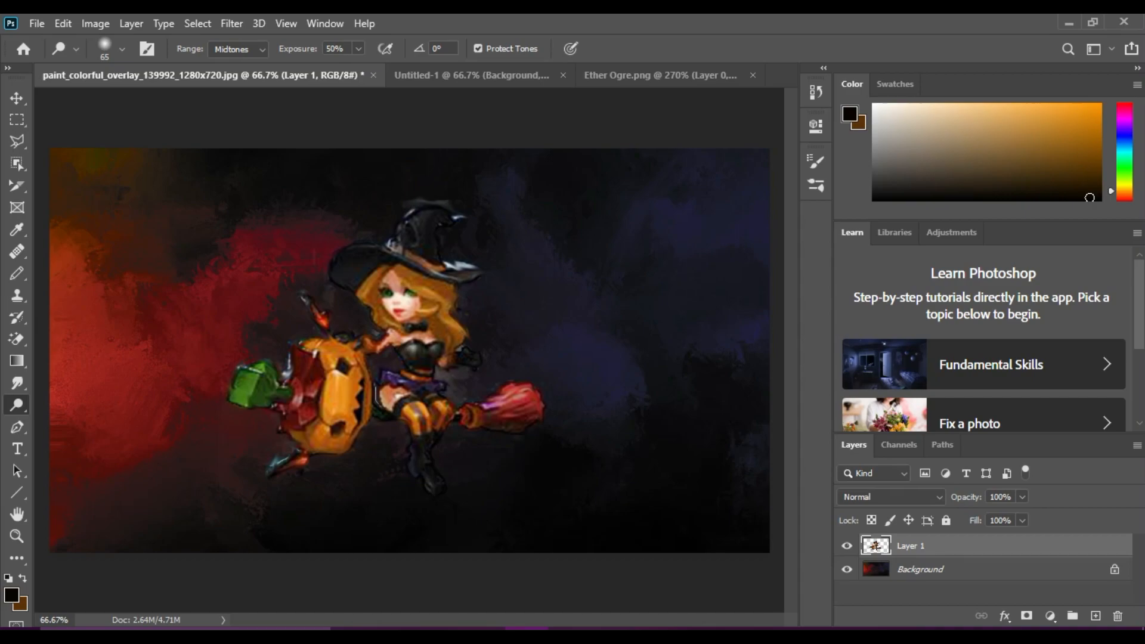
- Darken the witch's face, body and legs with the Burn Tool, using the Midtones range at 50% exposure
right_click(16, 404)
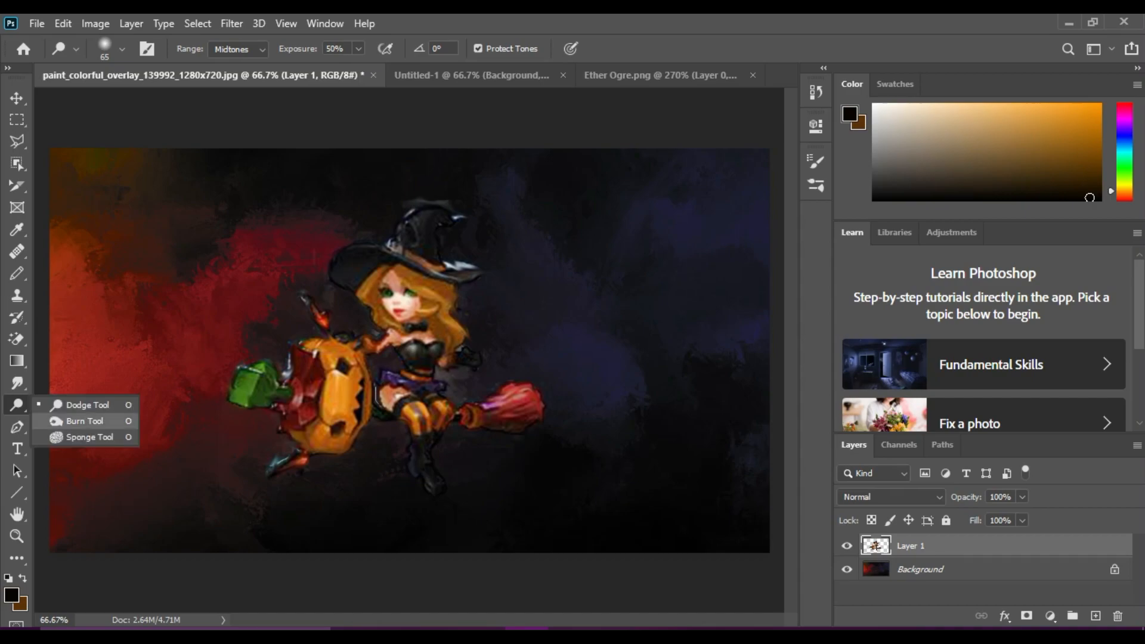
left_click(60, 420)
mouse_move(404, 291)
left_mouse_down()
mouse_move(383, 288)
mouse_move(433, 298)
mouse_move(435, 271)
mouse_move(448, 296)
left_mouse_up()
mouse_move(397, 322)
left_mouse_down()
mouse_move(445, 319)
mouse_move(417, 340)
mouse_move(319, 353)
mouse_move(502, 404)
left_mouse_up()
left_click_drag(388, 401, 426, 411)
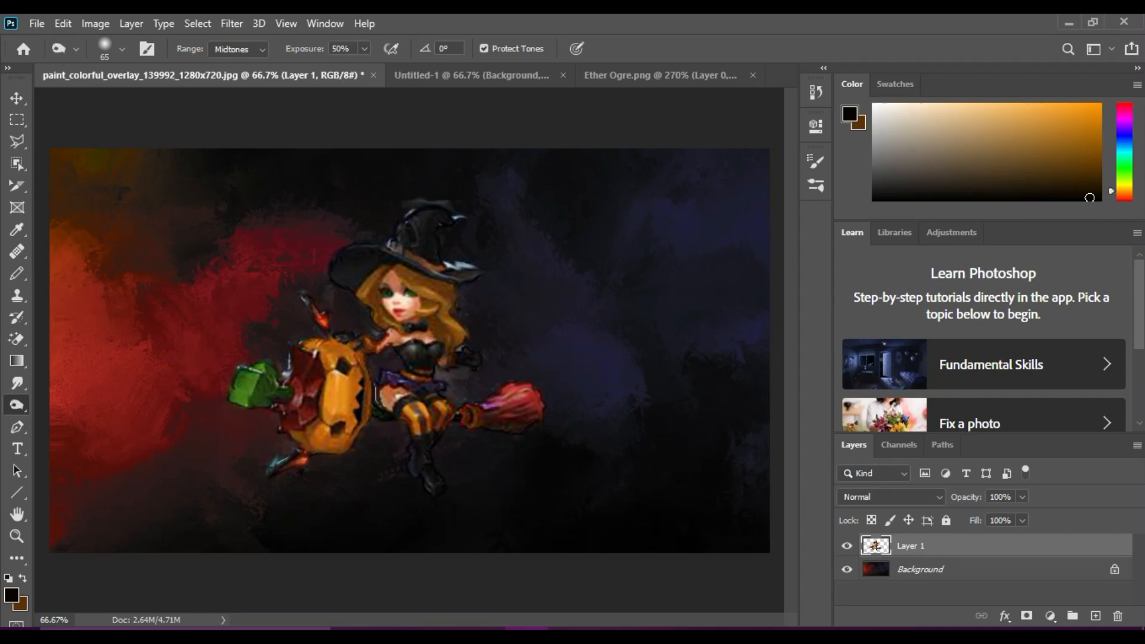
- Desaturate the witch's face with the Sponge Tool at 50% flow
right_click(16, 405)
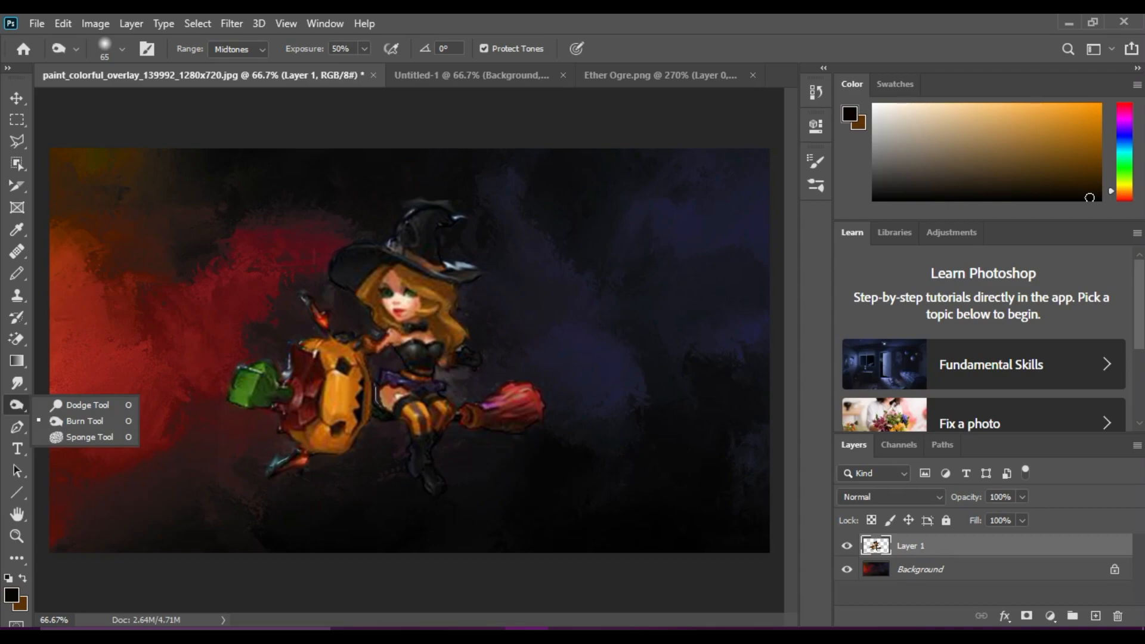
left_click(72, 437)
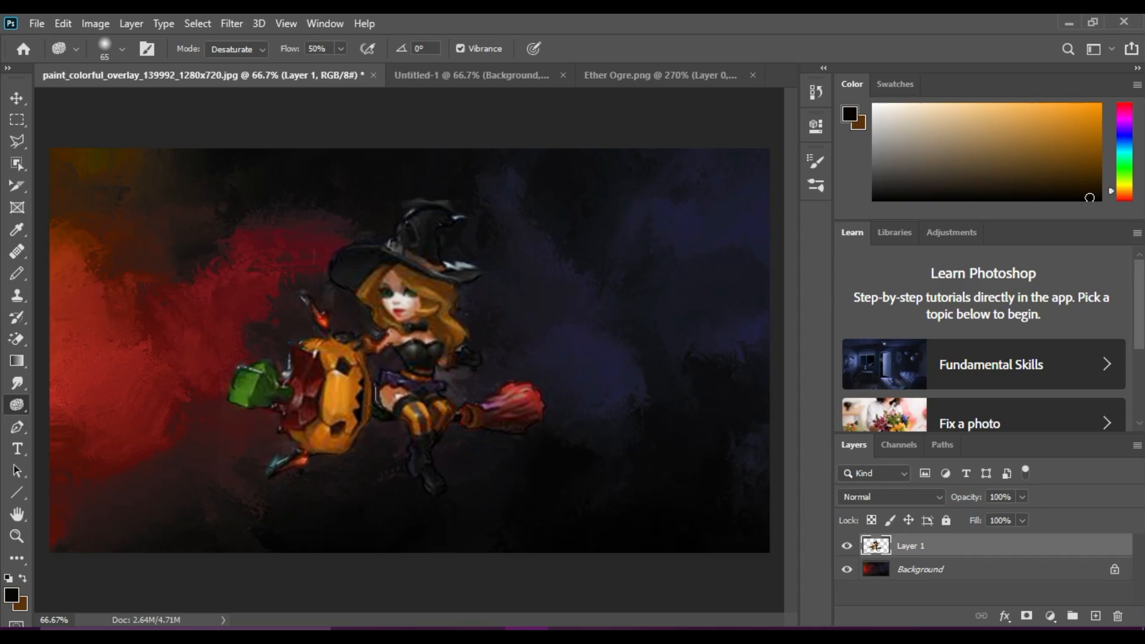
- Draw a curved path from the witch's hat down to beside her boots with the Pen Tool
right_click(17, 427)
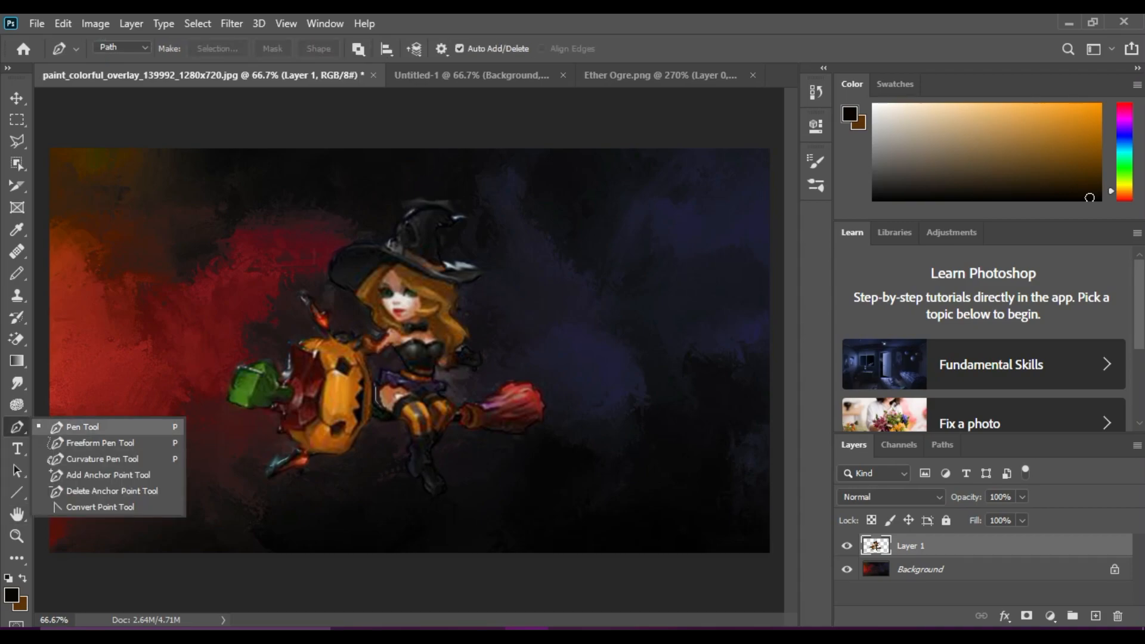
left_click(83, 427)
left_click_drag(404, 246, 423, 537)
left_click_drag(446, 455, 469, 444)
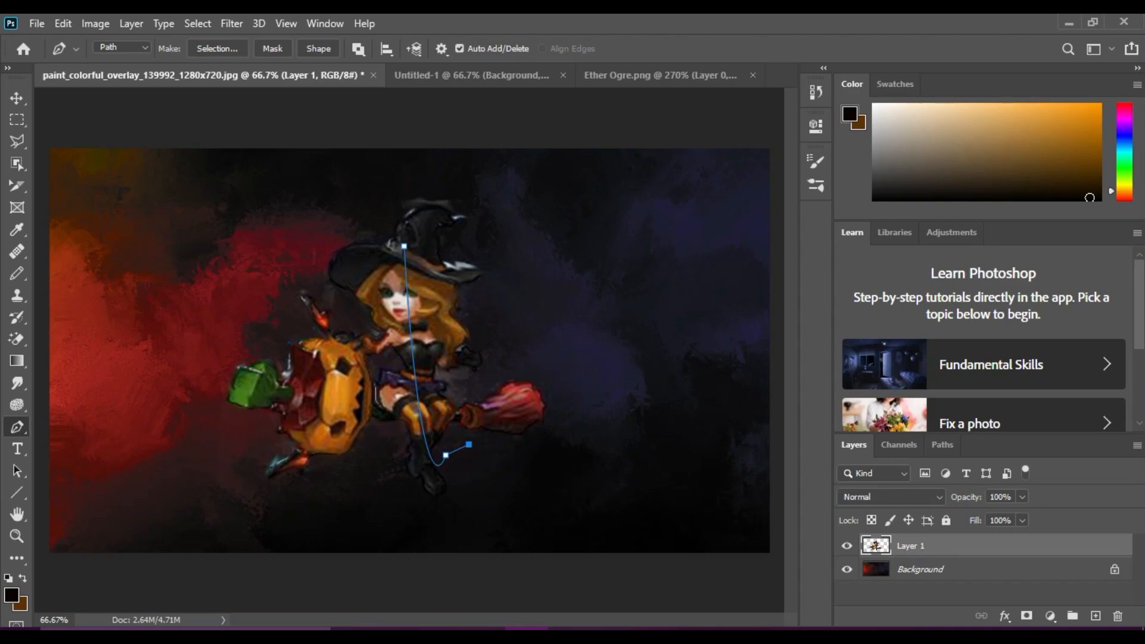
- Create a paragraph text box directly above the Background layer, across the image's upper area, and clear its placeholder text
left_click(948, 569)
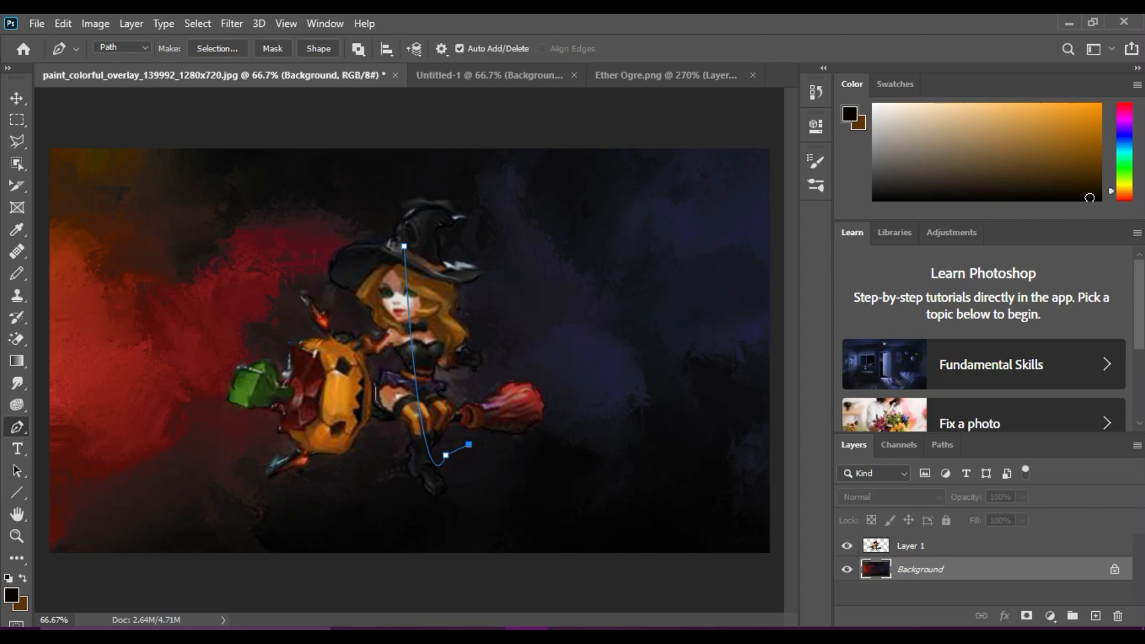
key("t")
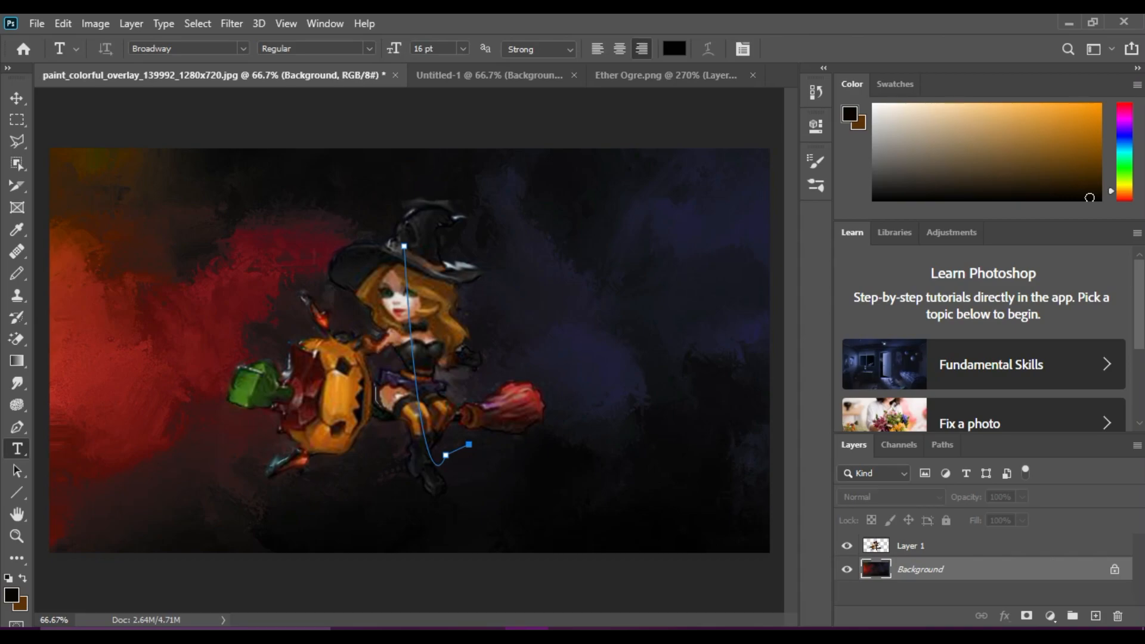
left_click_drag(91, 169, 602, 258)
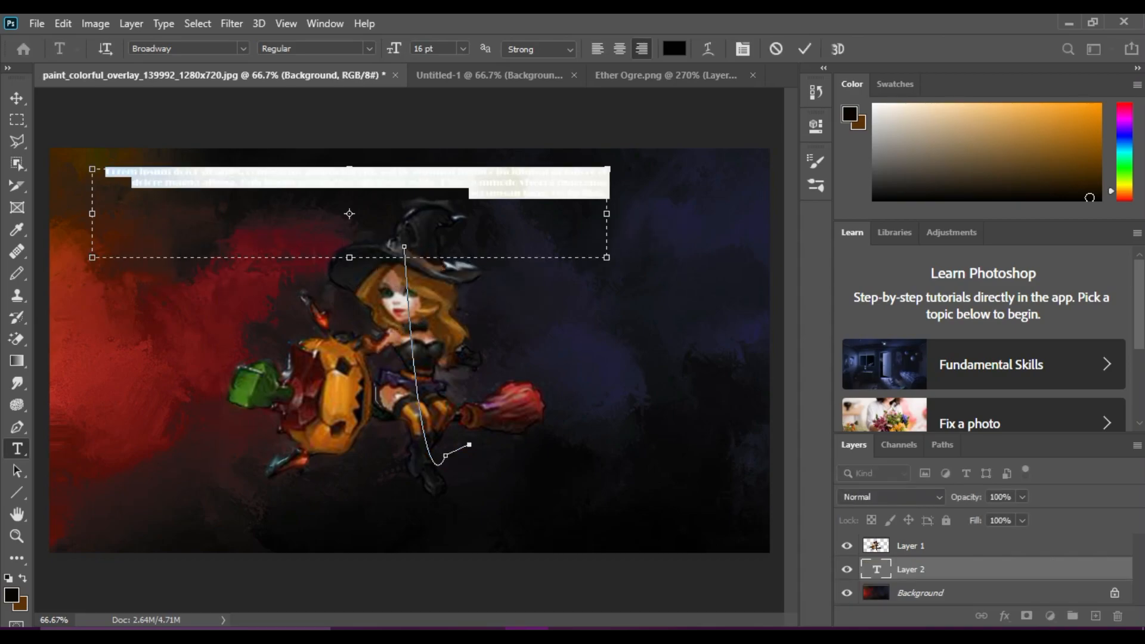
key("Delete")
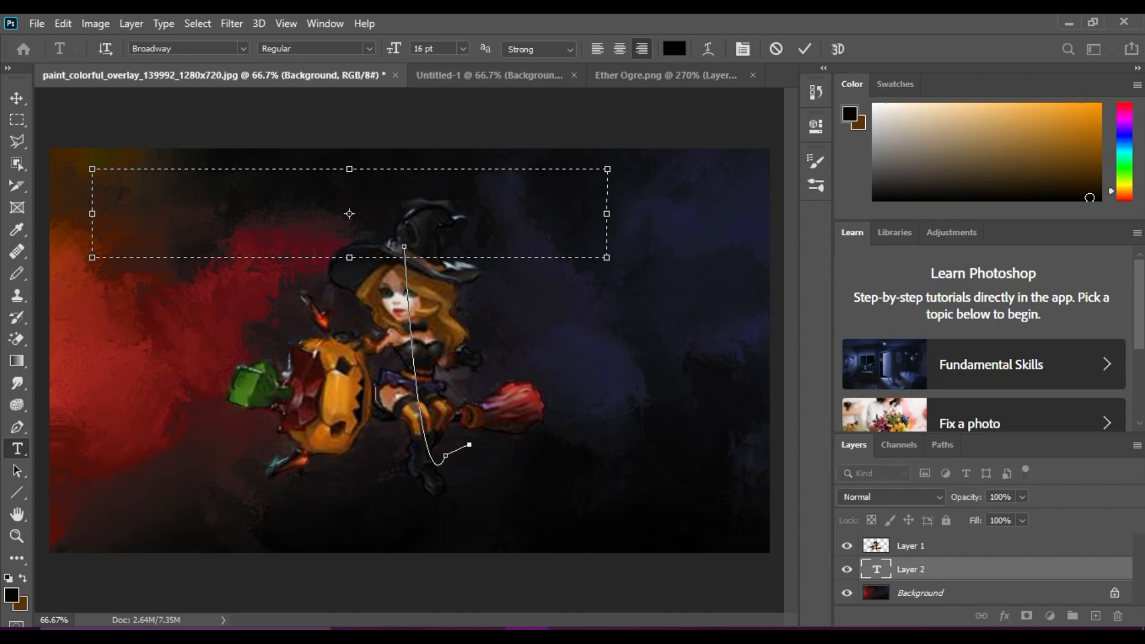
- Enter the title "Opster3.0" in white (ffffff) Broadway lettering at 72 pt
left_click(674, 49)
type("ffffff")
left_click(732, 122)
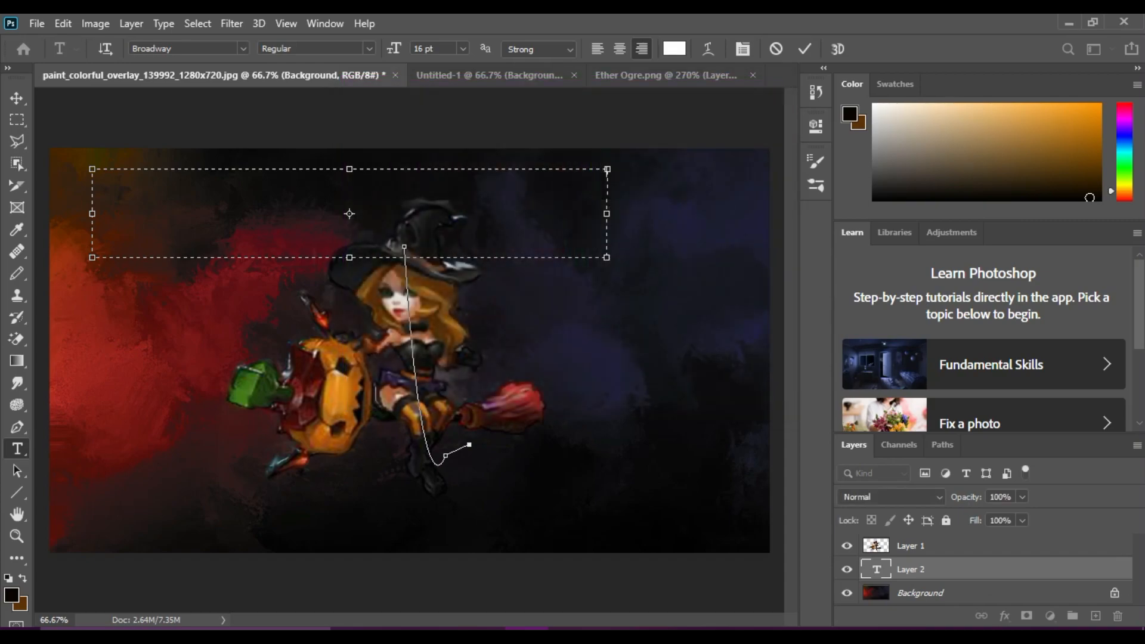
left_click(463, 49)
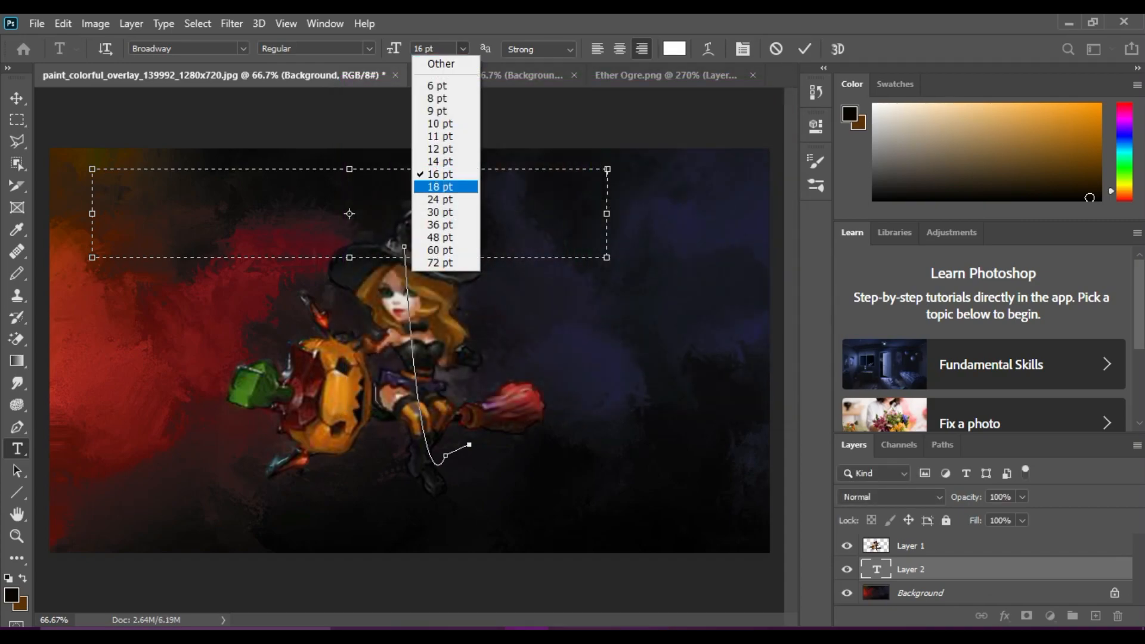
key("Return")
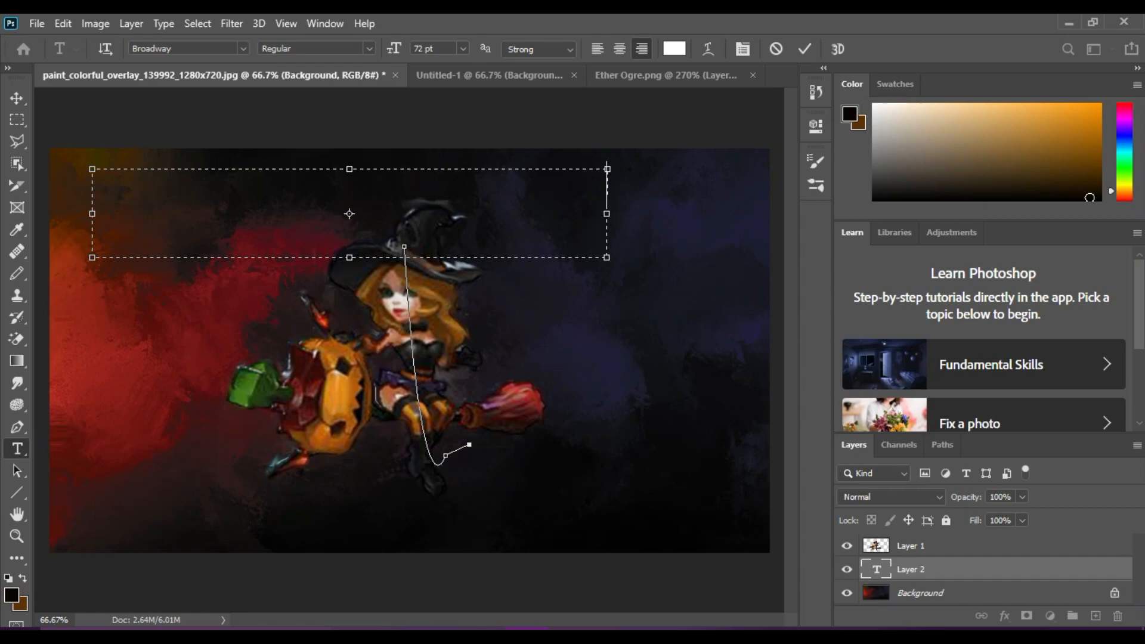
type("Opster")
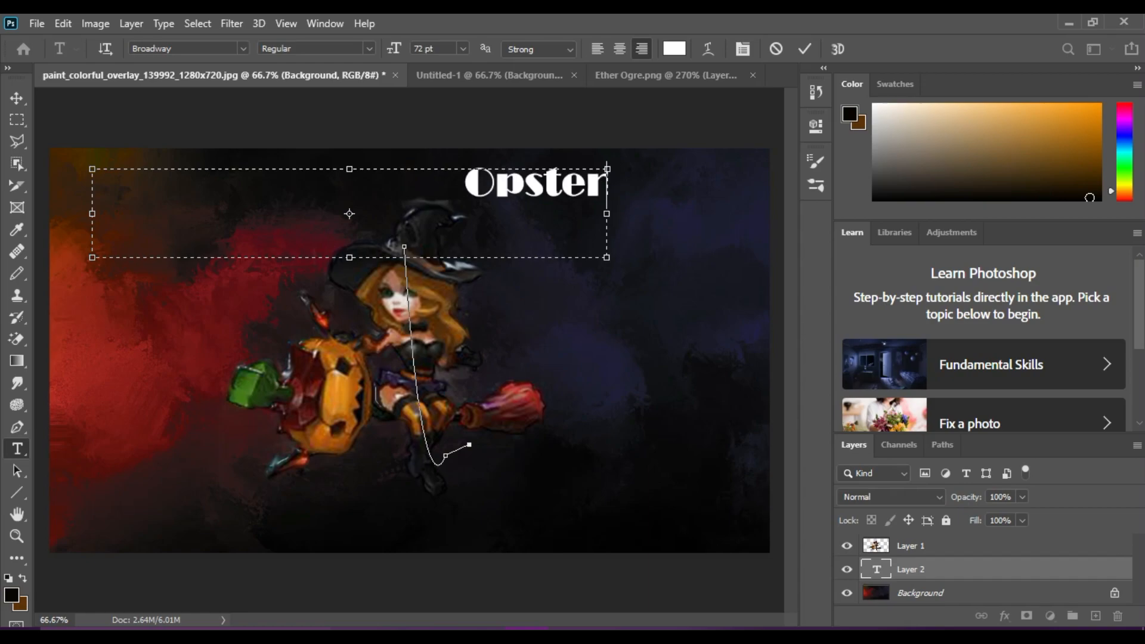
type("3.0")
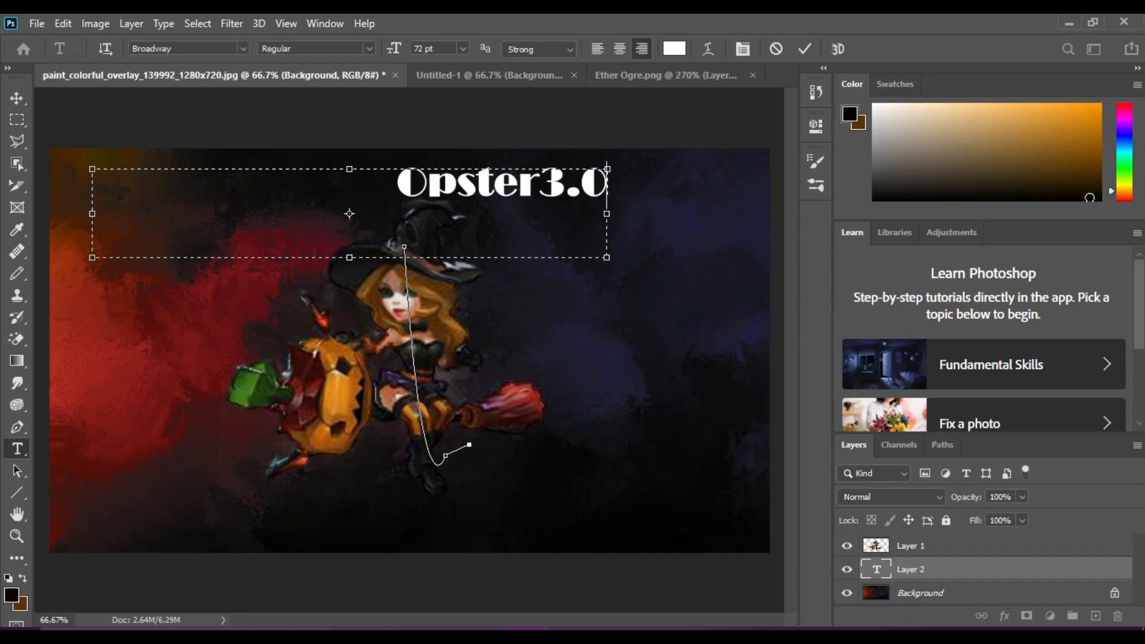
- Center-align the Opster3.0 title and shrink its text box to fit tightly around the lettering
key("ctrl+a")
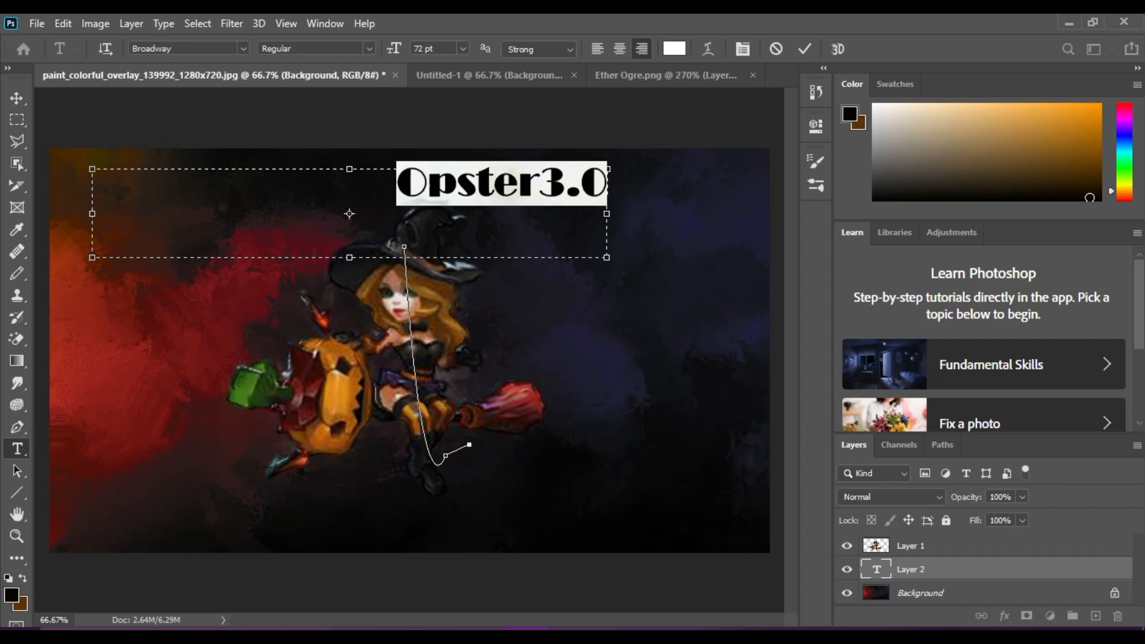
key("ctrl+shift+c")
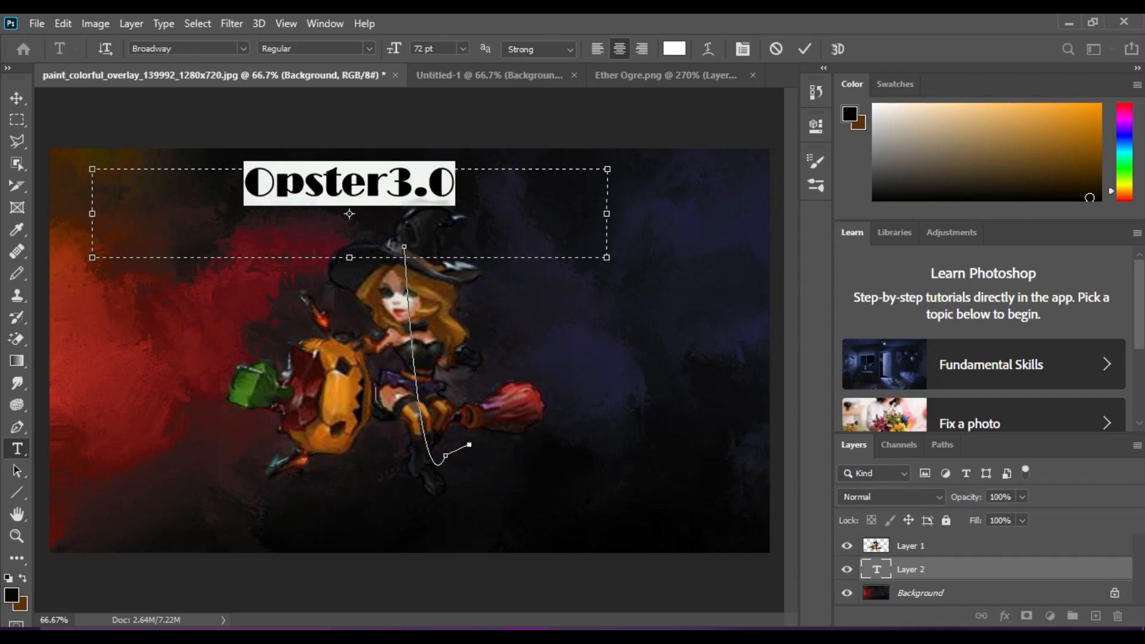
left_click_drag(606, 257, 460, 207)
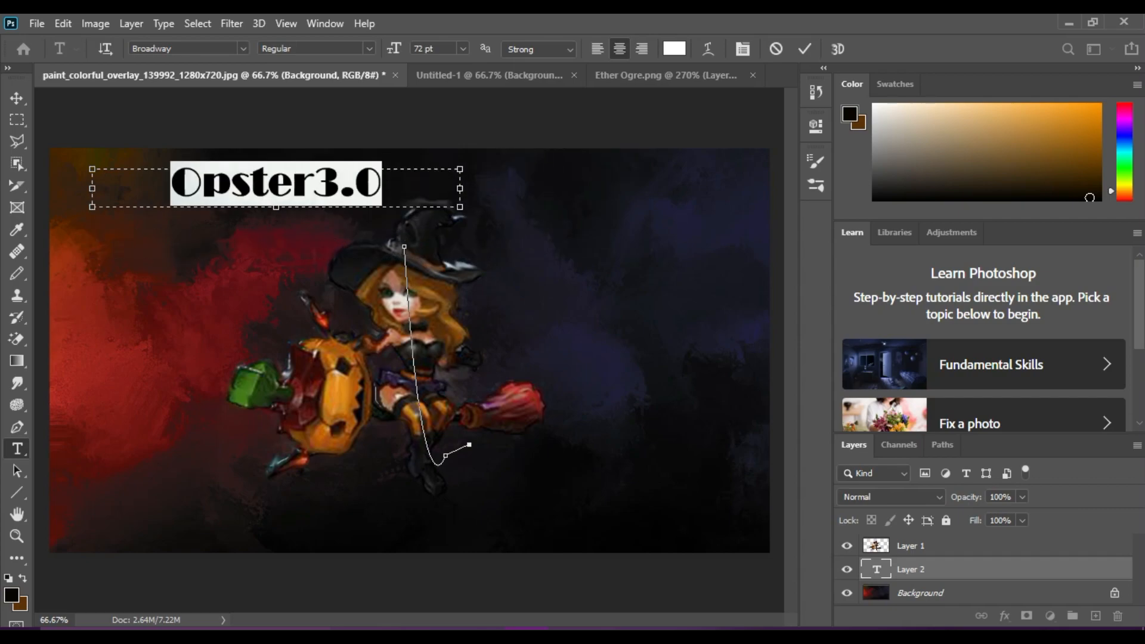
left_click_drag(92, 188, 171, 188)
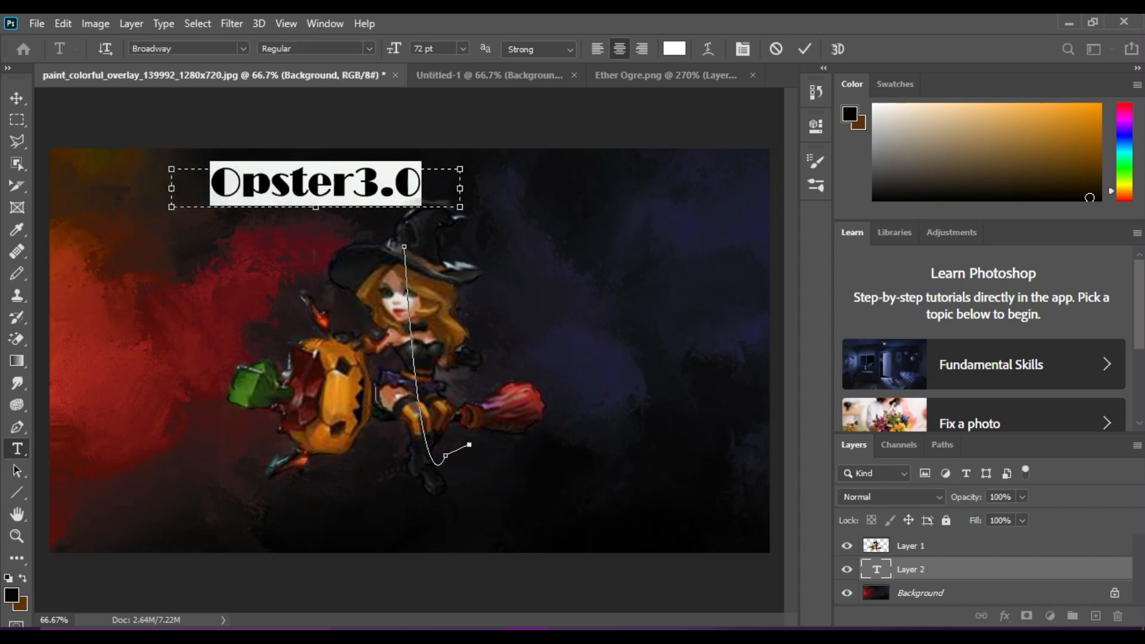
left_click_drag(460, 188, 385, 188)
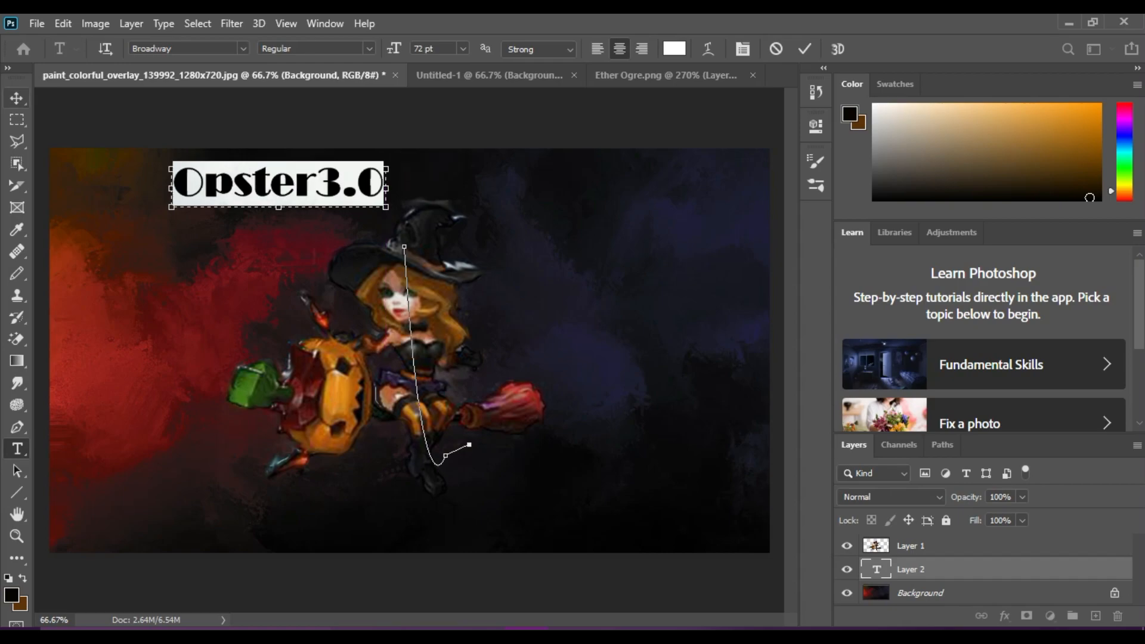
- Move the Opster3.0 title so it sits above the witch's hat, and make the Background layer active
left_click(17, 98)
left_click_drag(330, 173, 470, 173)
left_click(1008, 593)
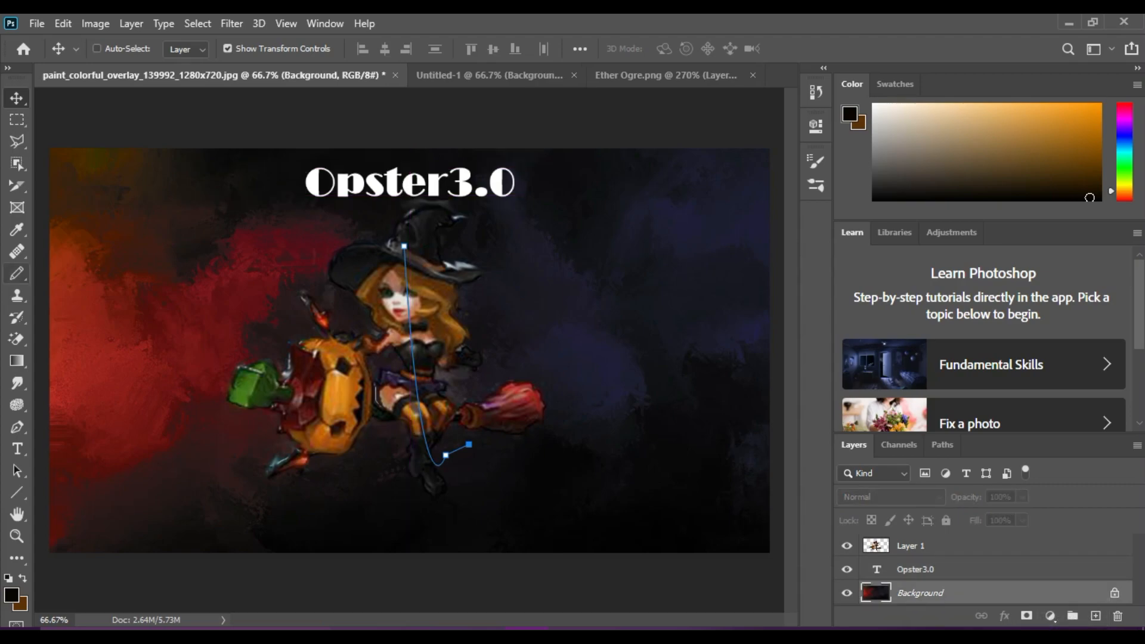
left_click(16, 470)
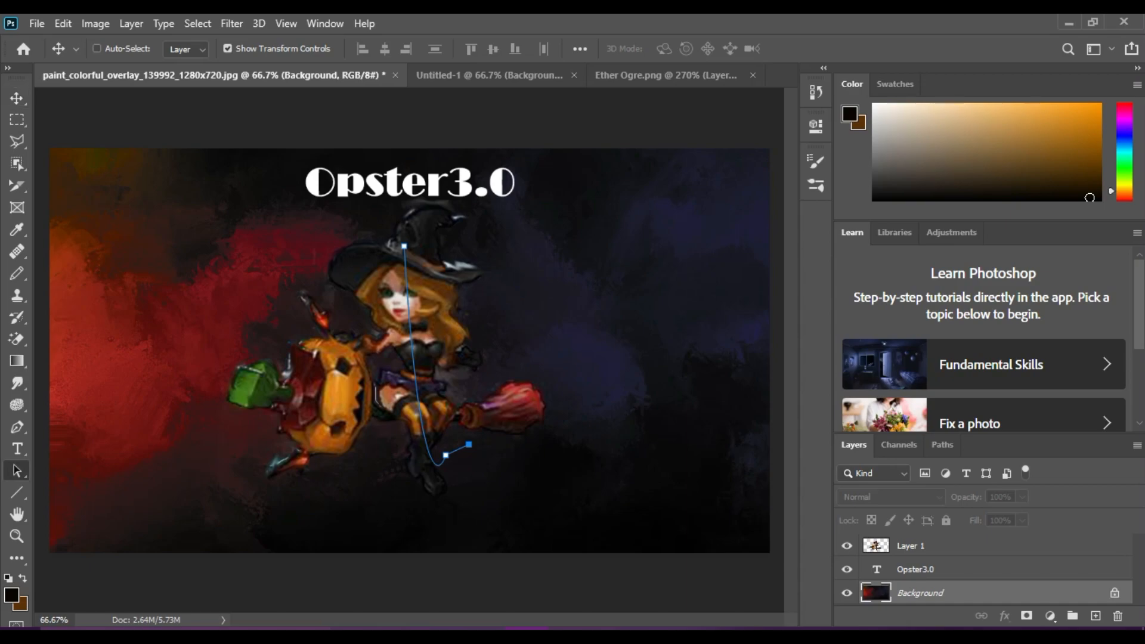
left_click(17, 449)
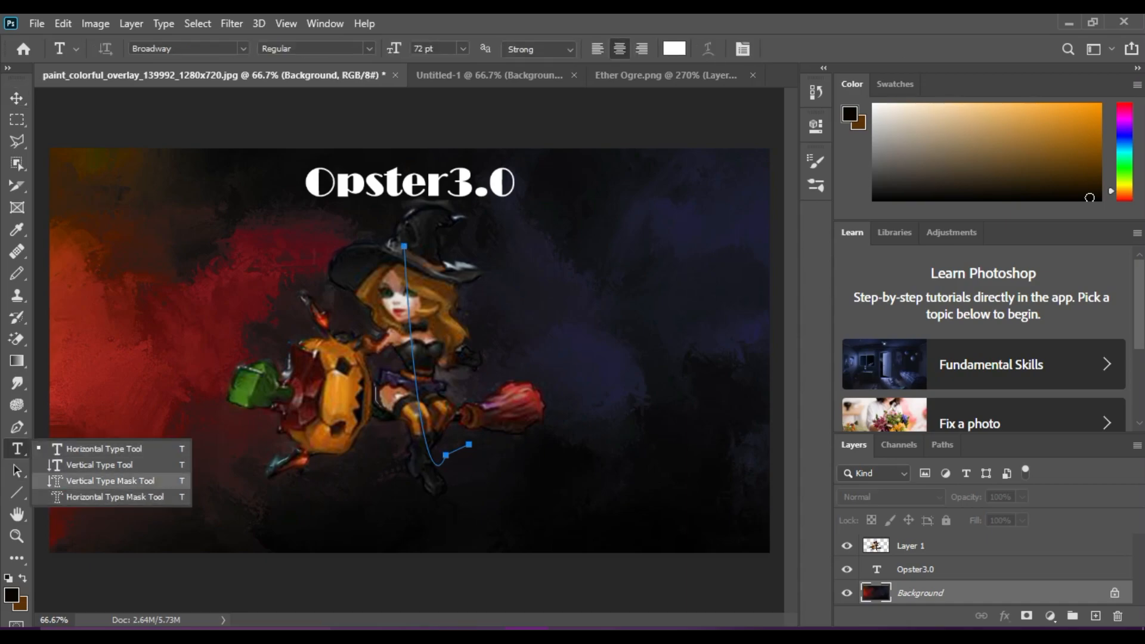
left_click(17, 470)
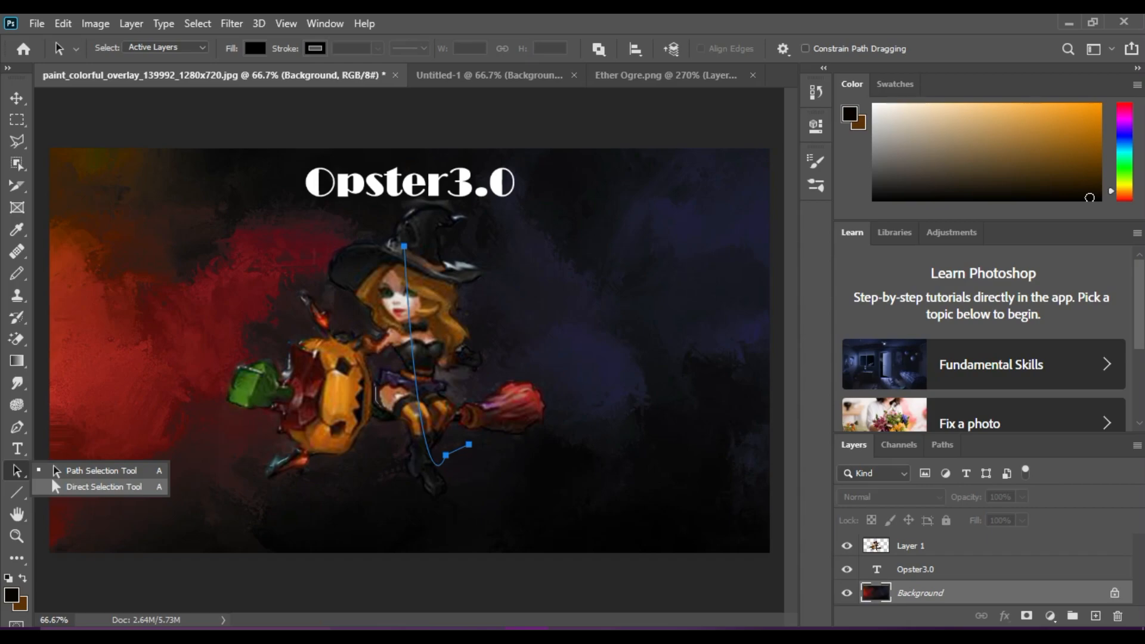
- Draw a black rectangle shape of about 310 by 384 px beside the witch, directly above the Background layer, and reselect Background
left_click(17, 492)
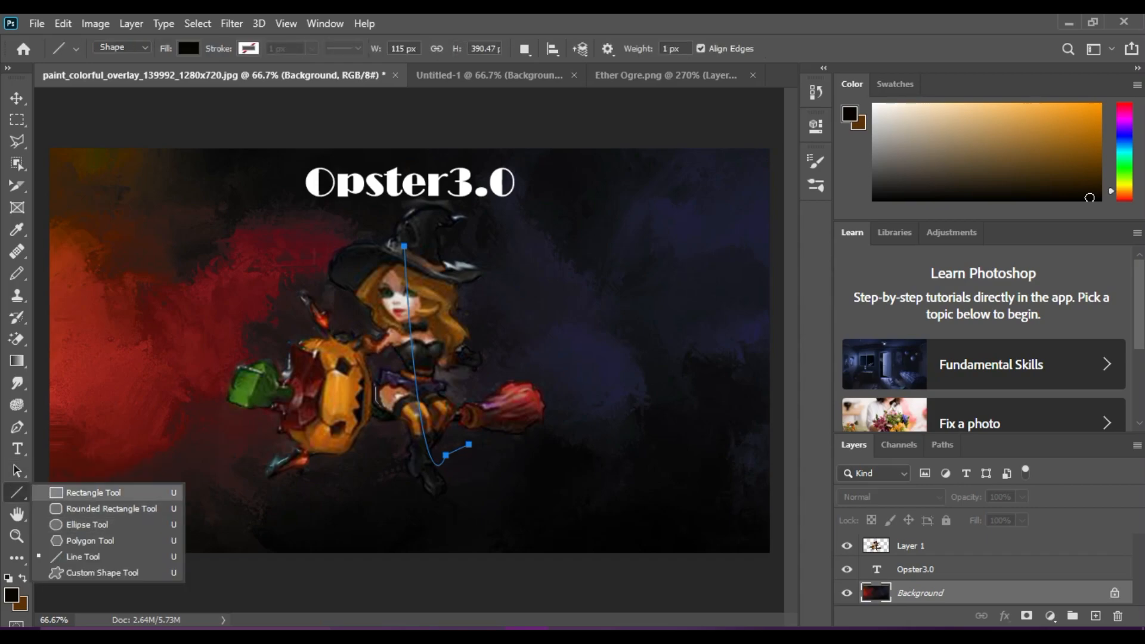
left_click(93, 492)
left_click_drag(76, 213, 250, 428)
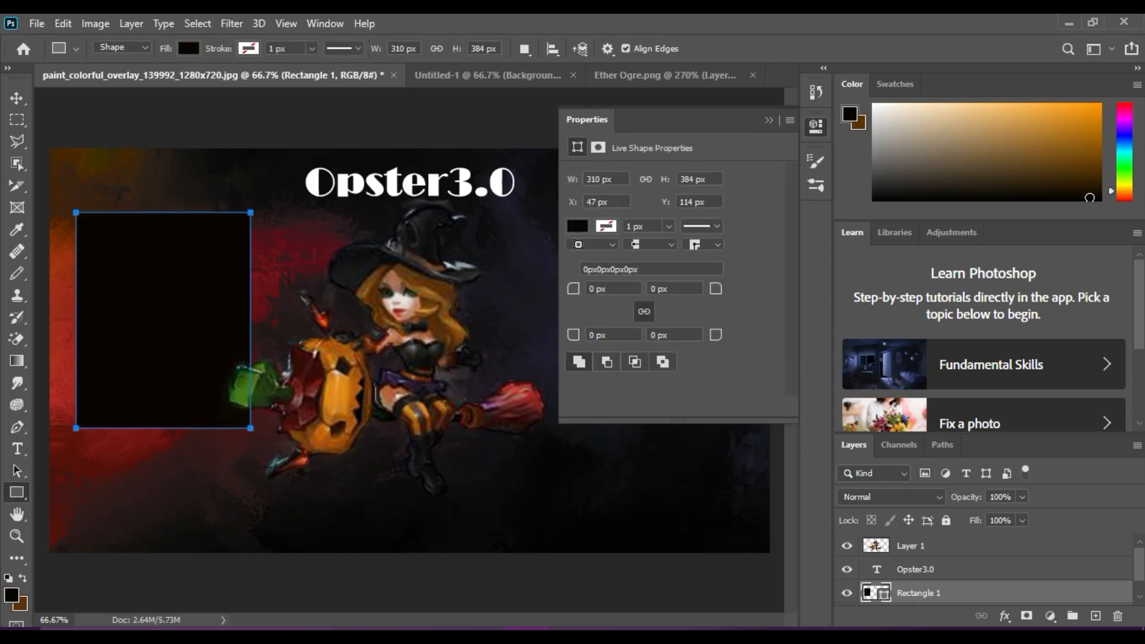
left_click(768, 120)
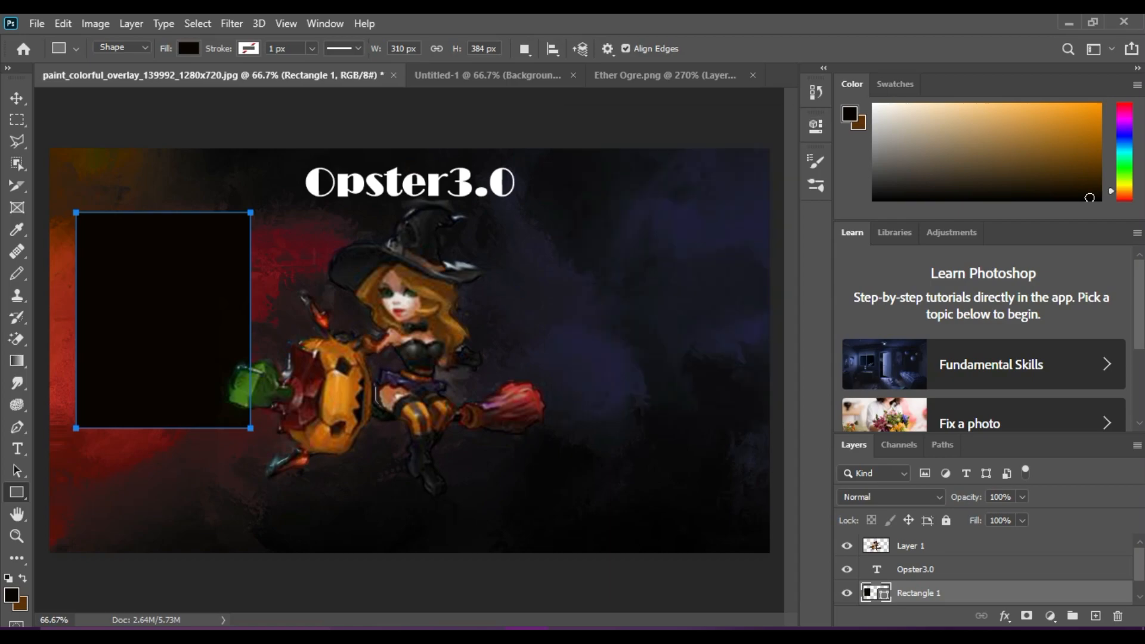
scroll(977, 570, "down", 1)
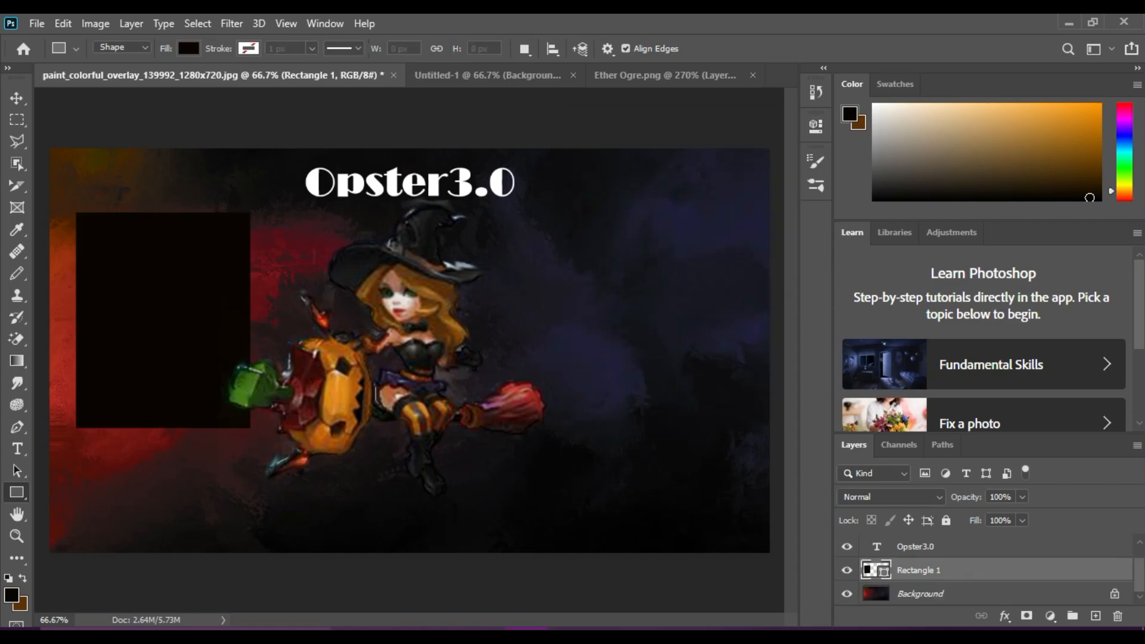
left_click(954, 593)
left_click(16, 514)
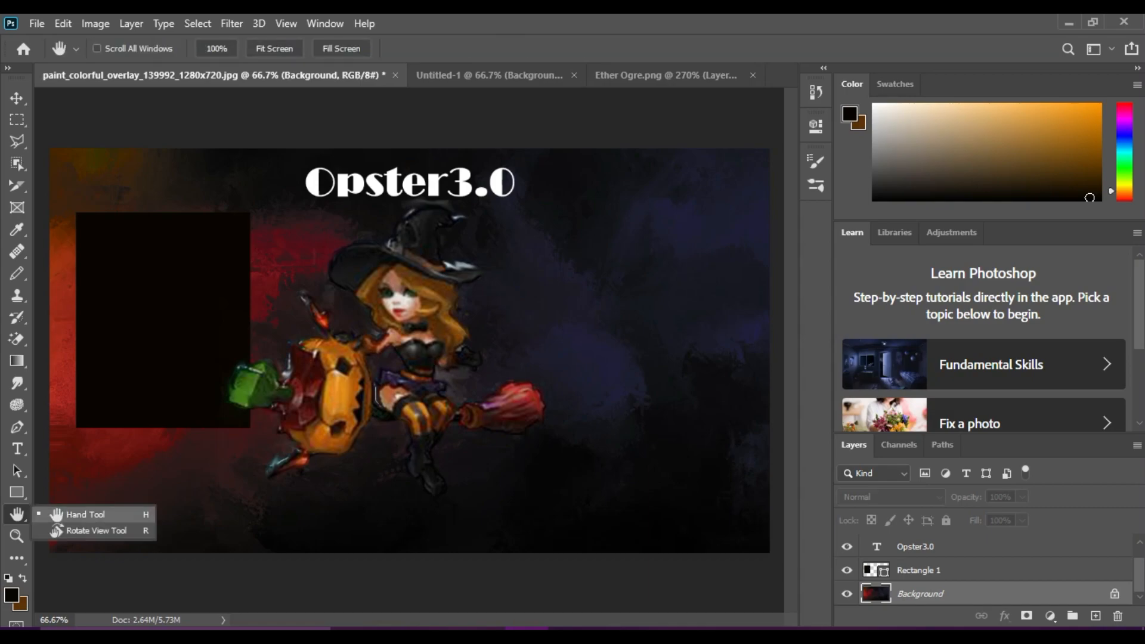
left_click(83, 514)
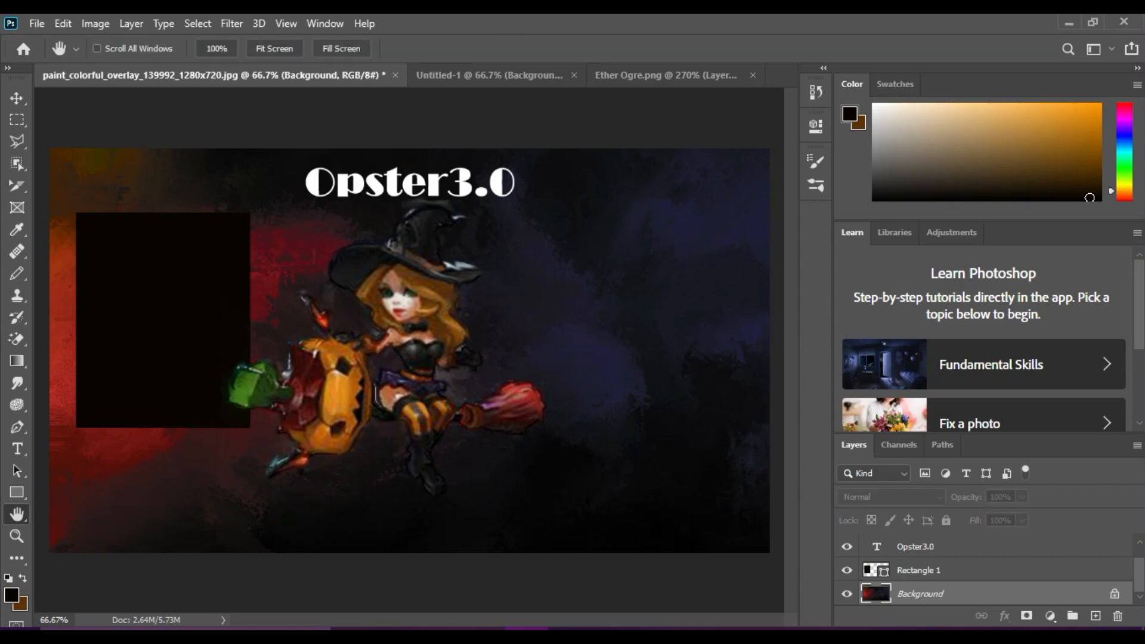
right_click(317, 467)
left_click(17, 493)
- Rotate the canvas view to about 43° with the Rotate View Tool and zoom out to about 43.5%
right_click(16, 514)
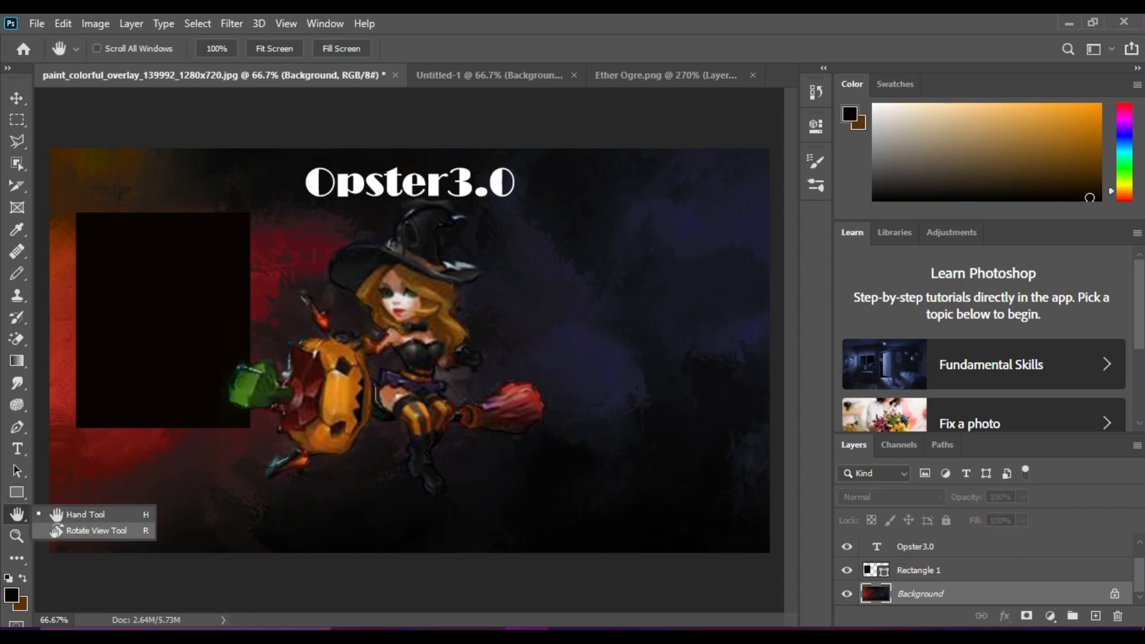
left_click(89, 530)
left_click_drag(552, 350, 538, 468)
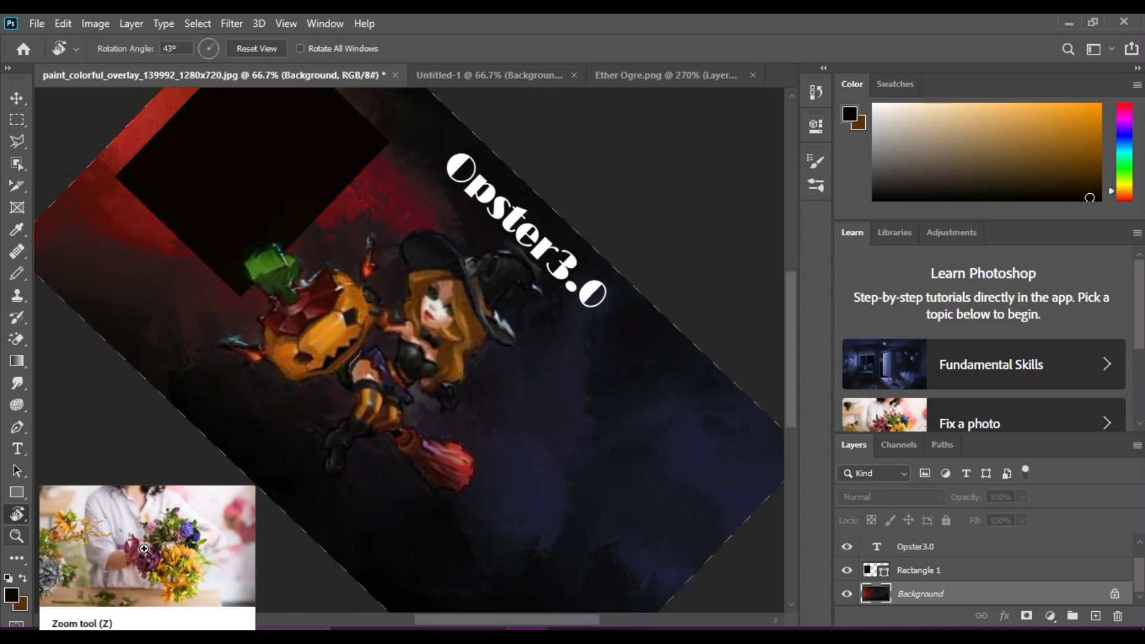
left_click(16, 535)
left_click(261, 49)
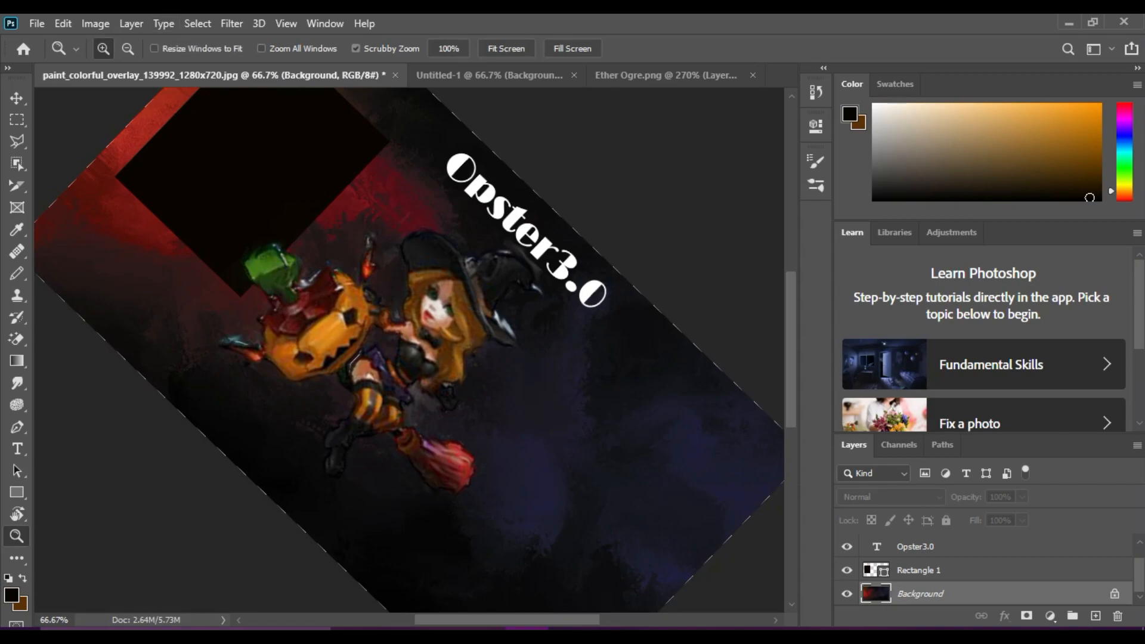
left_click_drag(417, 340, 358, 340)
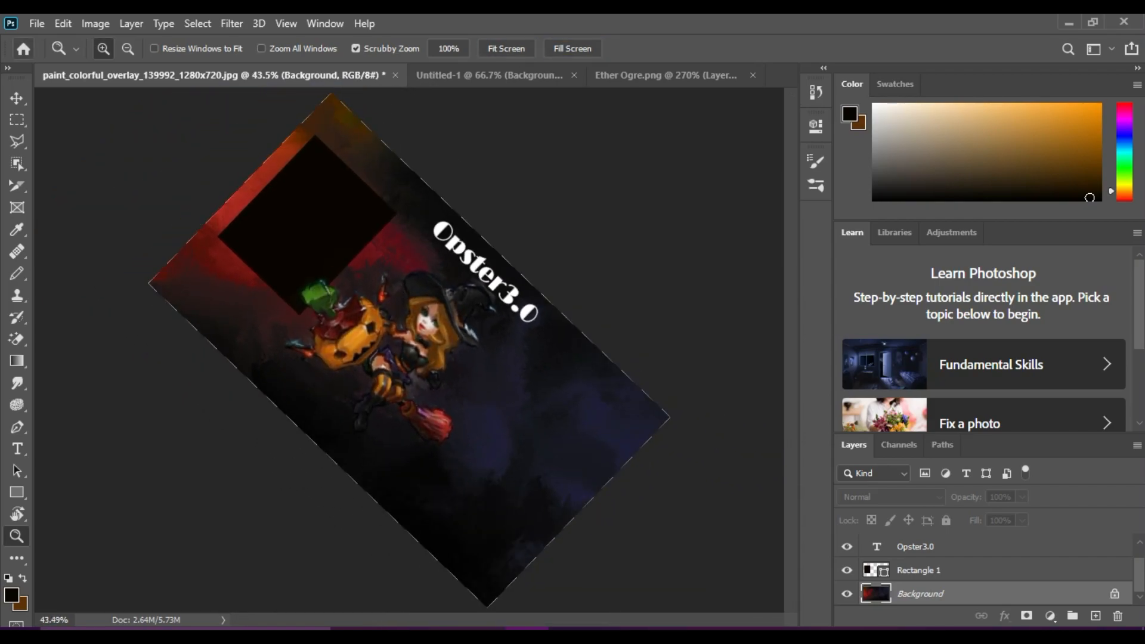
left_click(23, 48)
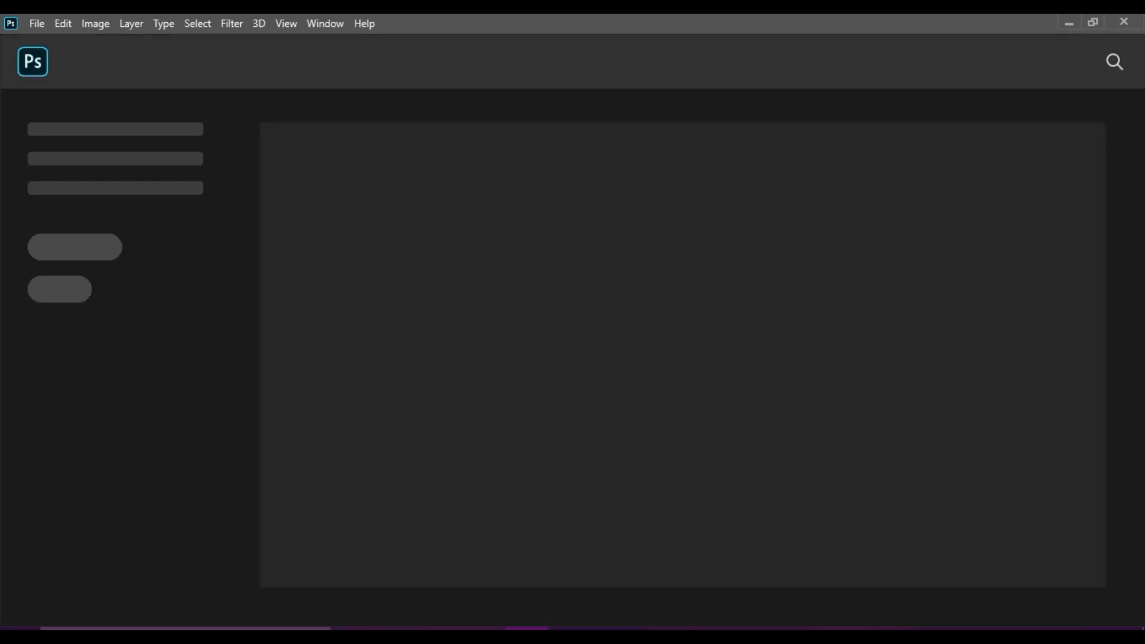
left_click(32, 62)
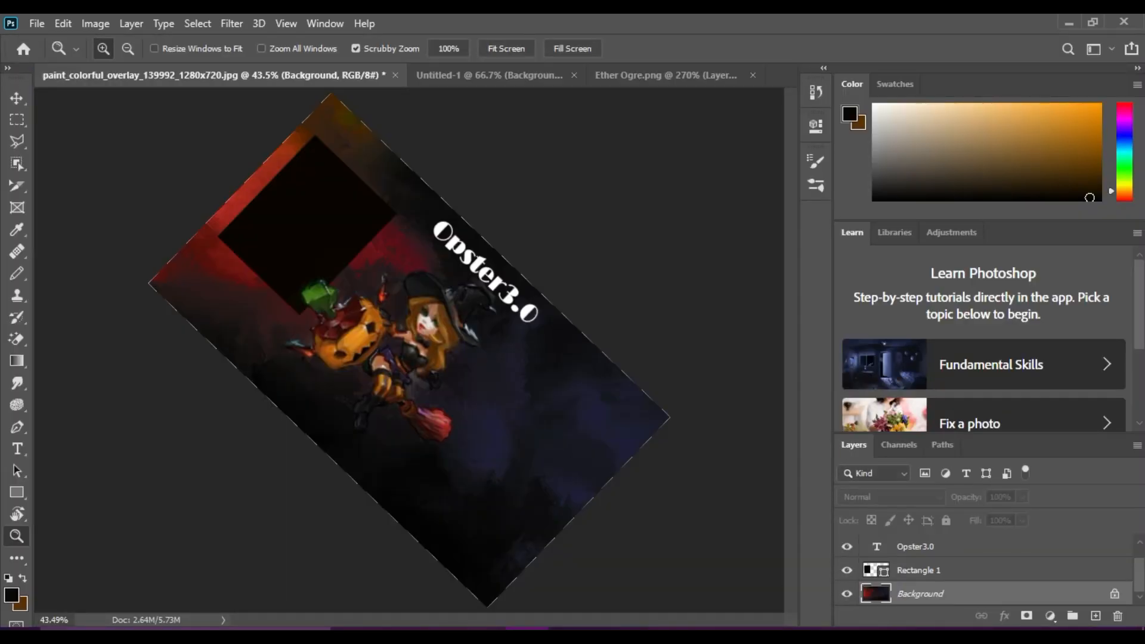
left_click(16, 98)
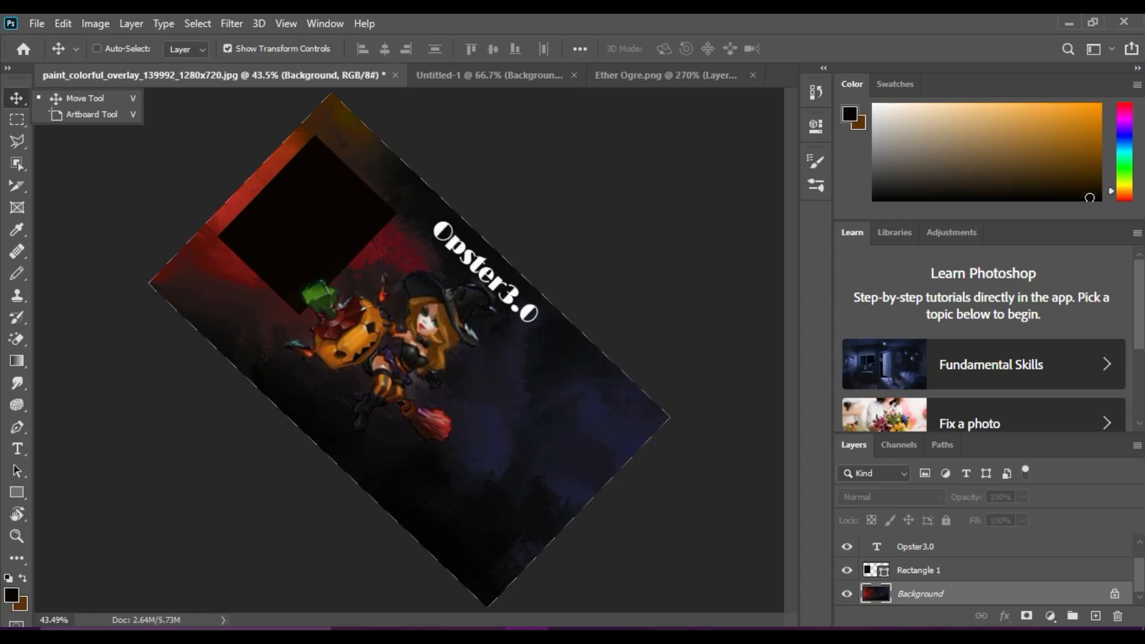
- Apply Auto Tone to the Background layer
key("alt+i")
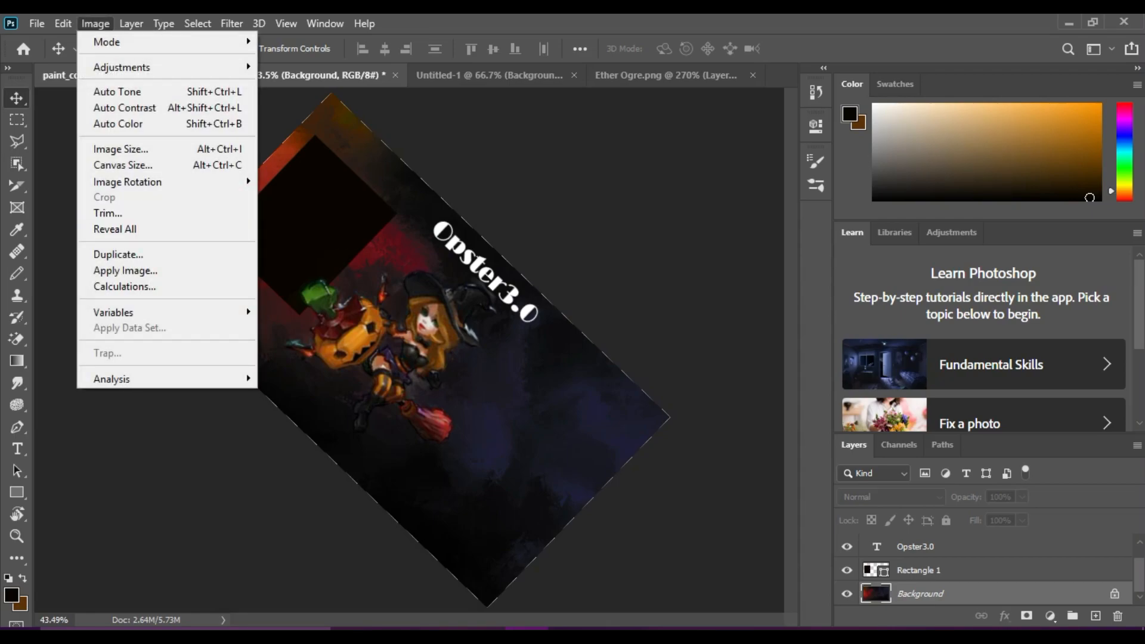
mouse_move(166, 379)
left_click(117, 91)
- Apply Auto Contrast and Auto Color to the Background layer
left_click(95, 24)
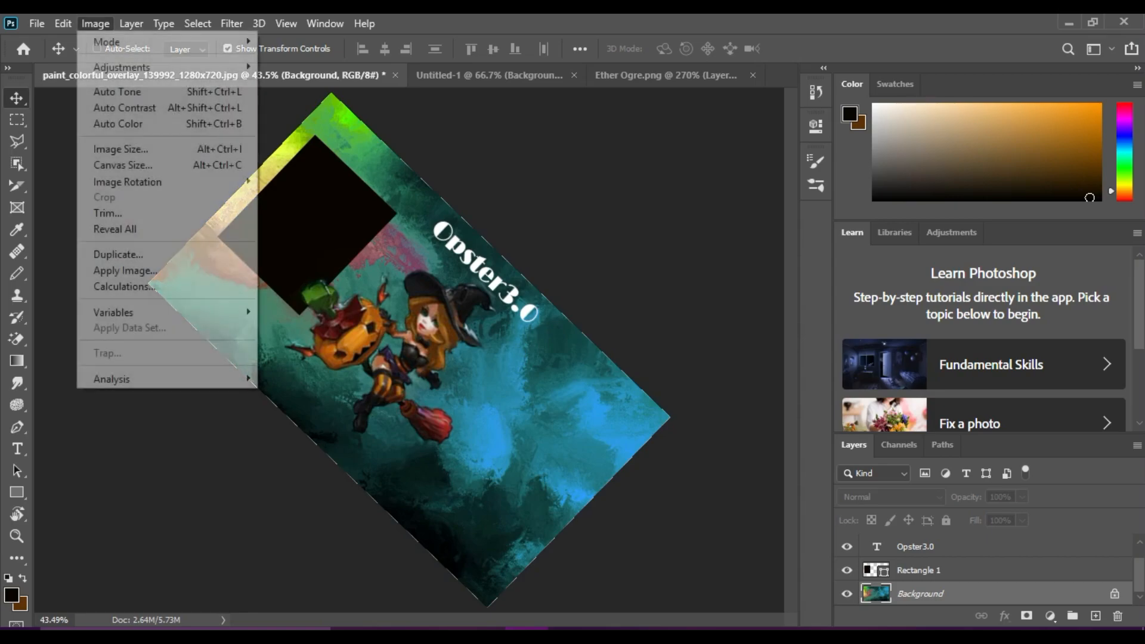
mouse_move(107, 41)
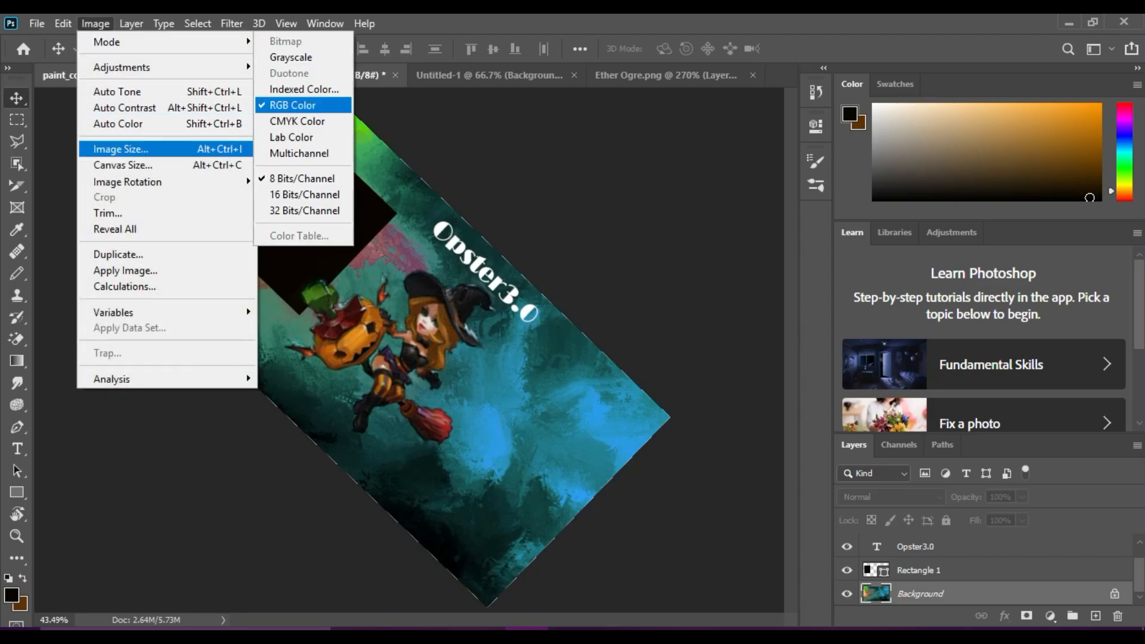
mouse_move(128, 182)
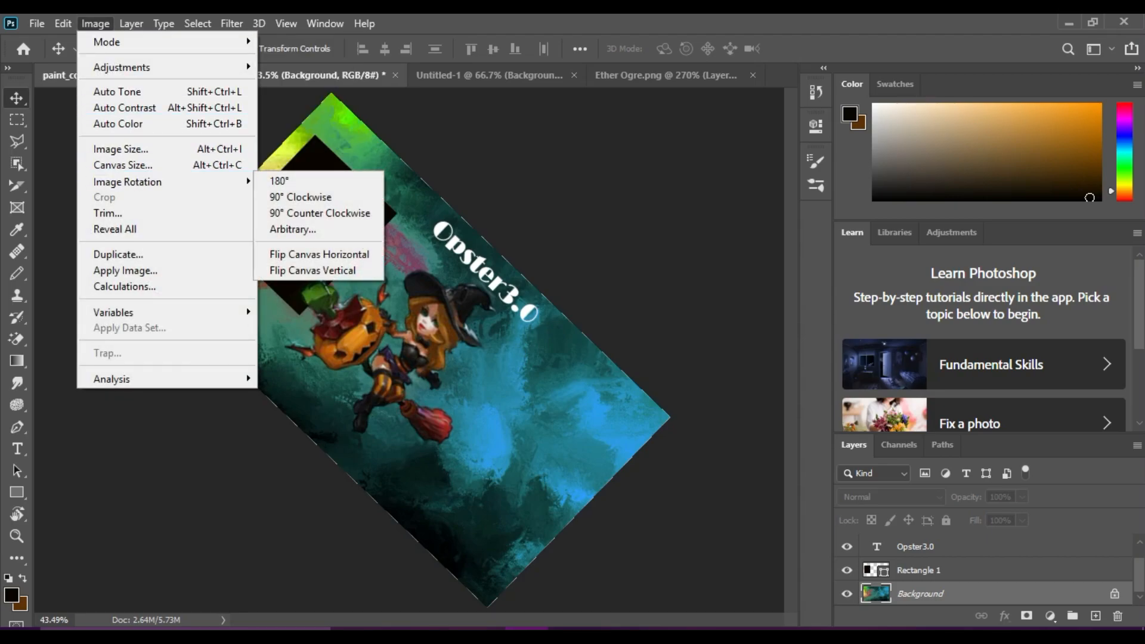
left_click(118, 124)
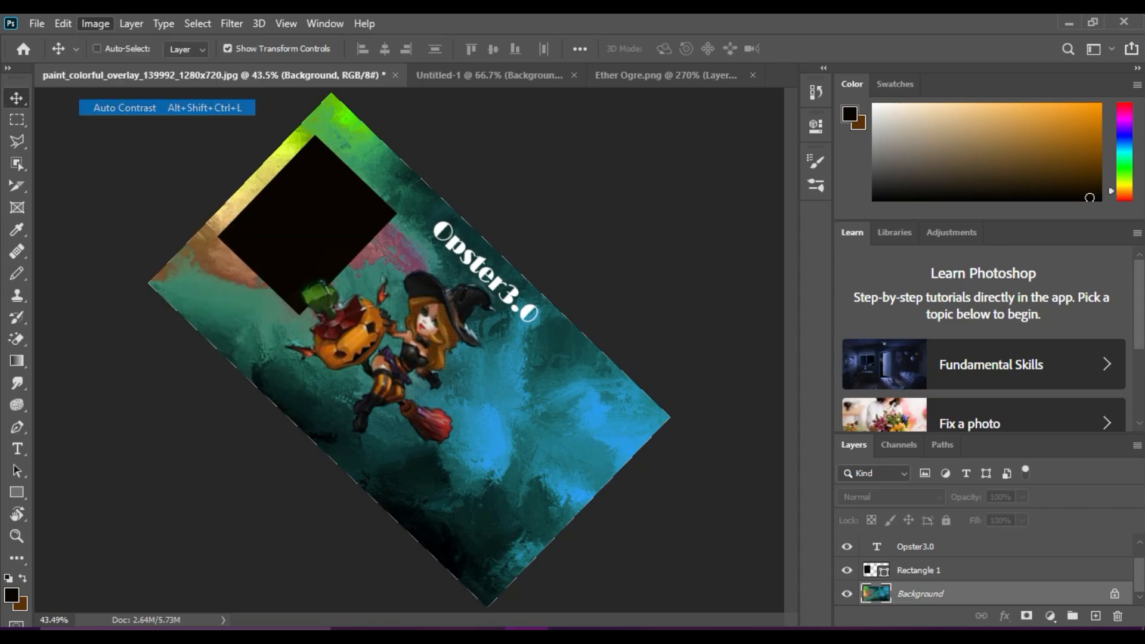
left_click(95, 24)
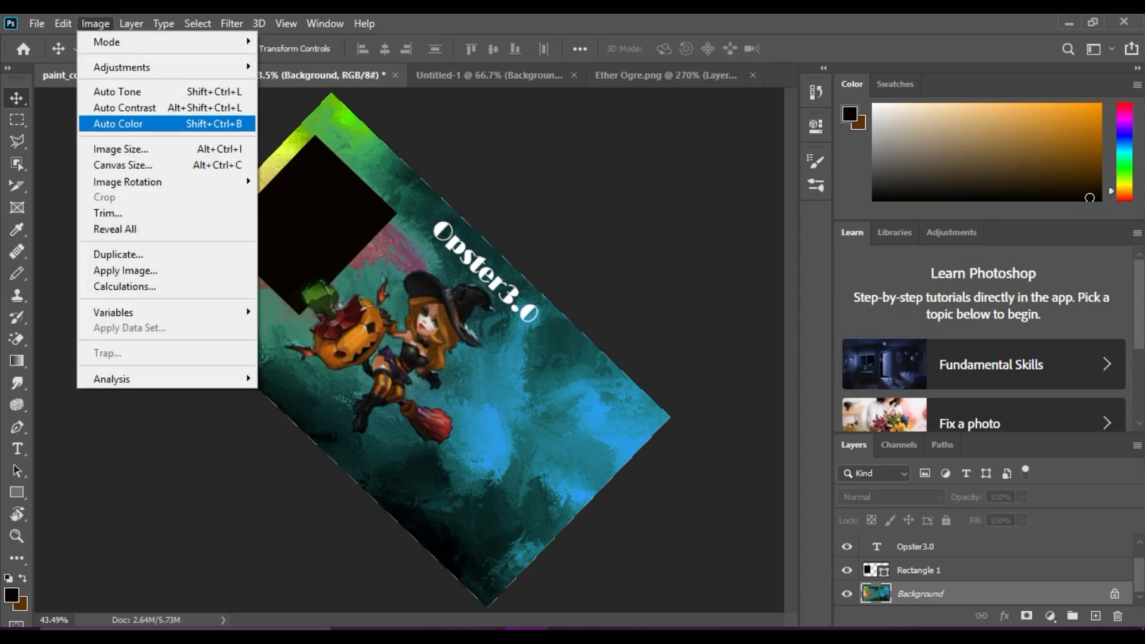
left_click(118, 123)
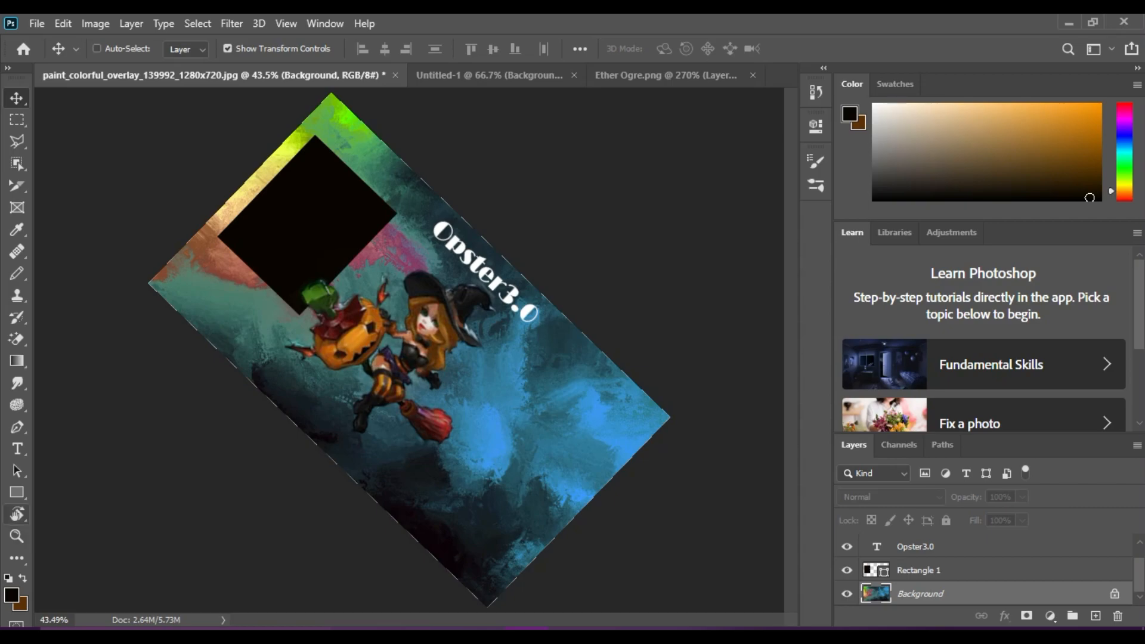
- Rotate the canvas view back to 0°, fit the image to the screen, and return to the Move tool
key("r")
left_click_drag(476, 281, 410, 255)
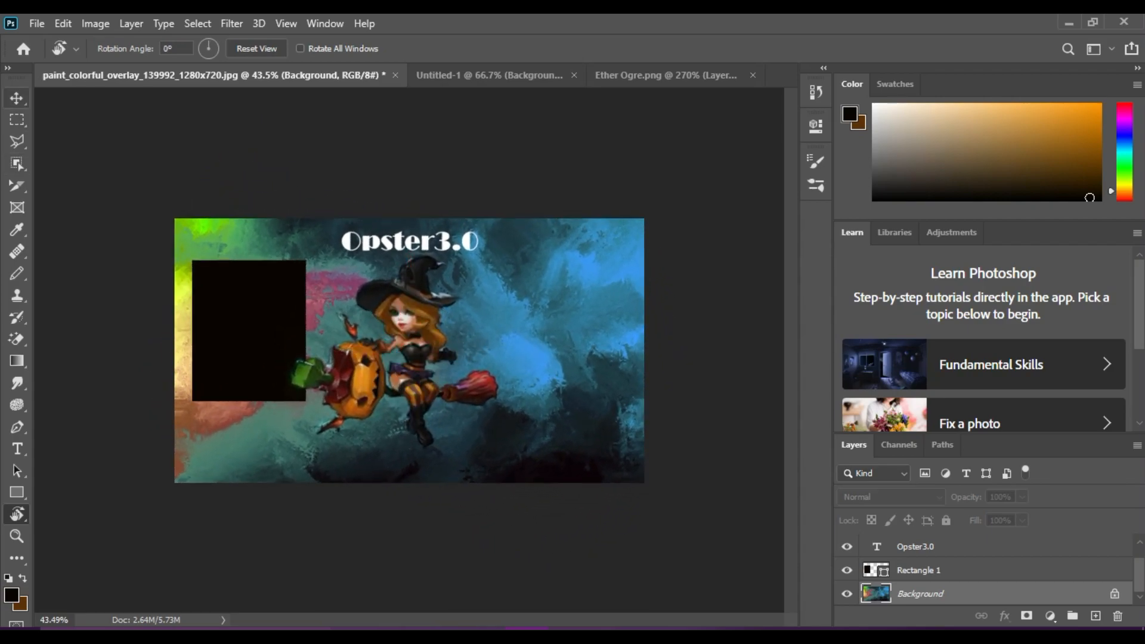
key("v")
key("z")
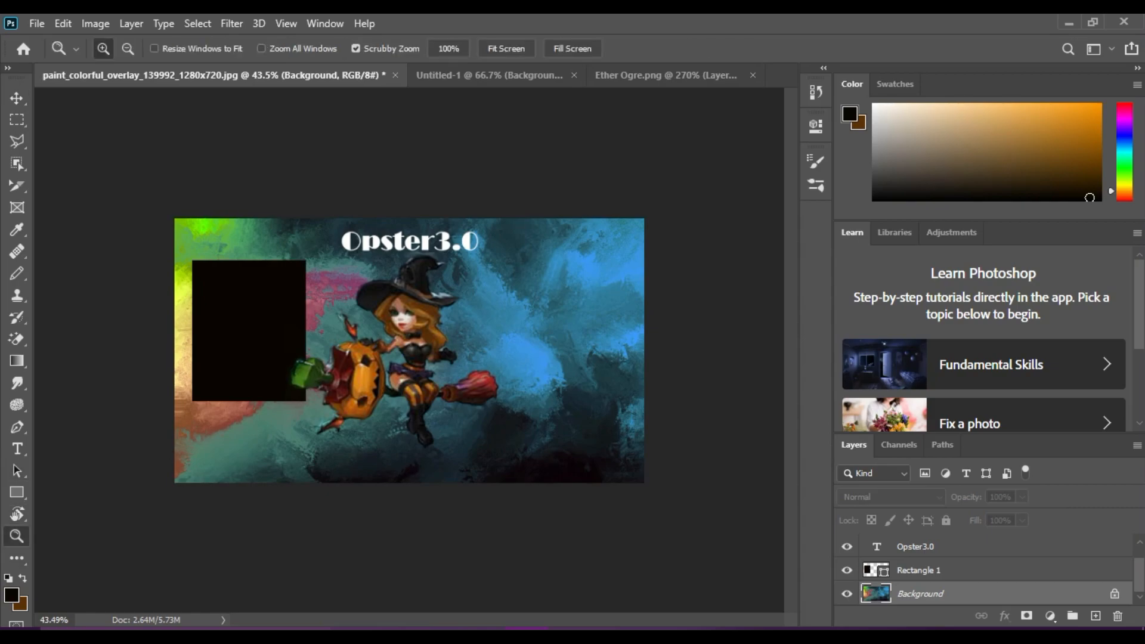
left_click(506, 48)
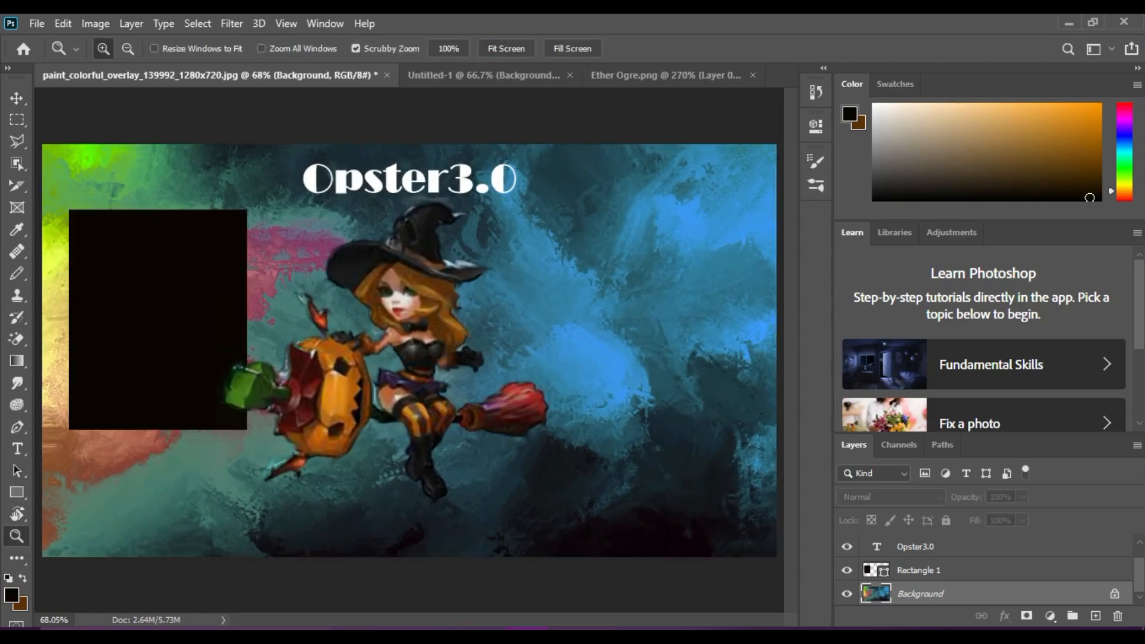
key("v")
left_click(132, 24)
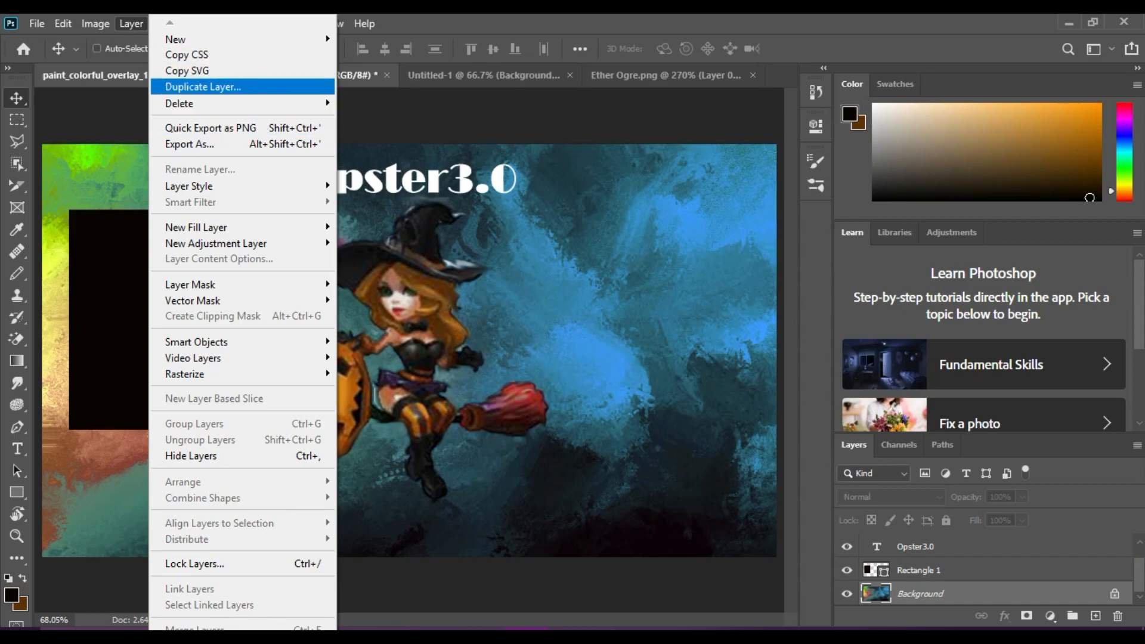
mouse_move(191, 103)
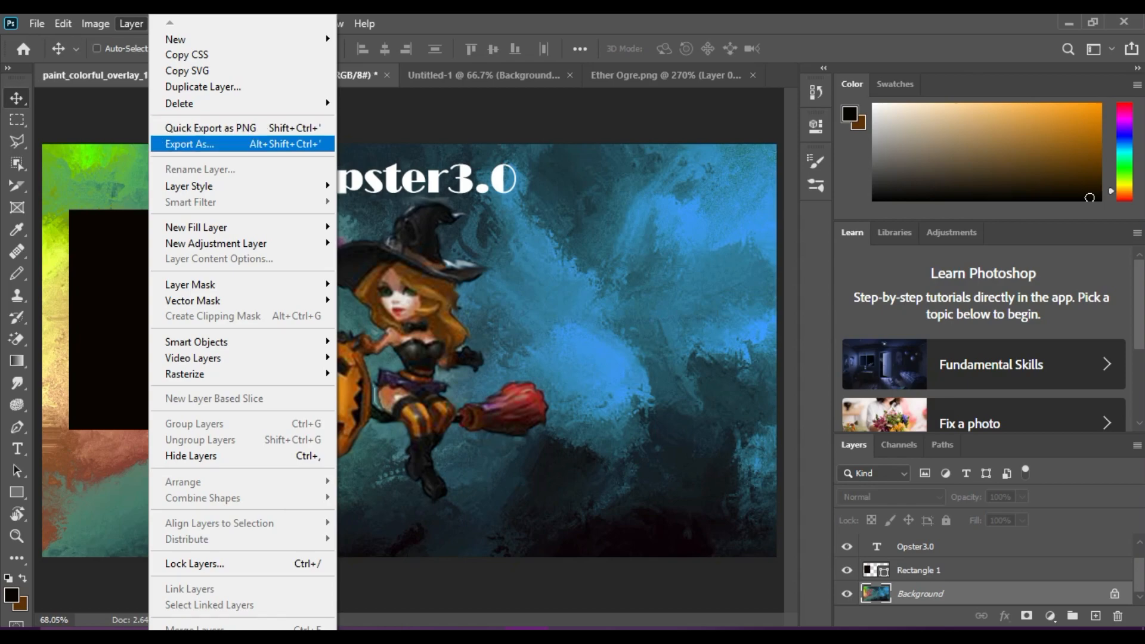
mouse_move(189, 186)
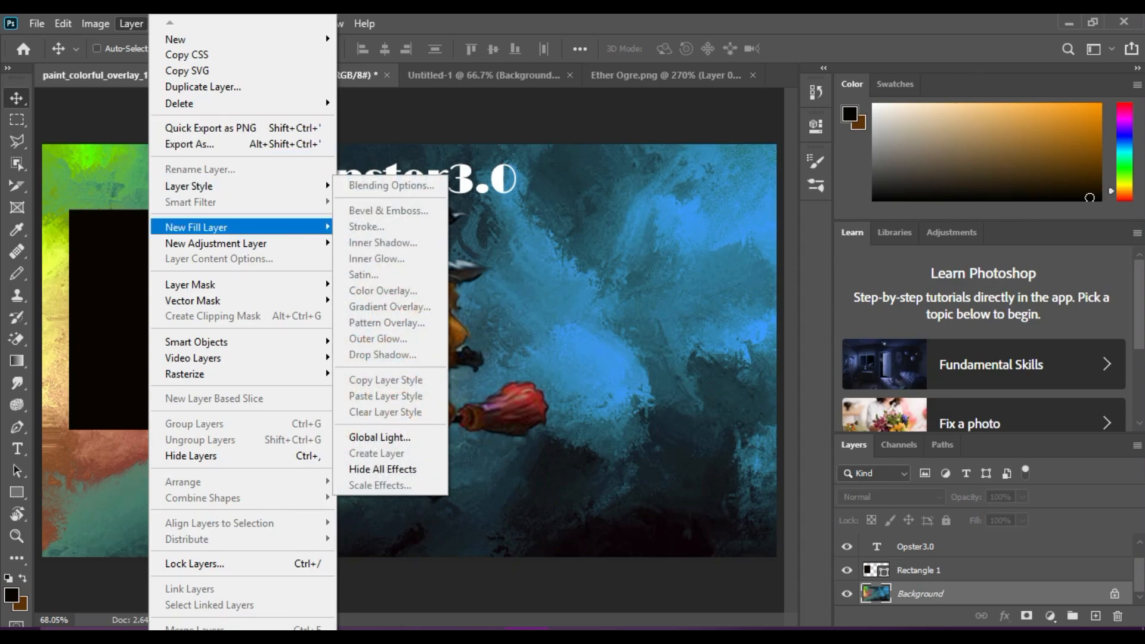
mouse_move(197, 227)
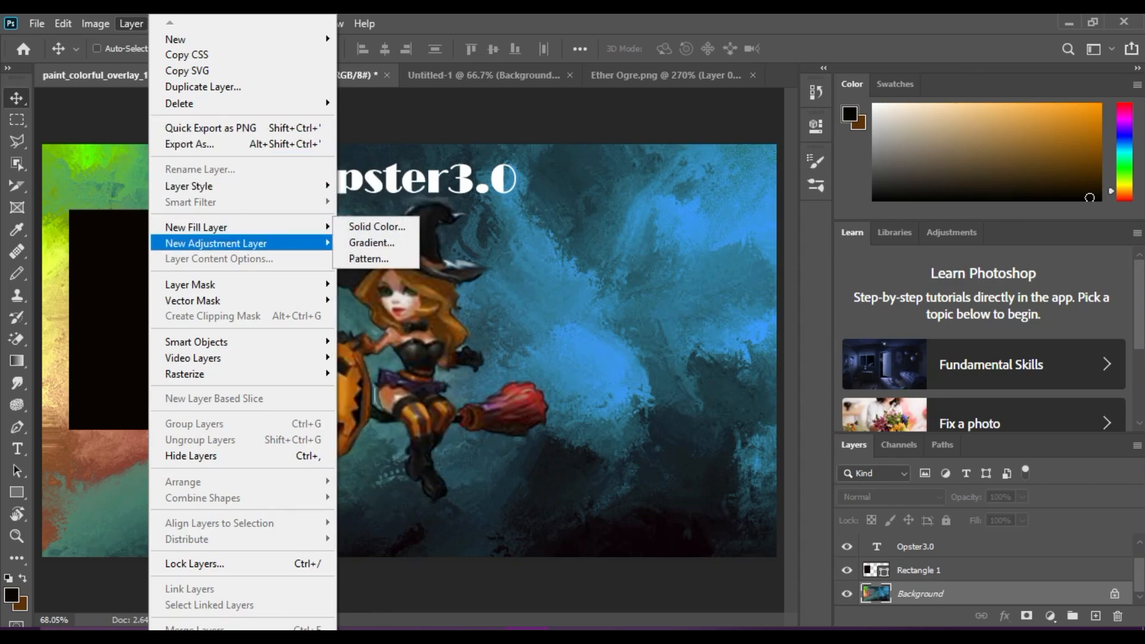
mouse_move(190, 285)
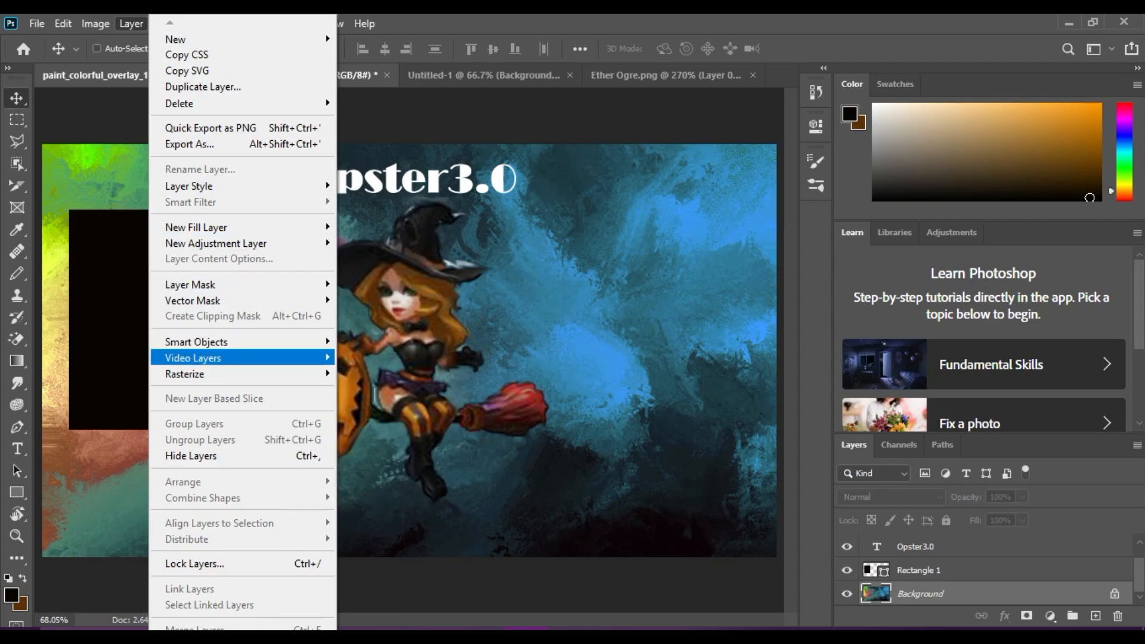
mouse_move(185, 374)
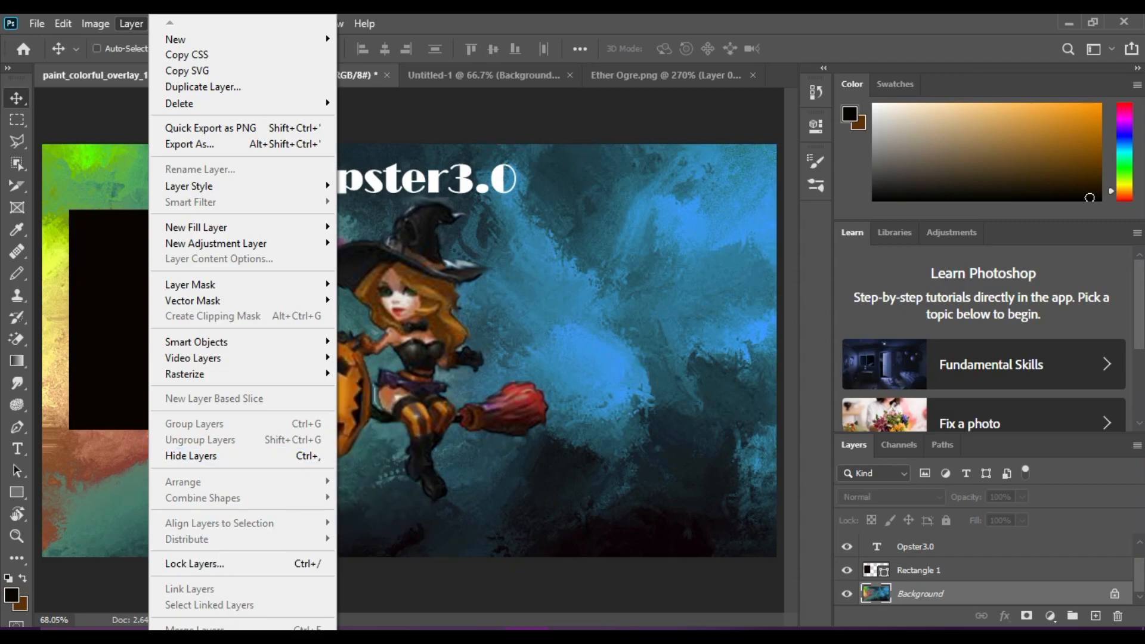
left_click(132, 23)
- Flip the whole canvas horizontally and trim the image using the existing Trim settings
left_click(95, 23)
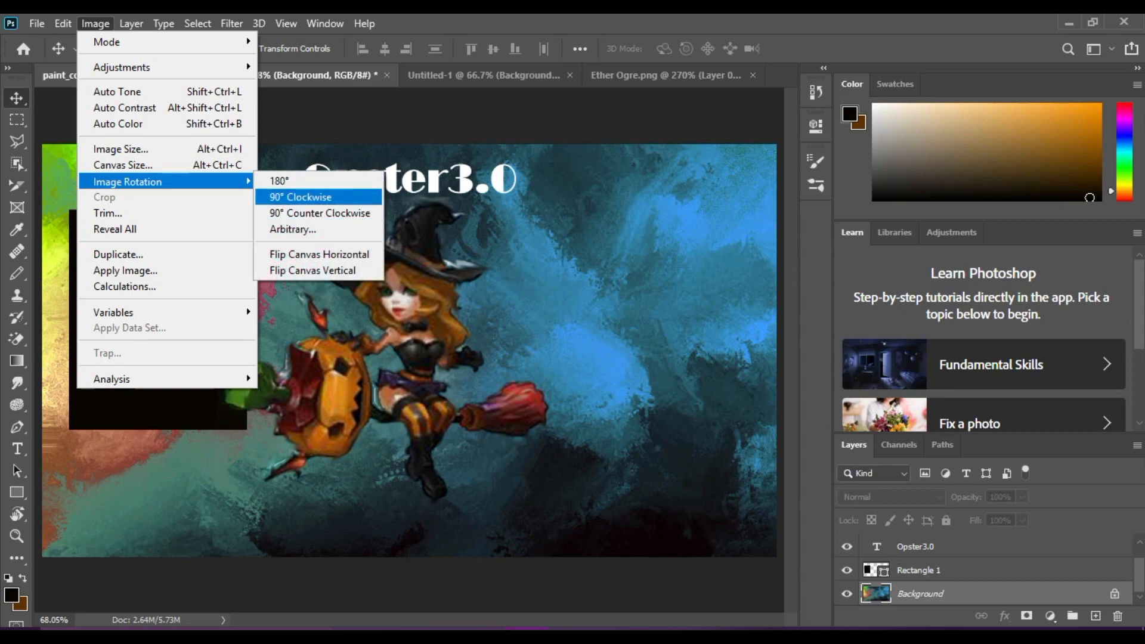
left_click(319, 254)
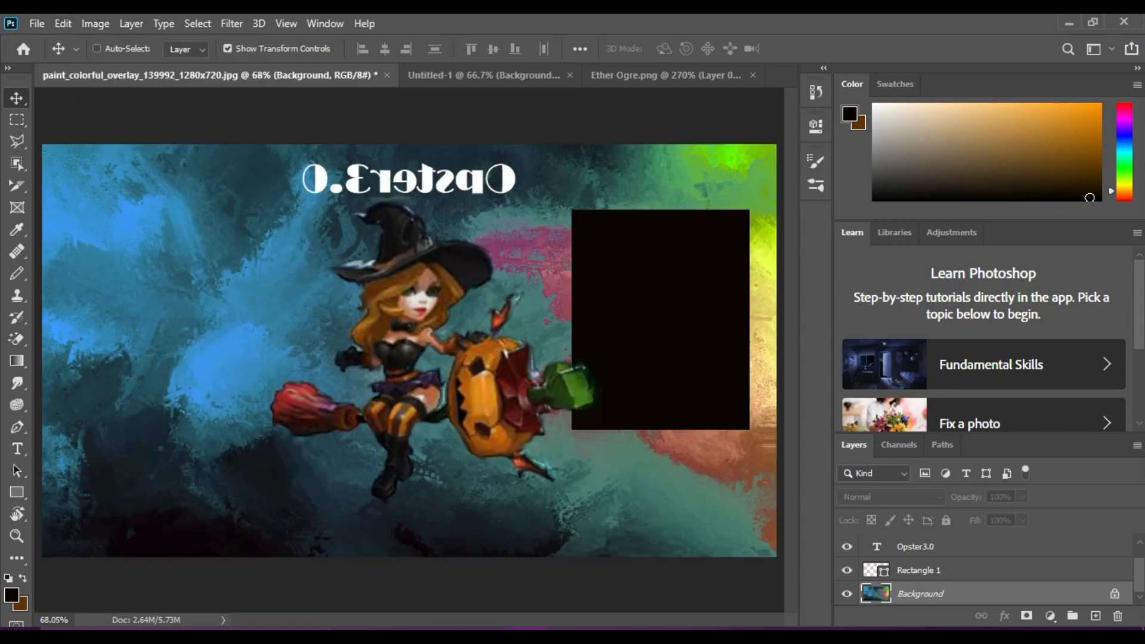
left_click(96, 23)
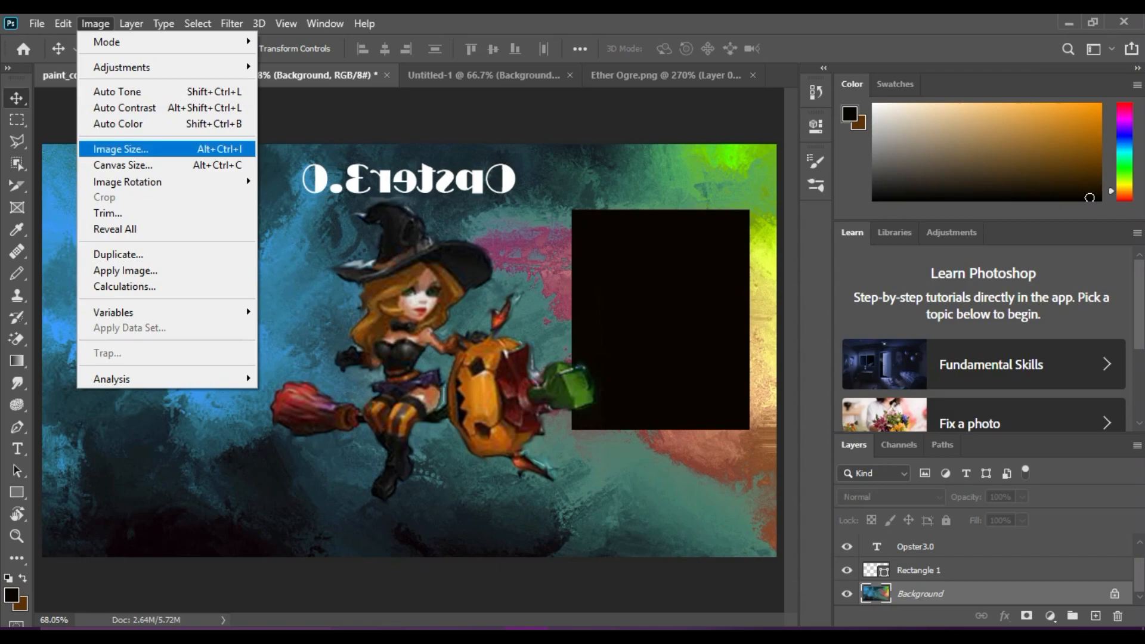
left_click(108, 213)
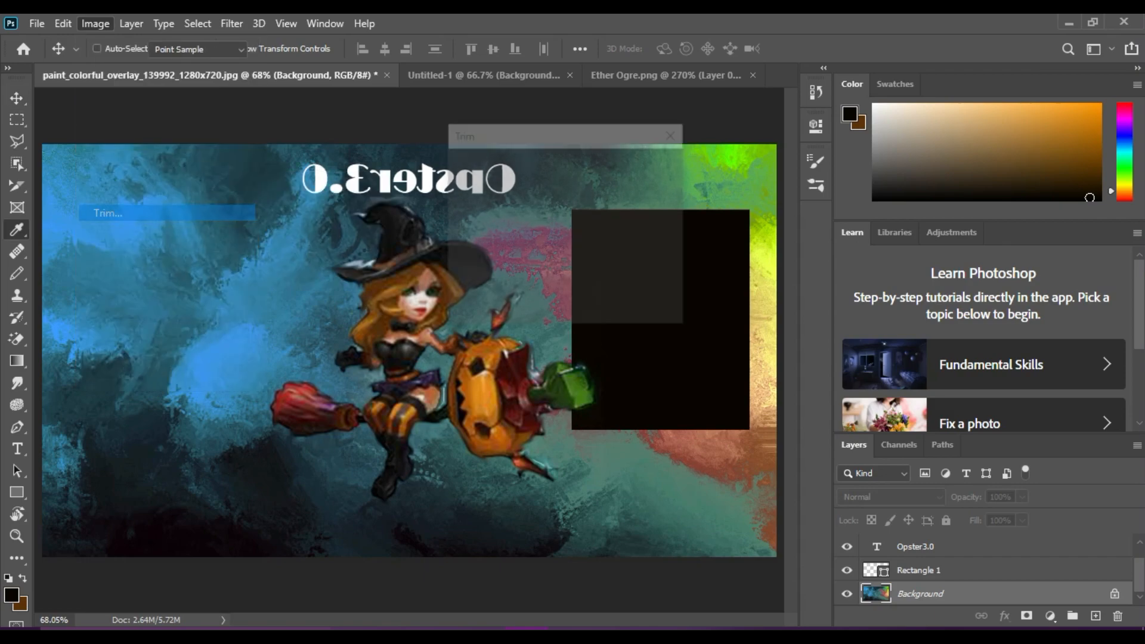
key("Return")
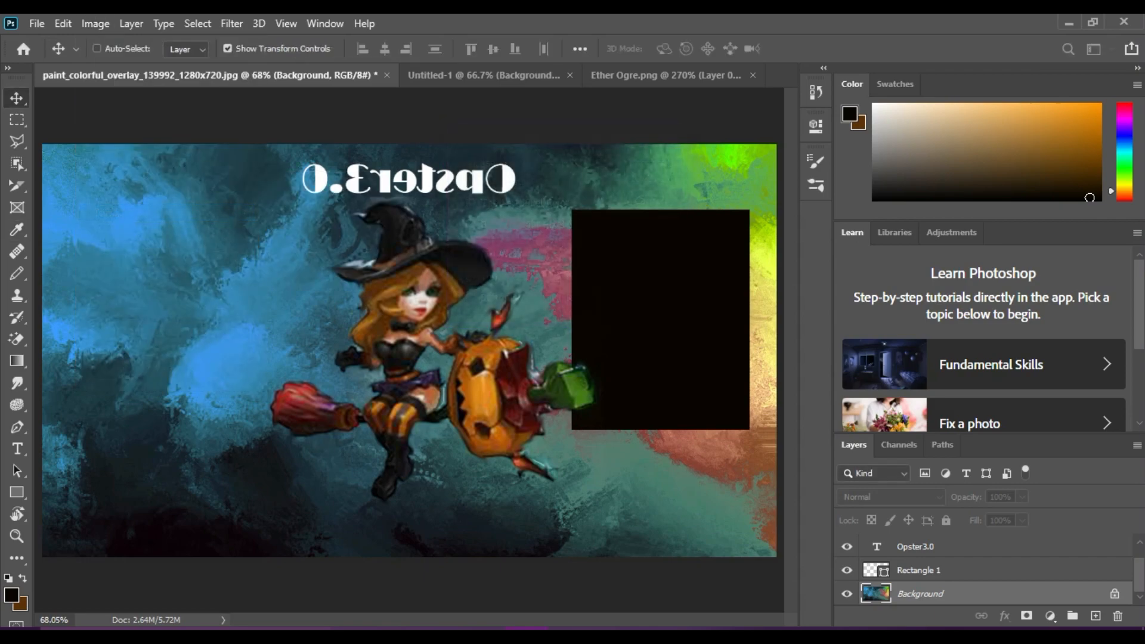
left_click(96, 23)
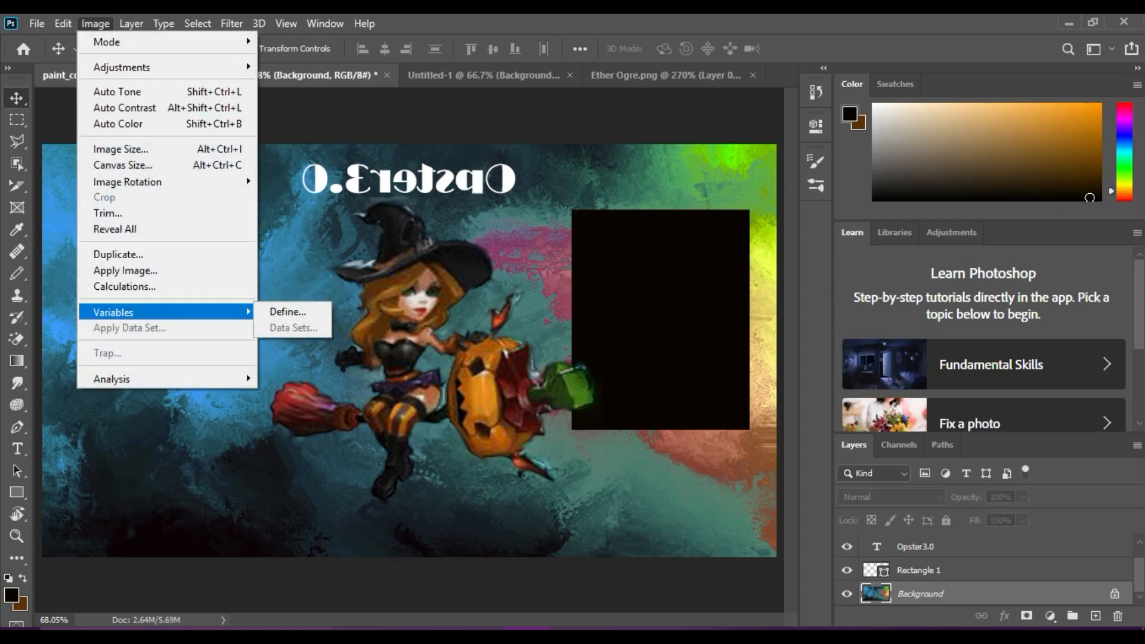
mouse_move(131, 23)
mouse_move(95, 24)
mouse_move(149, 67)
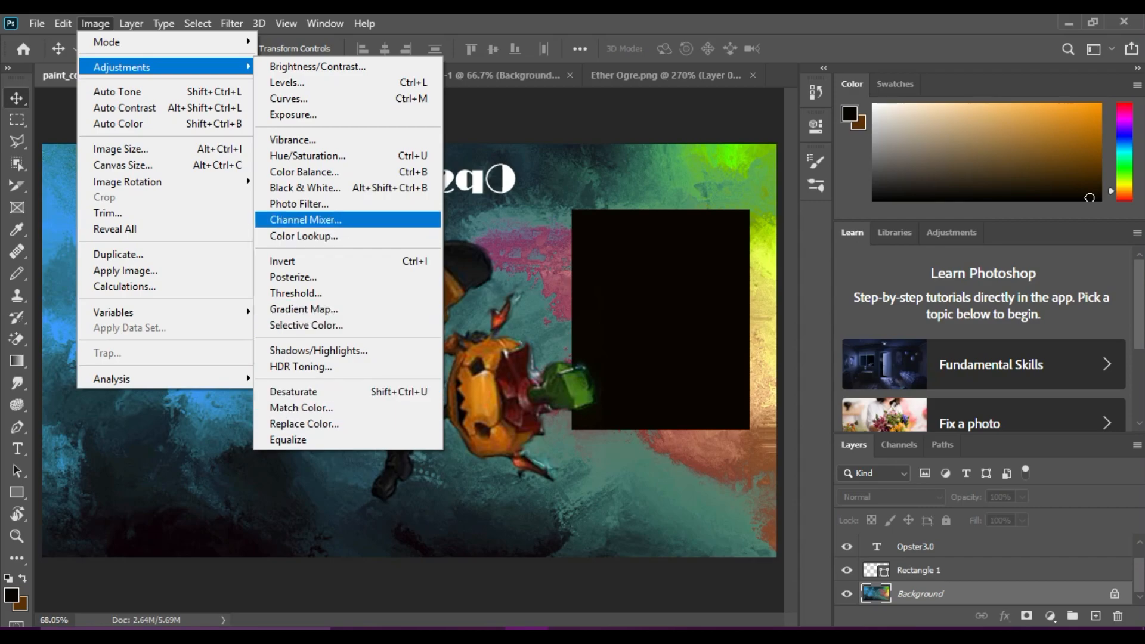
left_click(132, 24)
left_click(163, 24)
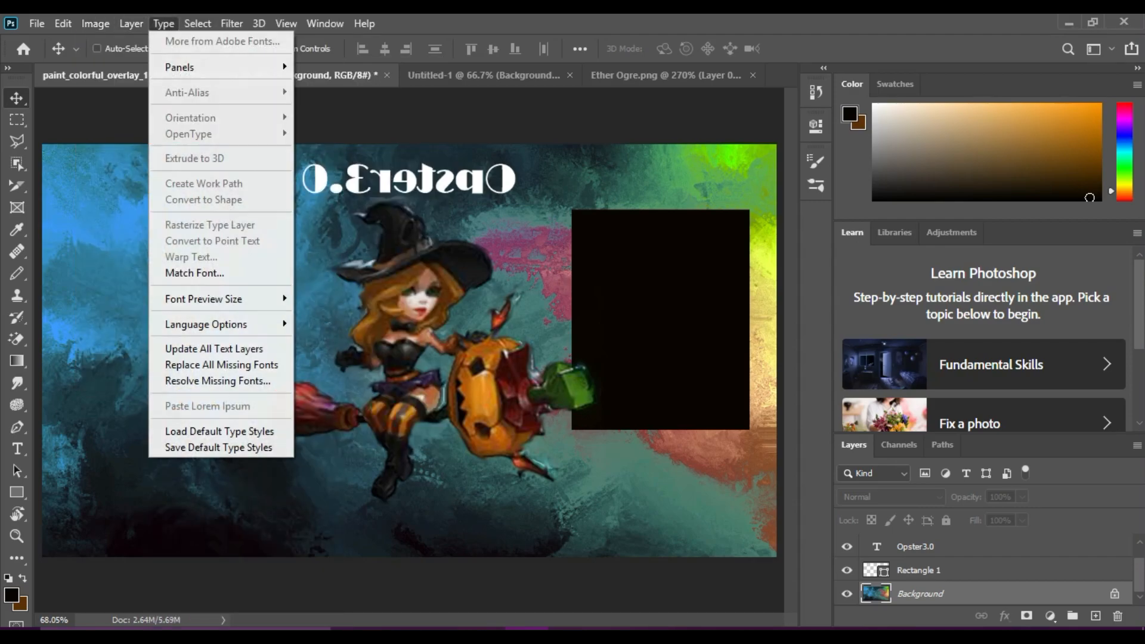
- Try a Focus Area selection on the Background layer with an in-focus range of 7.29, and close it without applying
mouse_move(197, 23)
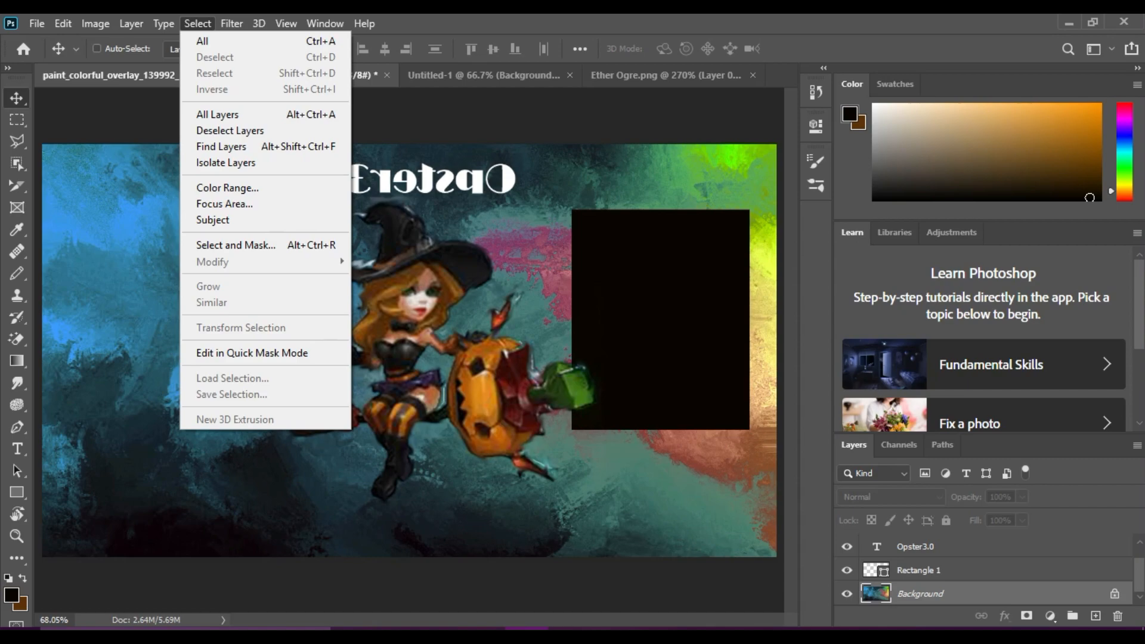
left_click(224, 204)
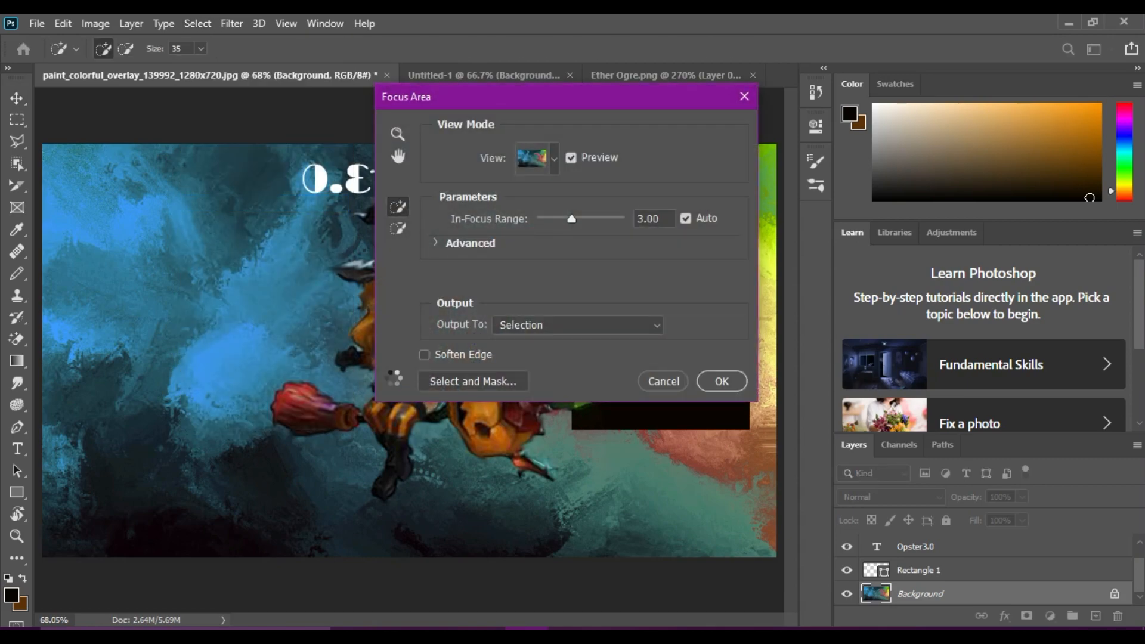
left_click_drag(583, 219, 622, 219)
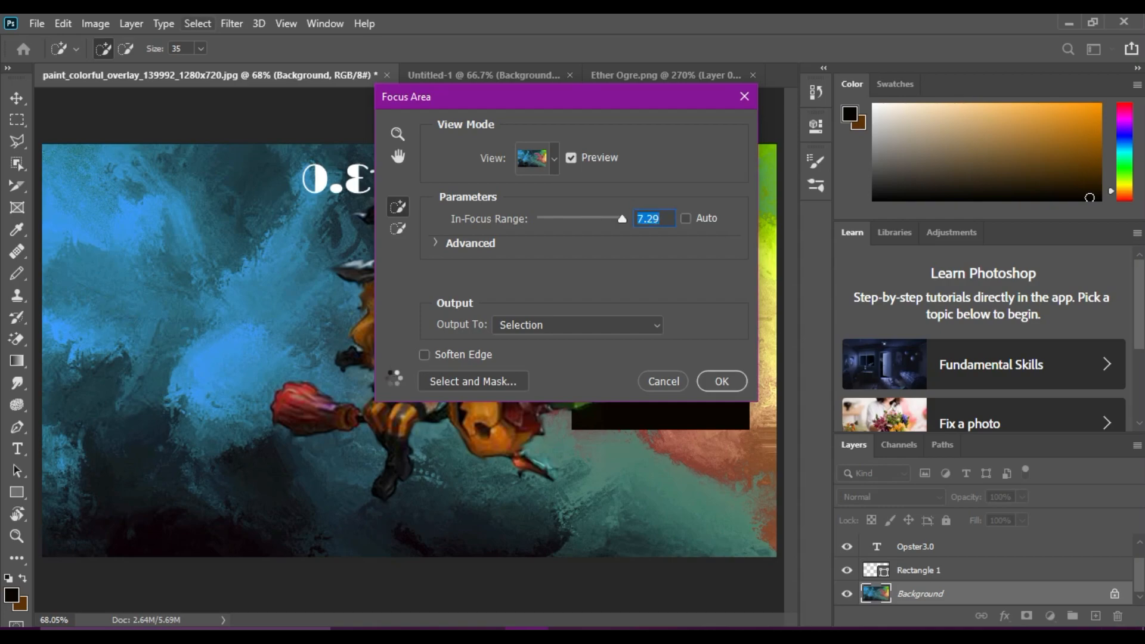
left_click(744, 96)
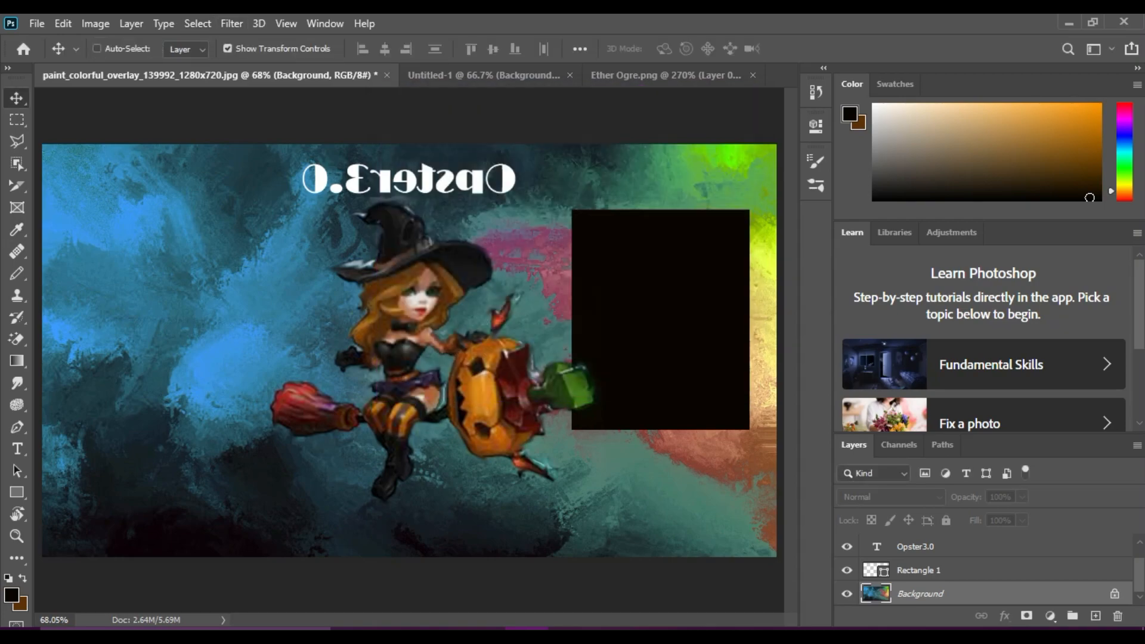
- Examine the available filters, including the distort and render groups, and the view, panel and file commands
left_click(197, 23)
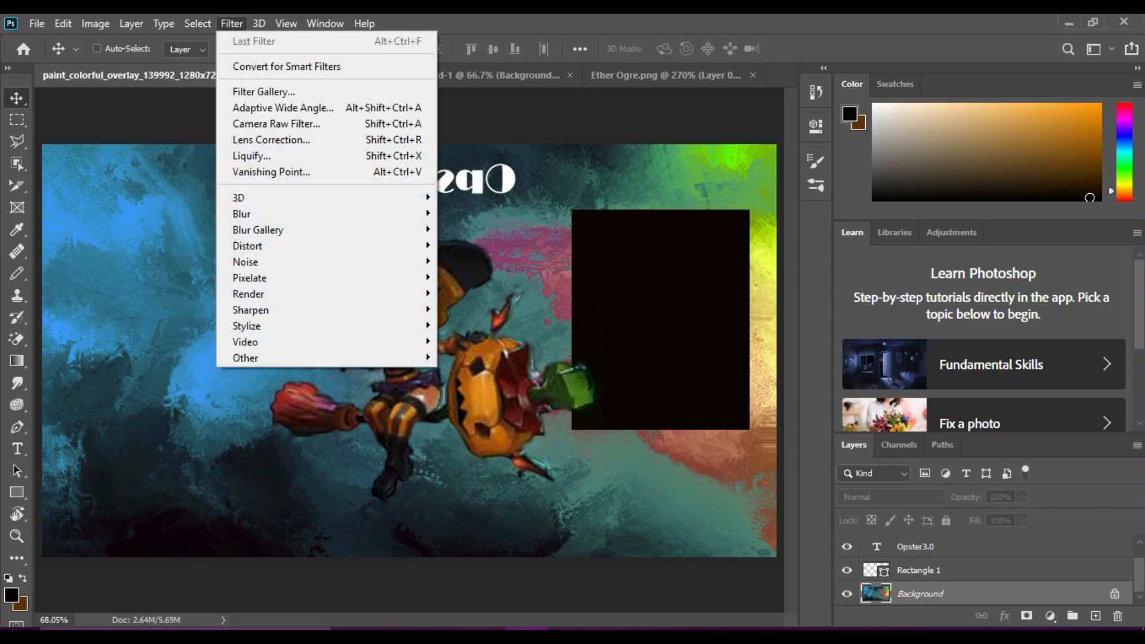
mouse_move(269, 245)
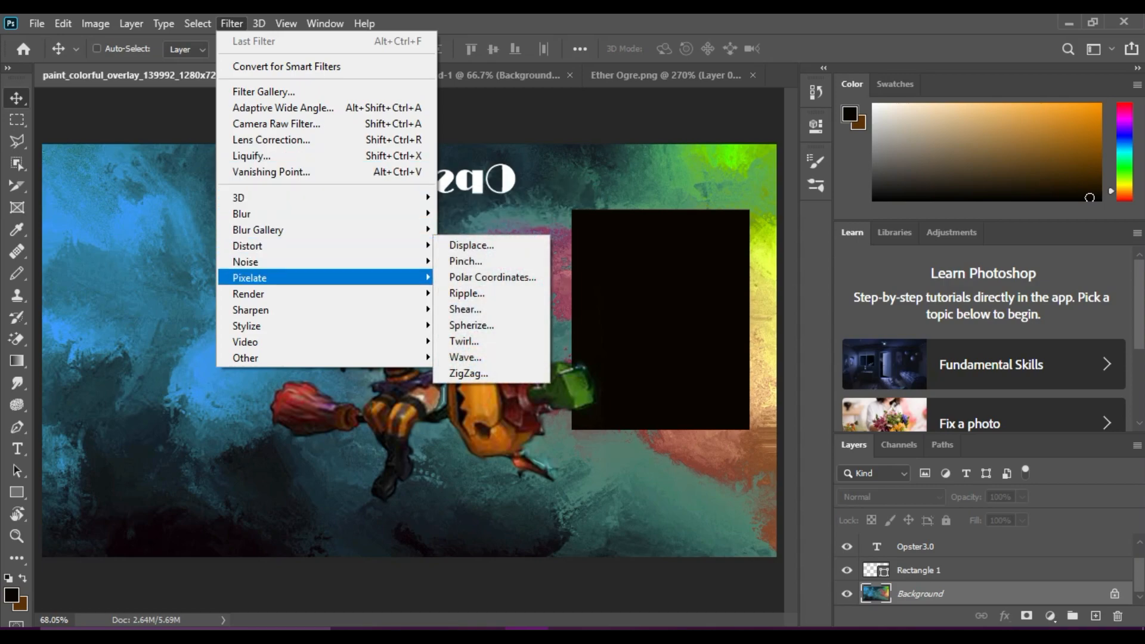
mouse_move(269, 293)
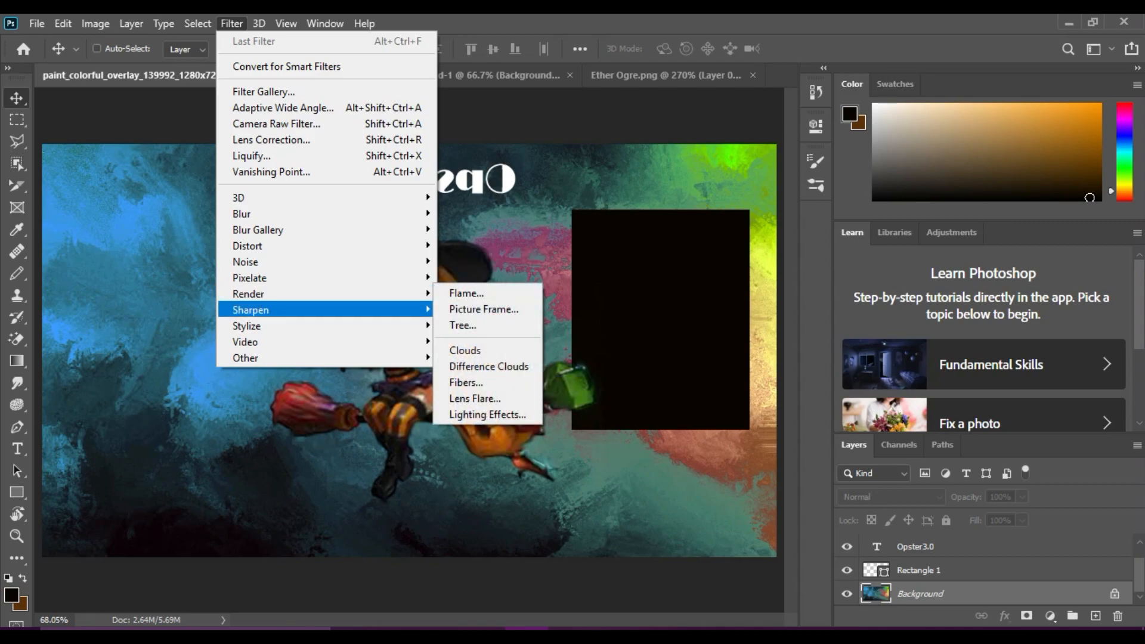
mouse_move(268, 341)
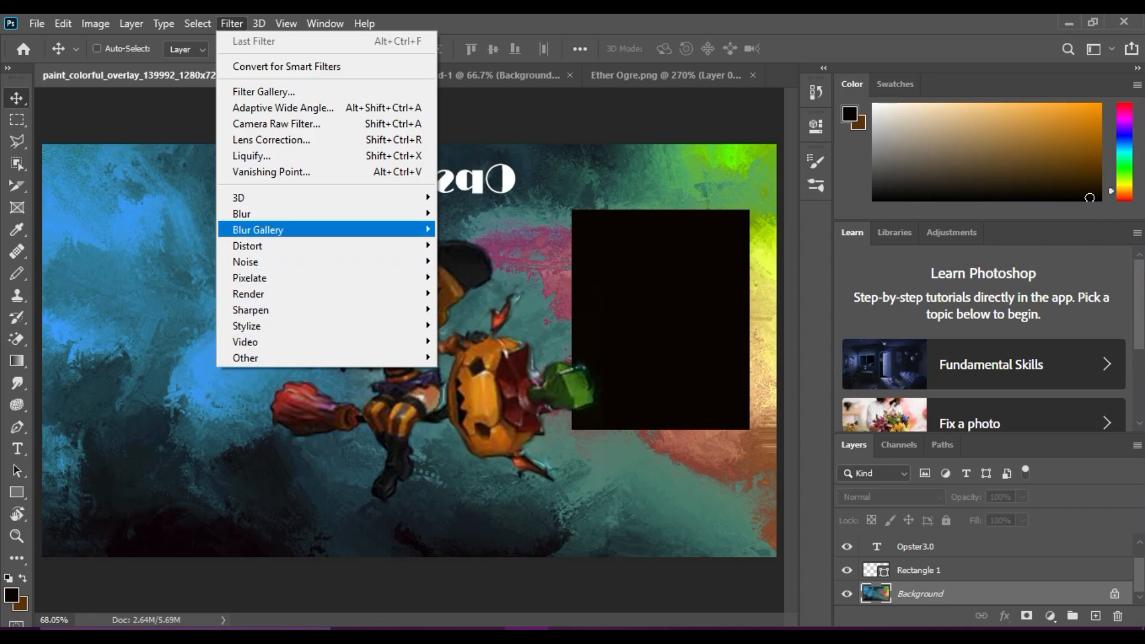
mouse_move(259, 23)
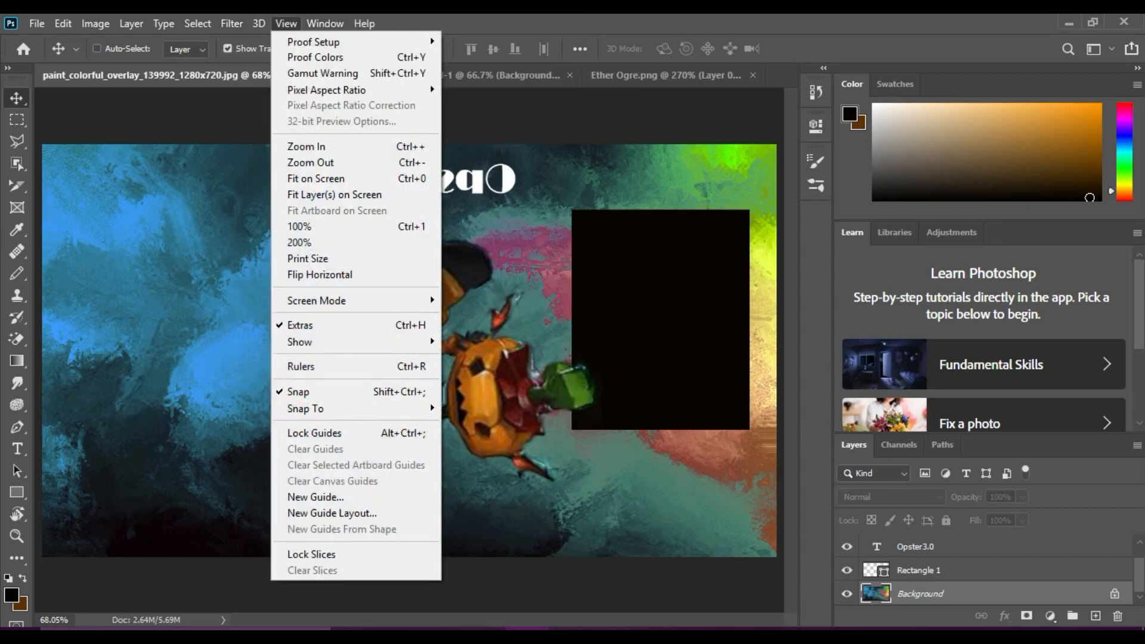
mouse_move(325, 23)
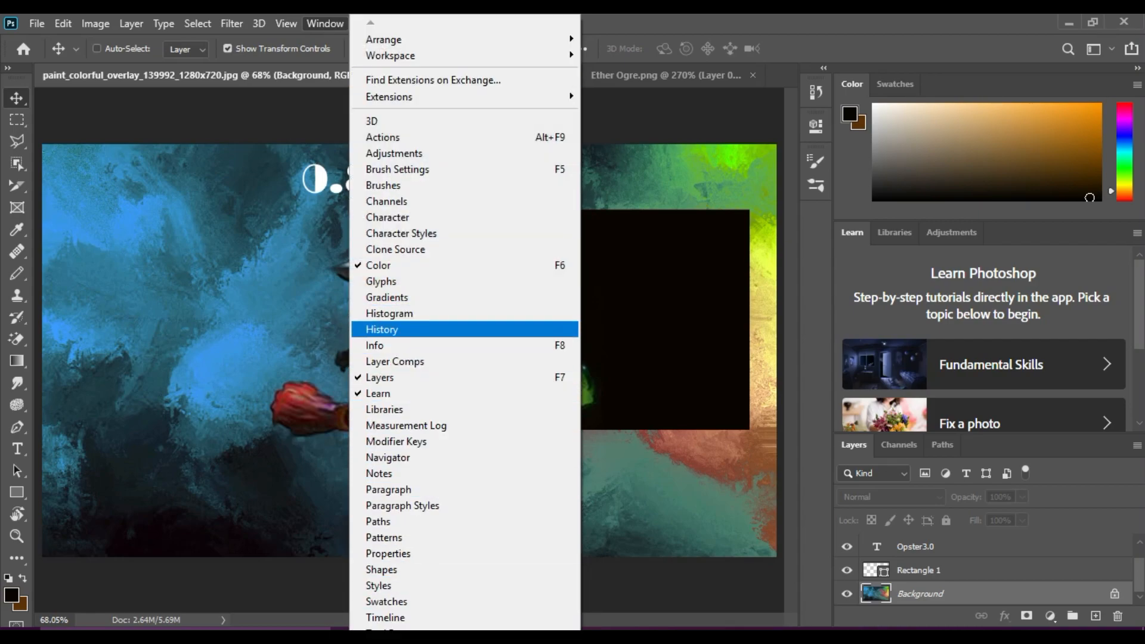
left_click(327, 23)
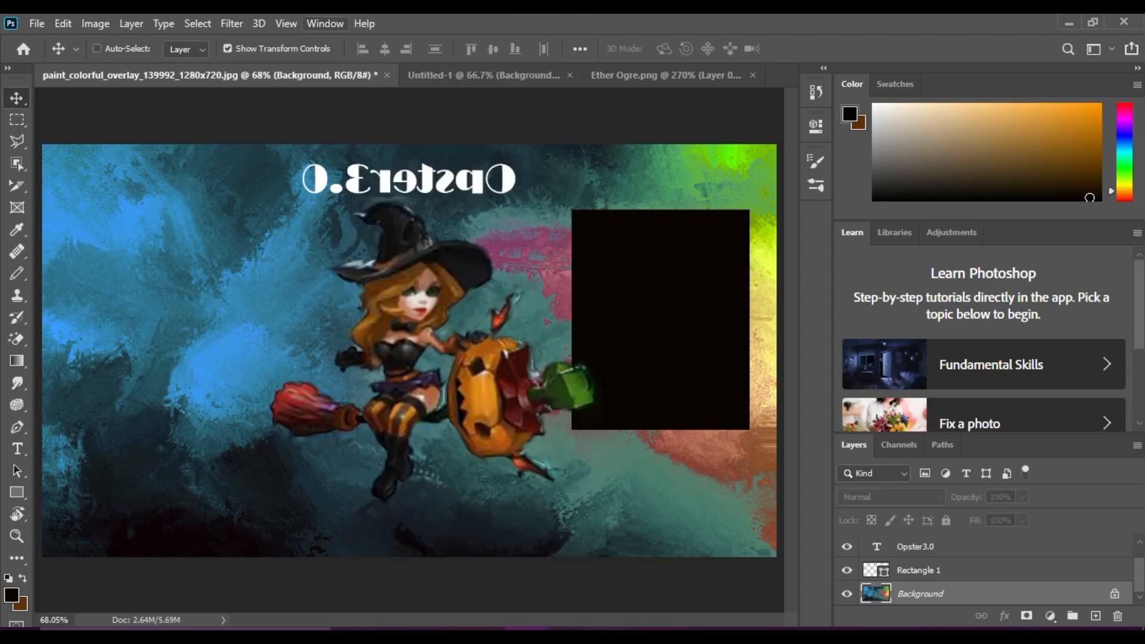
left_click(37, 23)
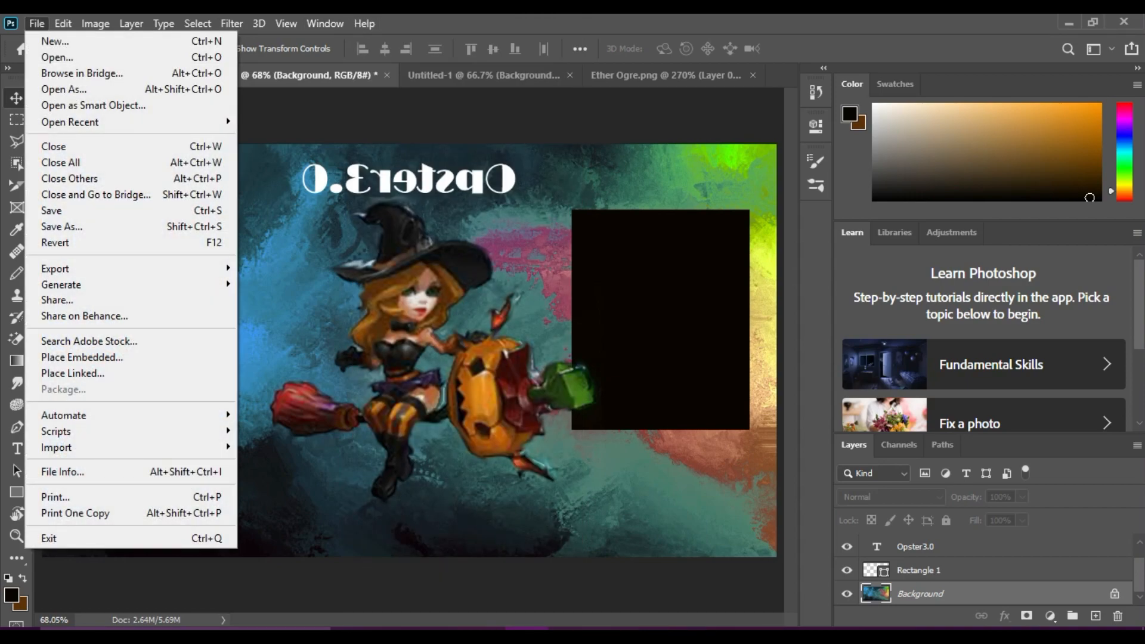
- Try saving the image on the computer as a JPEG, review the other available file formats, and cancel the save
mouse_move(55, 268)
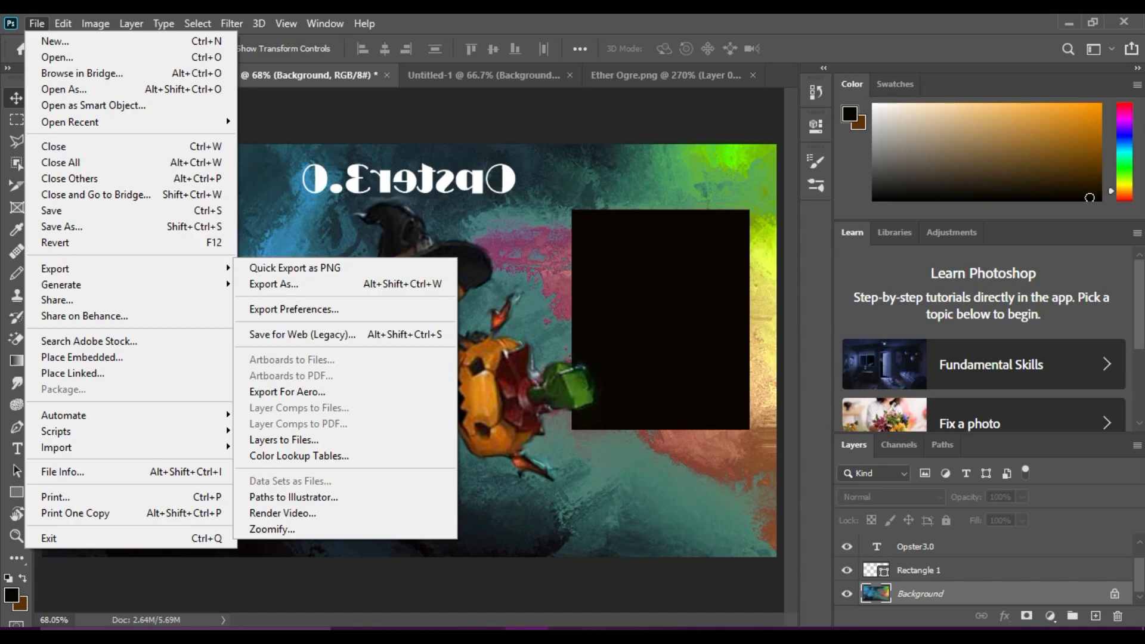
left_click(62, 226)
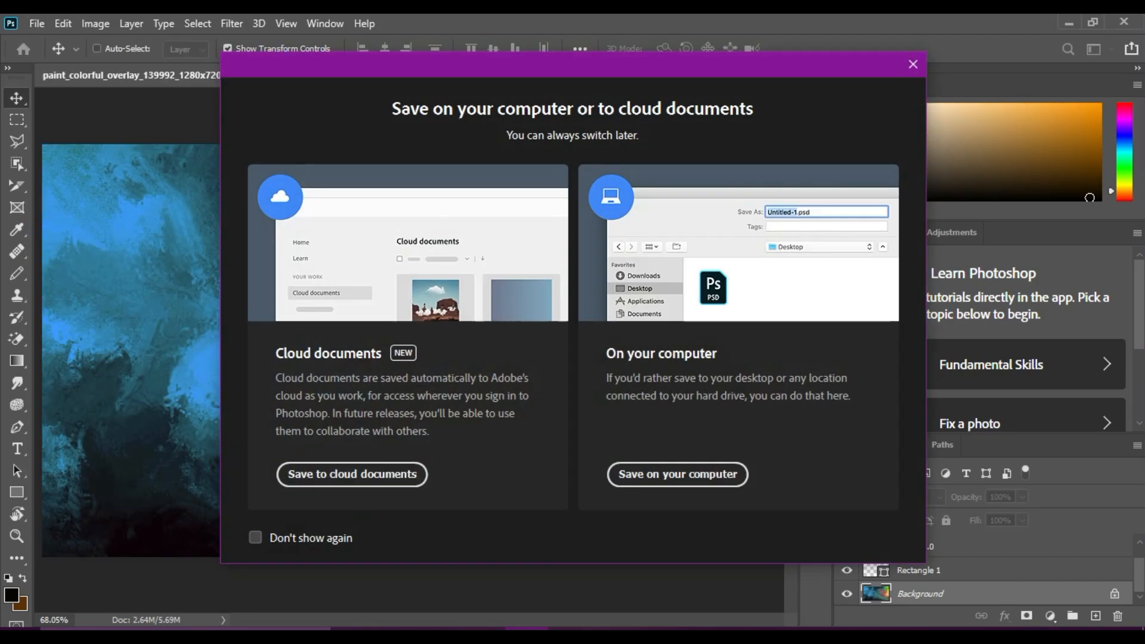
left_click(677, 474)
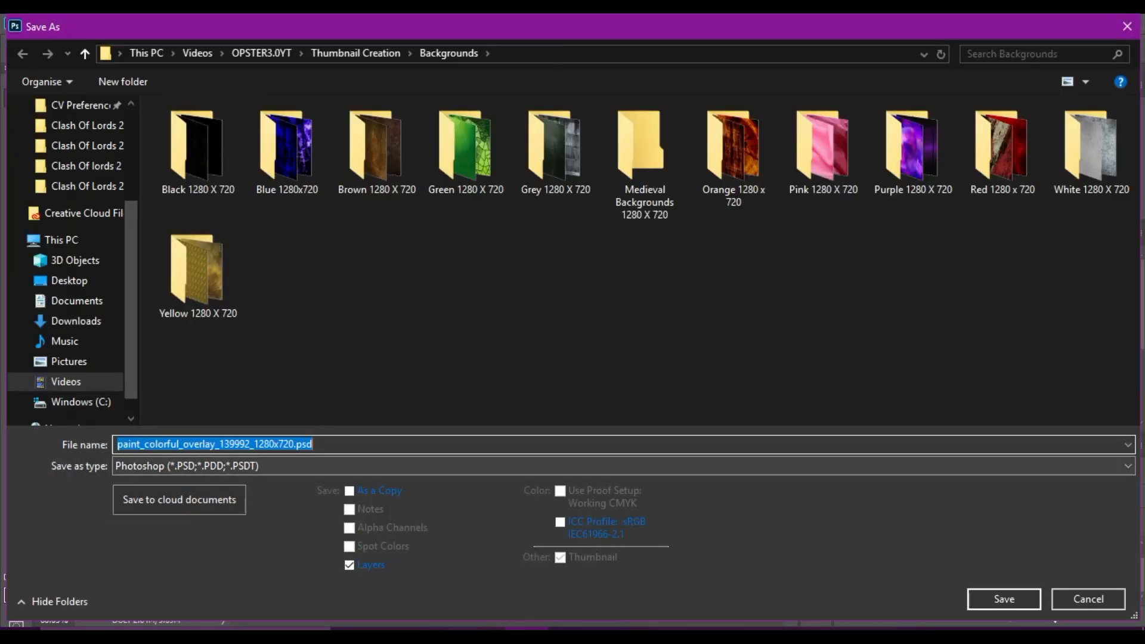
left_click(677, 467)
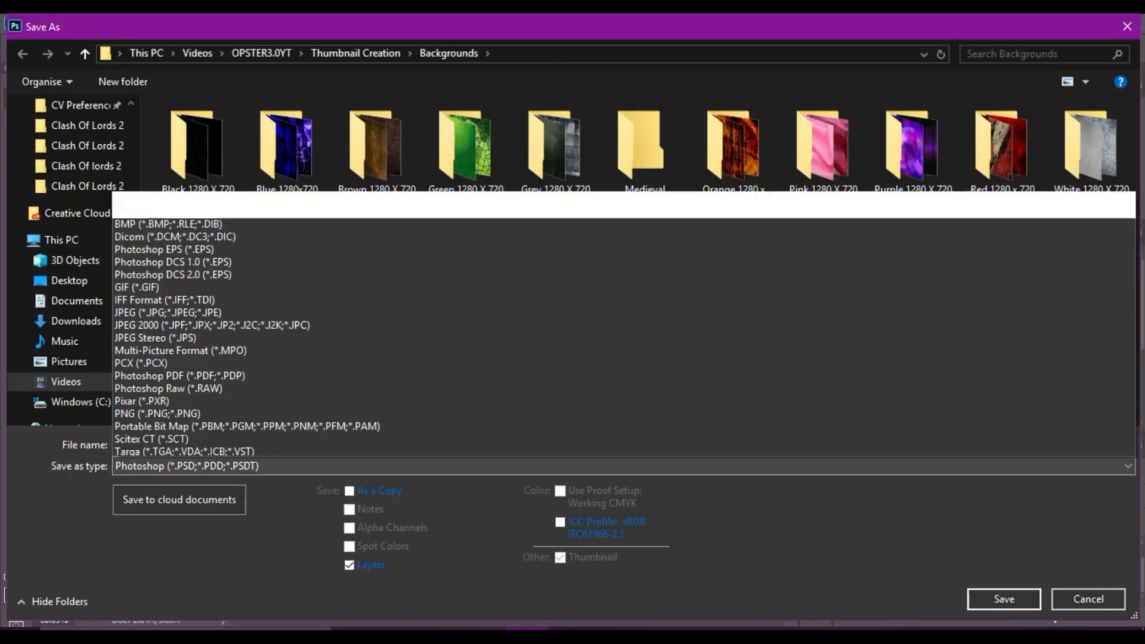
left_click(281, 183)
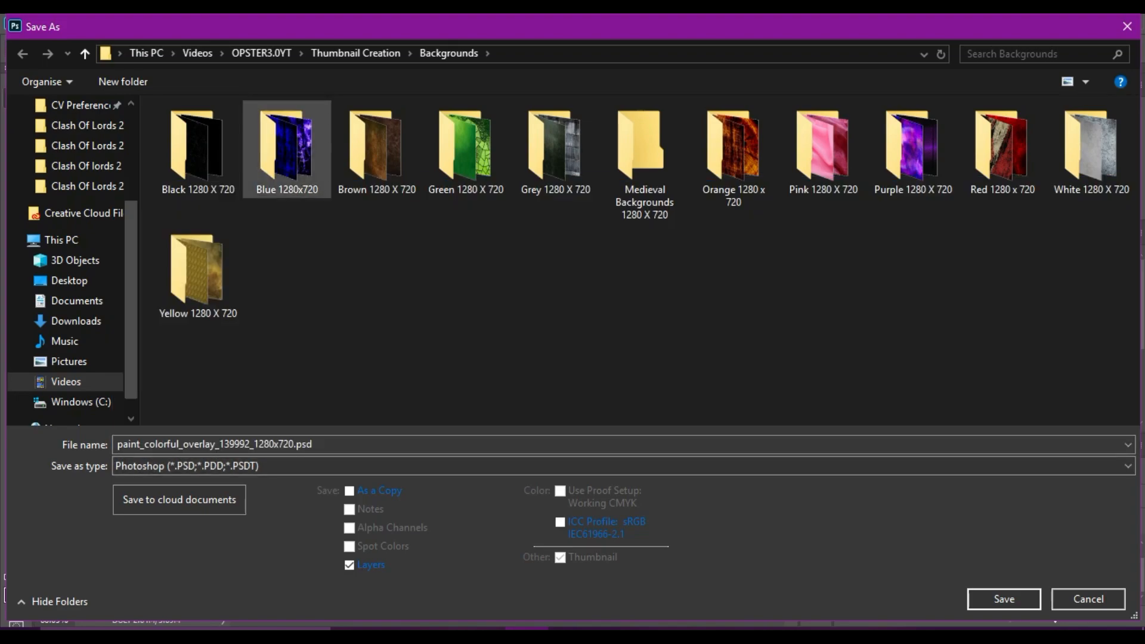
left_click(298, 466)
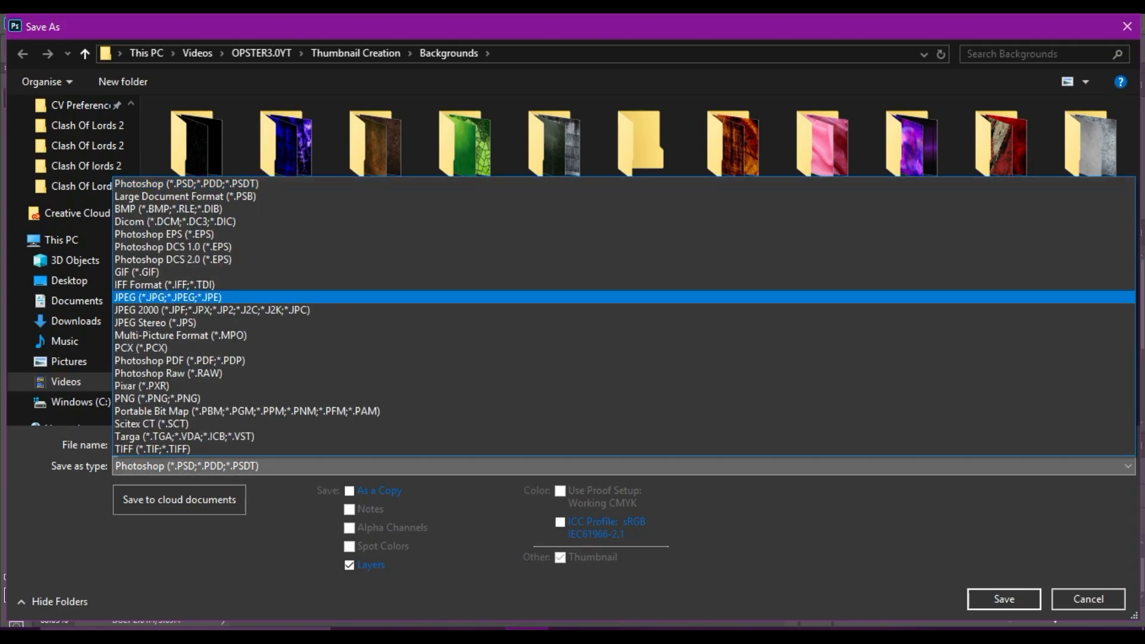
left_click(280, 297)
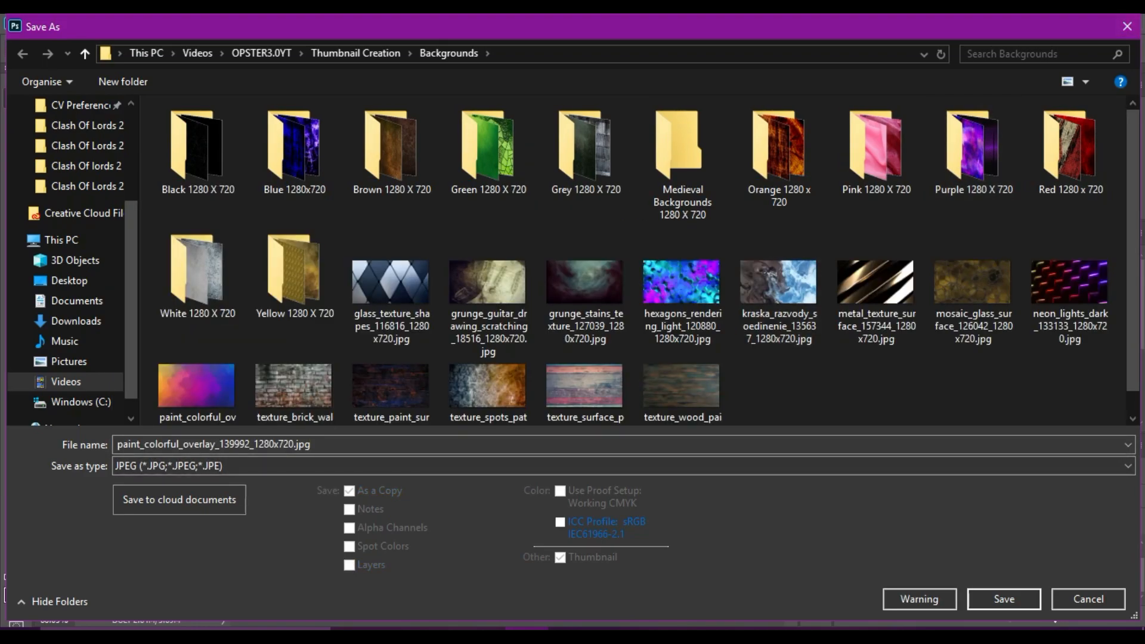
left_click(537, 467)
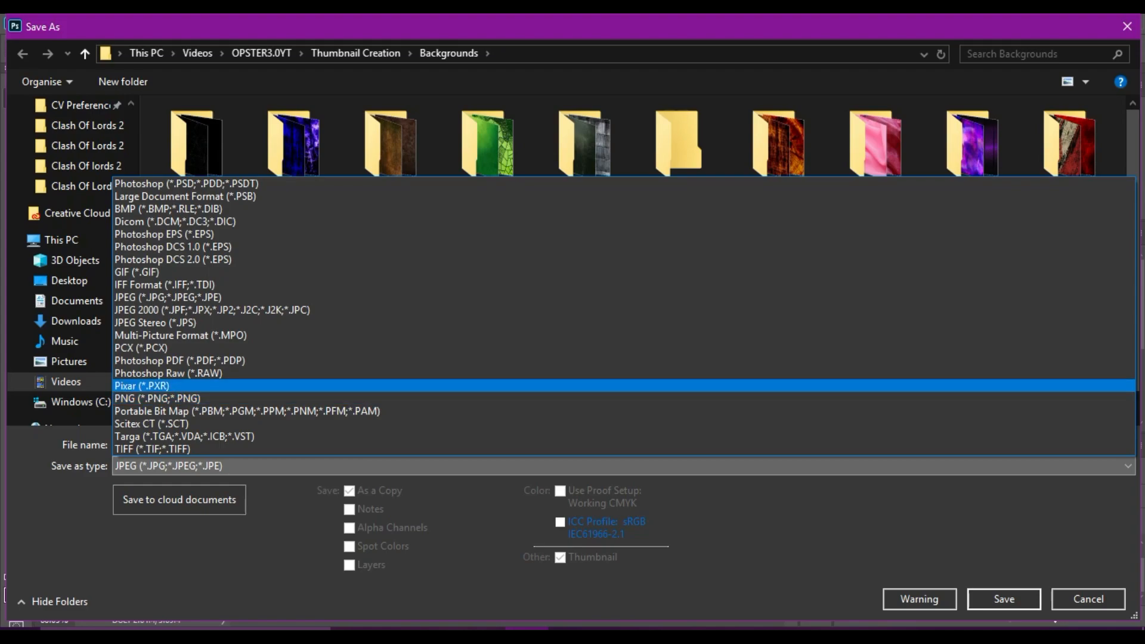
left_click(1127, 26)
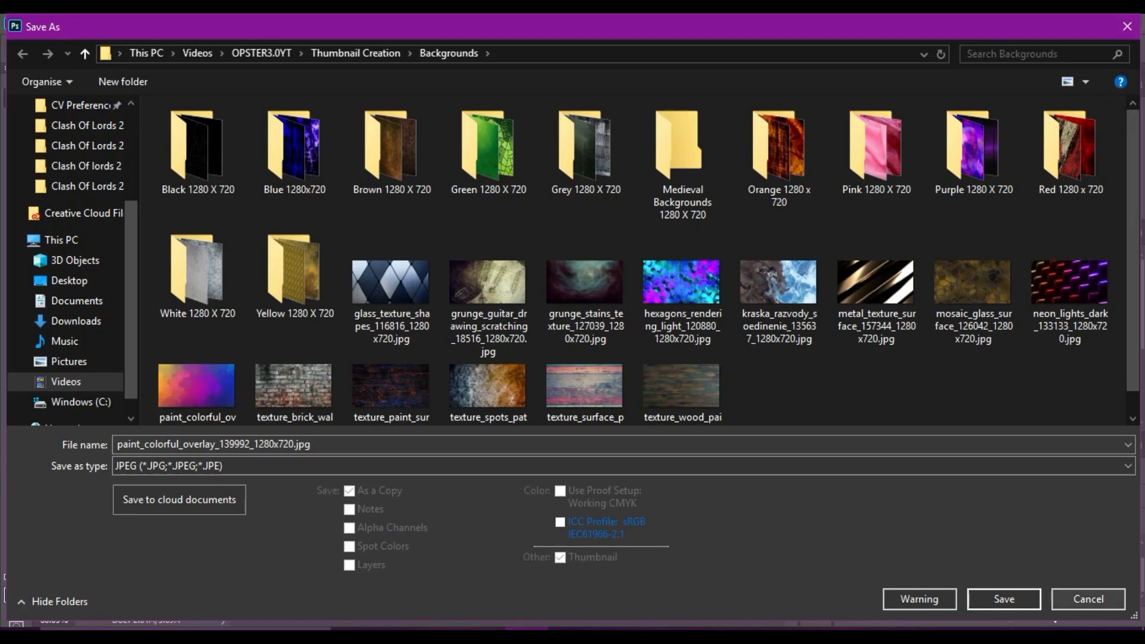
left_click(1088, 599)
- In the Untitled-1 document, erase the black Background layer with the Background Eraser tool
left_click(484, 76)
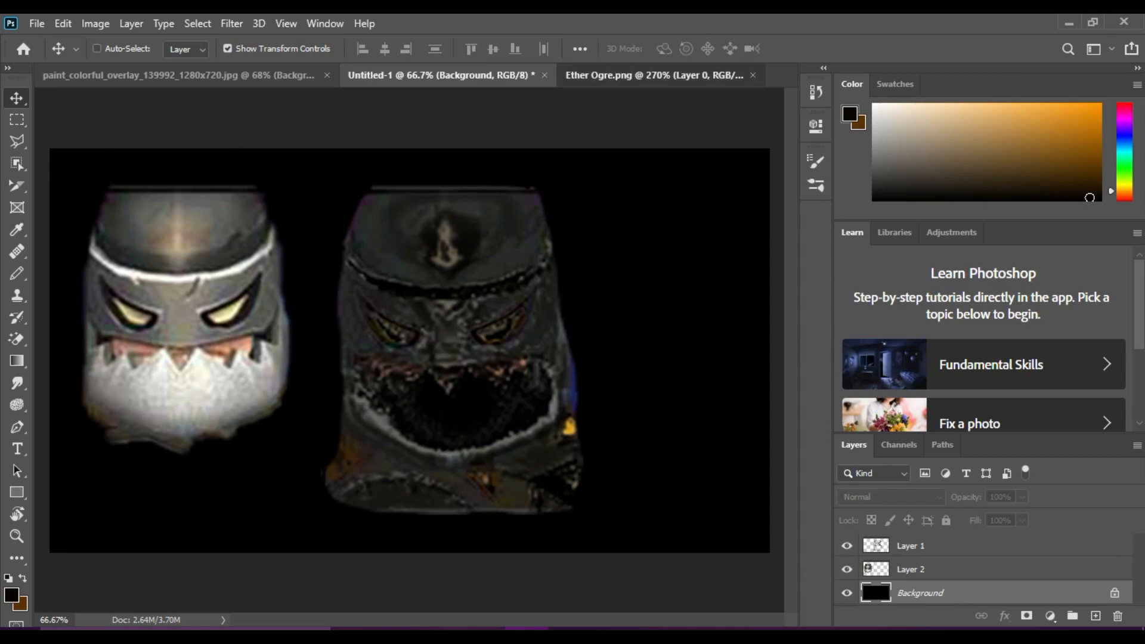
left_click(653, 75)
left_click(444, 76)
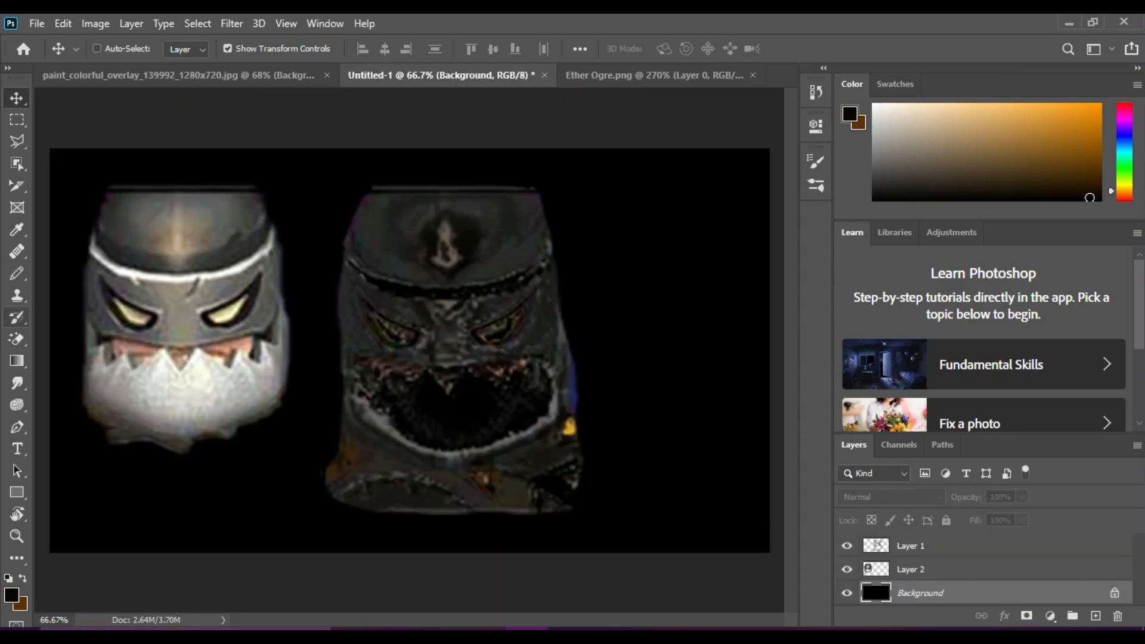
left_click(16, 339)
left_click(107, 355)
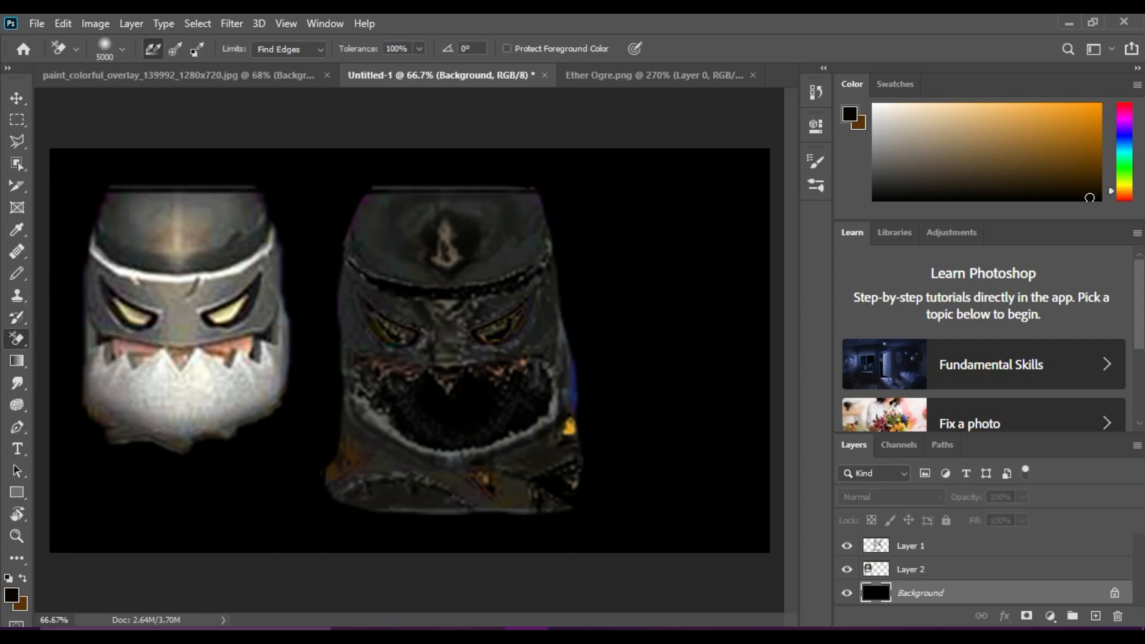
left_click(668, 333)
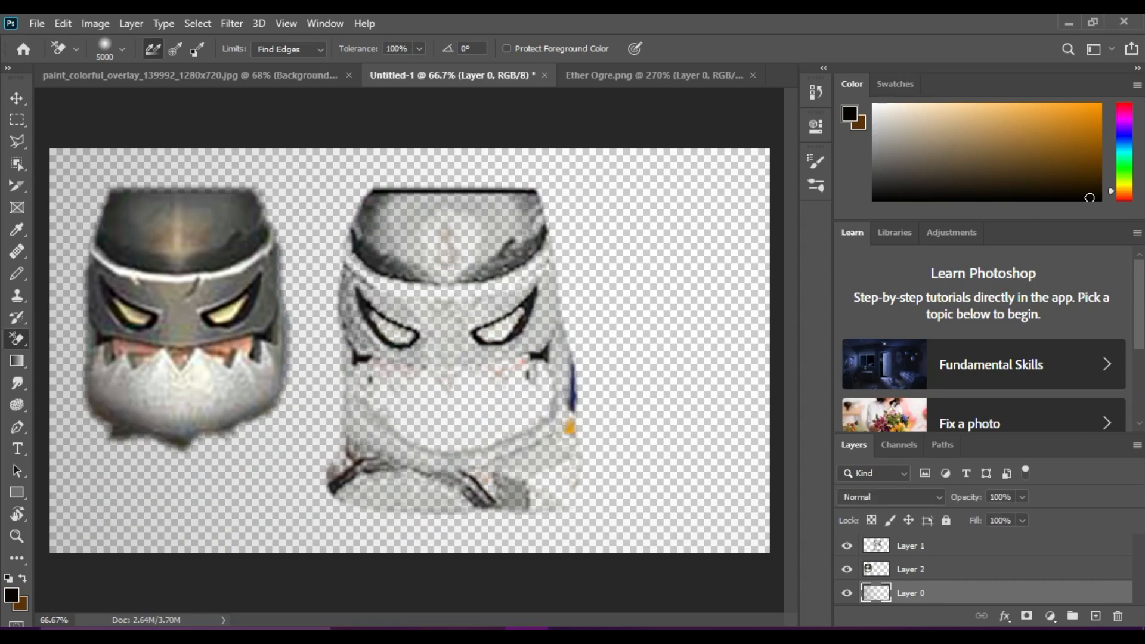
- Delete Layer 1 and move the helmeted head on Layer 2 to the middle of the canvas
left_click(911, 545)
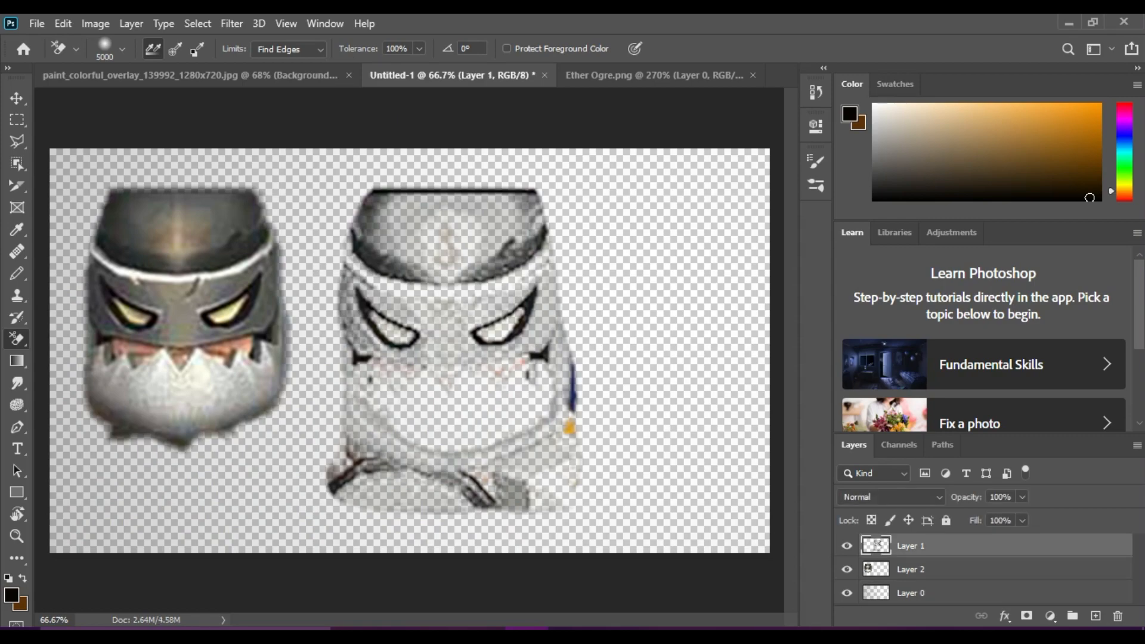
key("Delete")
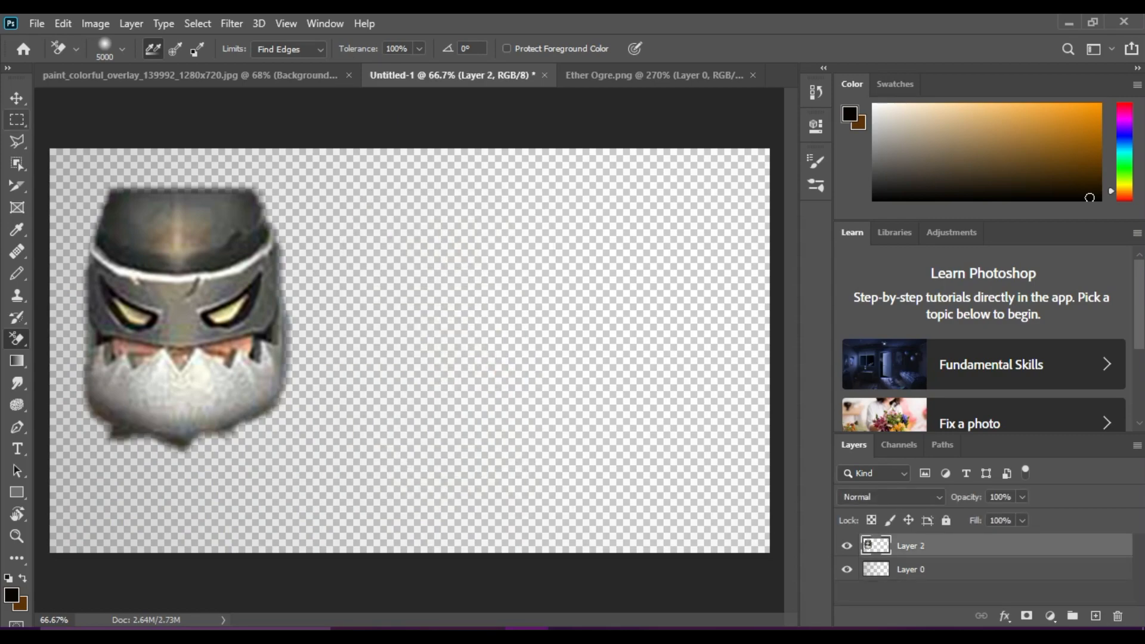
key("v")
left_click_drag(233, 291, 471, 322)
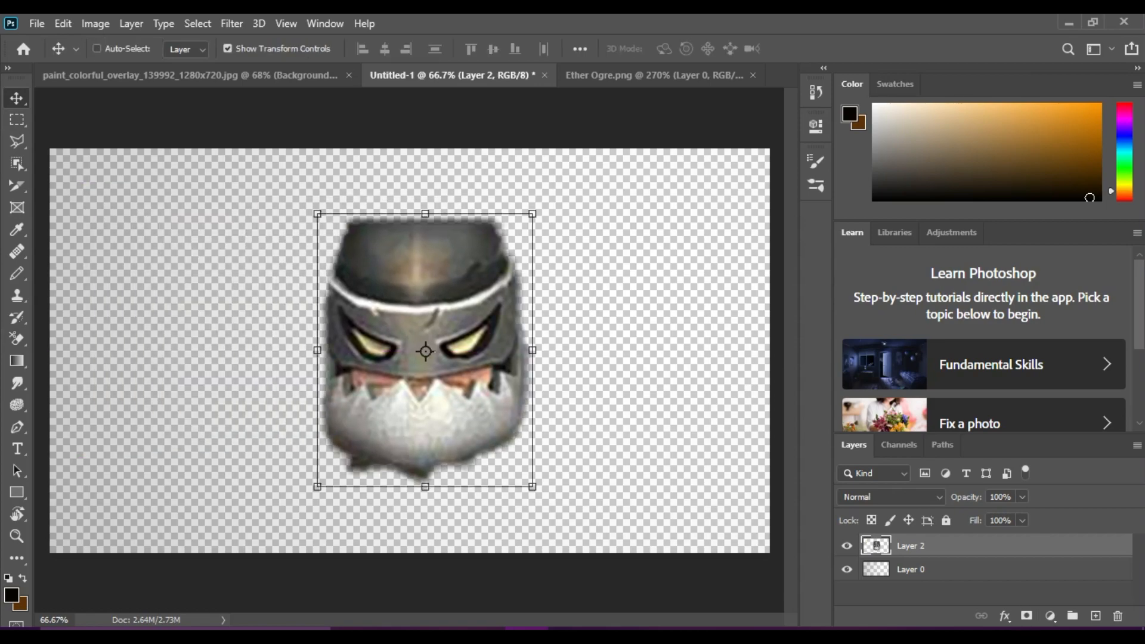
- Select Layer 0 and set up a Save for Web export as PNG-24 with Copyright and Contact Info metadata
left_click(911, 569)
left_click(37, 23)
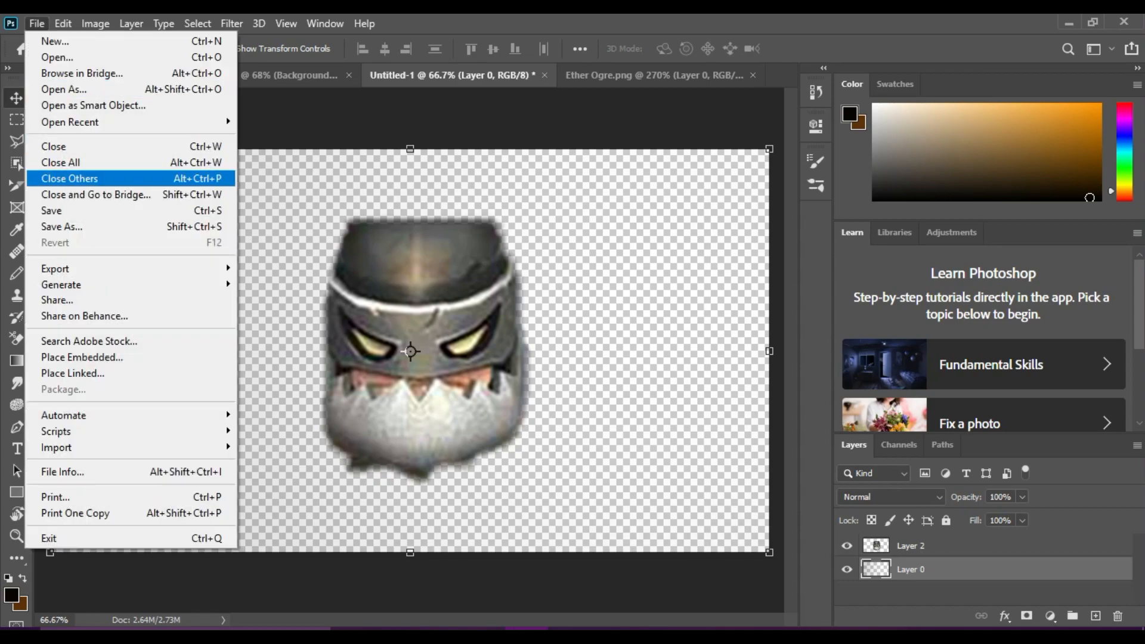
mouse_move(60, 268)
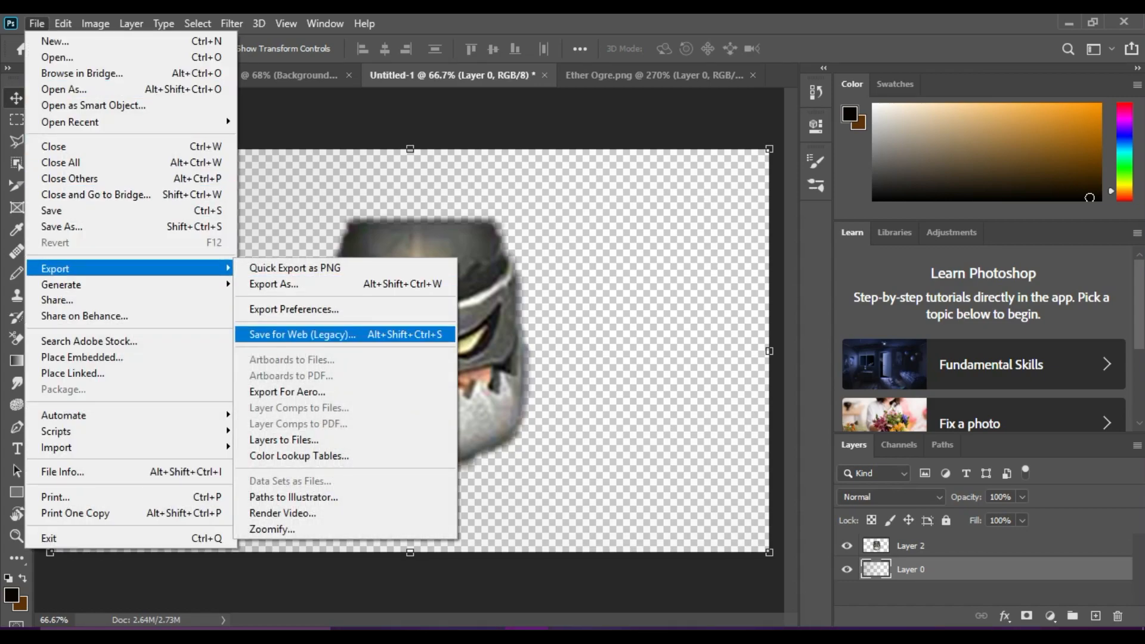
left_click(303, 335)
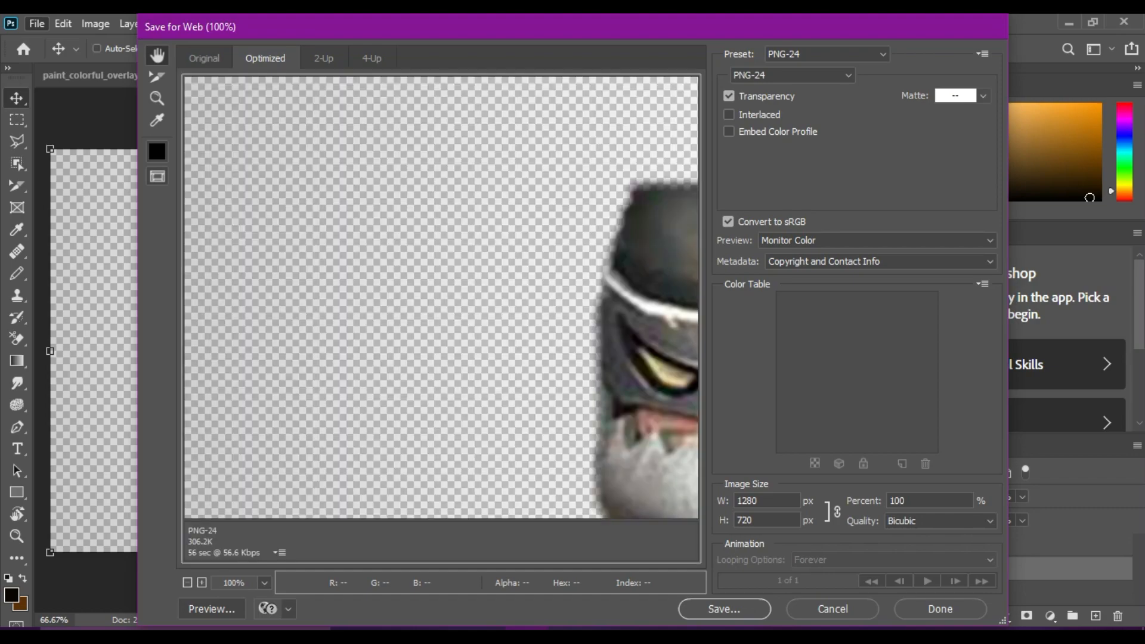
left_click(792, 75)
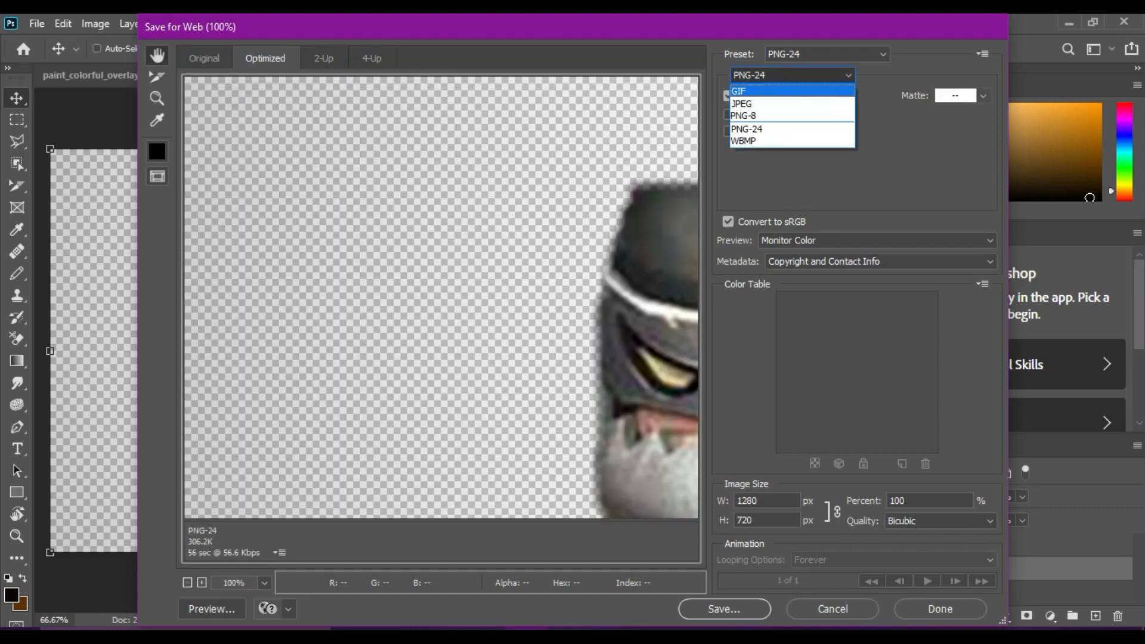
left_click(746, 128)
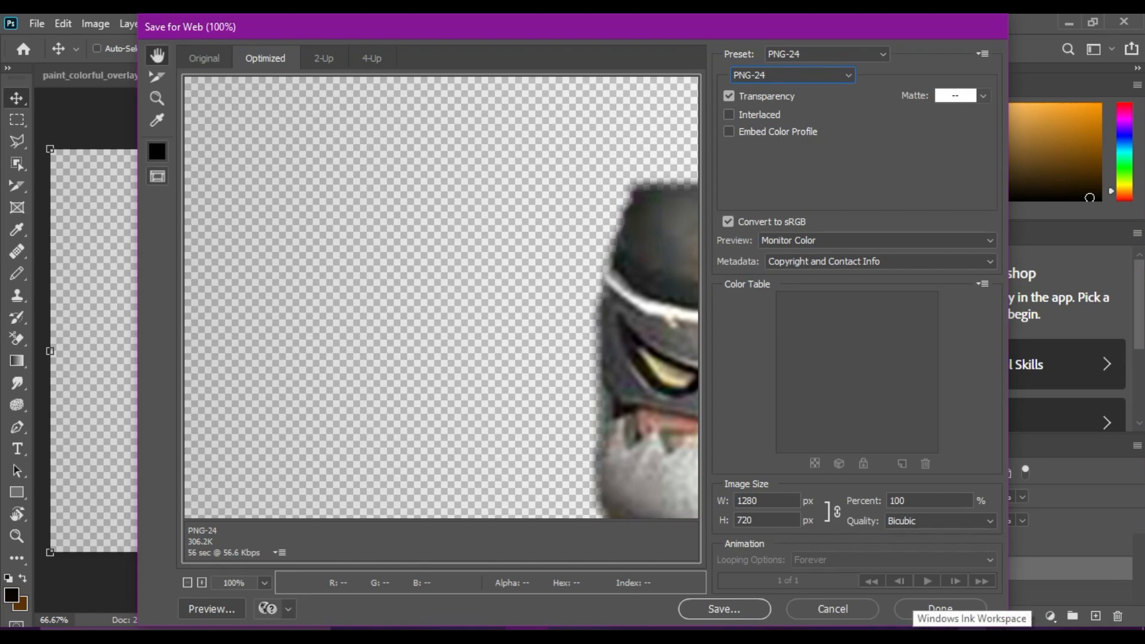
left_click(902, 262)
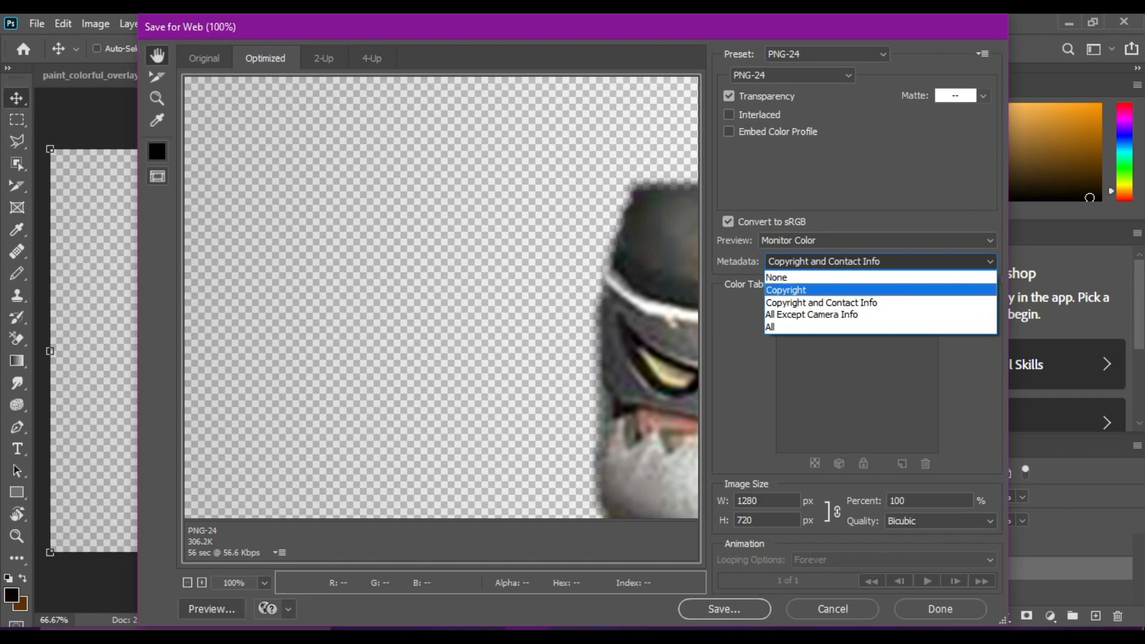
left_click(880, 302)
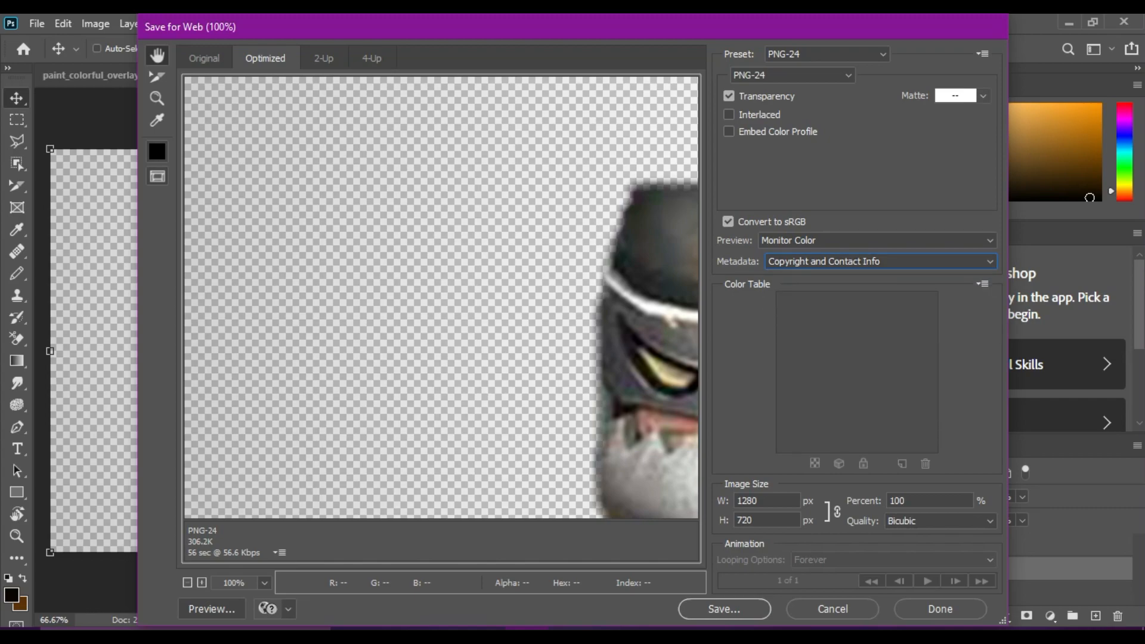
- Choose the Characters folder inside Thumbnail Creation > Not Game Specific as the destination for the exported PNG
left_click(724, 609)
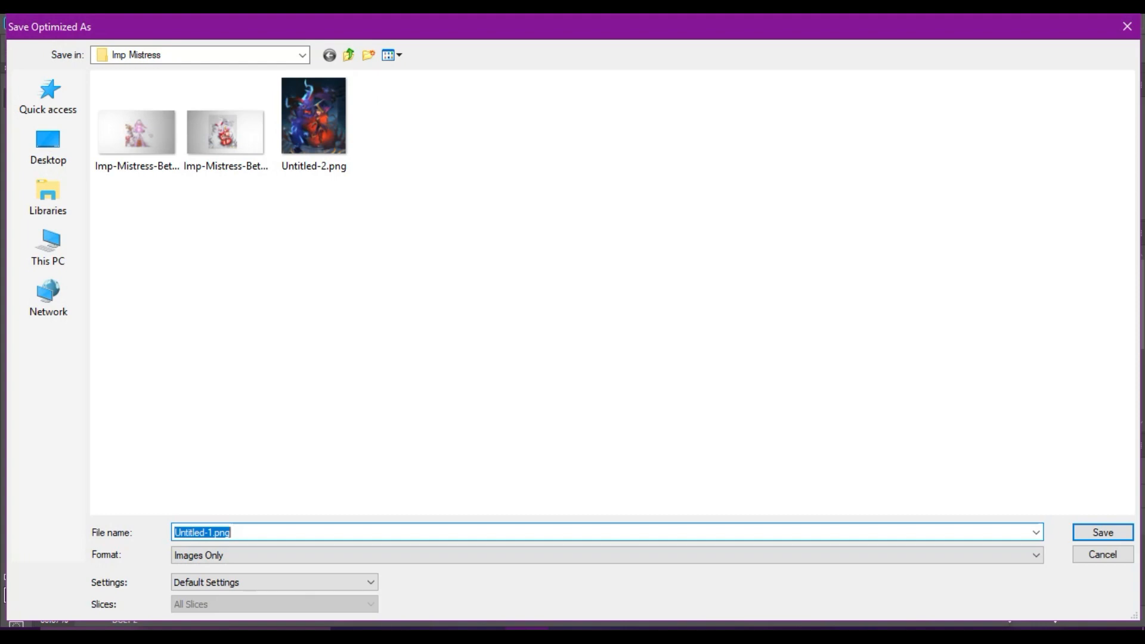
left_click(239, 55)
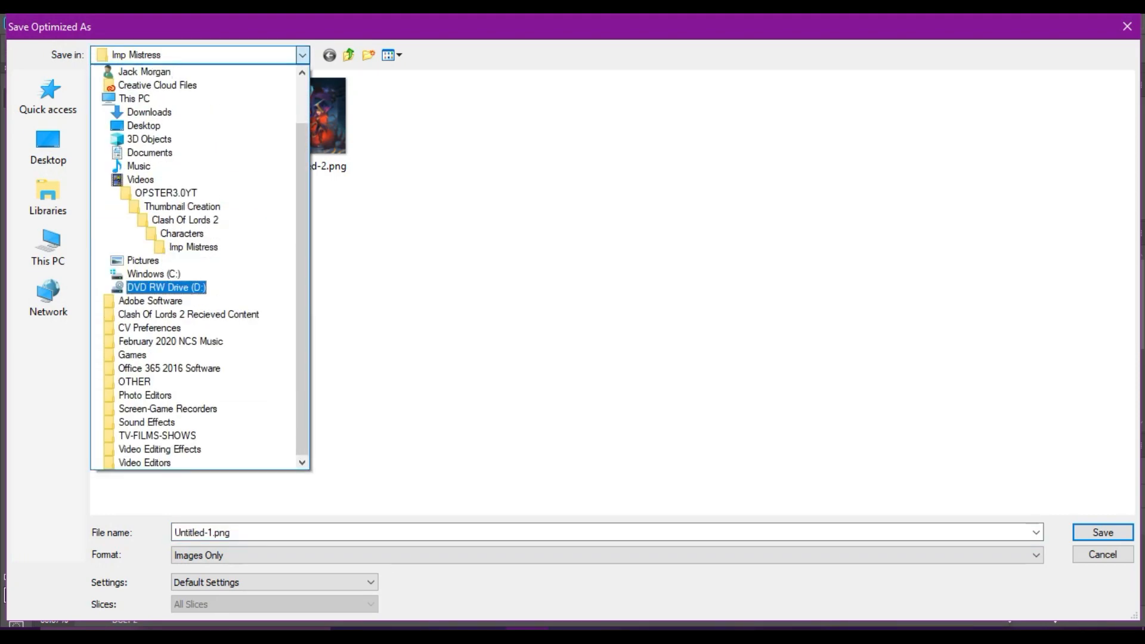
left_click(185, 220)
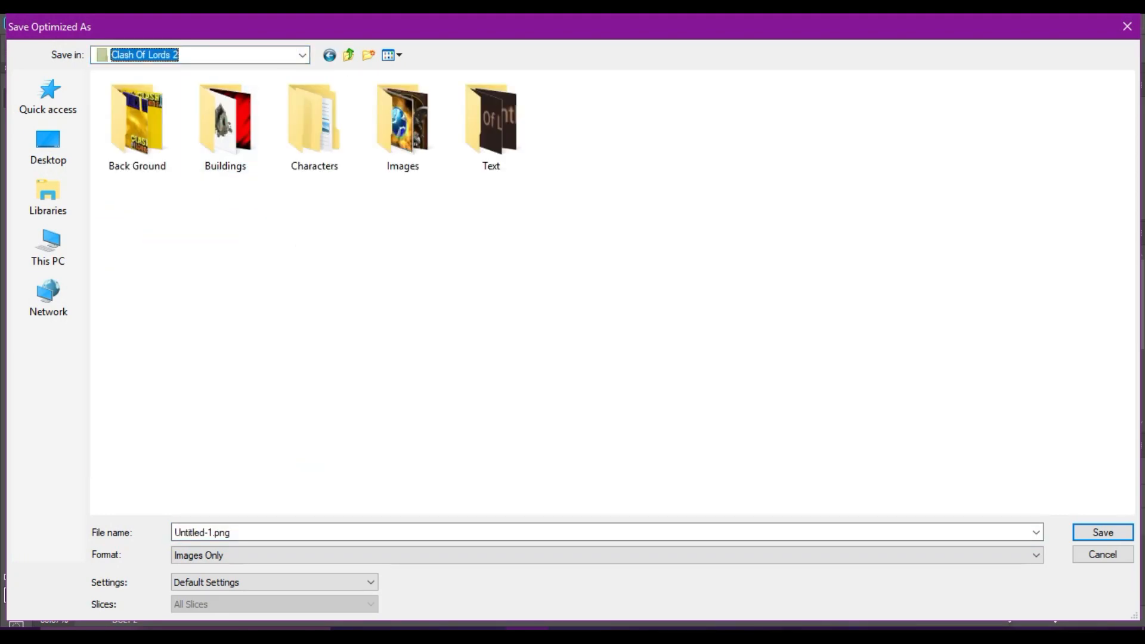
left_click(238, 55)
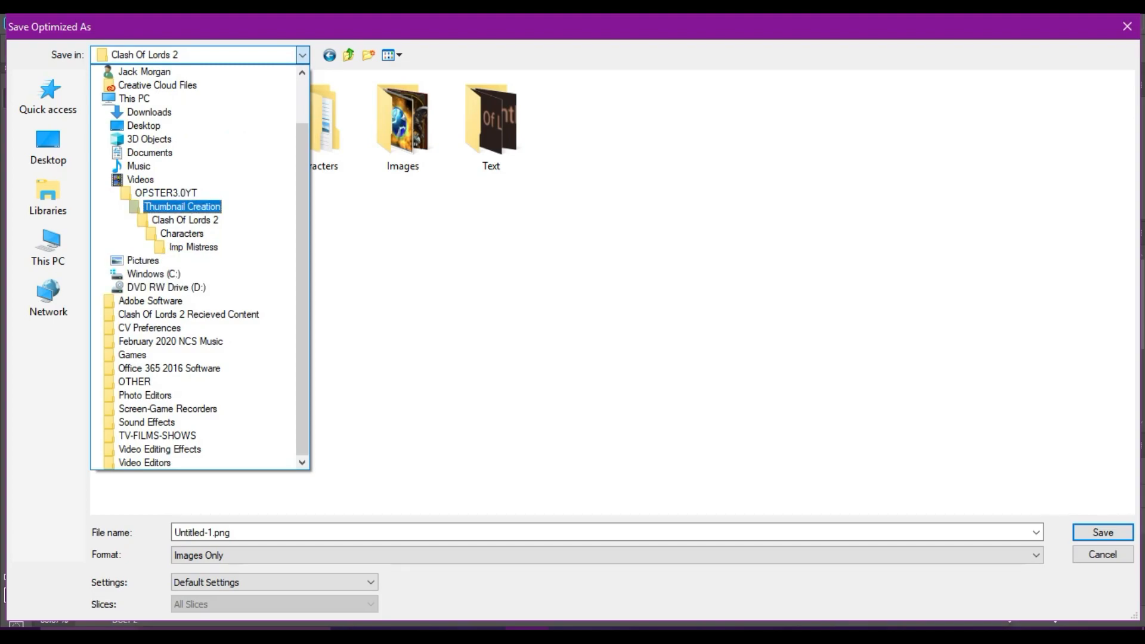
left_click(182, 207)
double_click(754, 119)
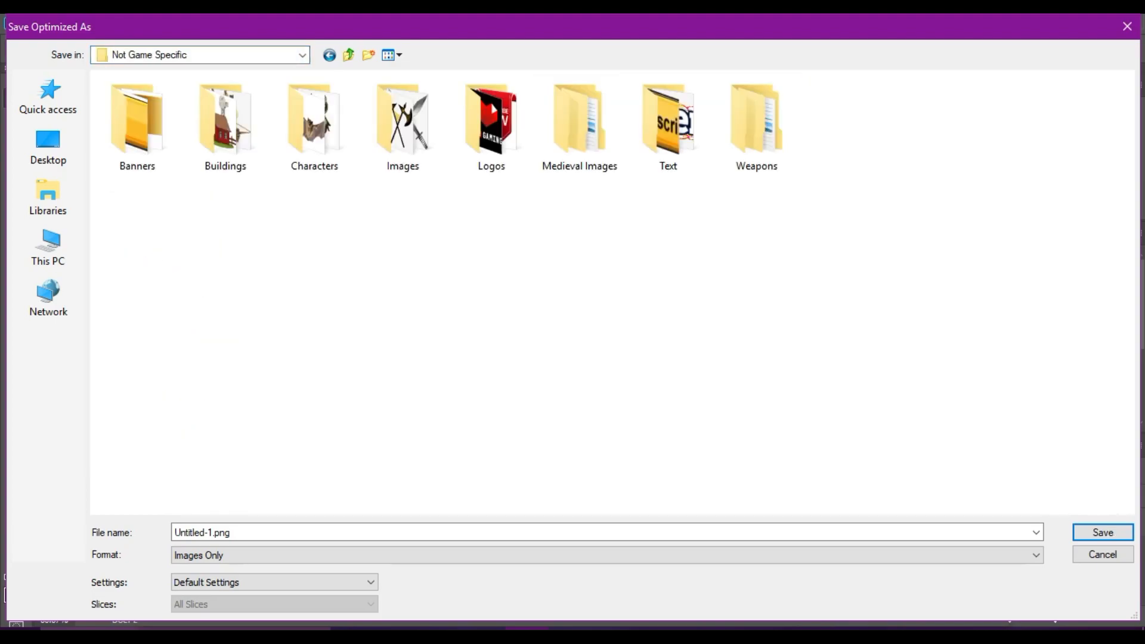
double_click(334, 128)
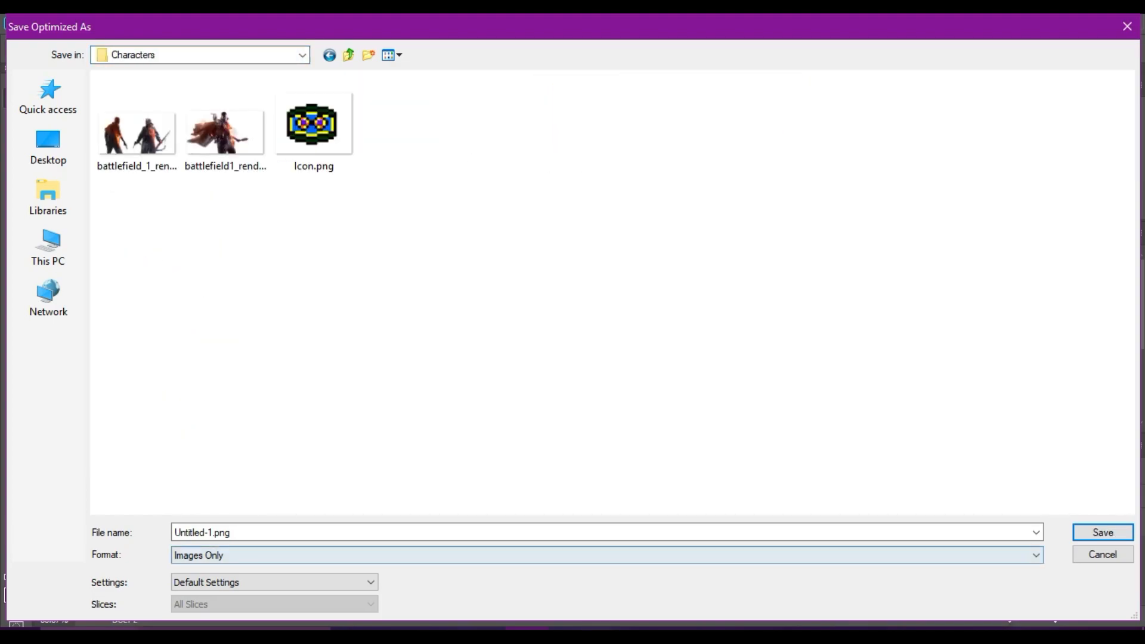
- Name the exported image Knight# and save it
left_click(239, 533)
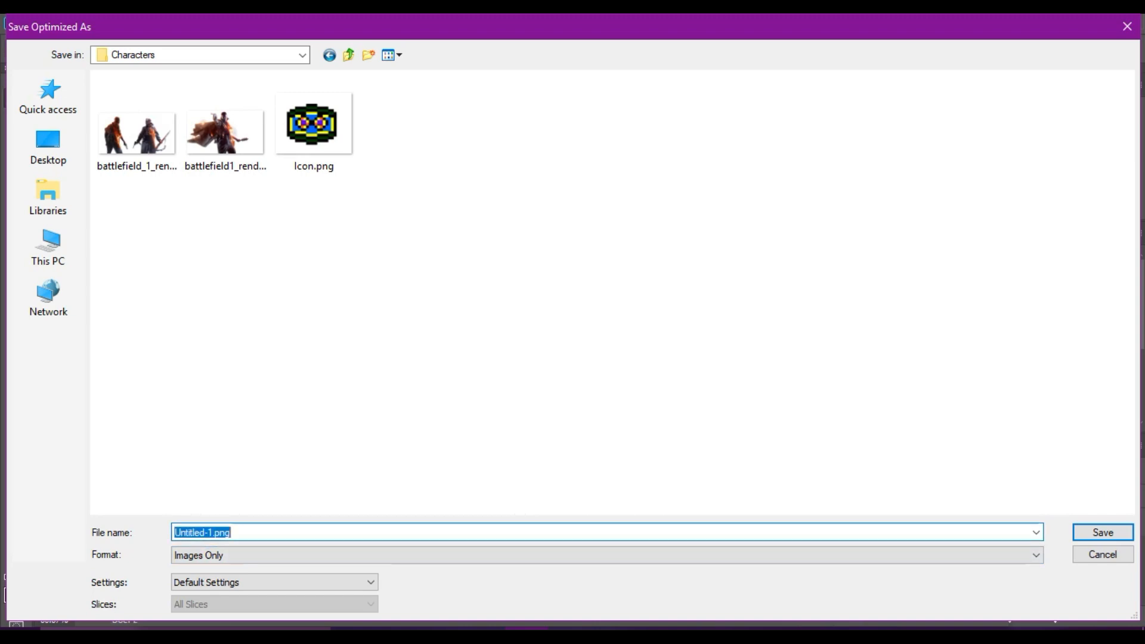
type("M")
key("BackSpace")
type("Knight#")
key("Return")
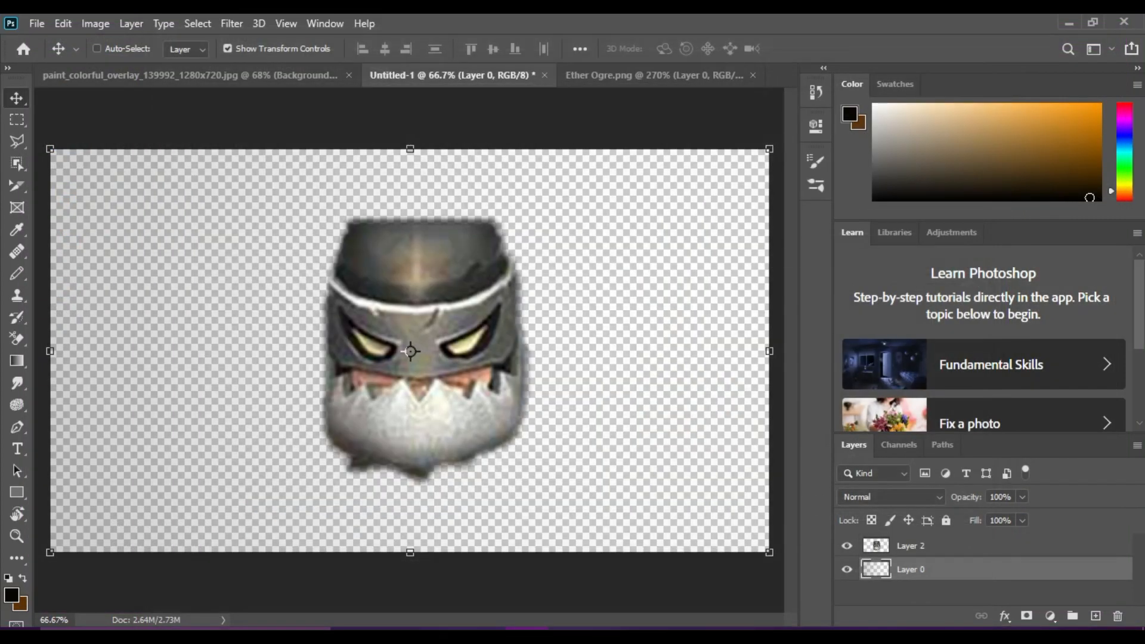
- Close the Untitled-1 and Ether Ogre.png documents without saving their changes
left_click(544, 75)
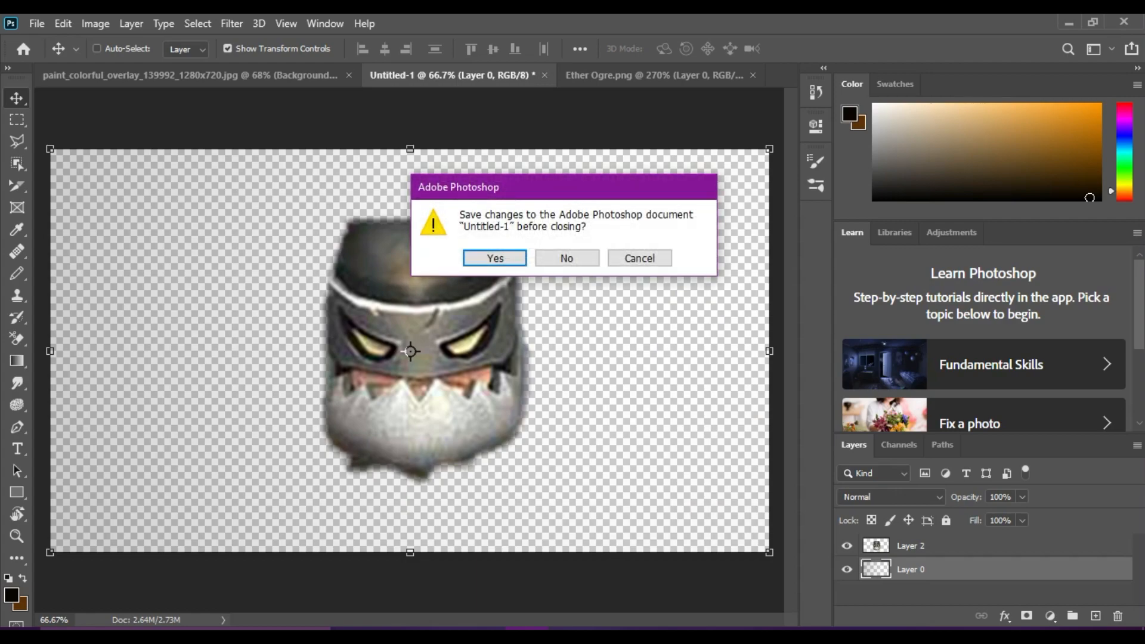
left_click(562, 258)
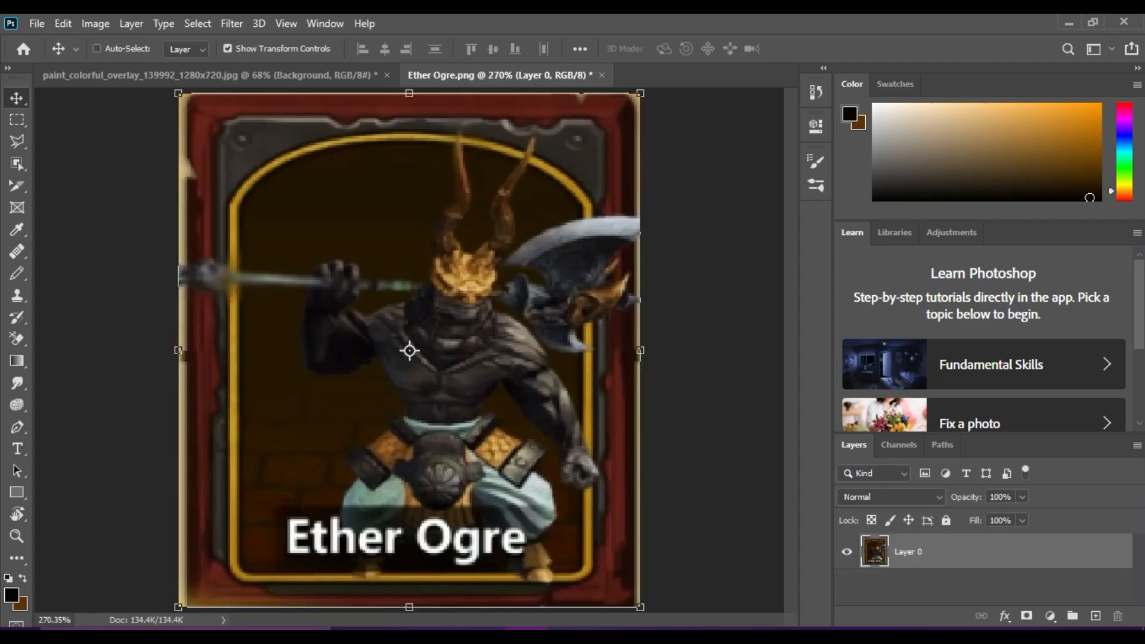
key("ctrl+w")
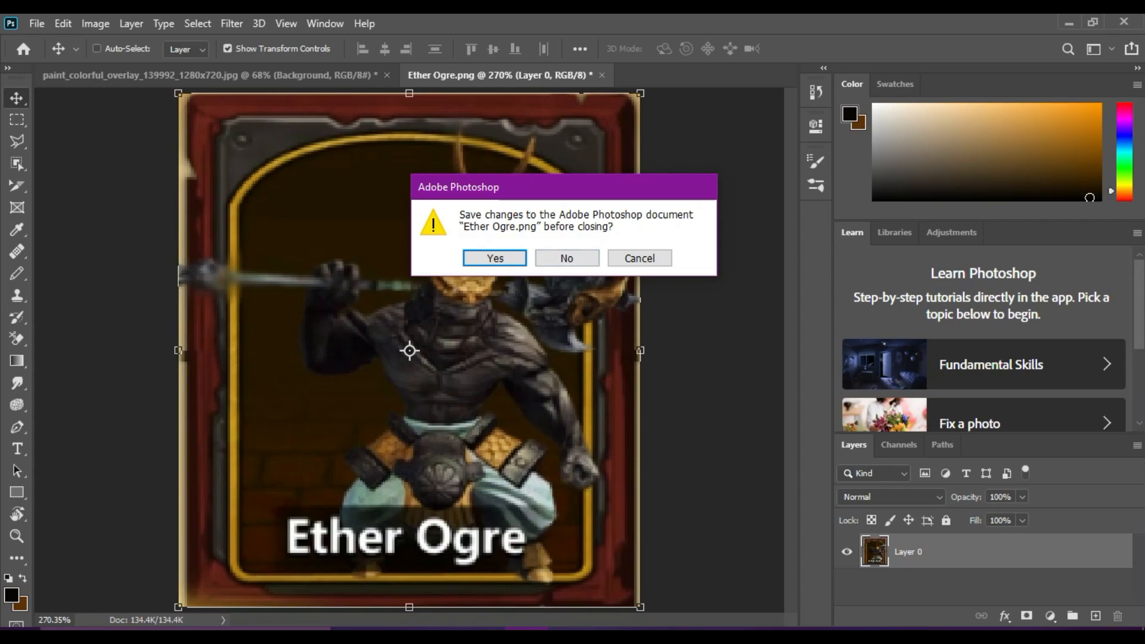
left_click(566, 258)
- Open Knight.png from the Characters folder inside Thumbnail Creation > Not Game Specific
left_click(37, 24)
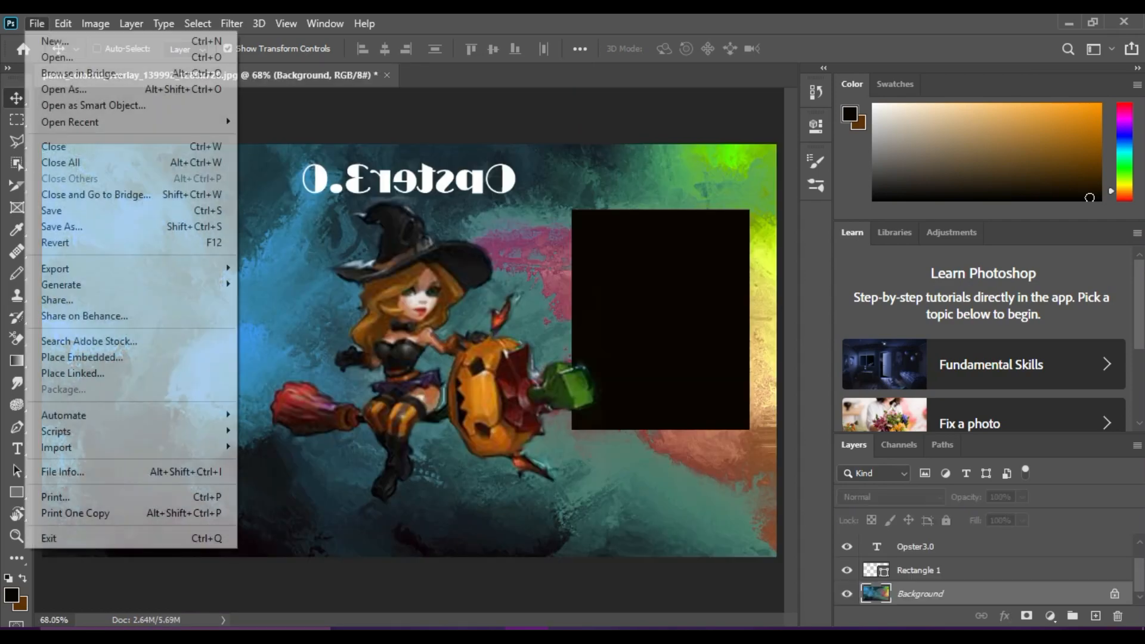
left_click(57, 57)
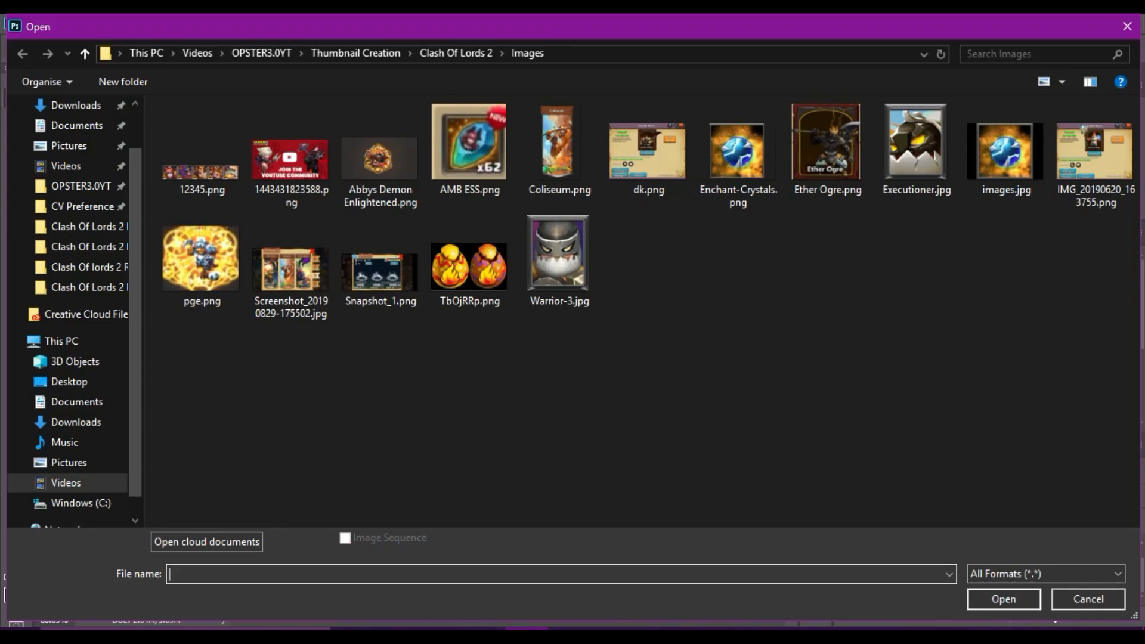
left_click(355, 53)
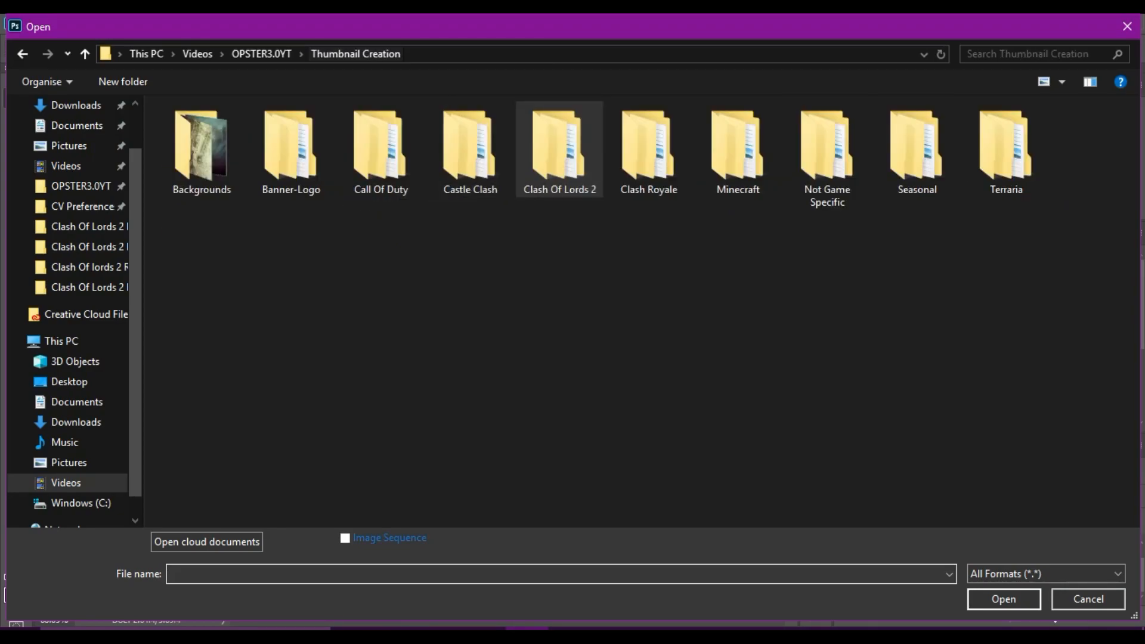
double_click(827, 155)
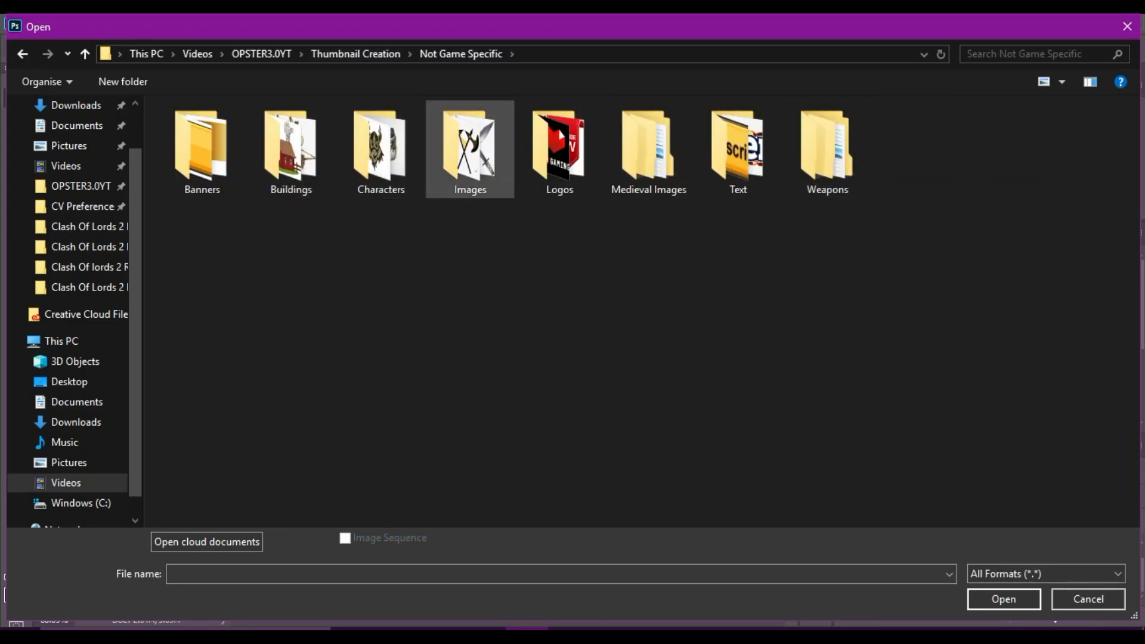
double_click(380, 149)
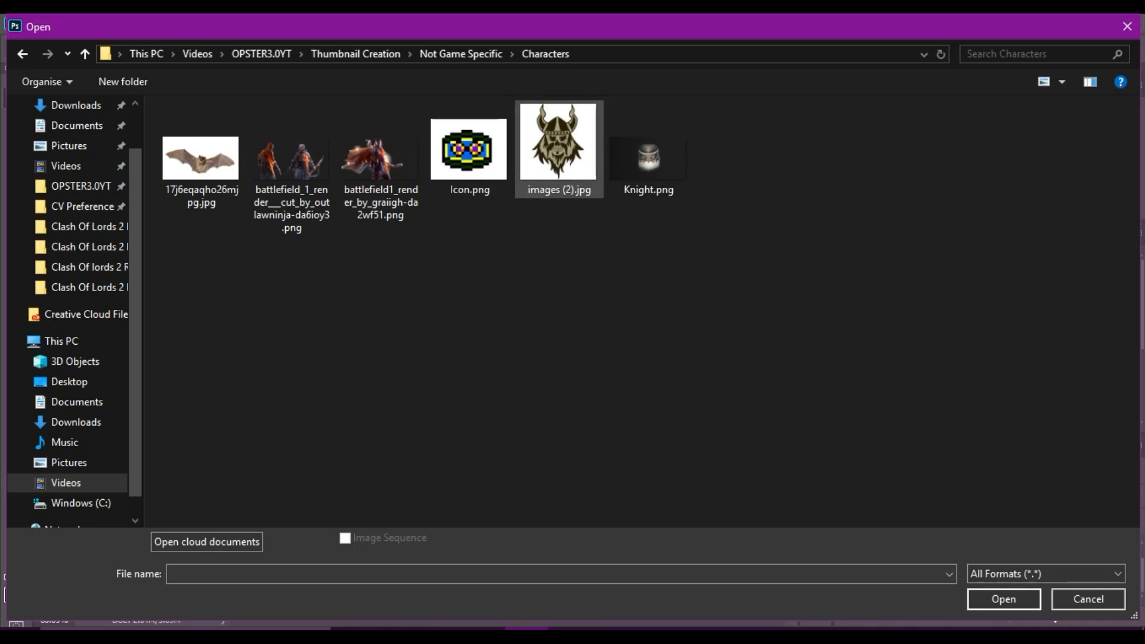
double_click(648, 155)
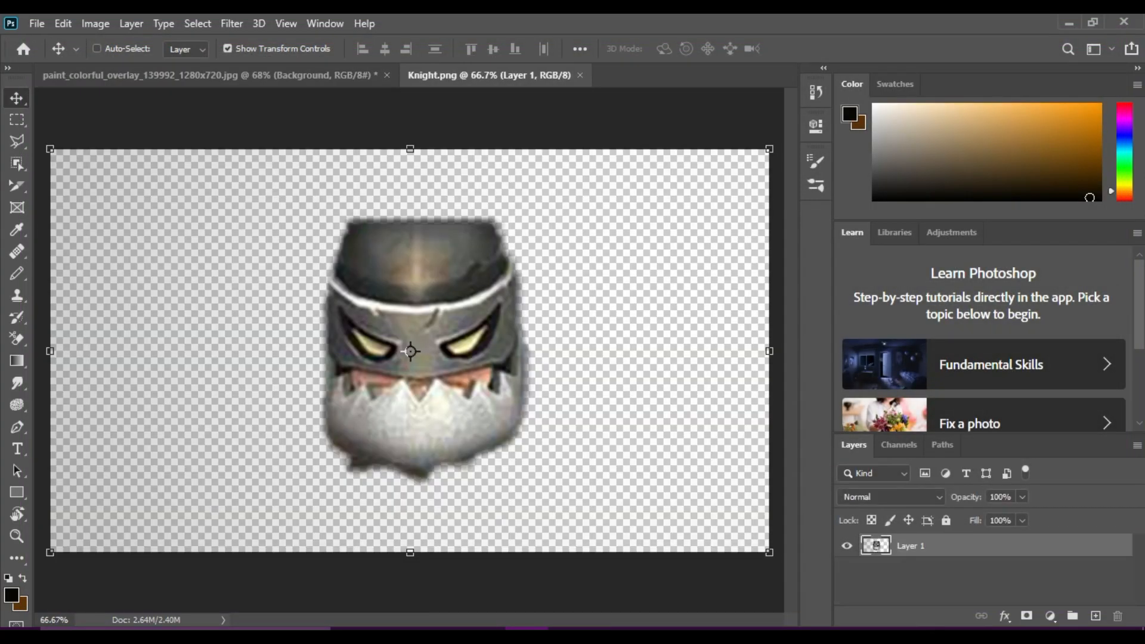
- Erase the dark shading around the knight's head on Layer 1 with the Background Eraser, sampling beside the head
left_click_drag(426, 247, 395, 266)
left_click(16, 339)
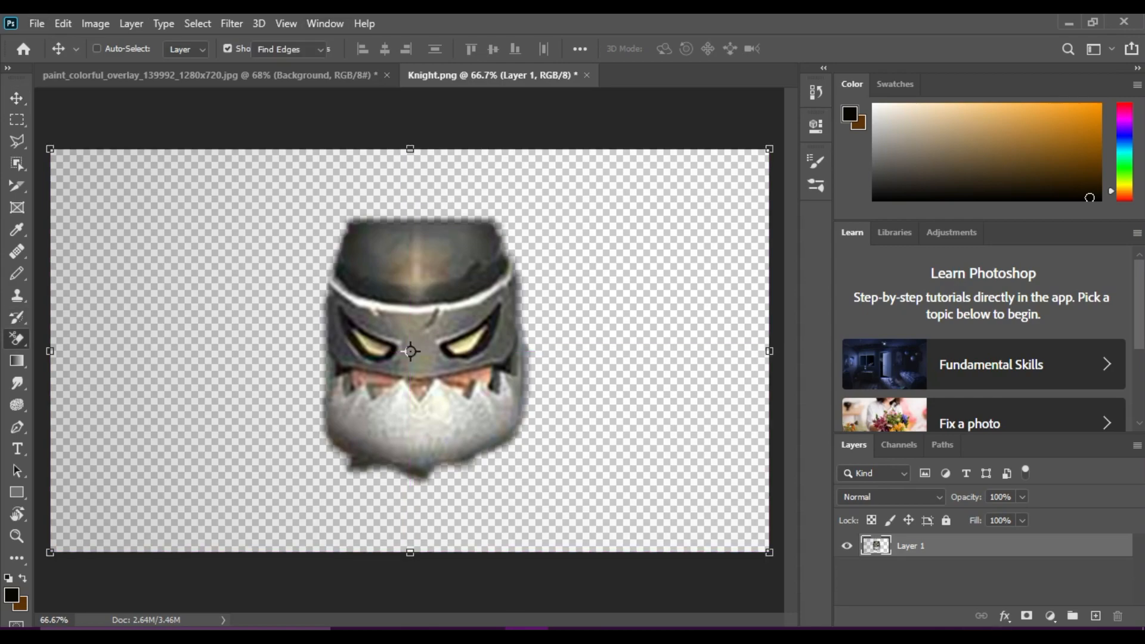
left_click(111, 355)
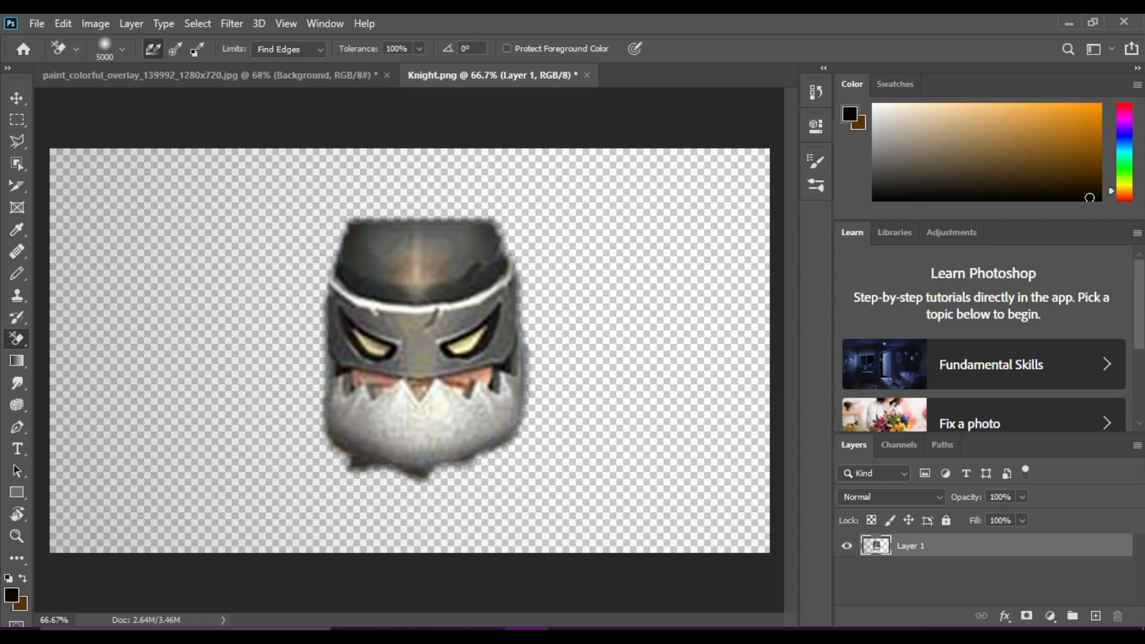
left_click(155, 352)
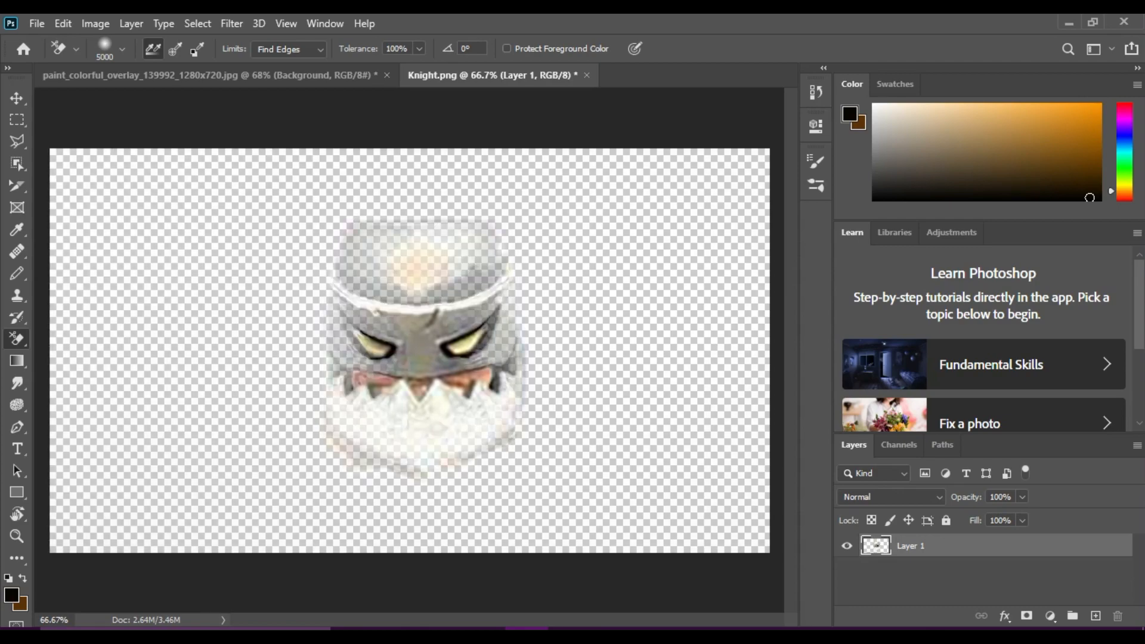
- Move the knight's head into the paint_colorful_overlay document, place it to the left of the witch, and select the Background layer
key("v")
mouse_move(409, 354)
left_mouse_down()
mouse_move(382, 301)
mouse_move(236, 143)
mouse_move(257, 76)
mouse_move(286, 352)
left_mouse_up()
mouse_move(274, 310)
left_mouse_down()
mouse_move(239, 280)
mouse_move(165, 320)
left_mouse_up()
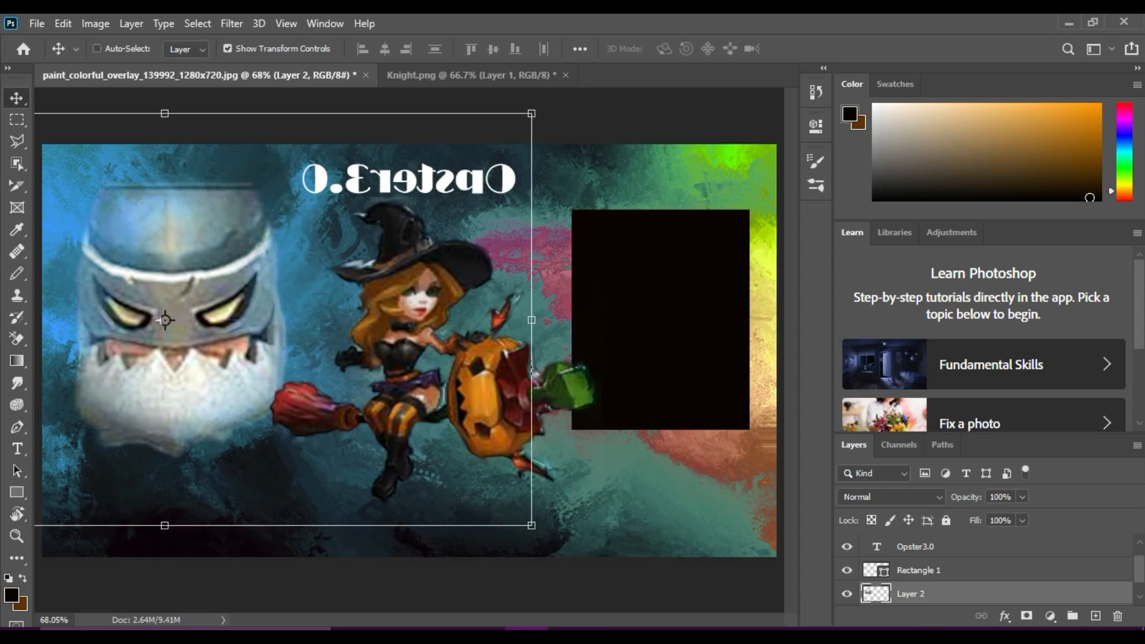
key("alt+bracketleft")
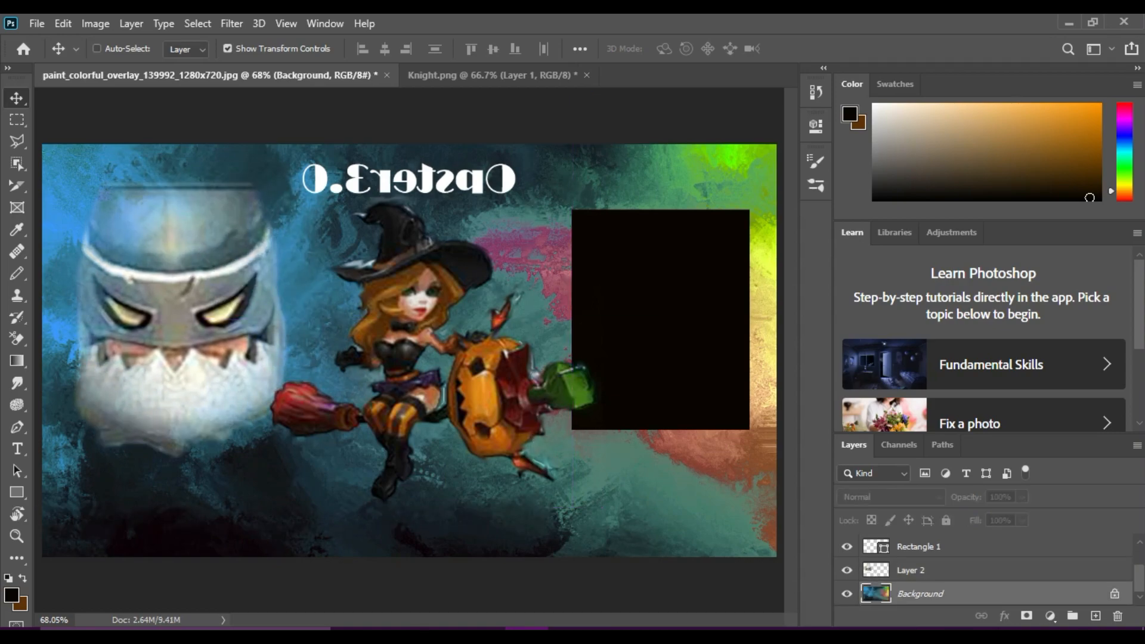